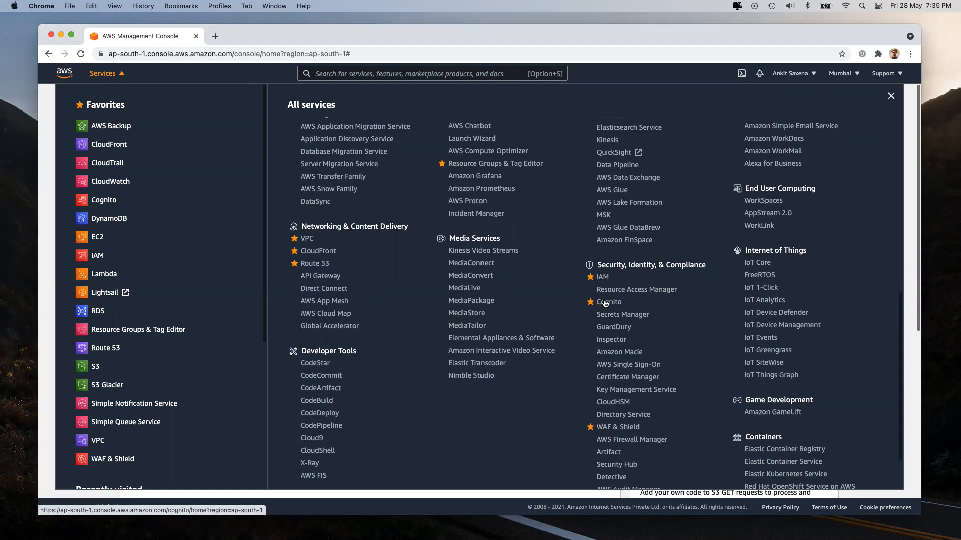
Step: Open AWS WAF & Shield and look over its home page, expanding the AWS Shield navigation
scroll(629, 429, down, 2)
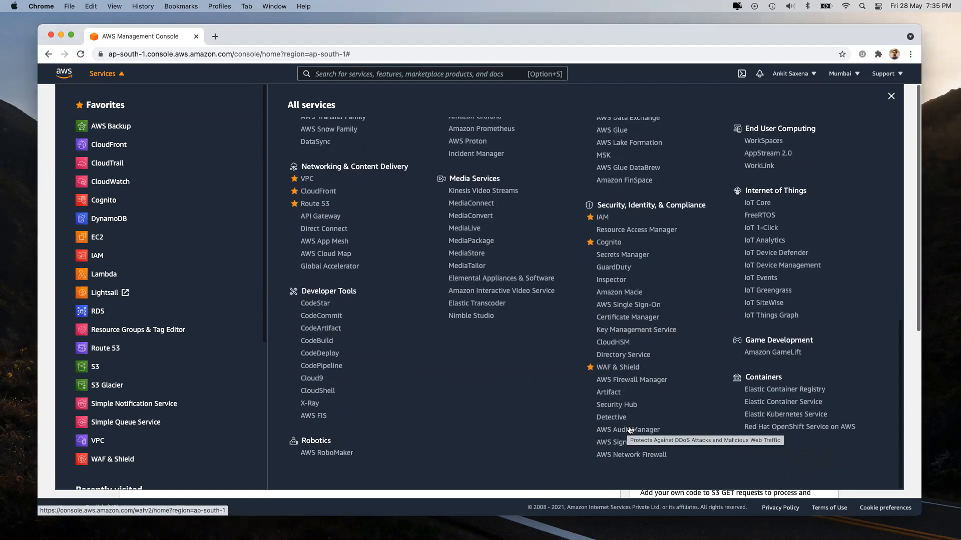
click(630, 381)
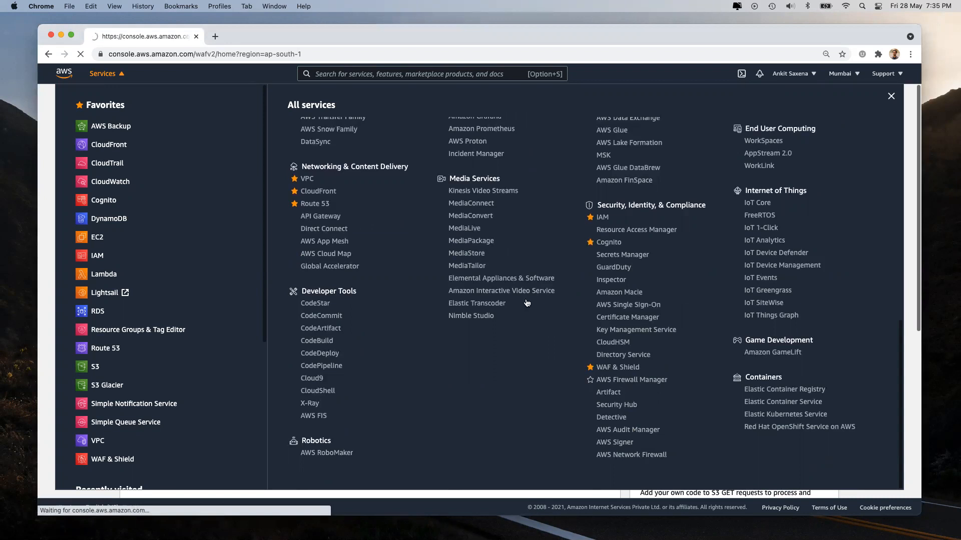
click(201, 55)
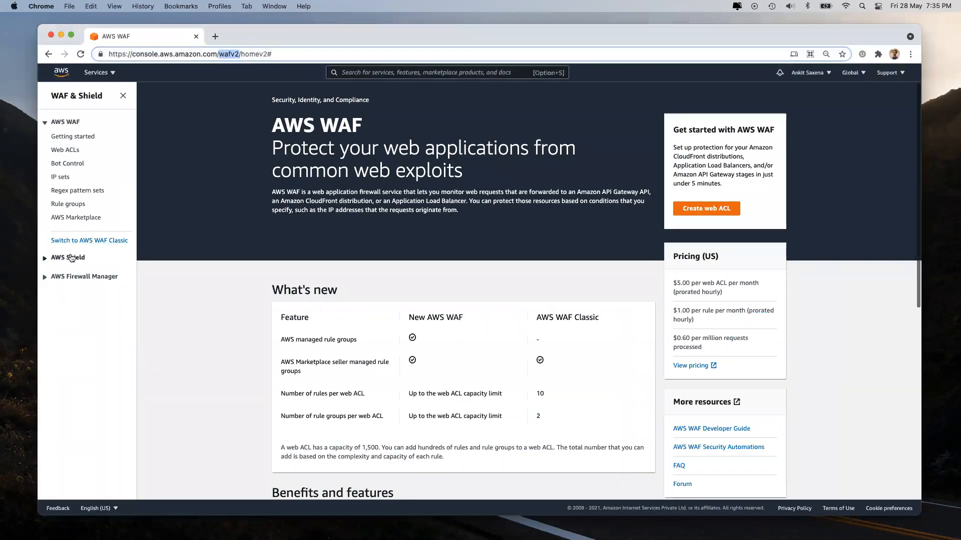
click(72, 258)
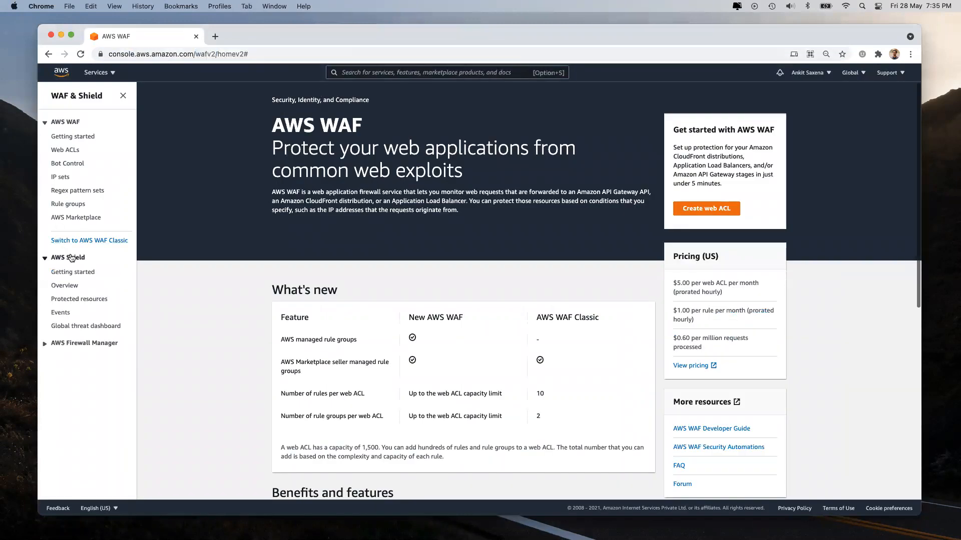
scroll(485, 372, down, 2)
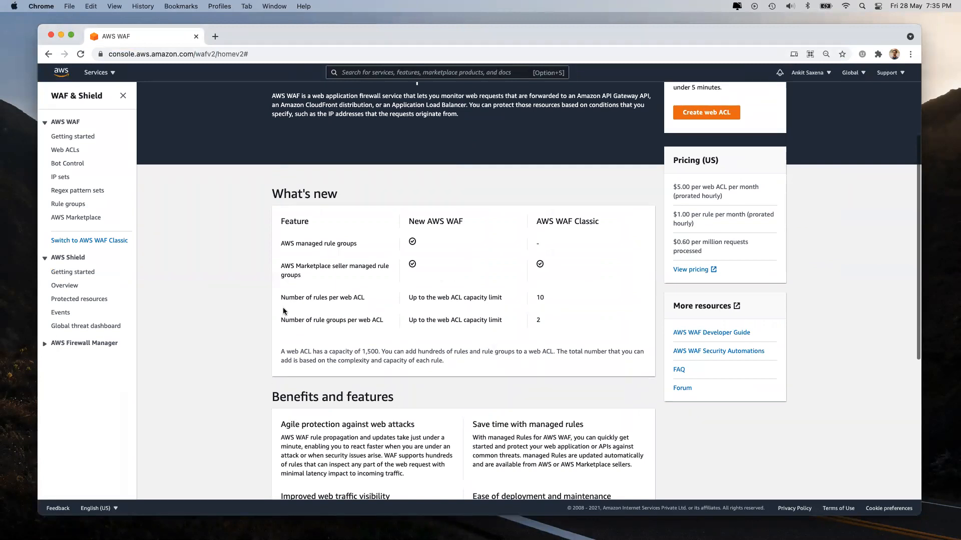
scroll(285, 312, up, 2)
Step: Bring up the All services list and scroll through it
click(95, 73)
scroll(436, 231, down, 5)
scroll(608, 280, down, 3)
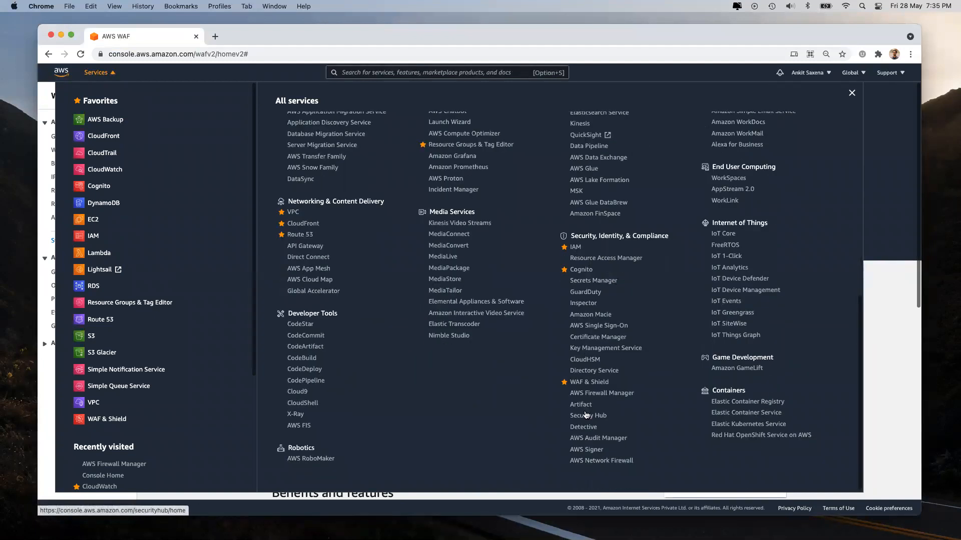
Step: Open Resource Access Manager and start creating a resource share
click(585, 260)
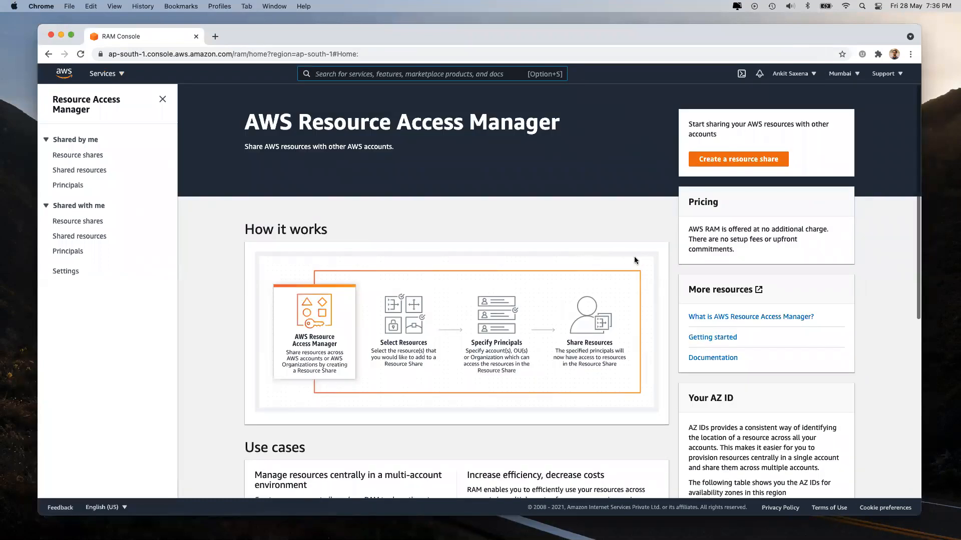
click(708, 161)
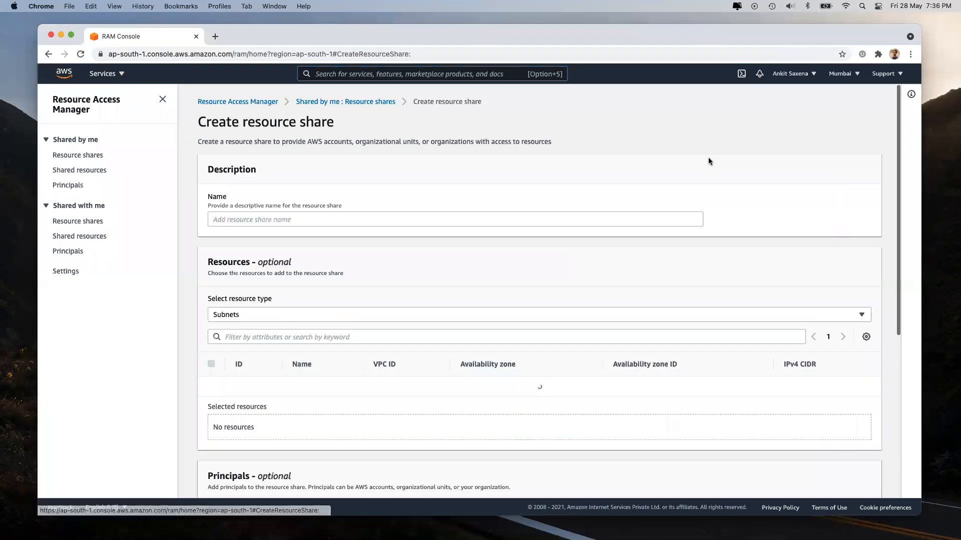
scroll(334, 300, down, 1)
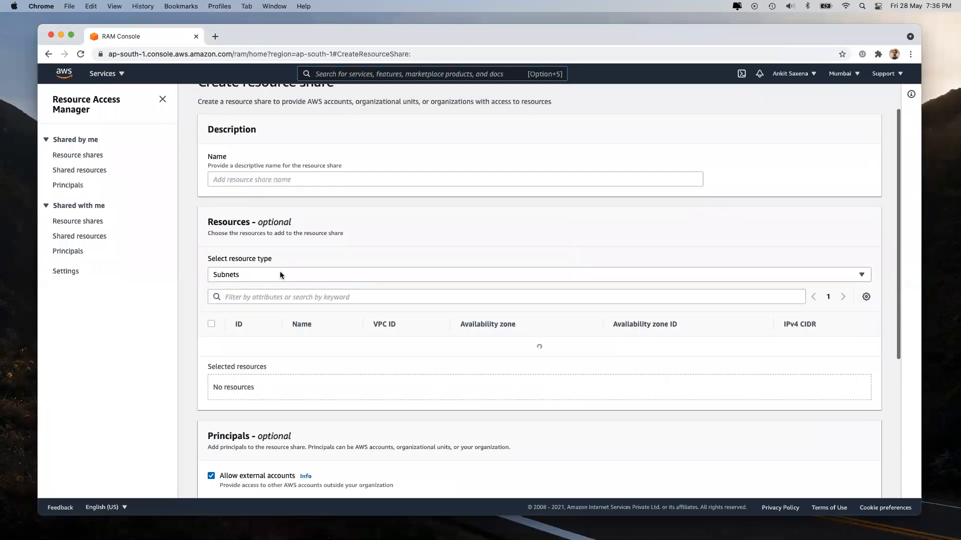
Step: Browse the resource type dropdown list to find Subnets
click(296, 276)
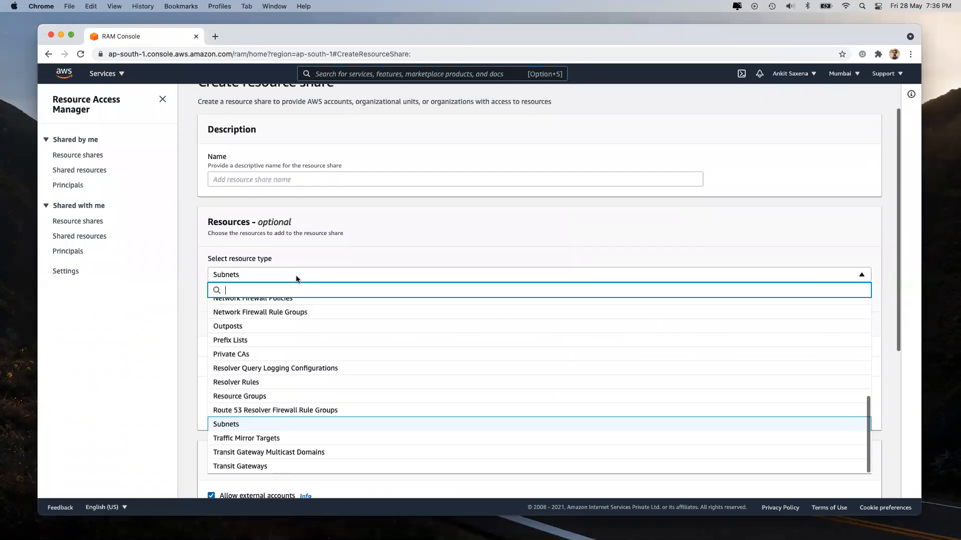
scroll(277, 332, up, 10)
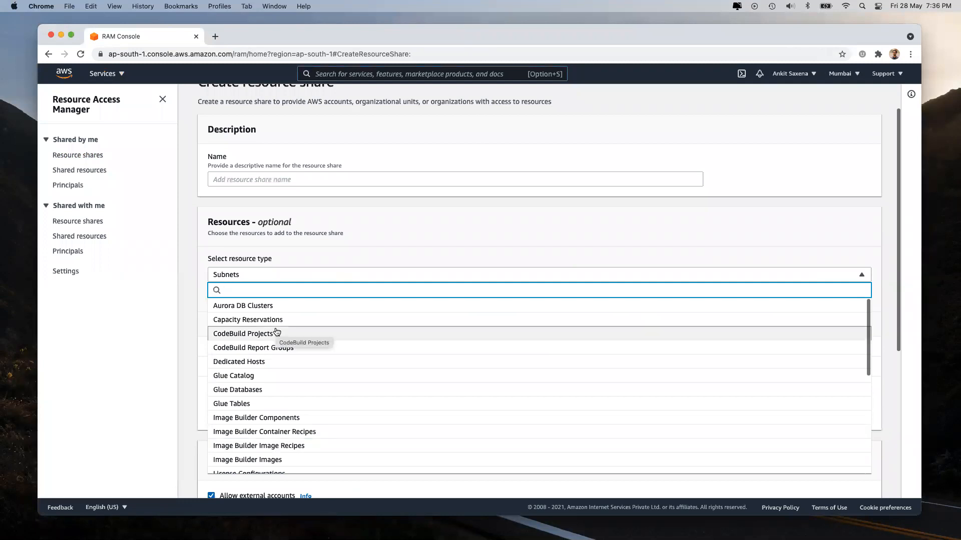
scroll(273, 393, down, 5)
scroll(270, 396, down, 2)
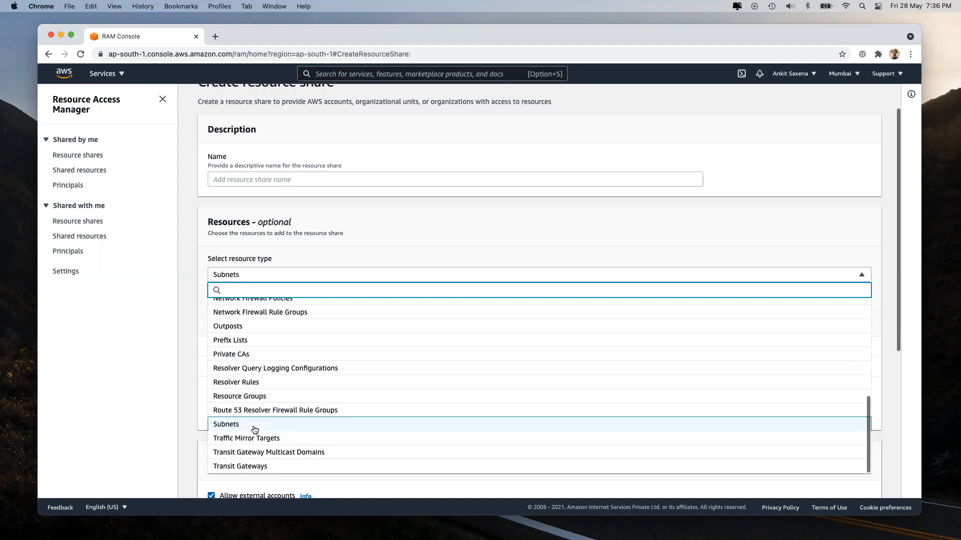
scroll(252, 428, down, 1)
scroll(253, 430, up, 2)
scroll(268, 400, up, 6)
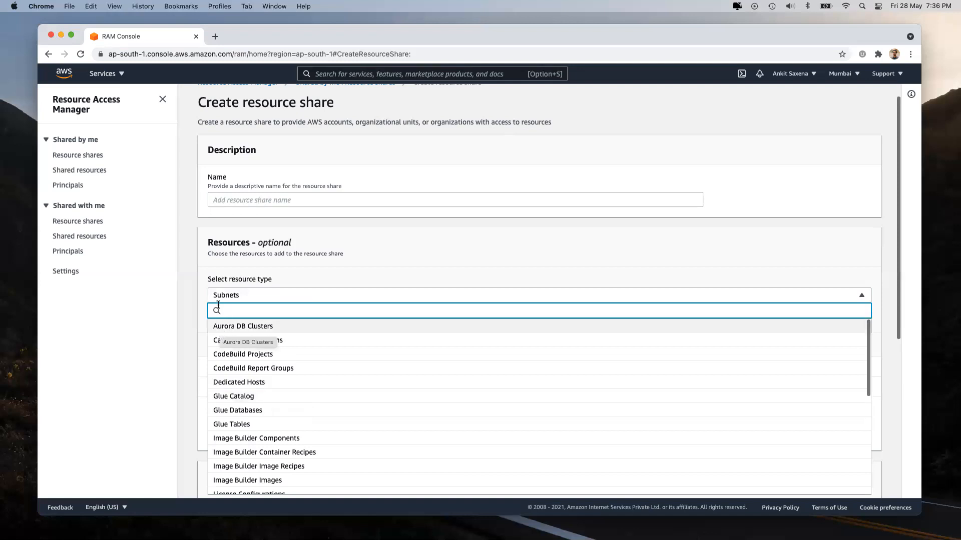
scroll(292, 368, down, 3)
scroll(292, 368, down, 5)
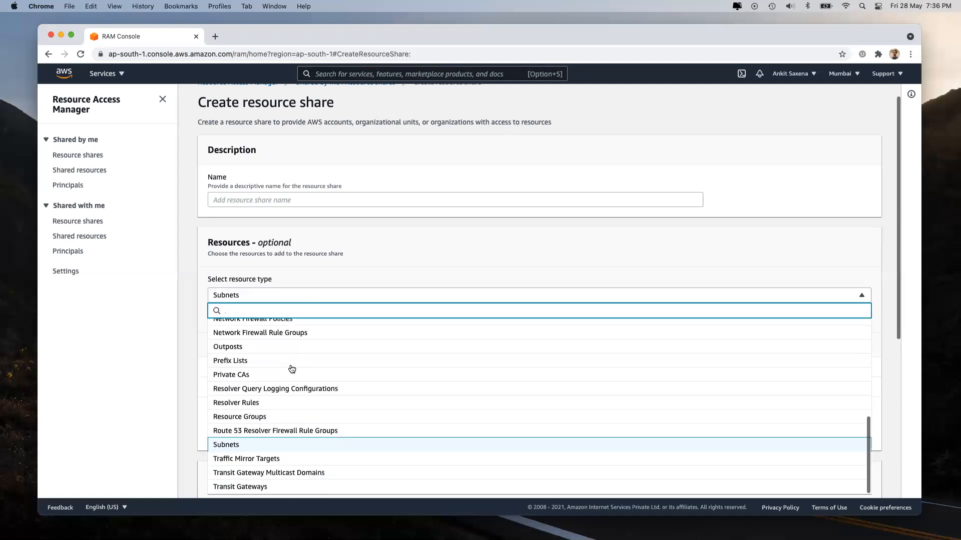
scroll(291, 365, down, 2)
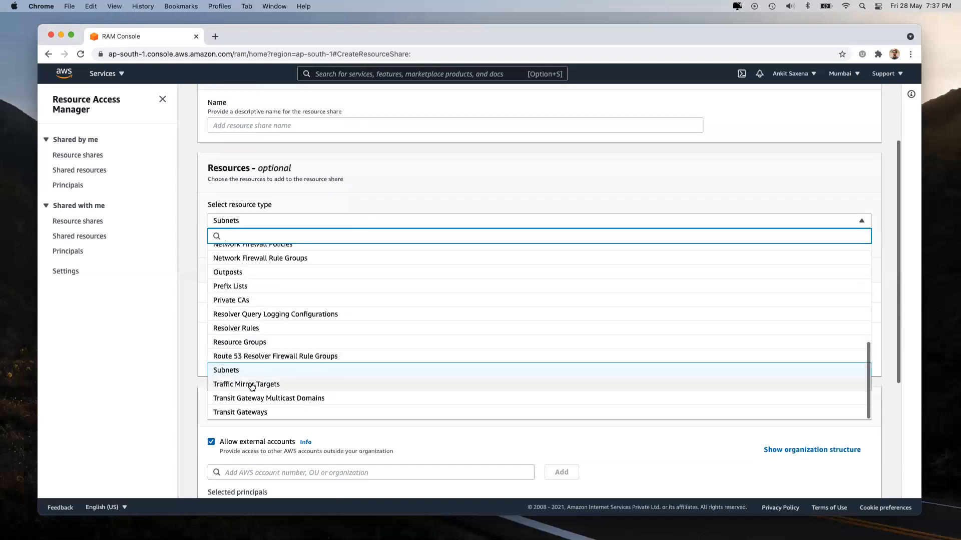
Step: Keep Subnets as the resource type and select both subnet1 and subnet2
click(245, 370)
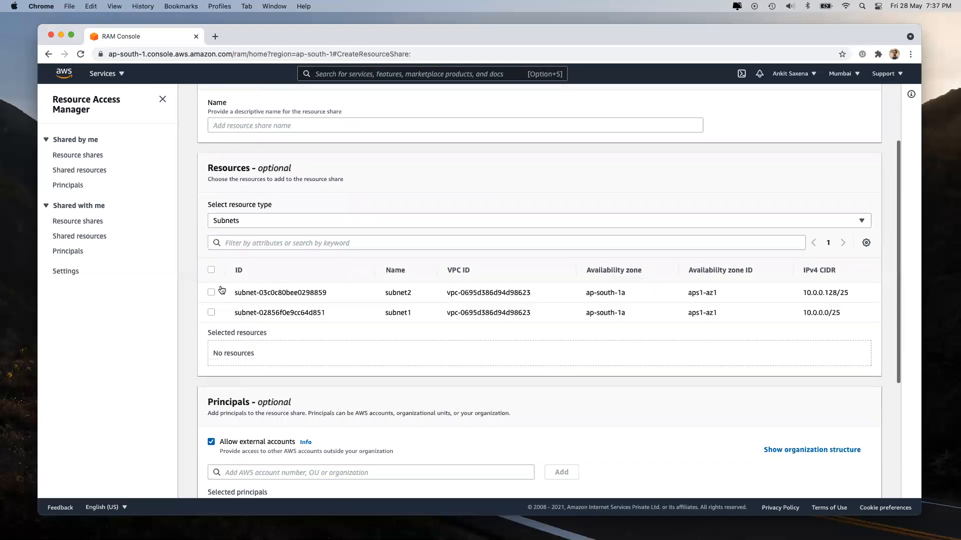
click(211, 270)
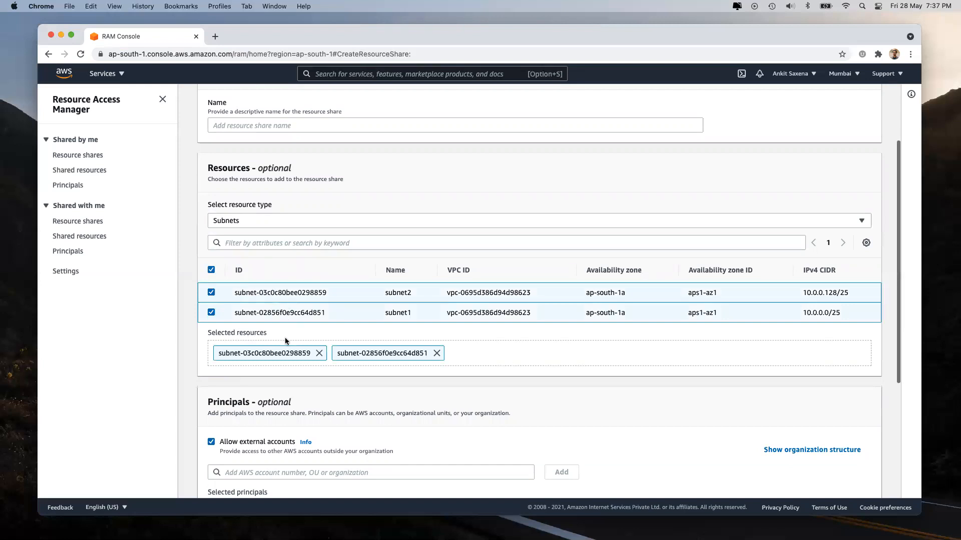
scroll(284, 341, down, 5)
Step: Focus the principals field, then dismiss its suggestions
click(287, 303)
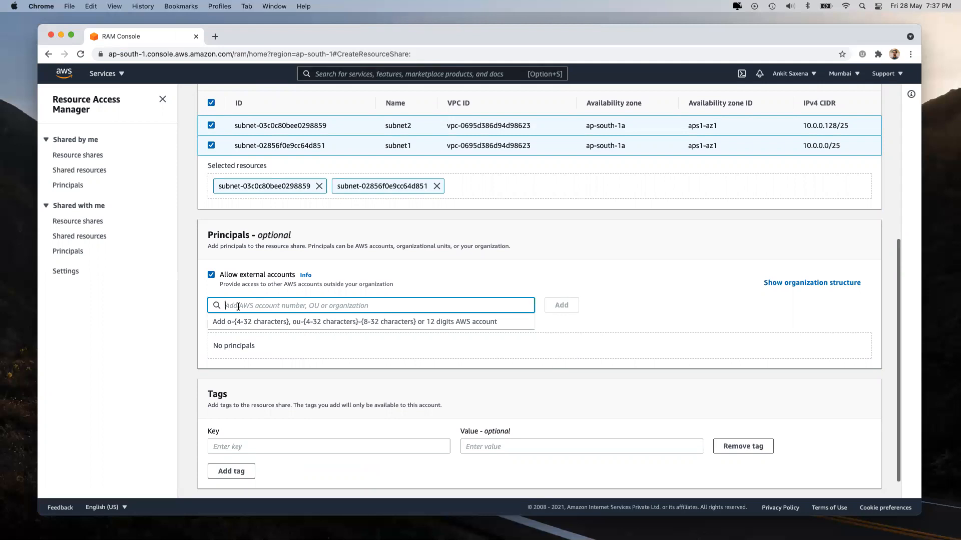
click(199, 351)
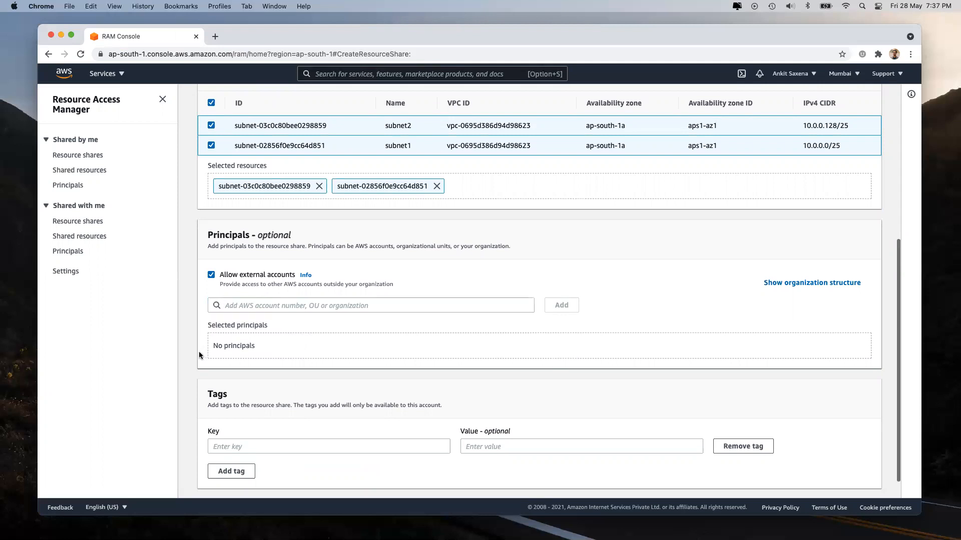
scroll(199, 352, up, 10)
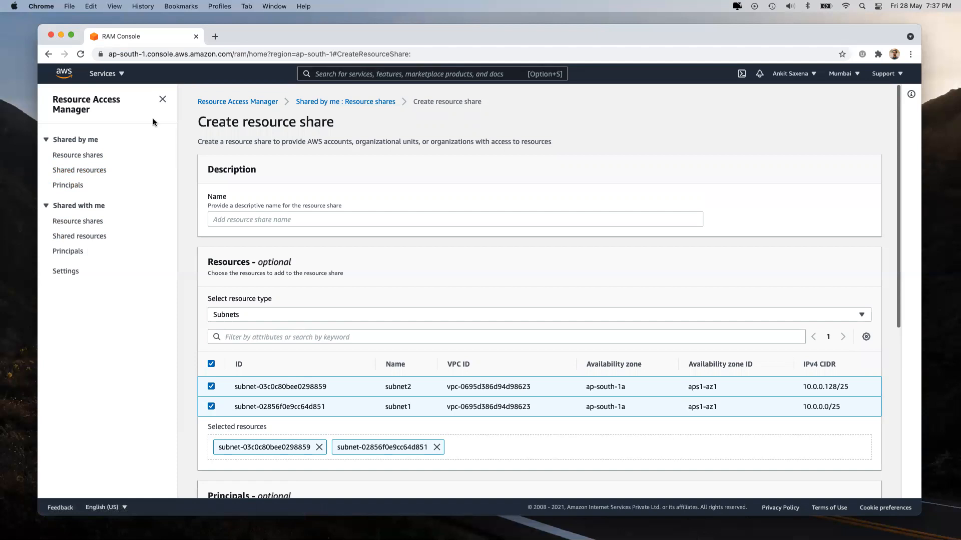
Step: Open Secrets Manager from the All services list
click(103, 73)
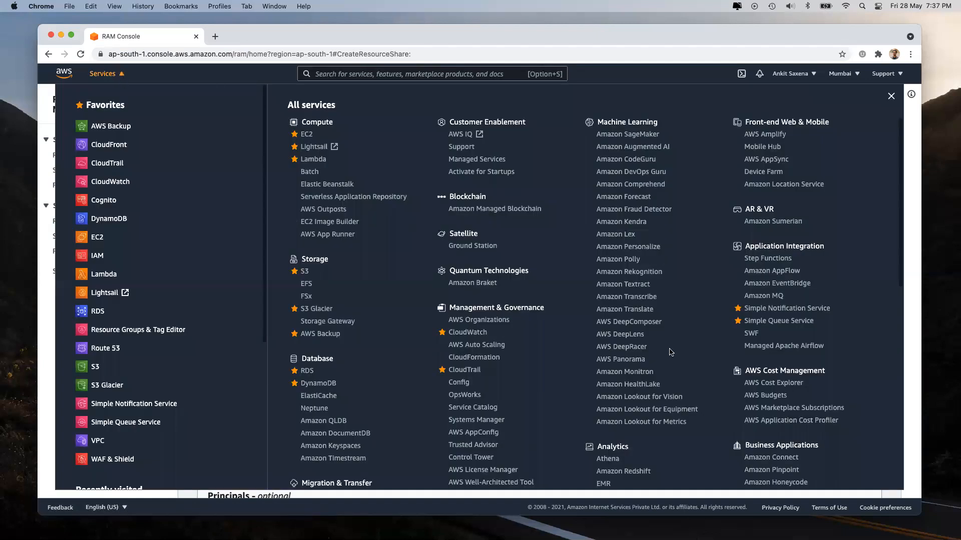
scroll(671, 353, down, 10)
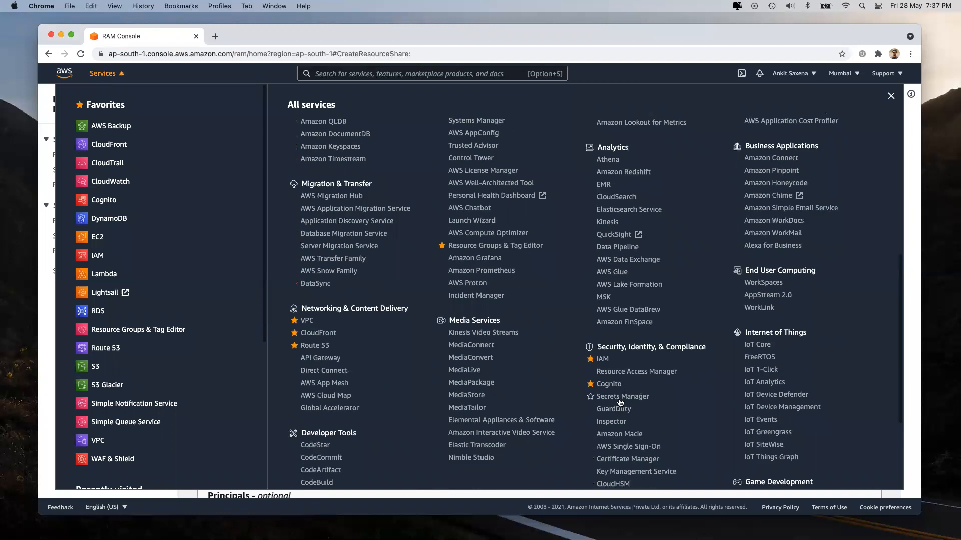
click(620, 400)
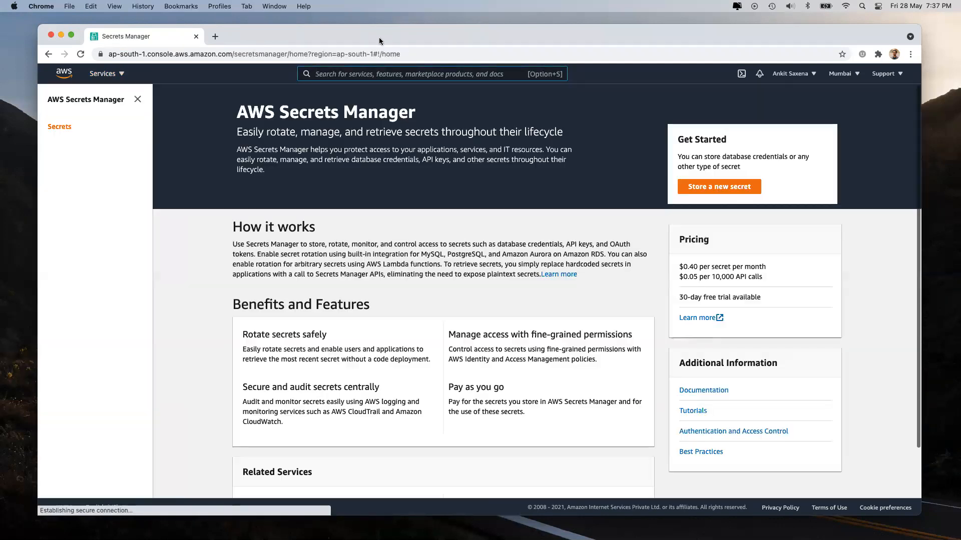
Step: Search 'rds' and open the RDS console in a new browser tab, then switch to it
text(rds)
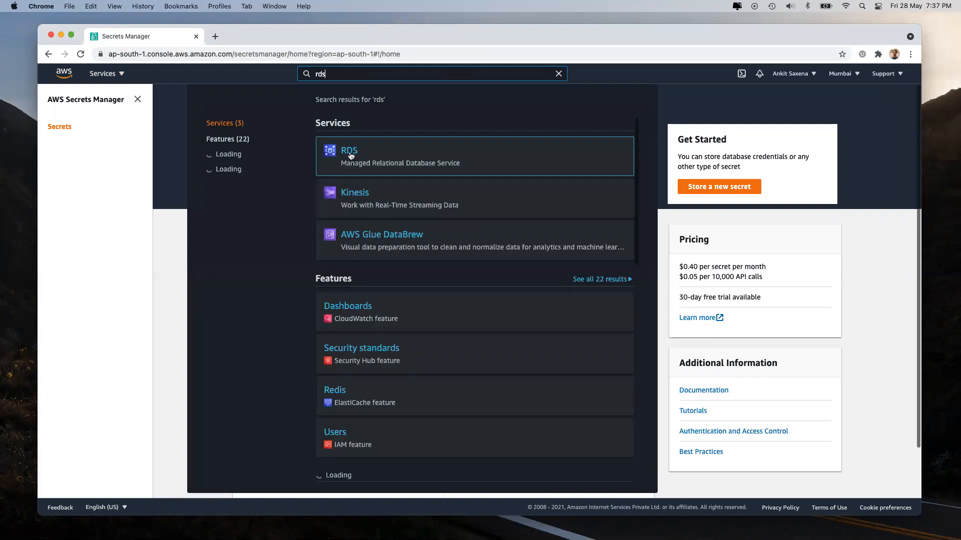
right_click(351, 151)
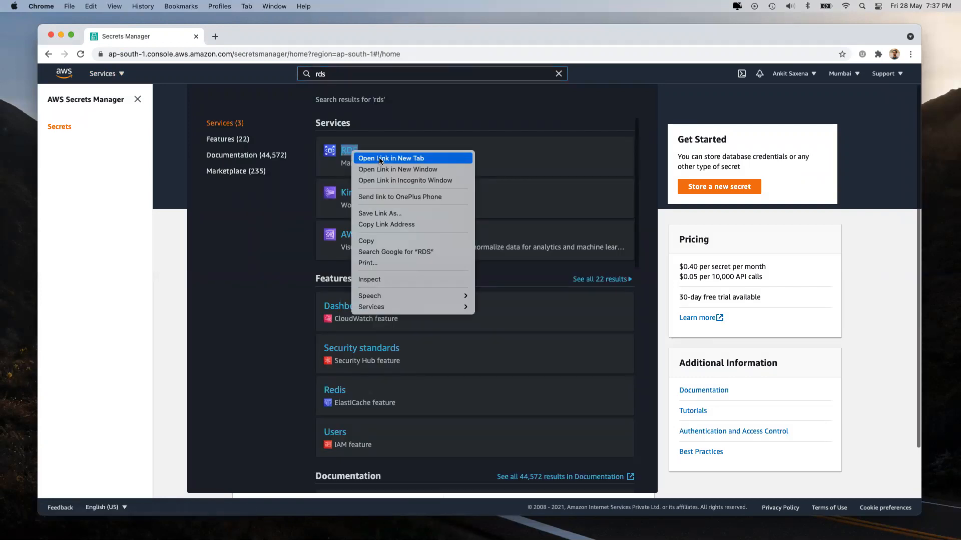
click(372, 159)
click(239, 35)
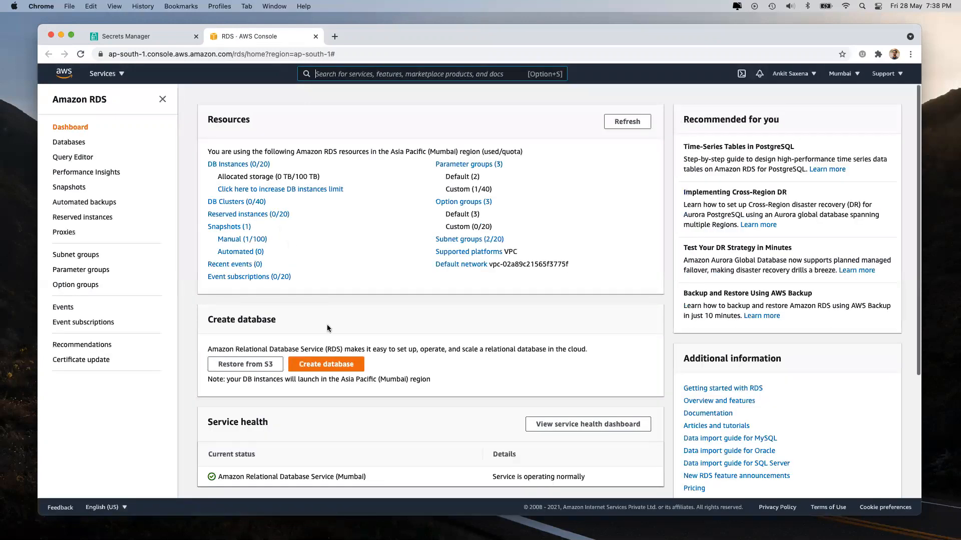
Step: Start creating a new RDS database and review the creation options
click(337, 364)
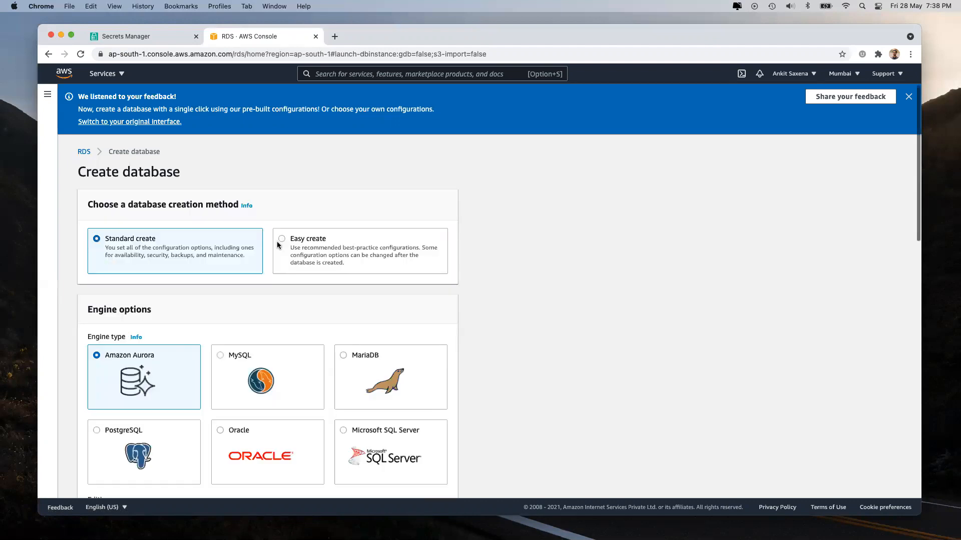
scroll(251, 286, down, 3)
scroll(251, 284, down, 1)
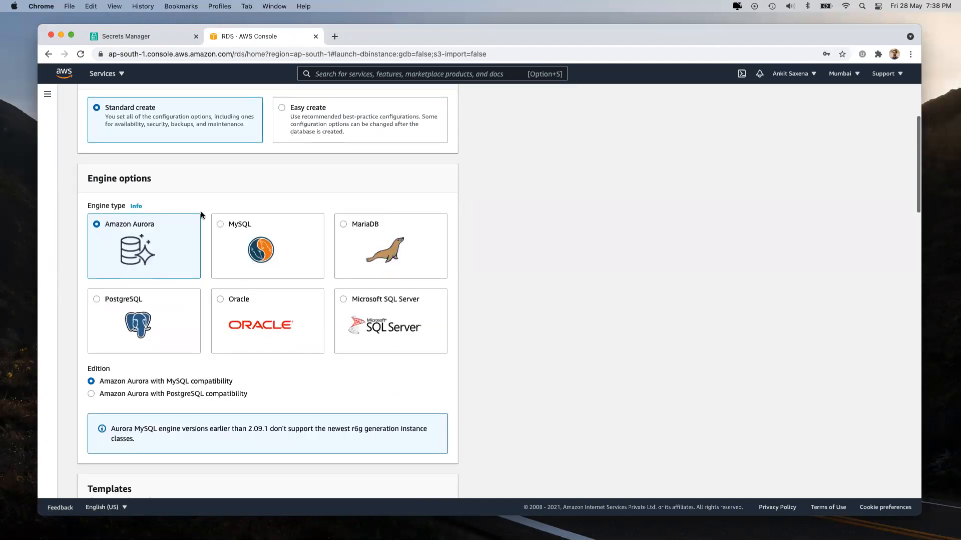
scroll(204, 214, down, 4)
scroll(165, 331, down, 3)
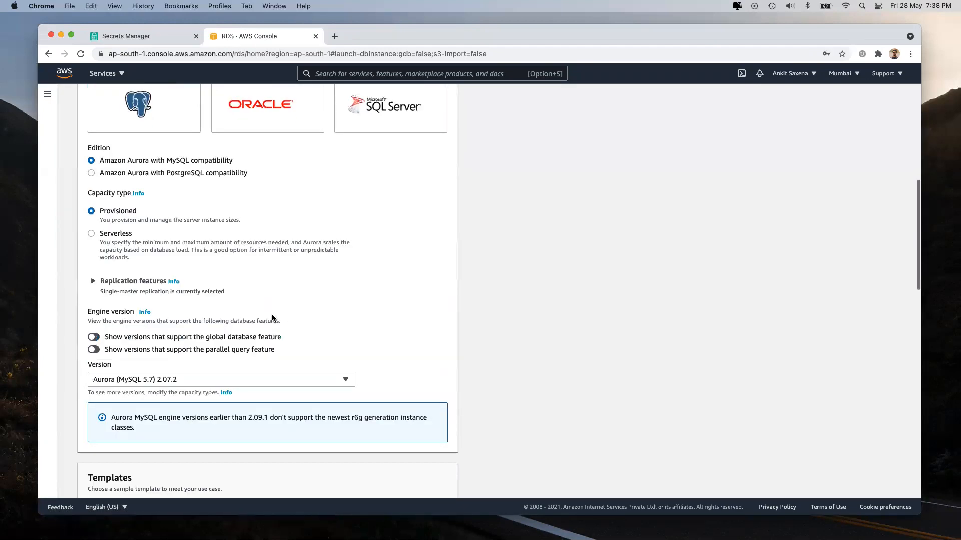
scroll(289, 315, up, 5)
scroll(244, 301, up, 1)
Step: Choose the MySQL engine, the Free tier template and version MySQL 5.7.33
click(227, 275)
scroll(295, 365, down, 4)
scroll(295, 370, down, 5)
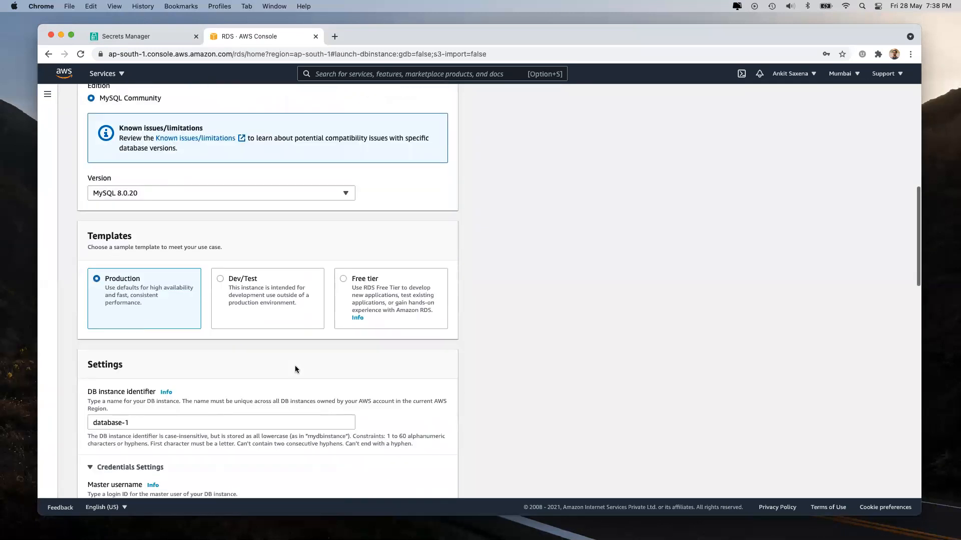
click(344, 278)
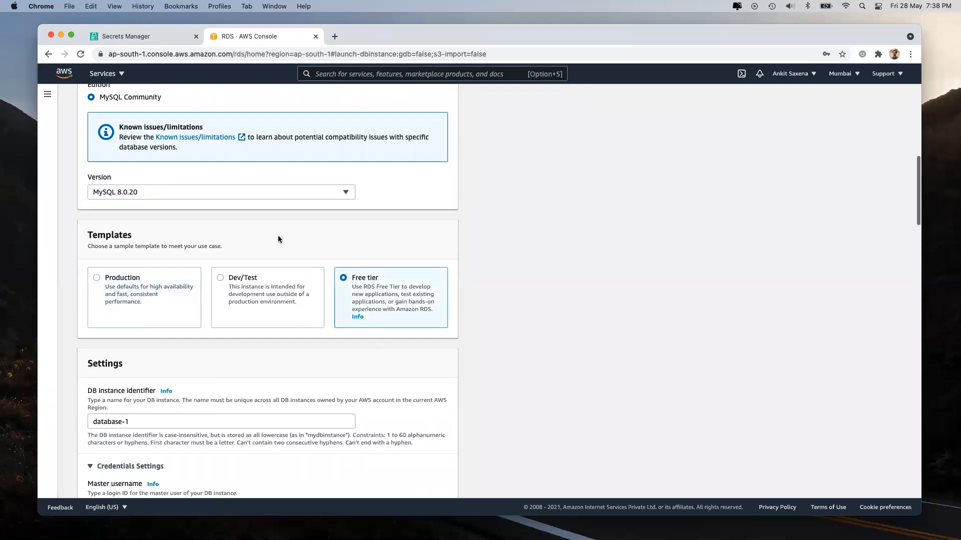
click(233, 197)
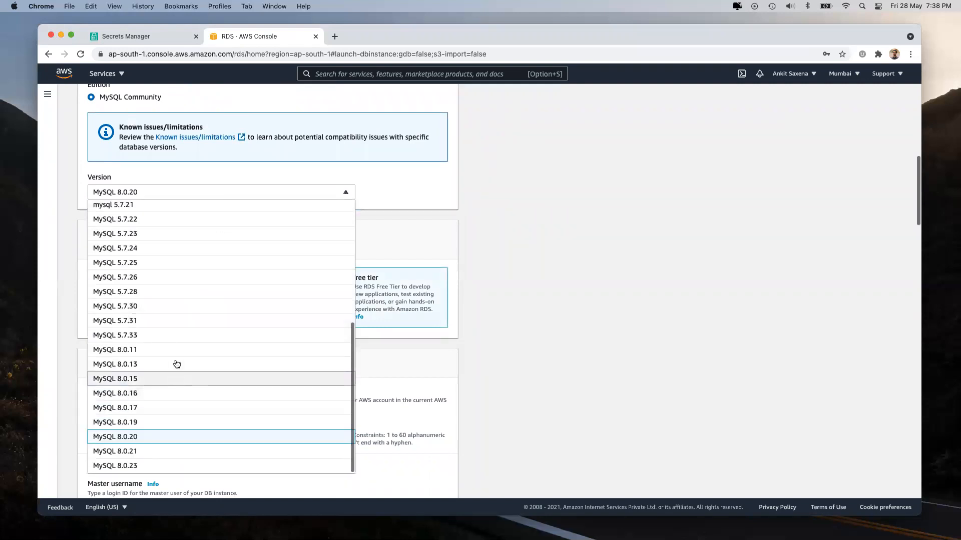
click(178, 335)
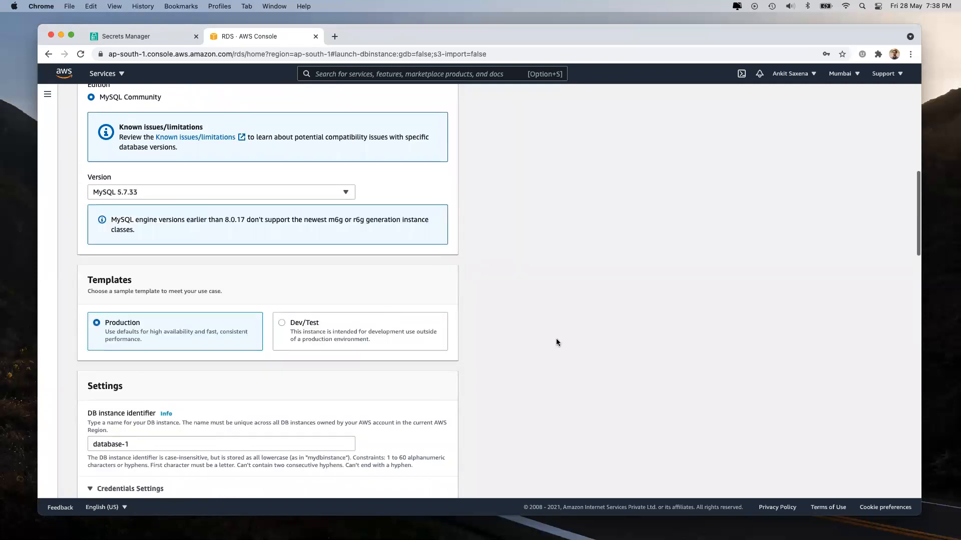
Step: Set master username admin and enter the master password and its confirmation
scroll(500, 333, down, 5)
scroll(125, 286, down, 2)
click(125, 286)
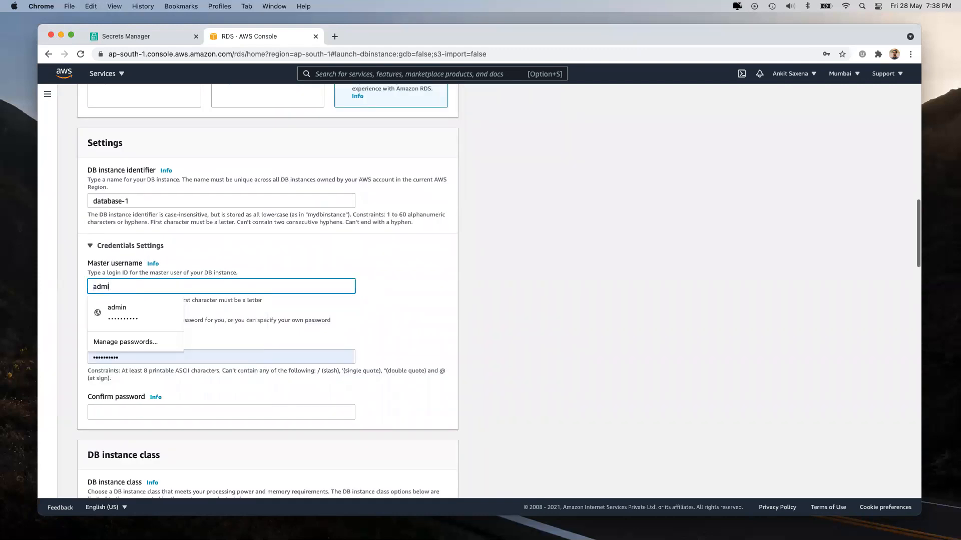
click(115, 312)
click(144, 355)
key(super+a)
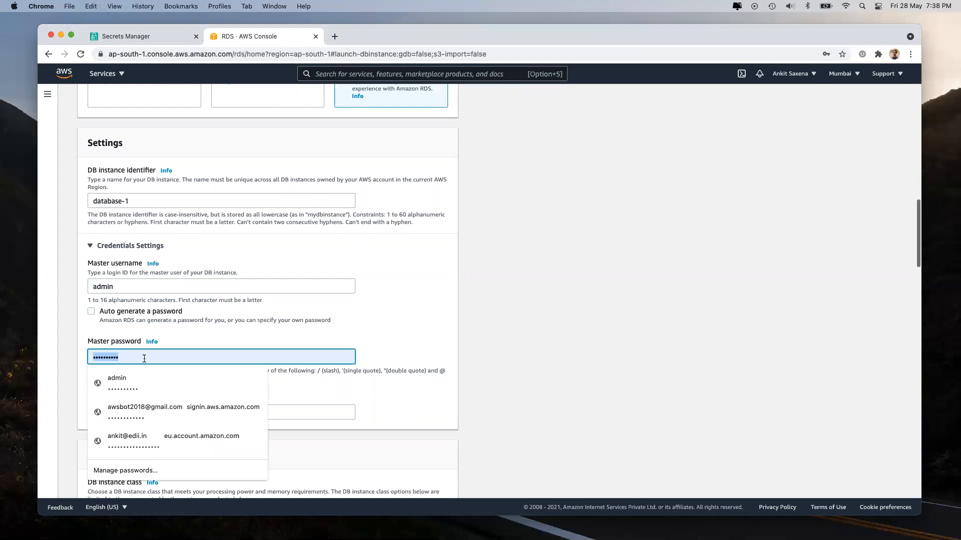
text(password)
click(496, 376)
scroll(496, 376, down, 3)
click(111, 338)
text(password)
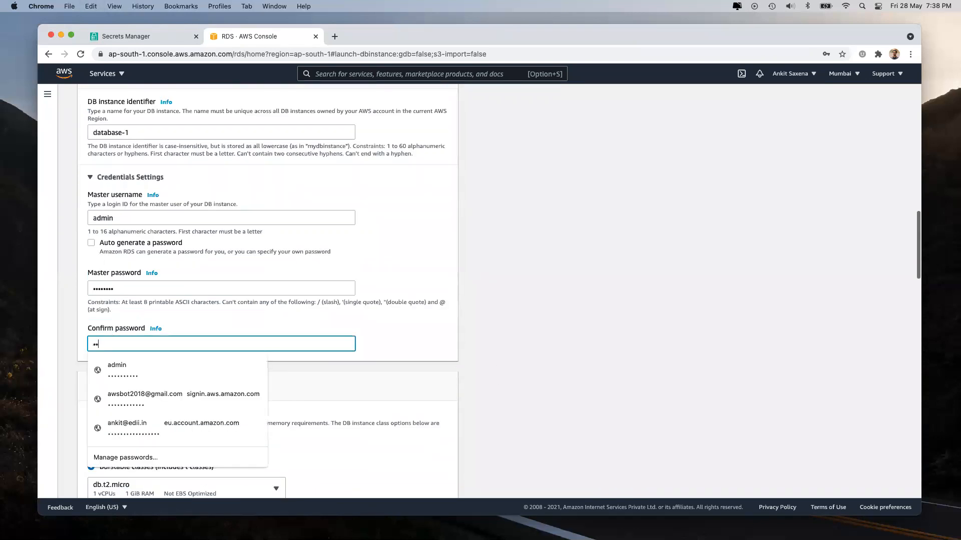
click(592, 313)
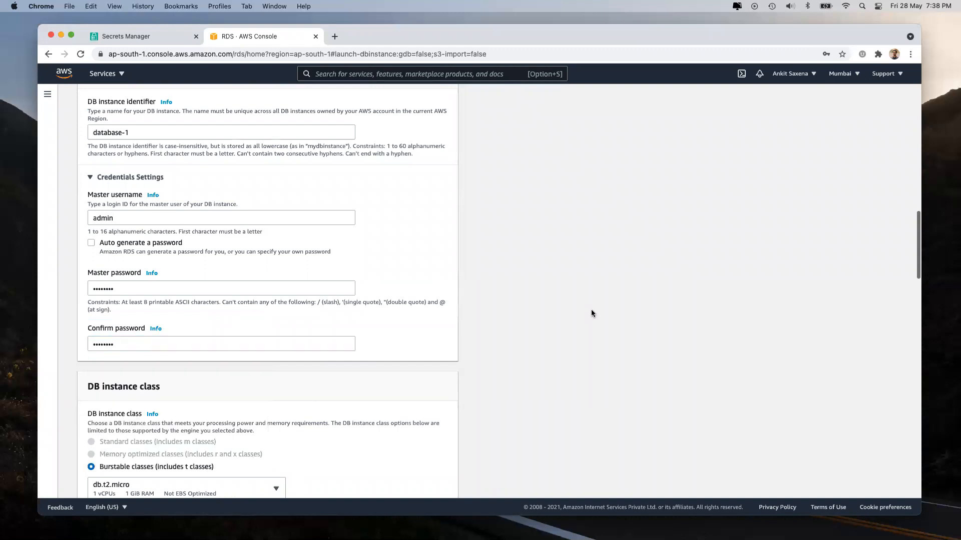
Step: Keep the db.t2.micro class and 20 GiB storage, then create database-1
scroll(253, 242, down, 2)
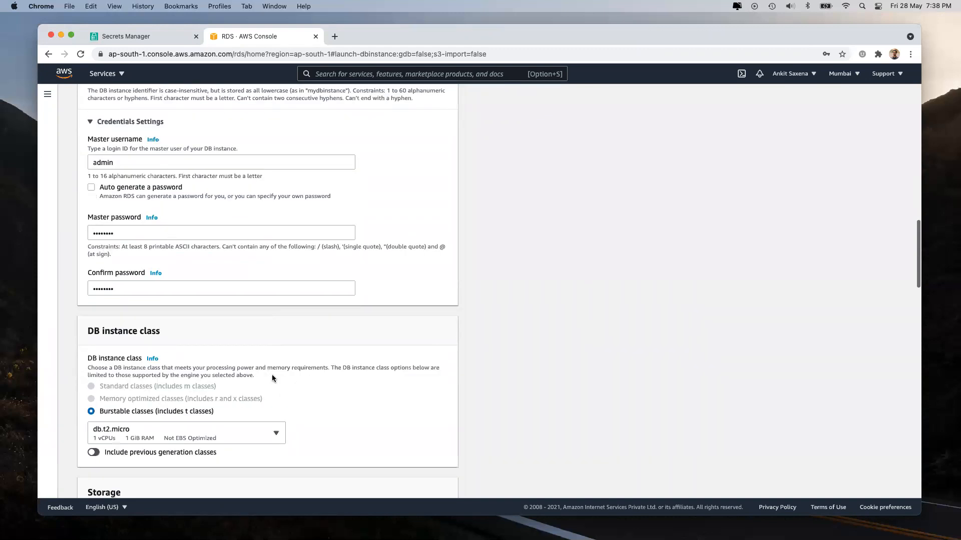
scroll(272, 377, down, 3)
scroll(205, 208, up, 12)
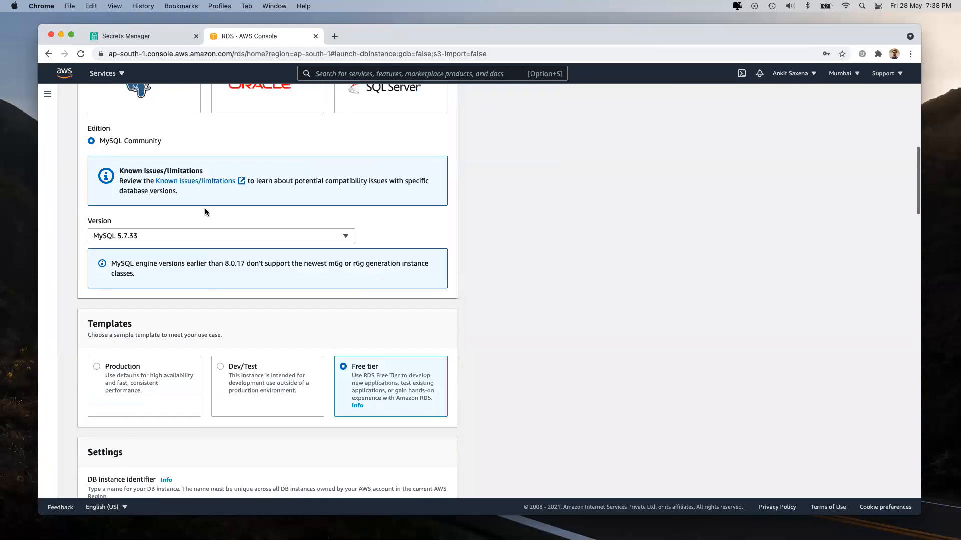
scroll(387, 361, down, 1)
scroll(386, 362, down, 10)
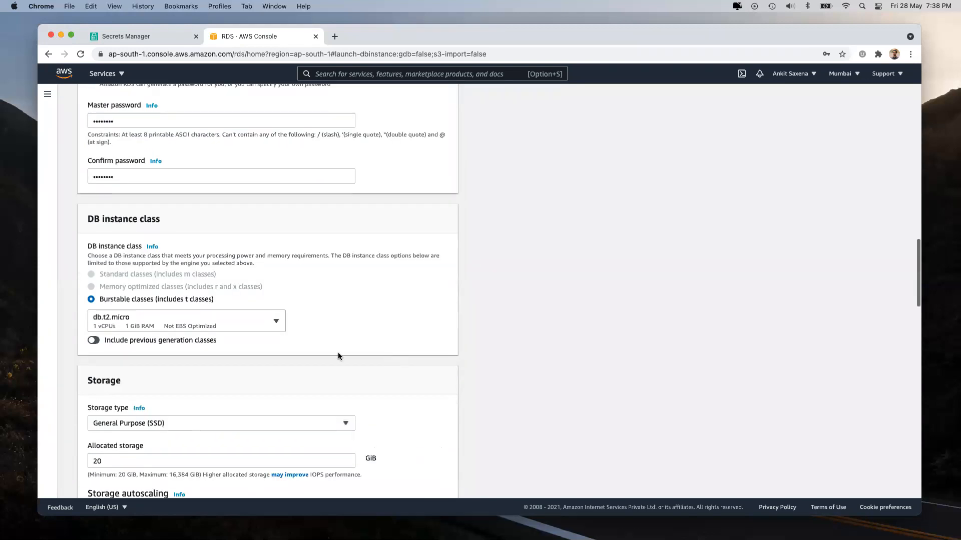
click(170, 316)
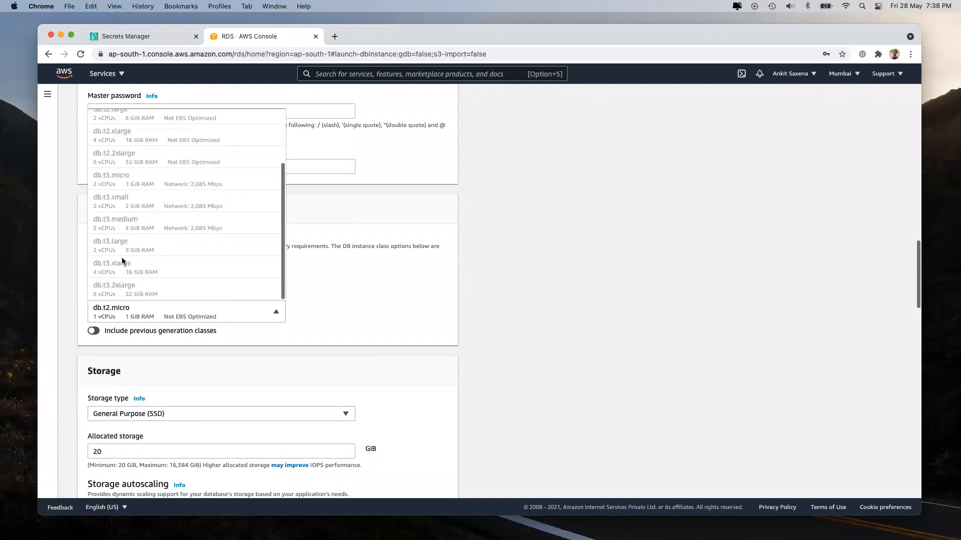
click(560, 314)
scroll(560, 317, down, 5)
click(112, 169)
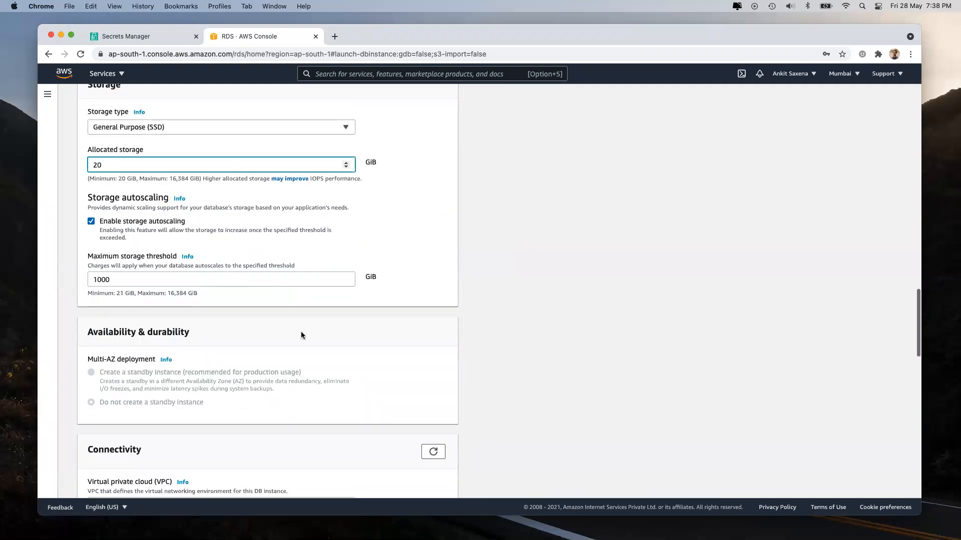
scroll(303, 334, down, 2)
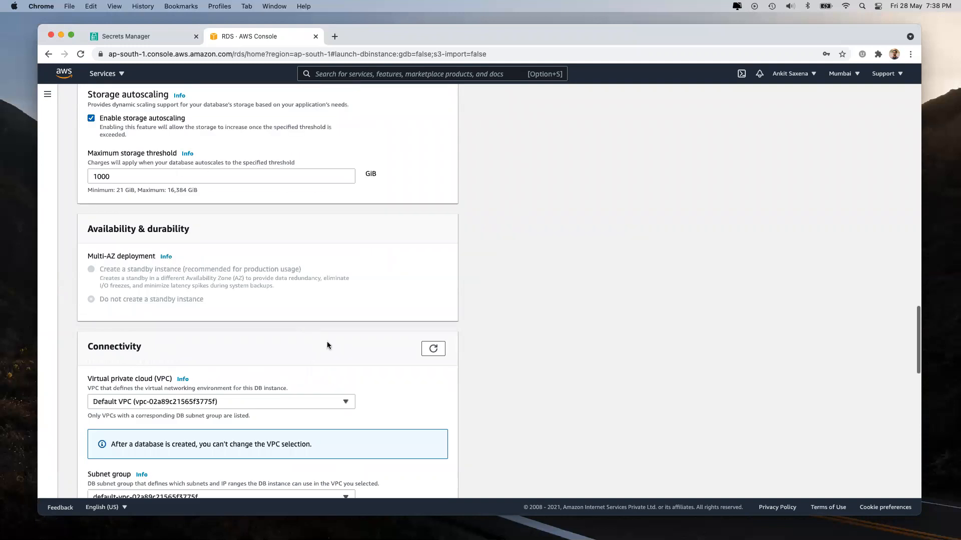
scroll(326, 341, down, 15)
click(436, 481)
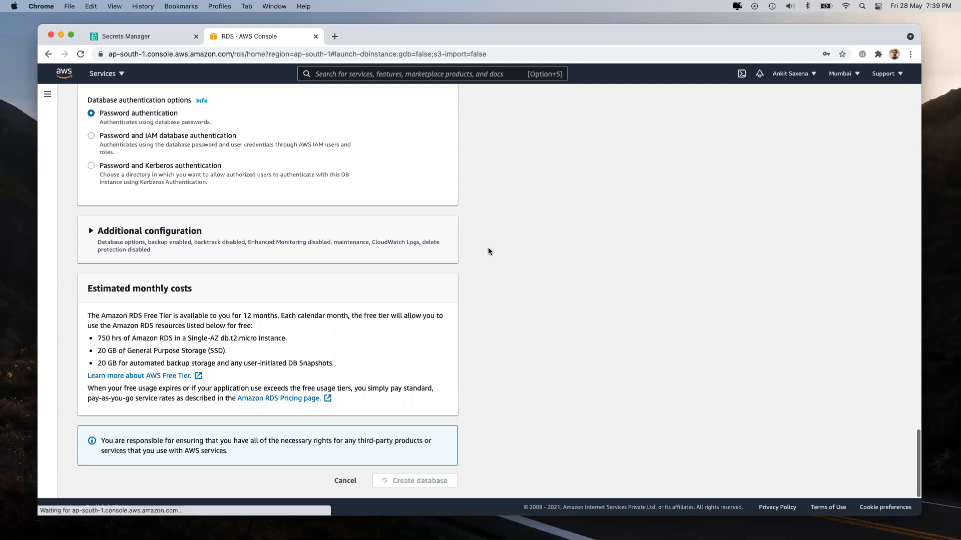
Step: Decline saving the password, return to the Secrets Manager tab and clear the rds search
click(737, 218)
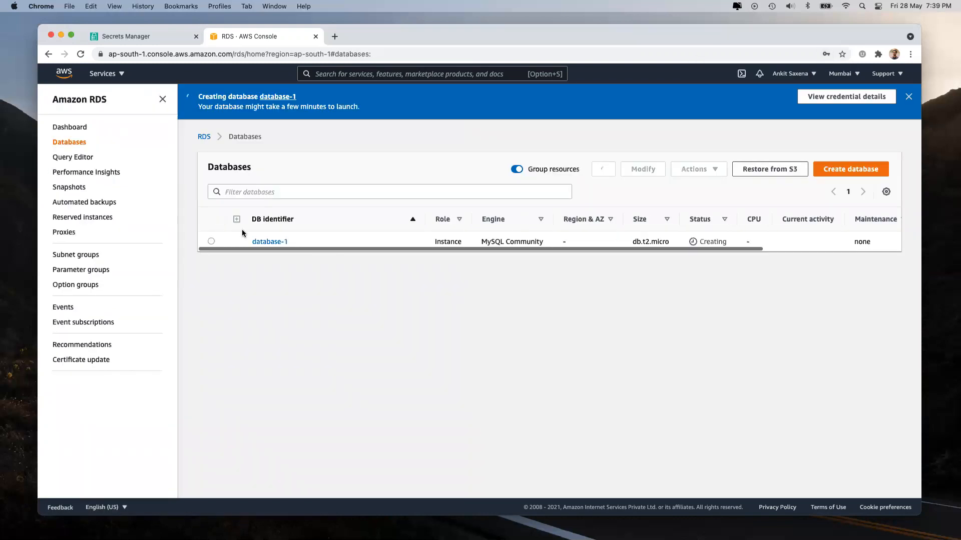
click(129, 36)
mouse_move(505, 229)
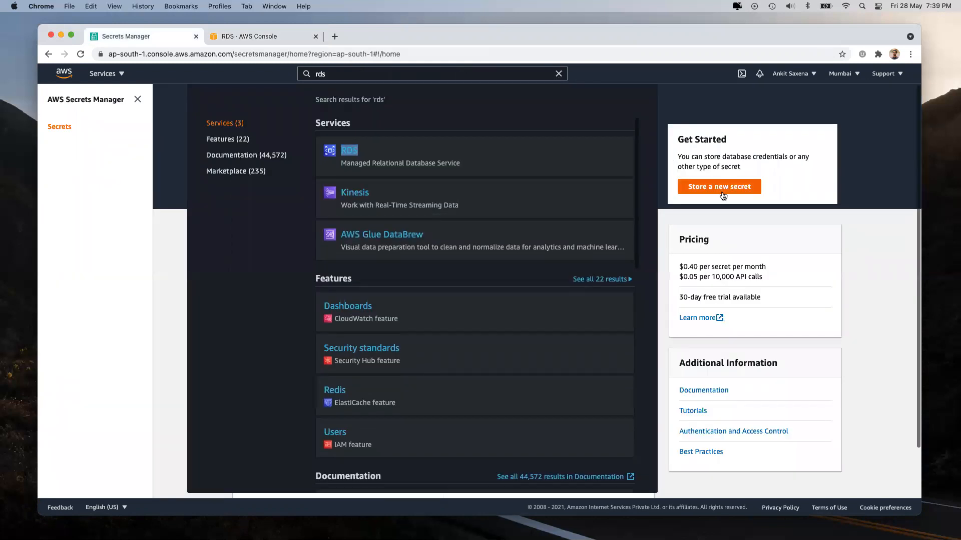
click(559, 73)
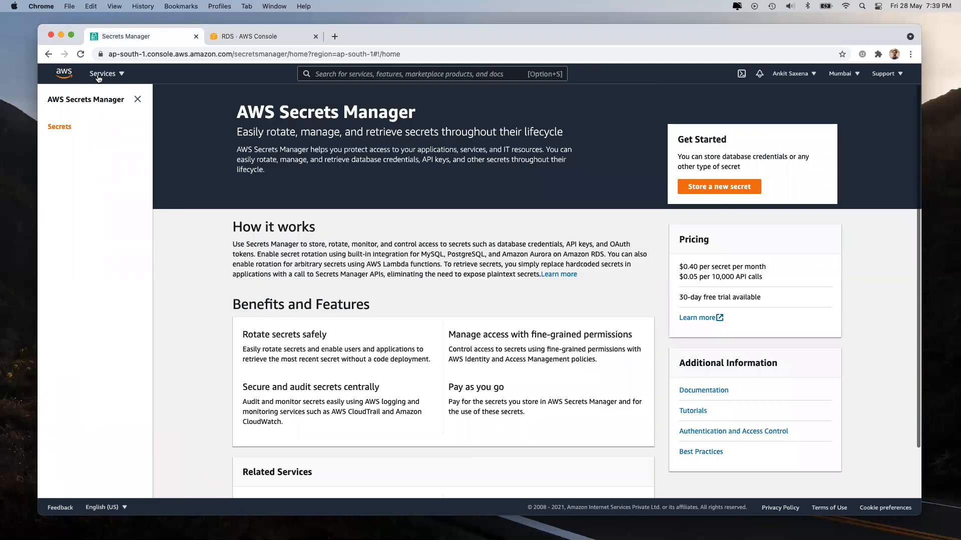
Step: Open GuardDuty from the Security, Identity & Compliance section of All services
click(102, 75)
scroll(646, 288, down, 5)
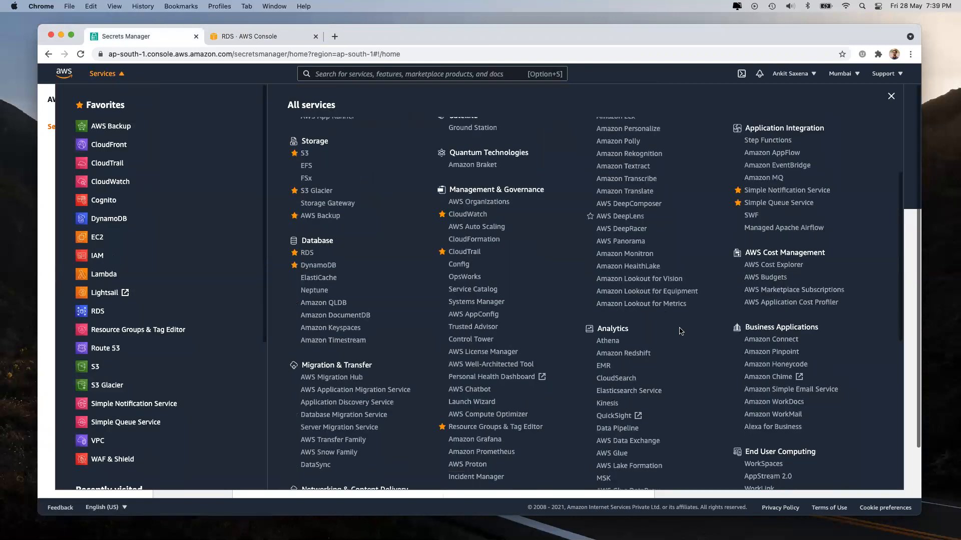
scroll(666, 330, down, 2)
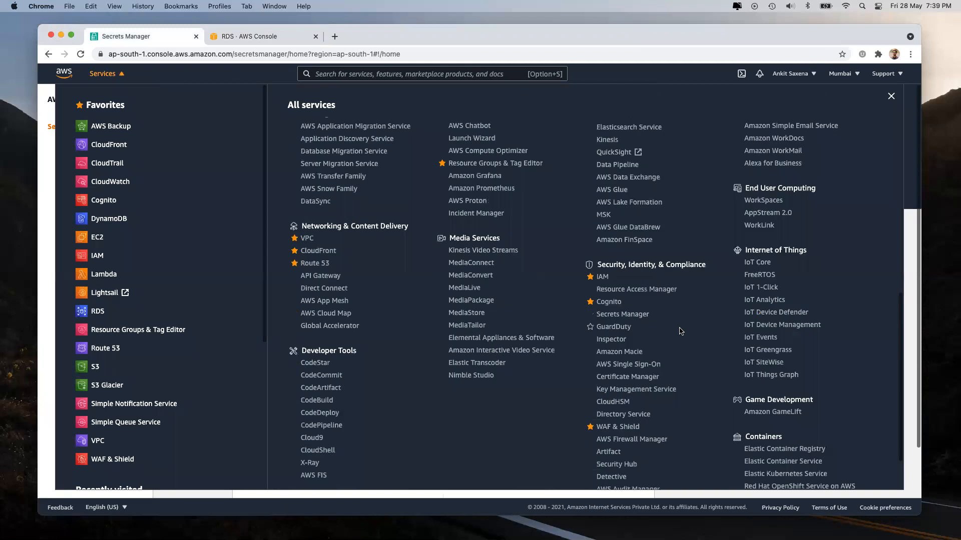
click(611, 328)
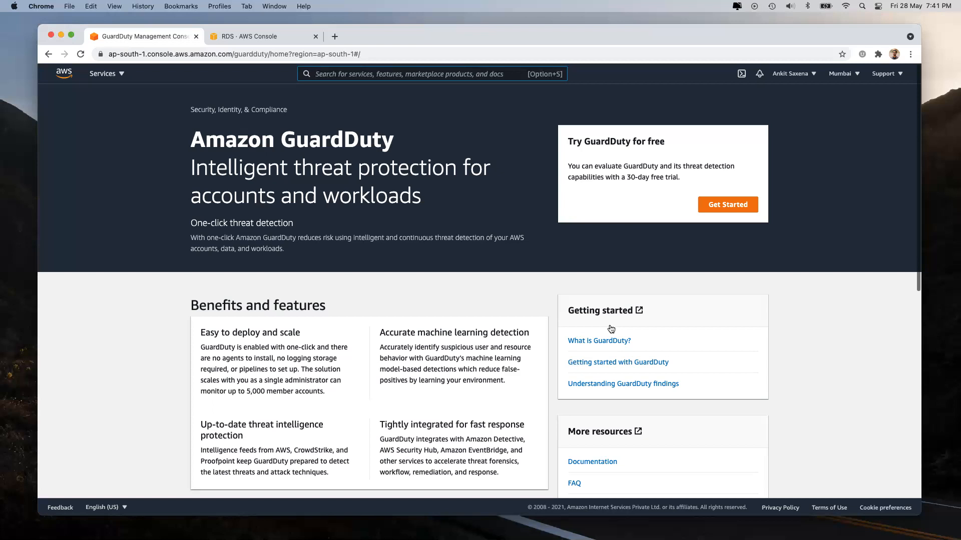
Step: Highlight and then clear the Amazon GuardDuty heading on its landing page
key(alt+s)
double_click(254, 142)
triple_click(327, 142)
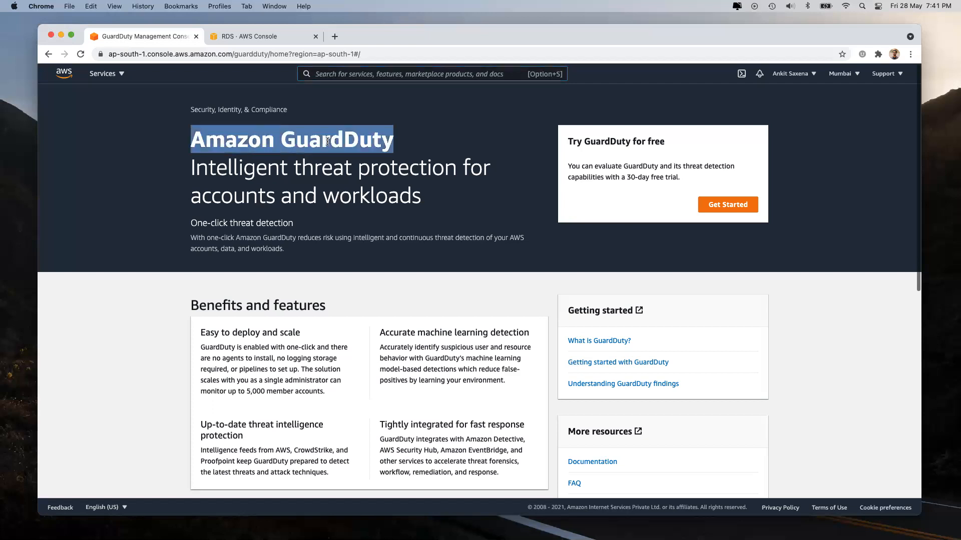
click(404, 152)
Step: Start GuardDuty setup and read the note on CloudTrail, VPC Flow Logs and DNS query logs
click(728, 208)
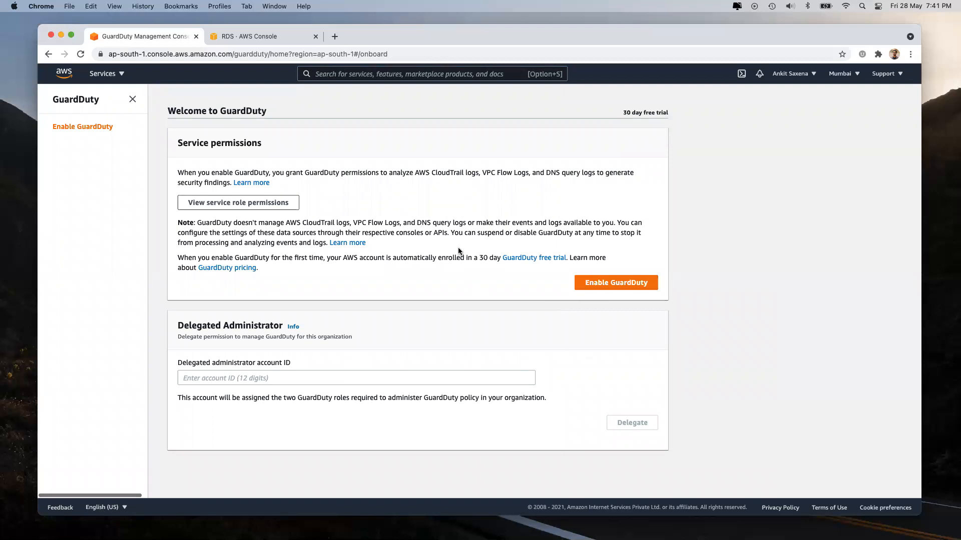
drag(286, 224, 349, 225)
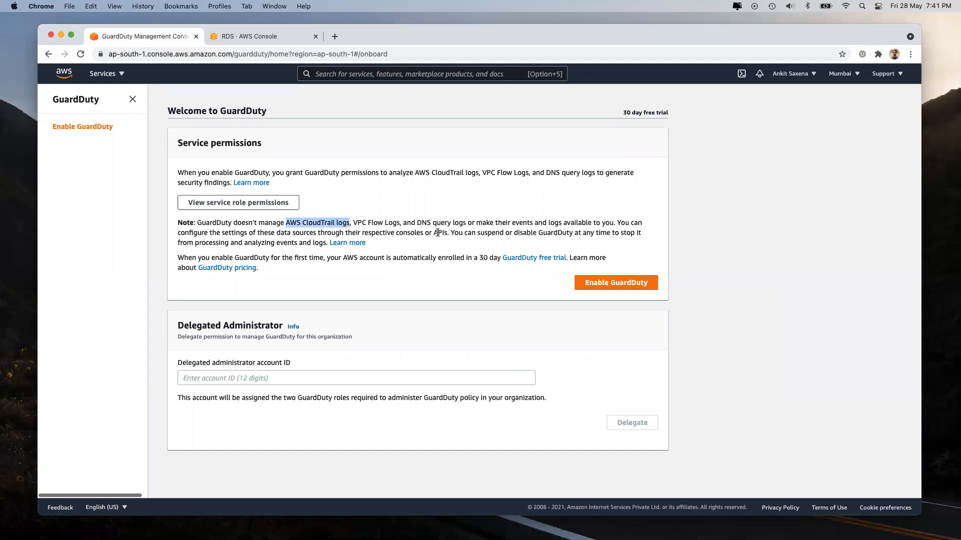
click(387, 228)
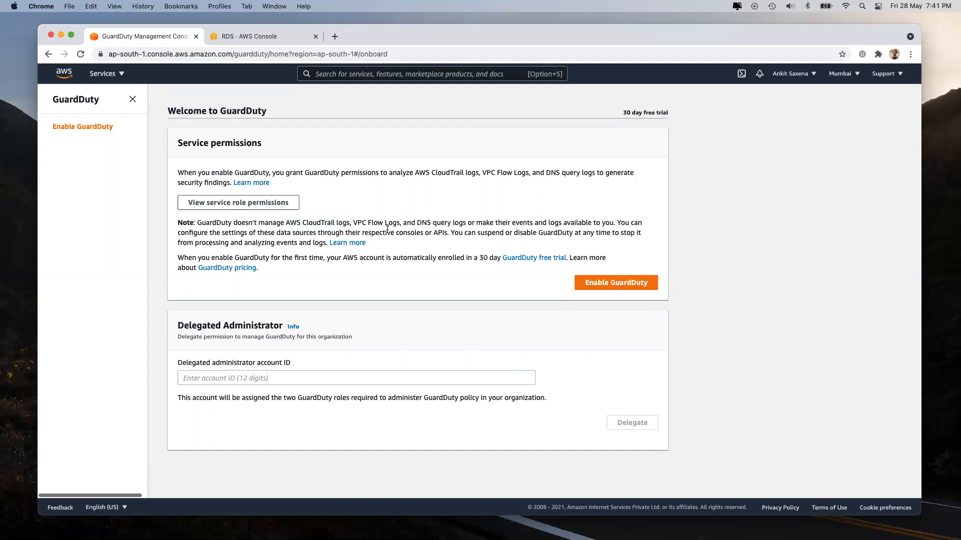
drag(353, 223, 399, 223)
drag(285, 223, 346, 225)
drag(417, 223, 464, 223)
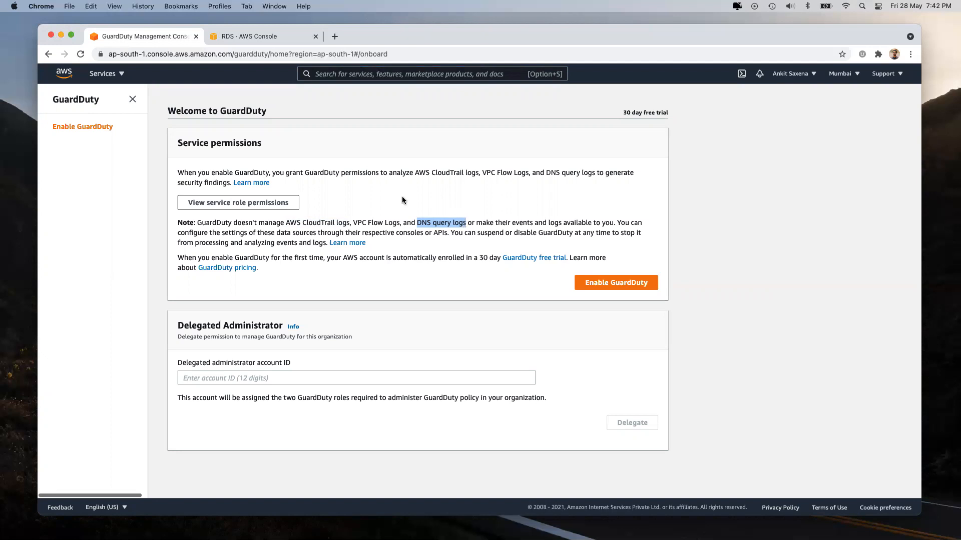
drag(353, 223, 400, 220)
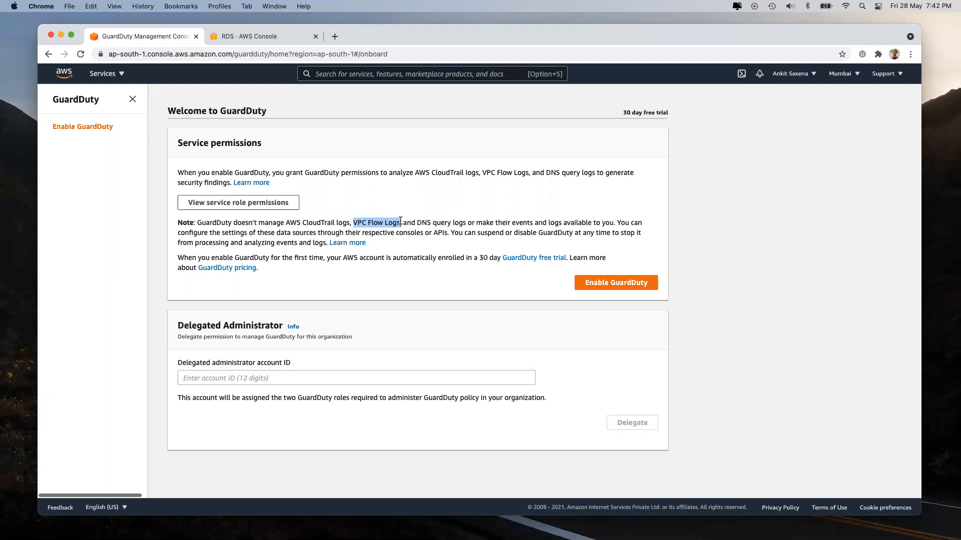
click(365, 222)
drag(285, 222, 349, 225)
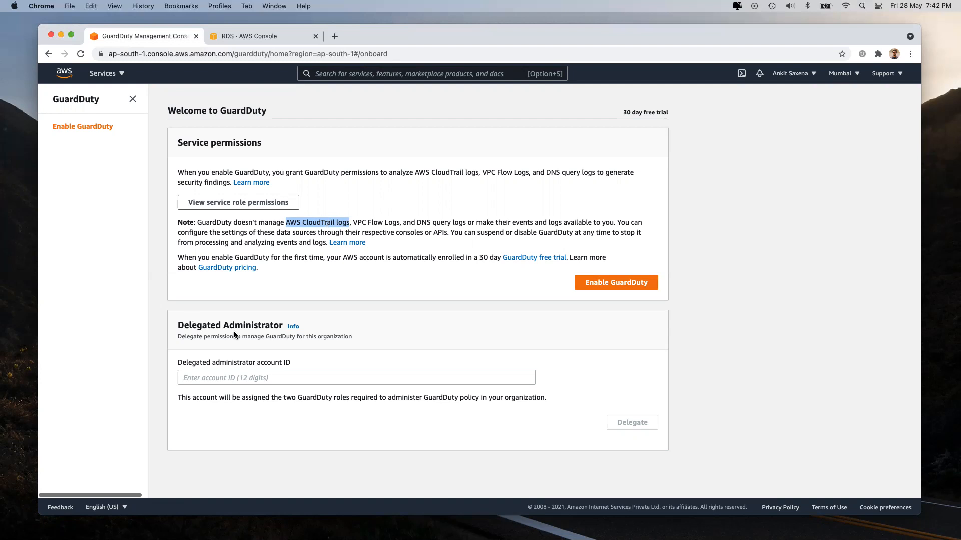
click(177, 324)
Step: Highlight the Delegated Administrator heading, then bring up the All services list
drag(177, 324, 281, 327)
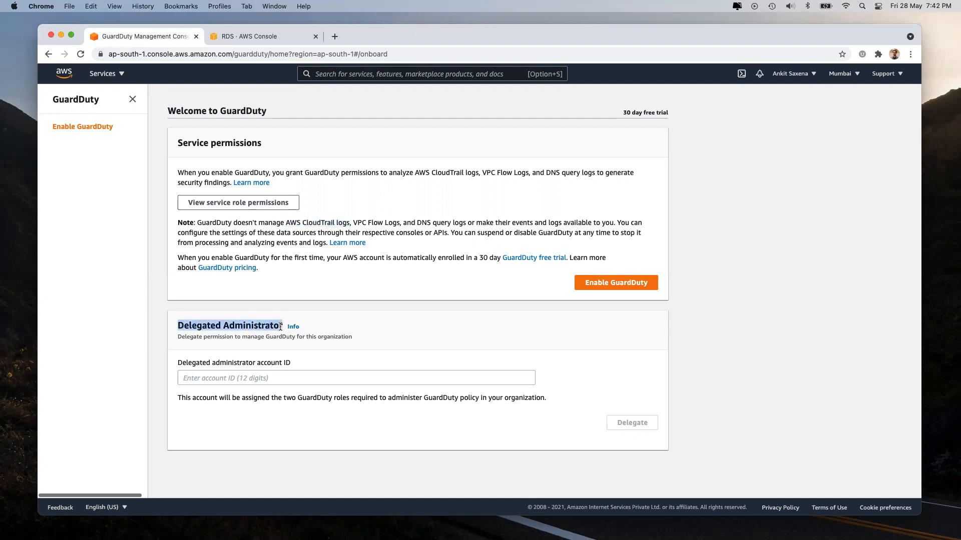
triple_click(194, 328)
click(203, 329)
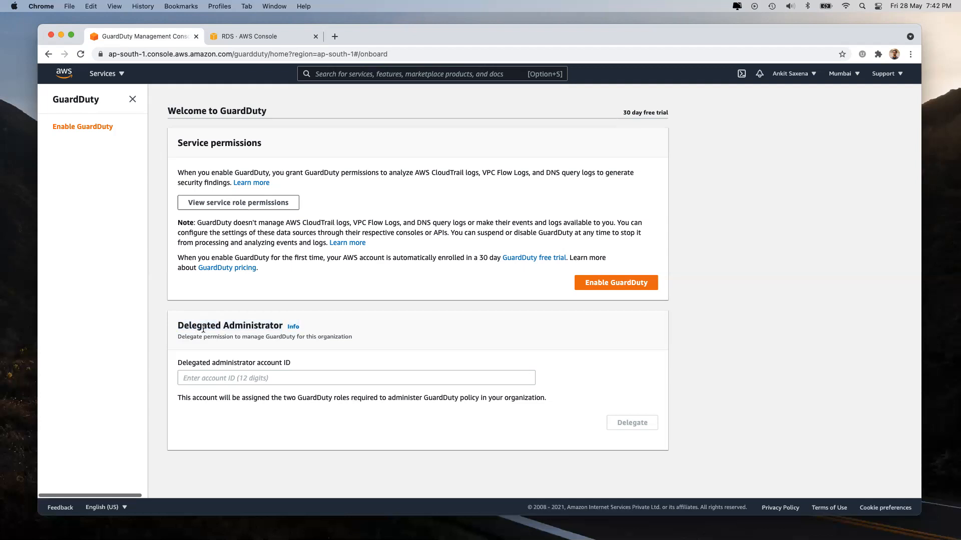
click(103, 73)
Step: Scroll the All services list, then close it to return to the GuardDuty welcome page
scroll(685, 396, down, 10)
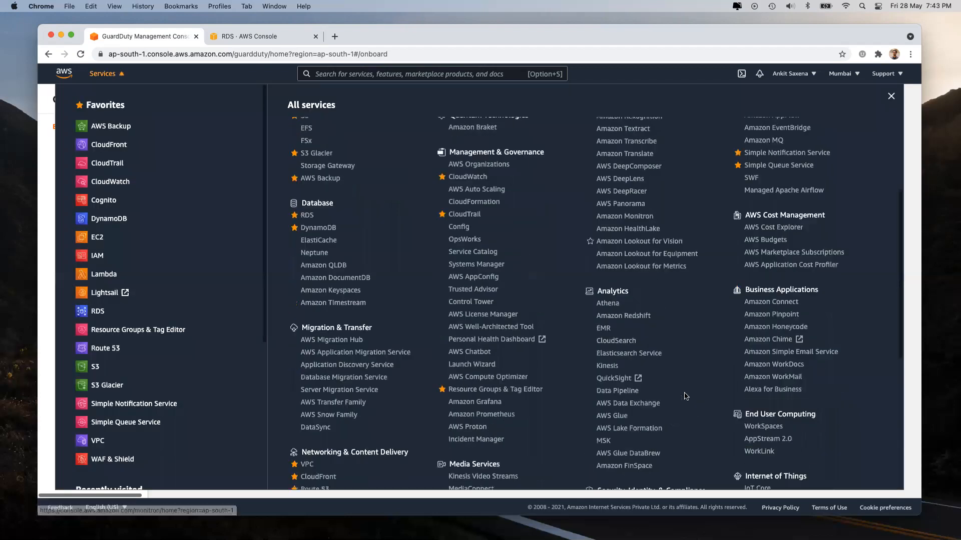
scroll(685, 396, down, 3)
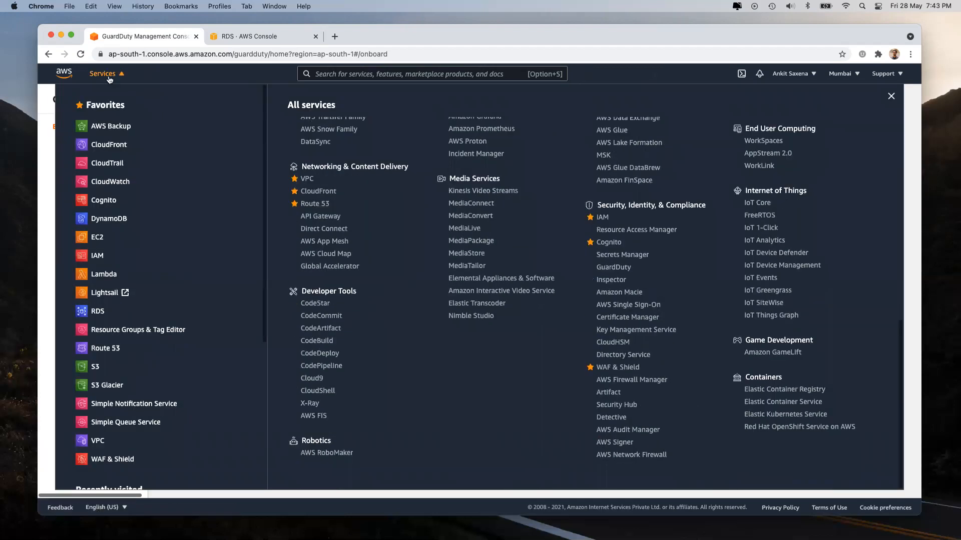
click(106, 74)
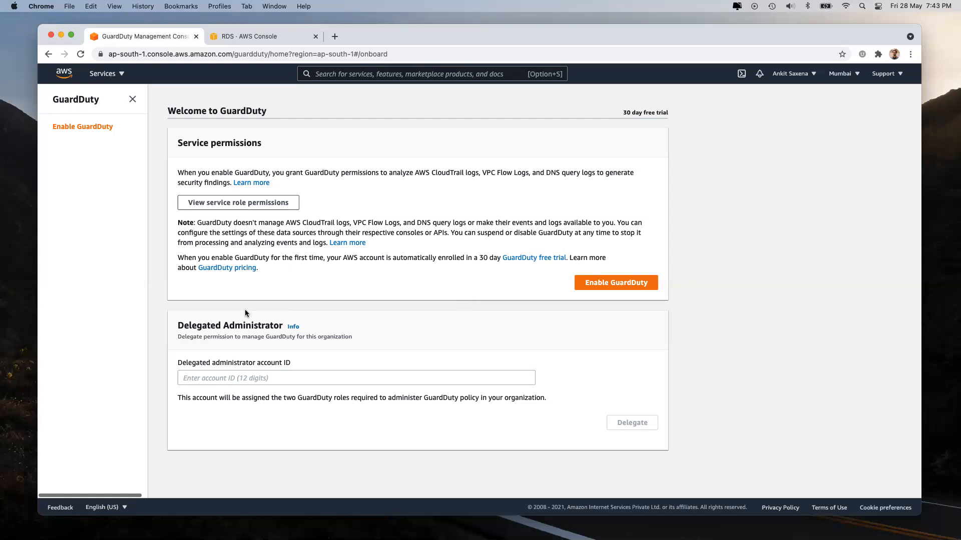
Step: Check the delegated administrator account field and account menu, then enable GuardDuty for the account
click(244, 376)
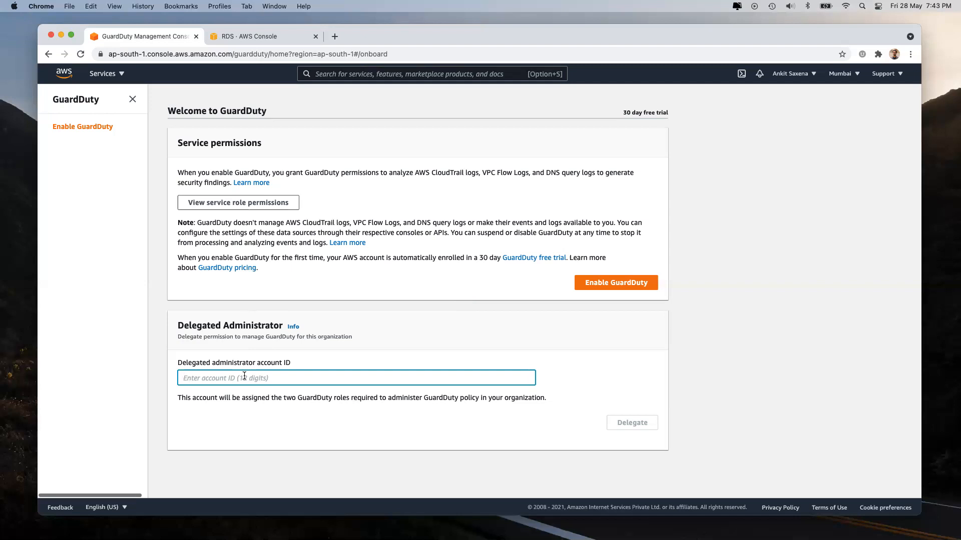
click(793, 74)
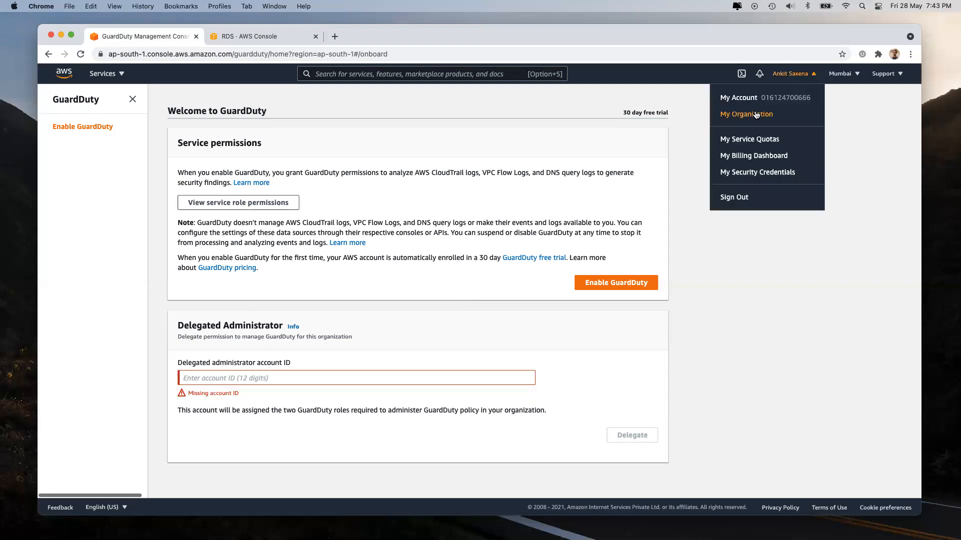
click(753, 315)
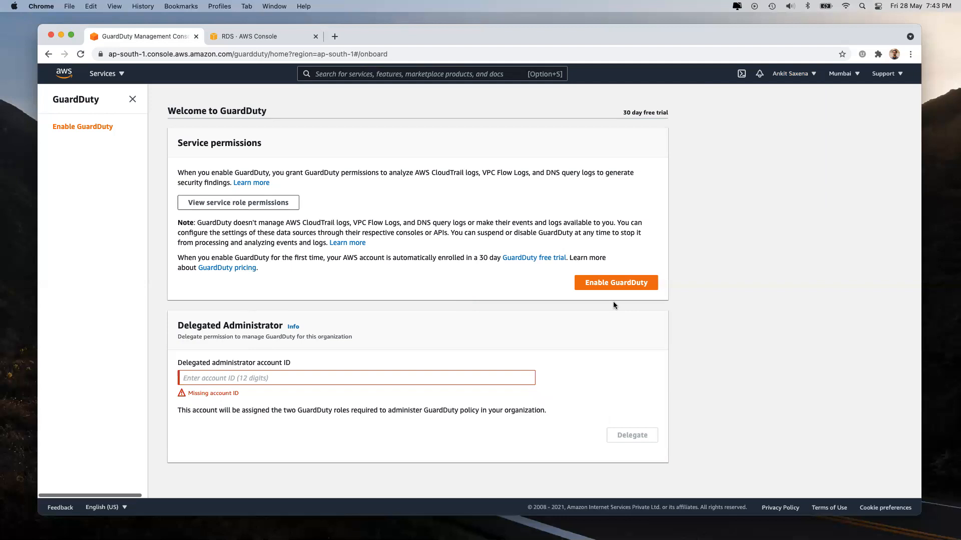
double_click(224, 364)
click(224, 363)
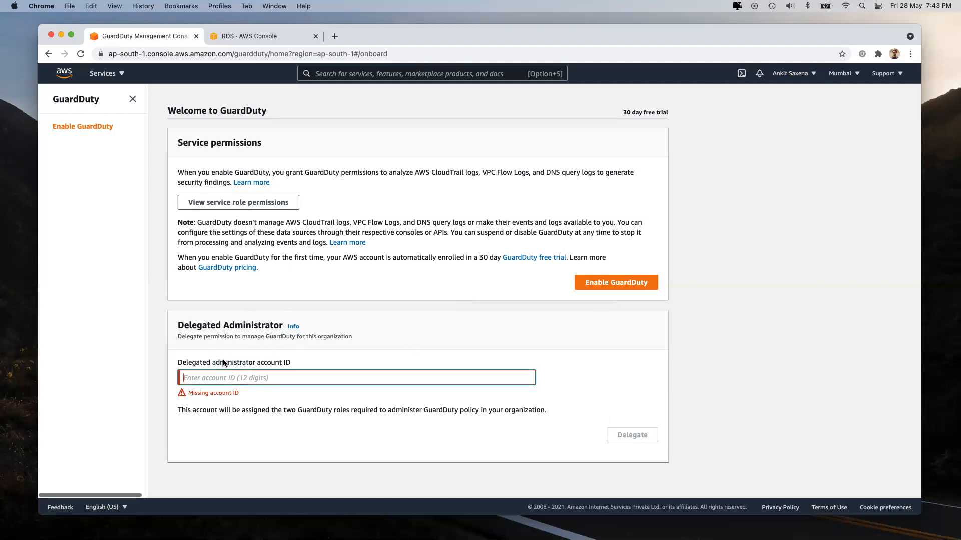
click(596, 283)
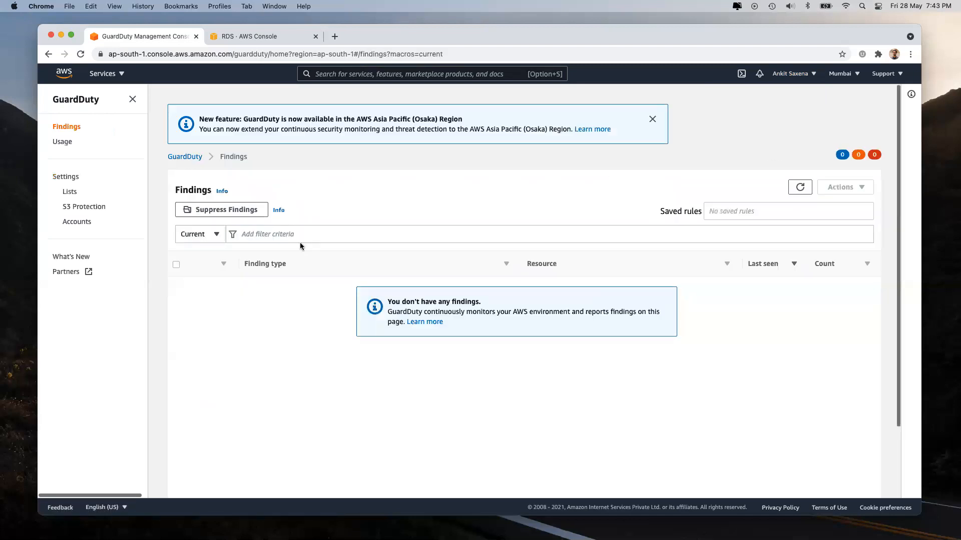
click(70, 192)
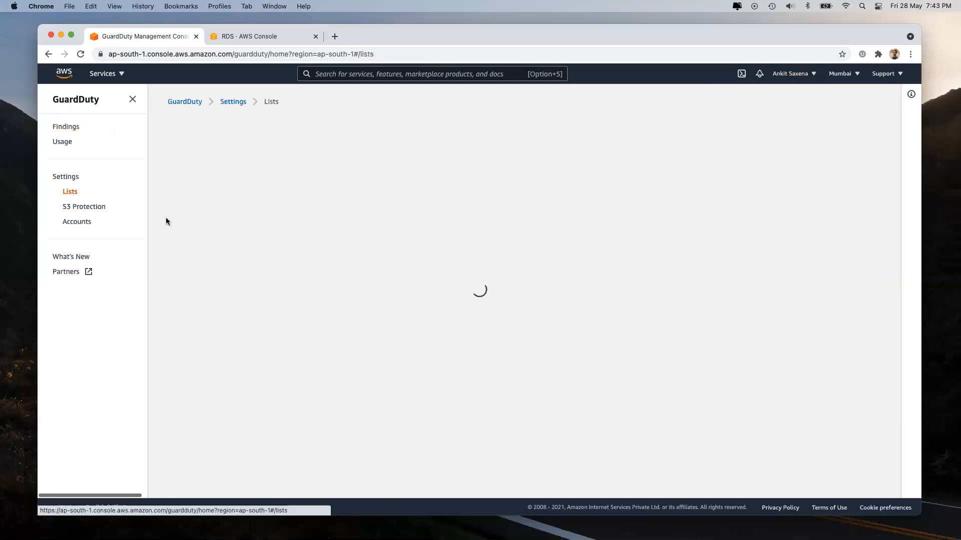
click(75, 207)
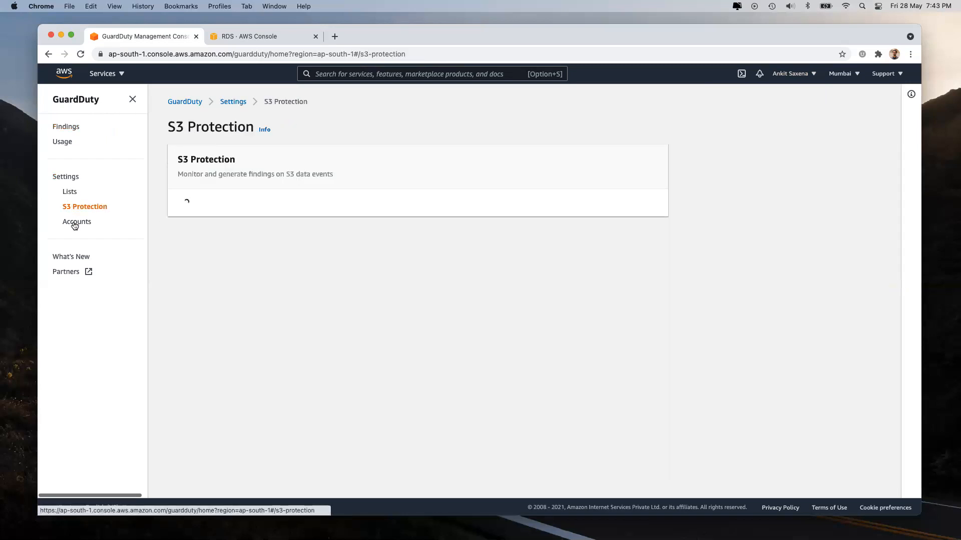
click(74, 224)
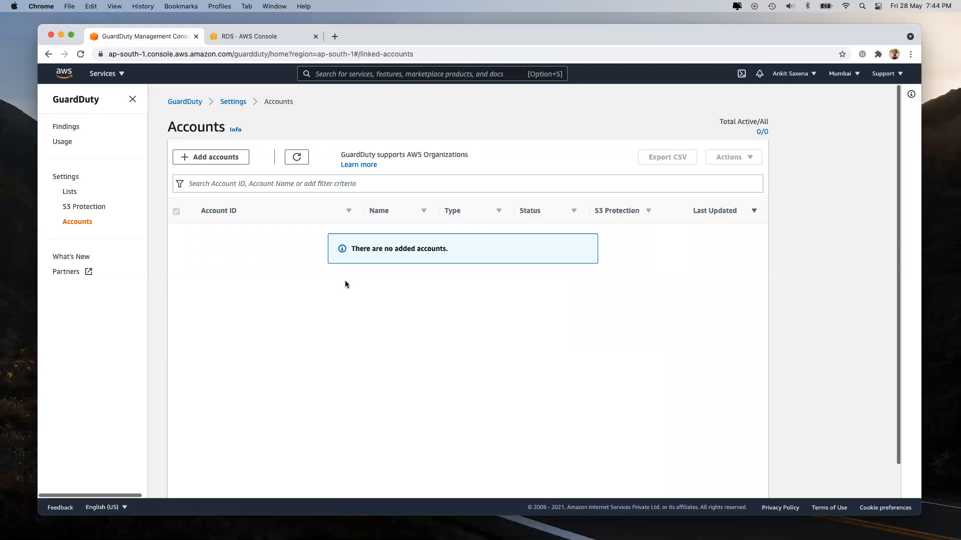
click(62, 128)
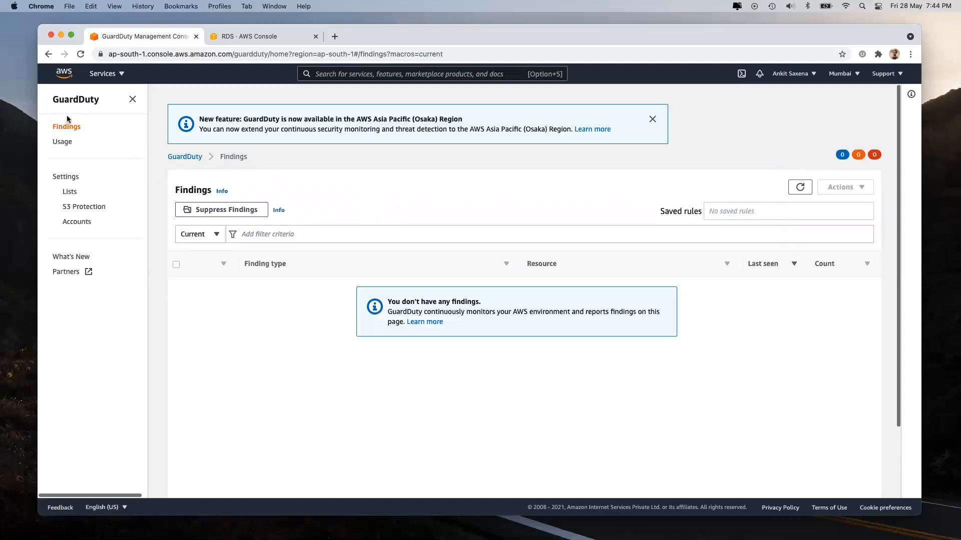
click(63, 143)
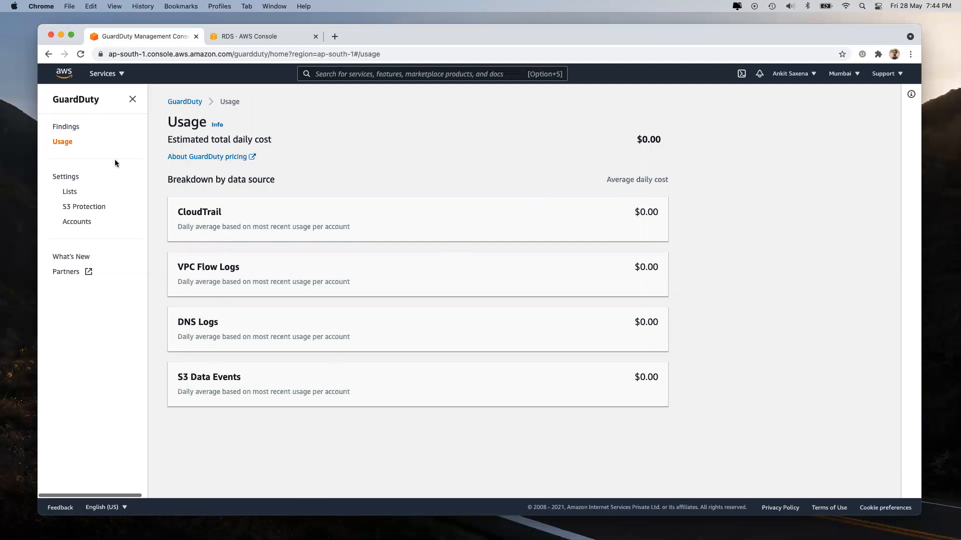
click(67, 126)
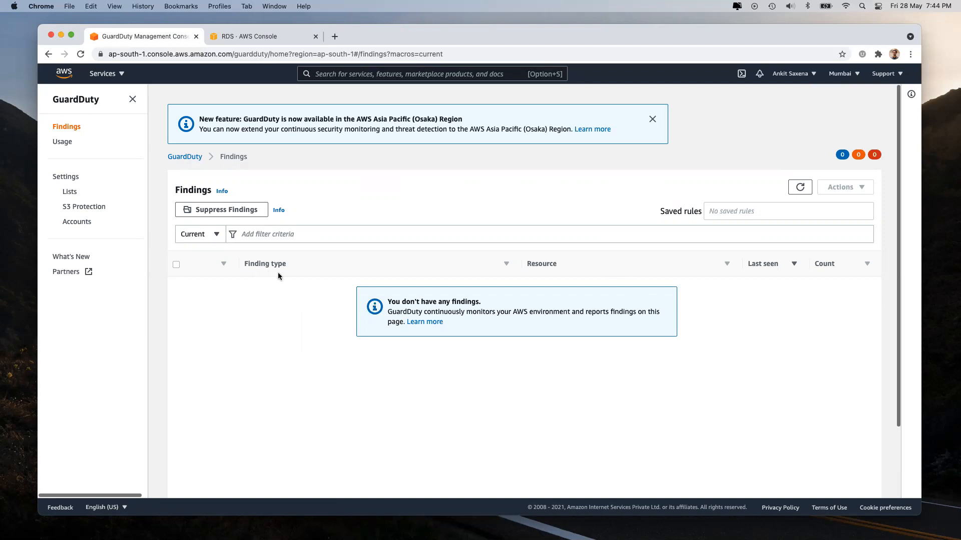
click(70, 195)
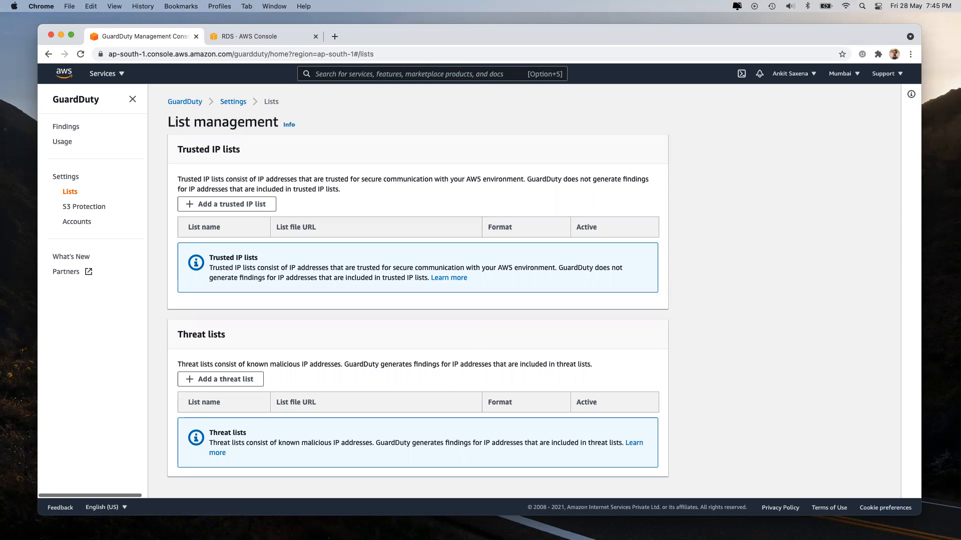
click(59, 128)
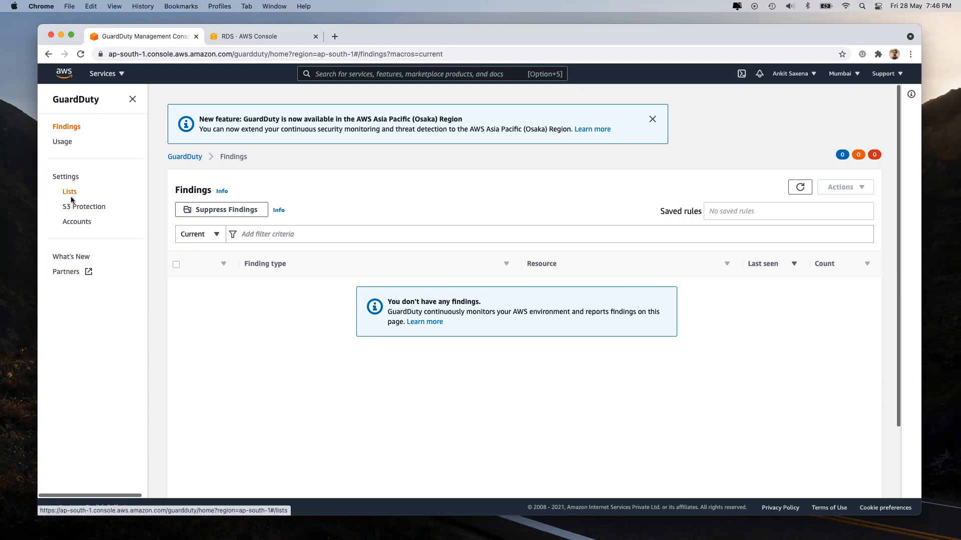
Step: Open GuardDuty's Lists page, abandon adding a trusted IP list, and return from the RDS tab
click(70, 191)
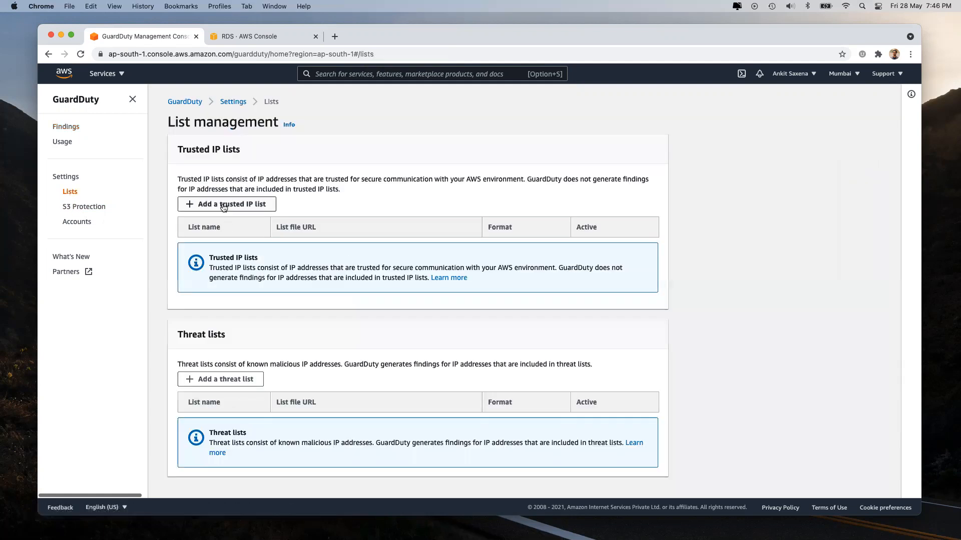
click(224, 205)
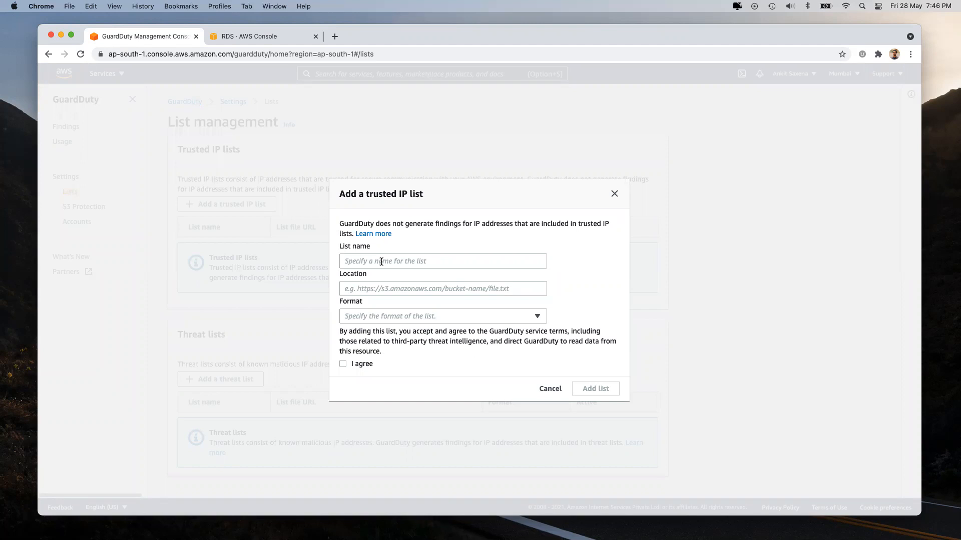
click(389, 292)
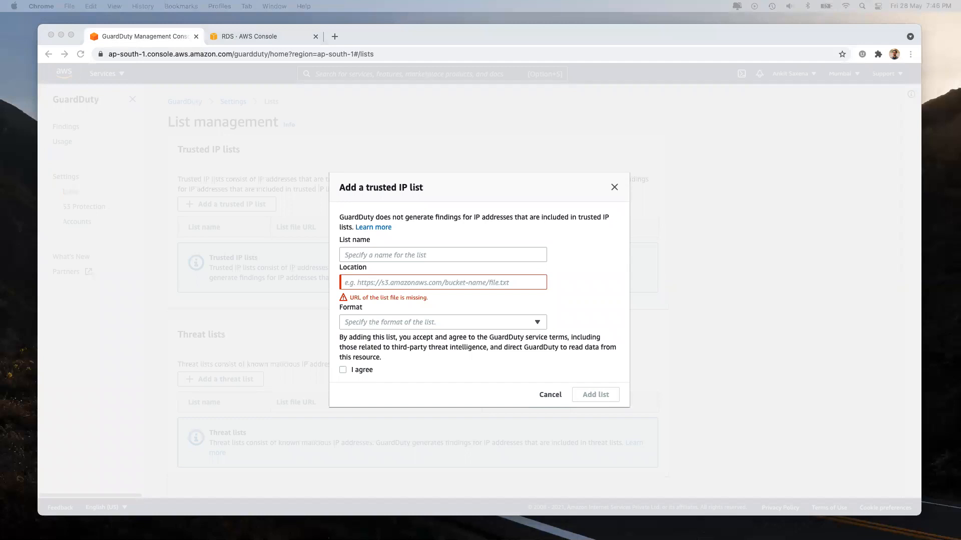
click(548, 398)
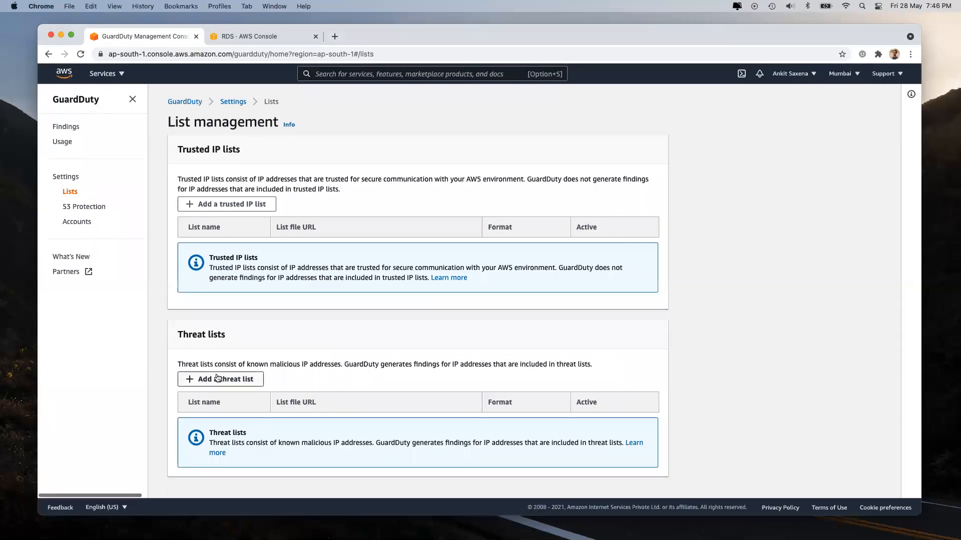
click(242, 37)
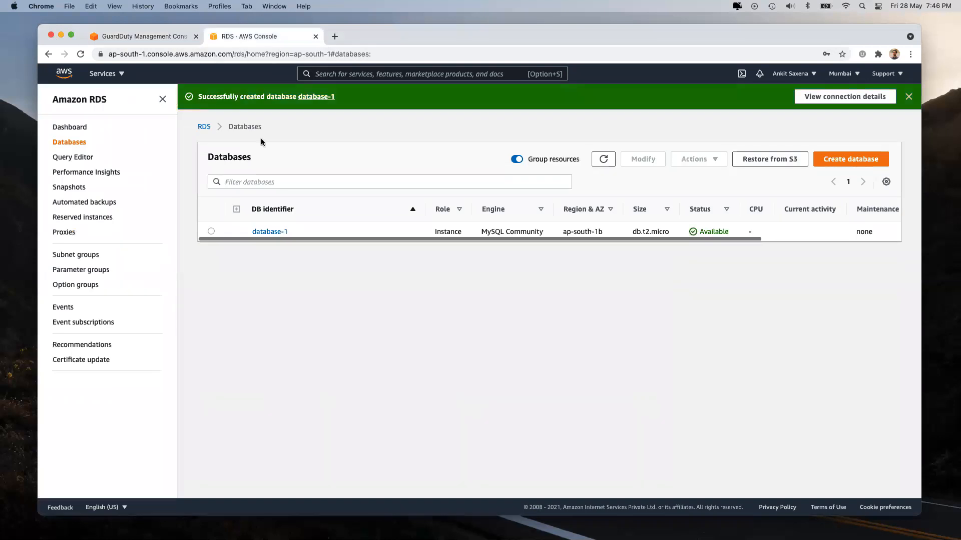
click(163, 43)
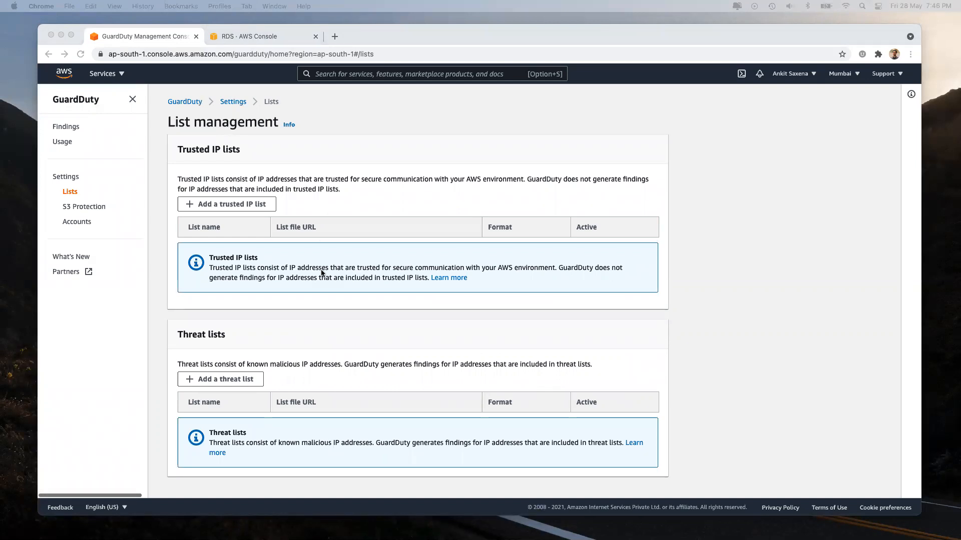
Step: Search the console for ec2 and open the EC2 service
click(374, 75)
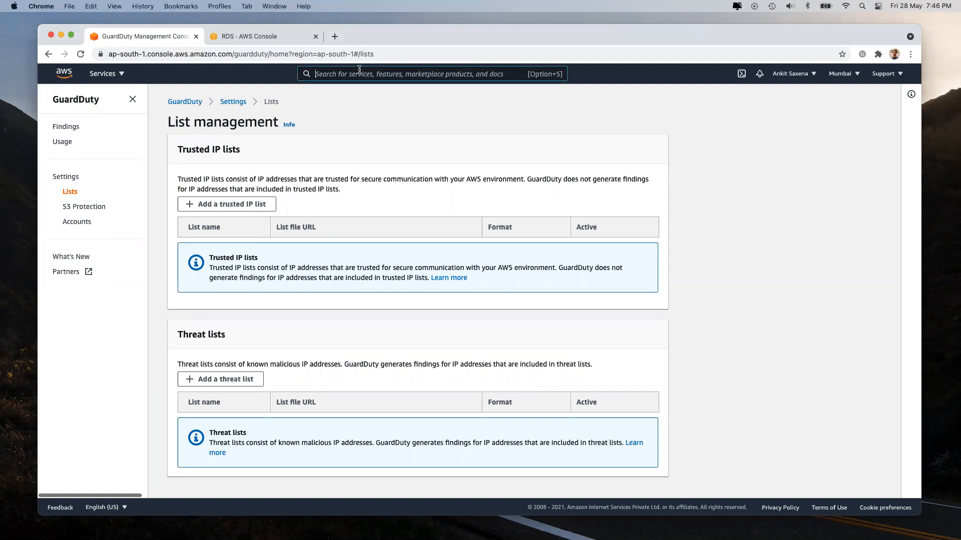
text(ec2)
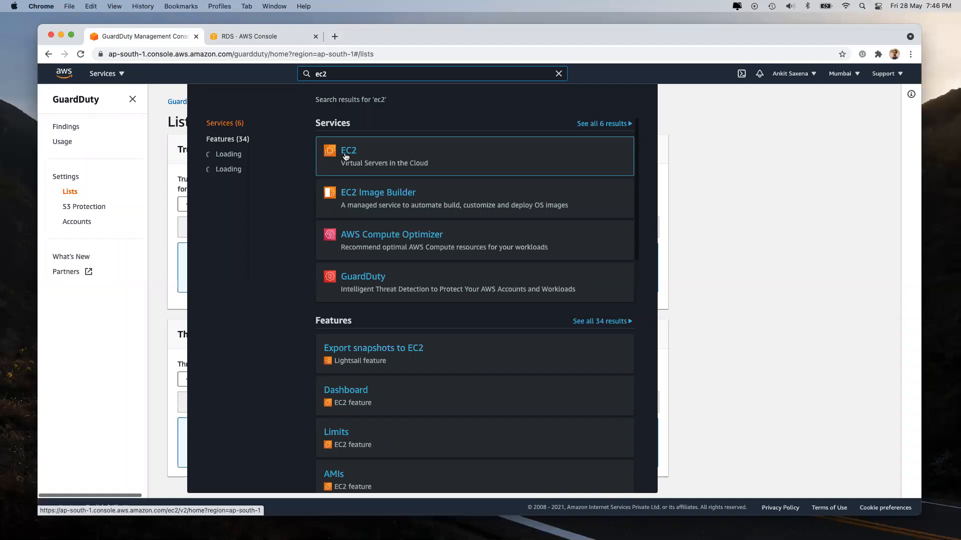
click(345, 157)
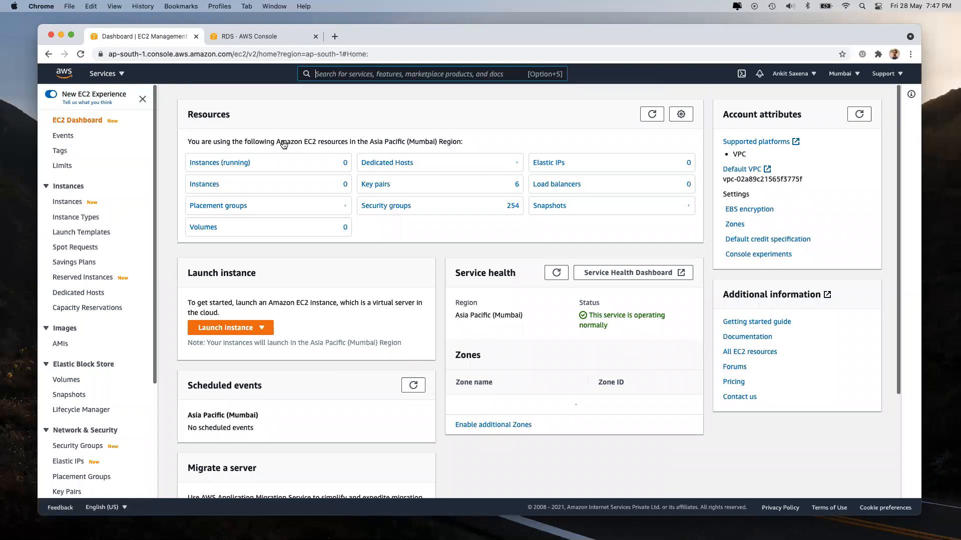
Step: Start a new instance with the Ubuntu Server 20.04 LTS image and t3.small type
click(228, 328)
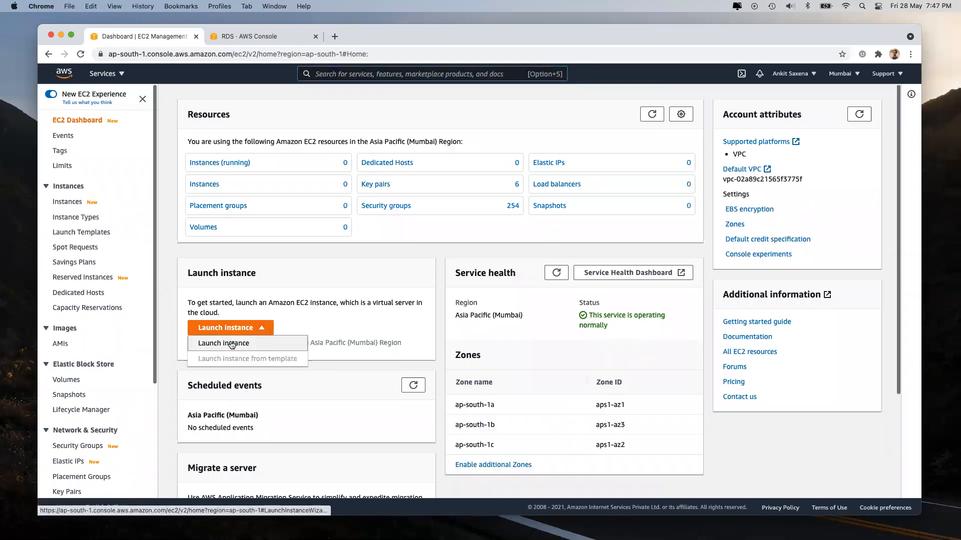
click(231, 342)
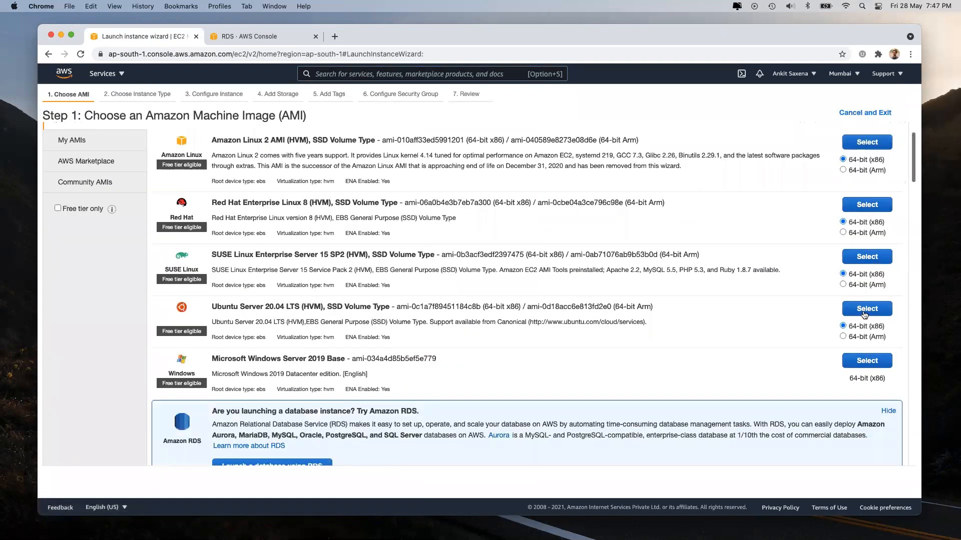
click(862, 310)
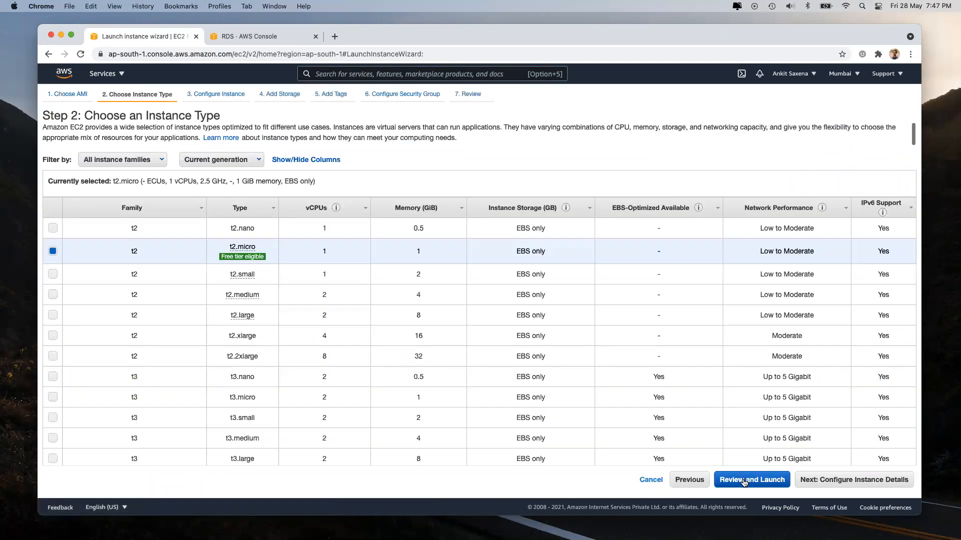
scroll(184, 351, down, 3)
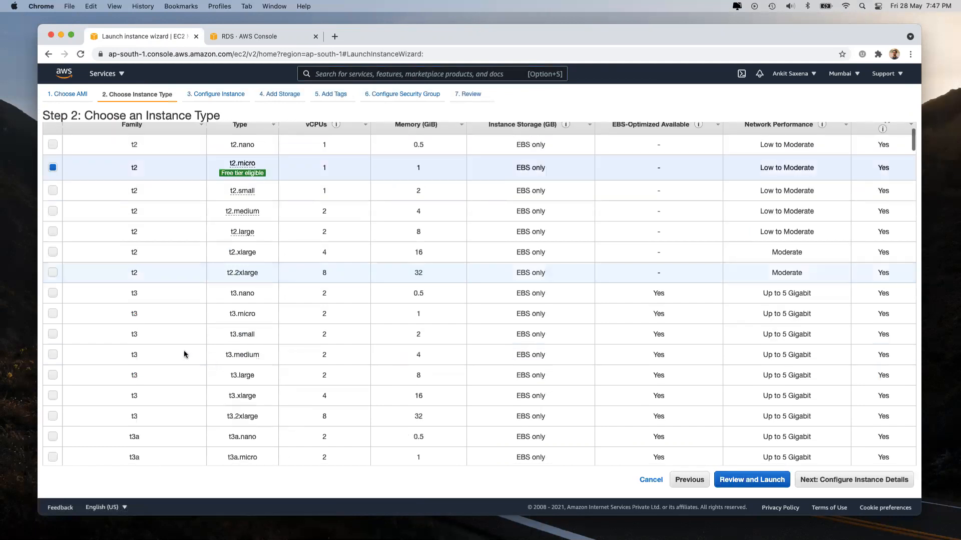
click(161, 334)
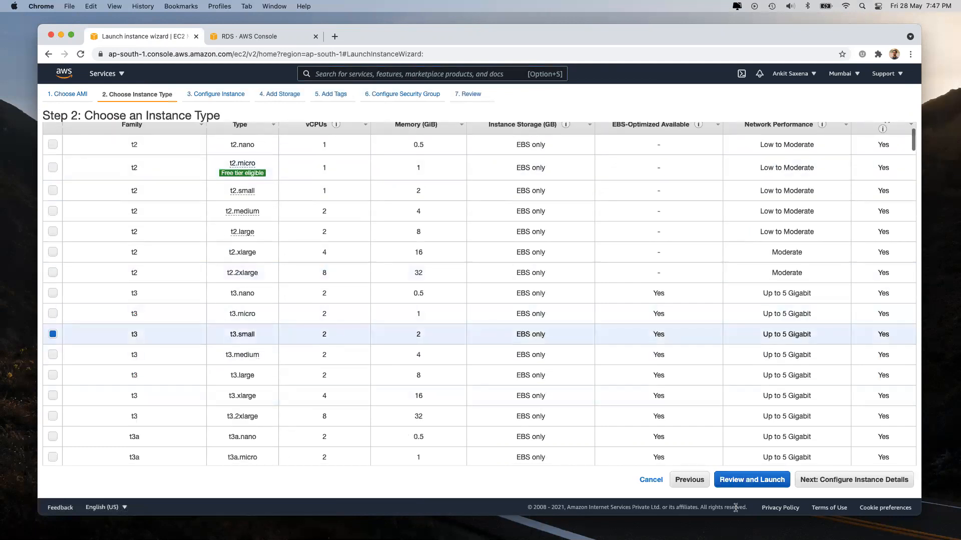
Step: Review and launch the instance with the existing key pair, acknowledging private key access
click(749, 480)
click(895, 480)
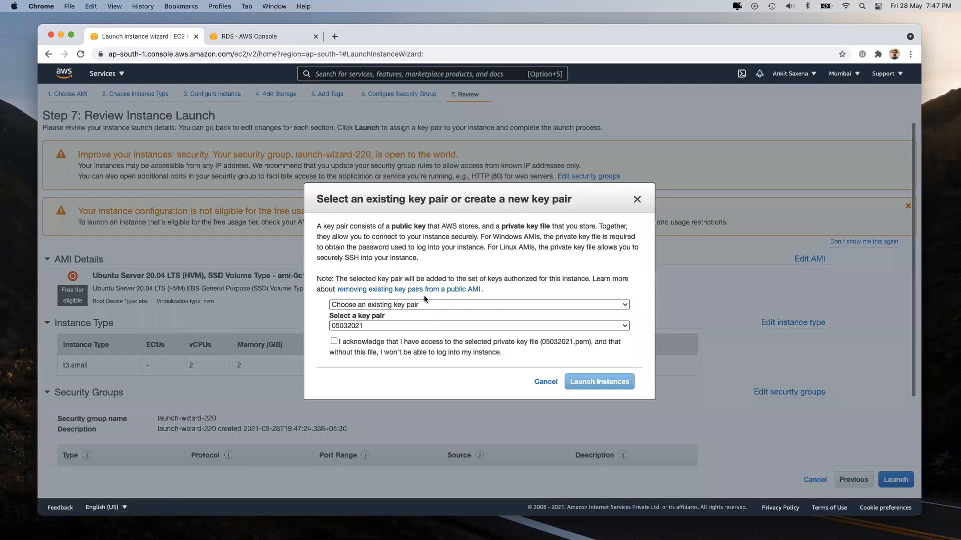
click(377, 342)
click(578, 382)
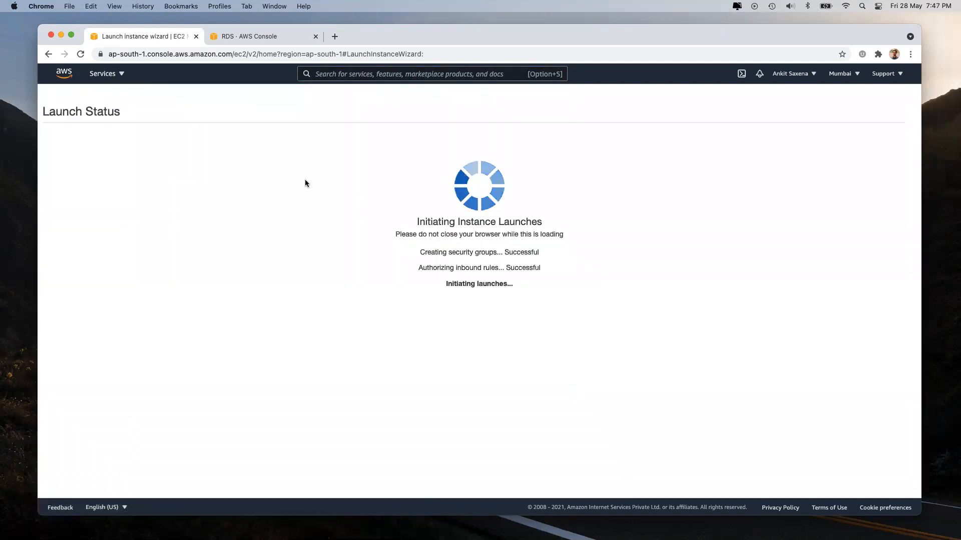
click(190, 53)
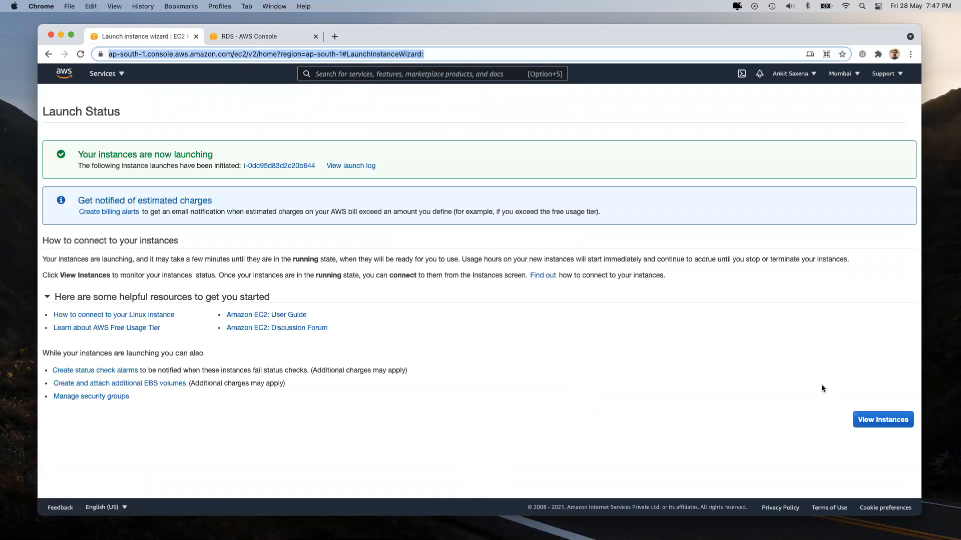
Step: View the EC2 instances, then go to Load Balancers, which lists none in this region
click(903, 428)
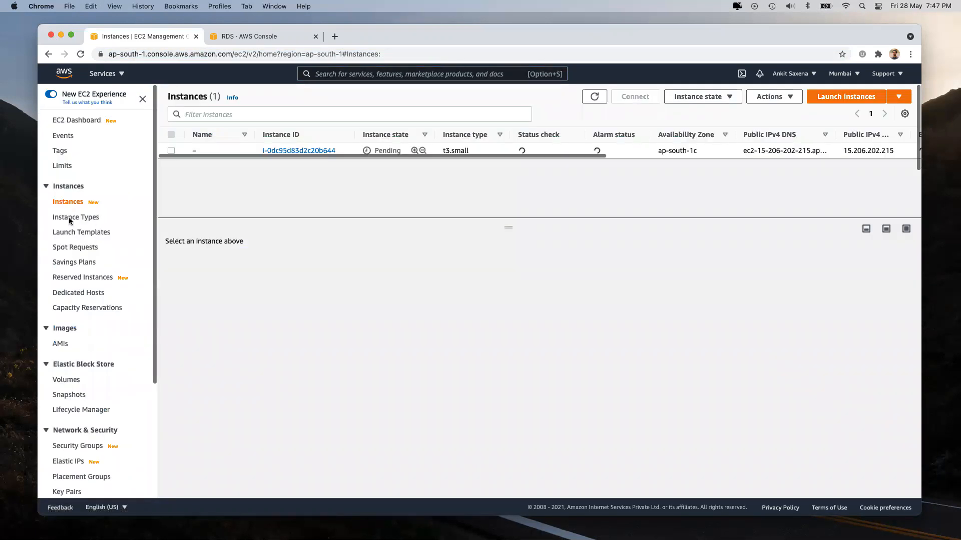
scroll(68, 426, down, 3)
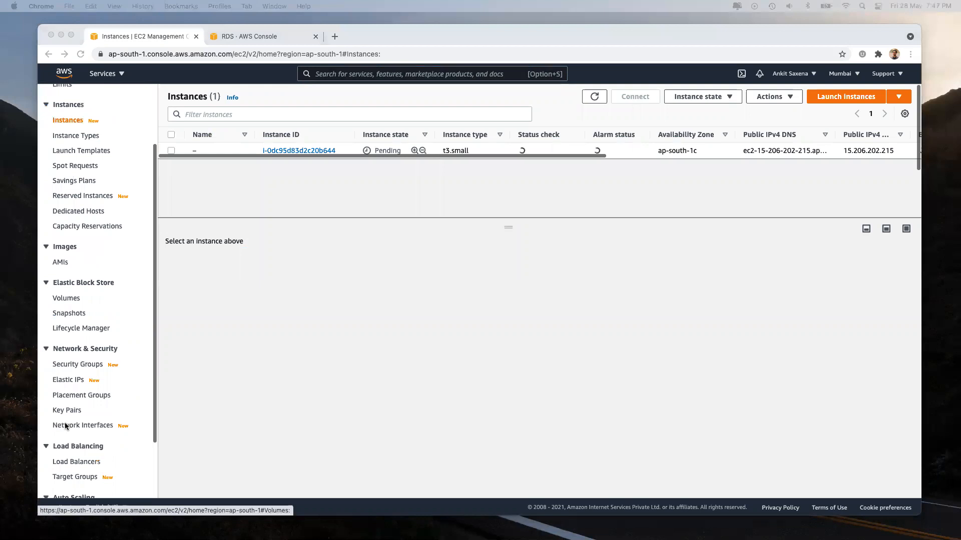
click(76, 463)
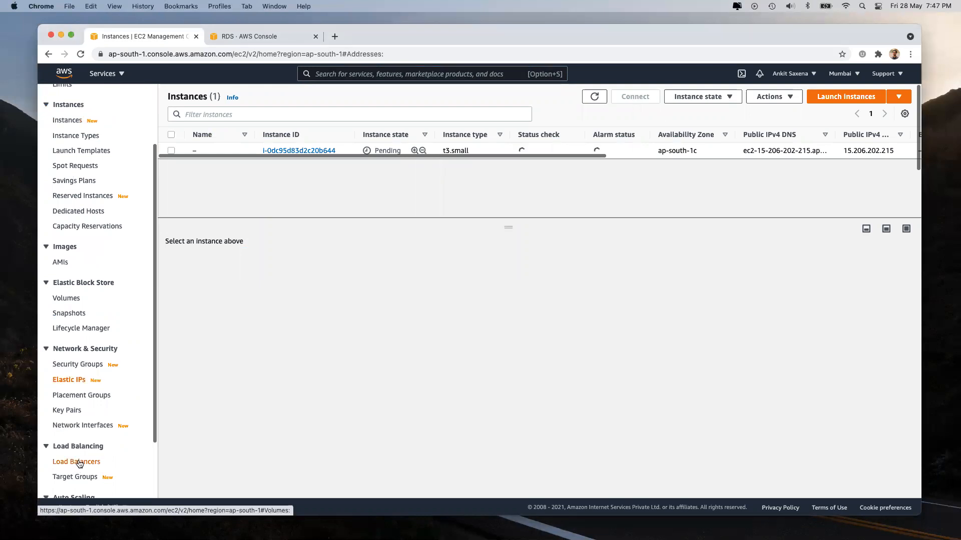
click(74, 462)
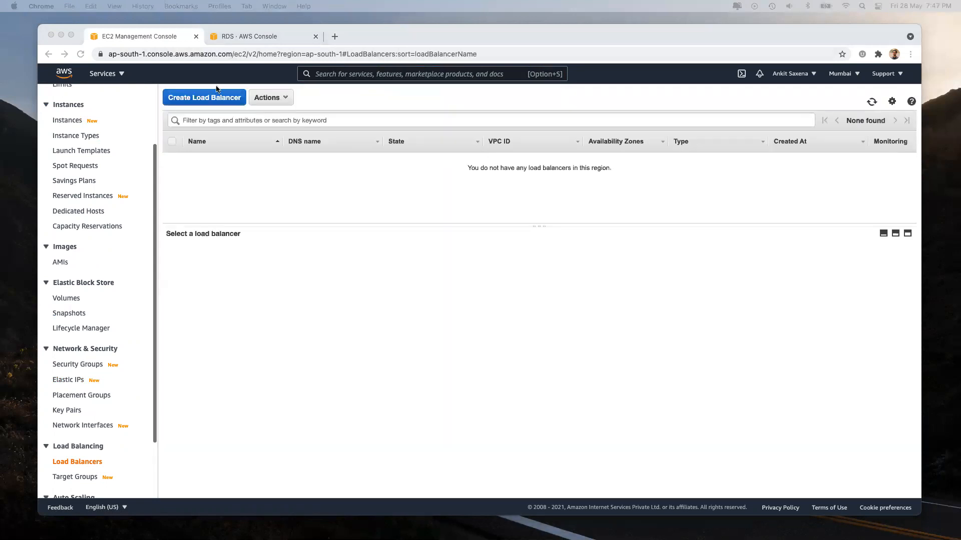
Step: Start creating a Network Load Balancer and enter the name webserver
click(216, 92)
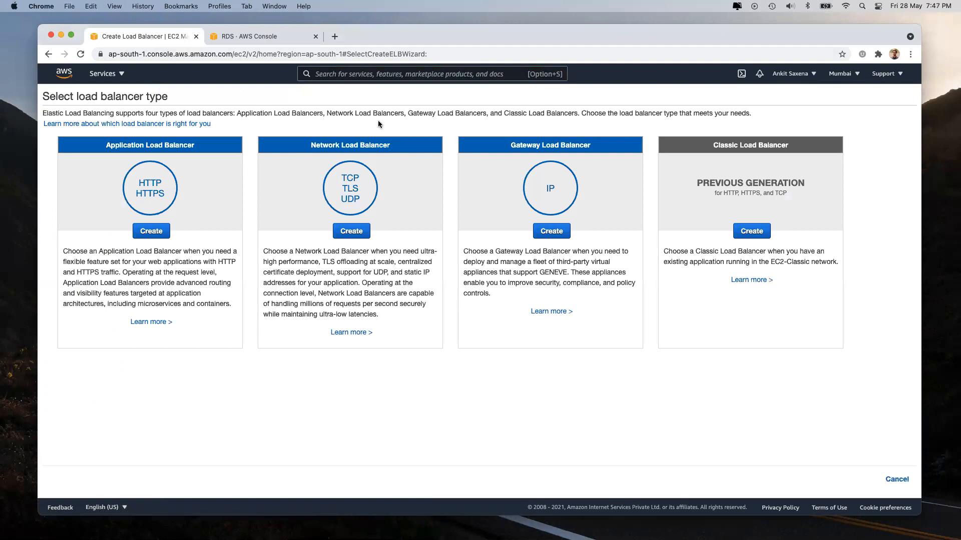
click(351, 232)
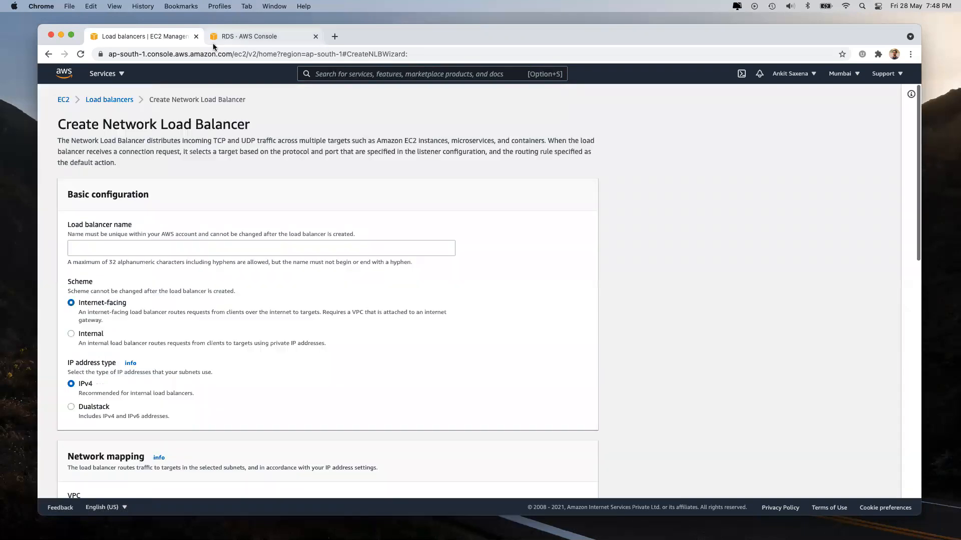
click(126, 249)
text(webserver)
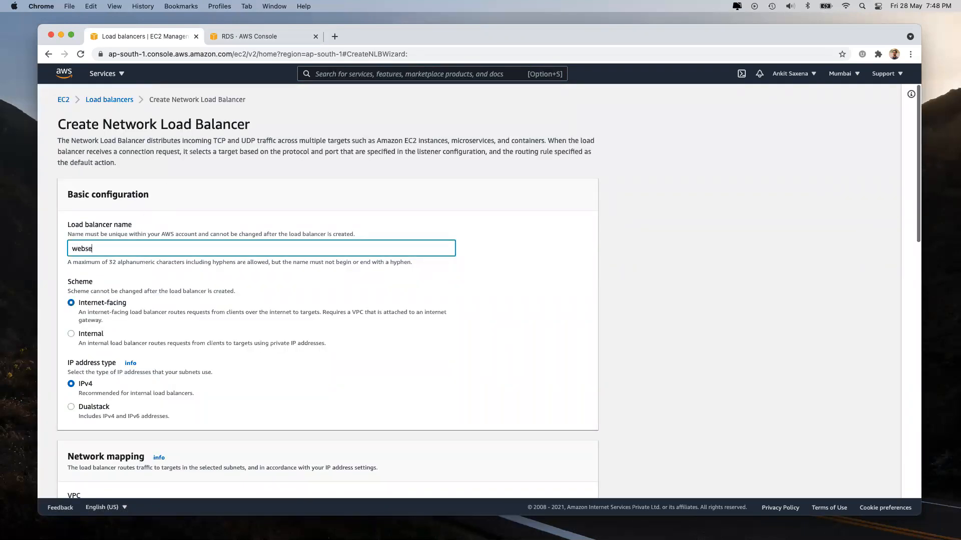
scroll(216, 343, down, 5)
scroll(215, 343, down, 3)
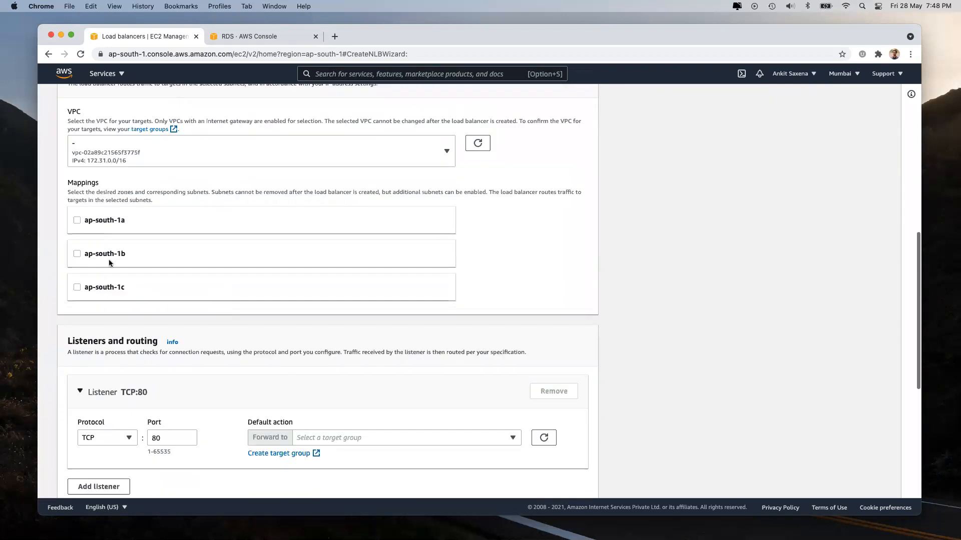
Step: Copy the wizard page address into a new browser tab and load it there
click(311, 53)
key(cmd+c)
key(cmd+t)
key(cmd+v)
key(Return)
click(143, 32)
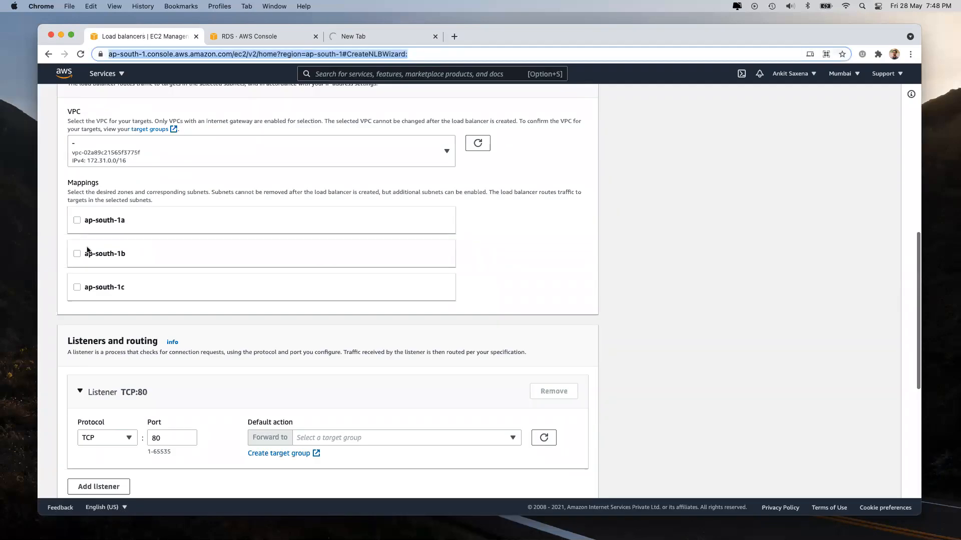
click(359, 40)
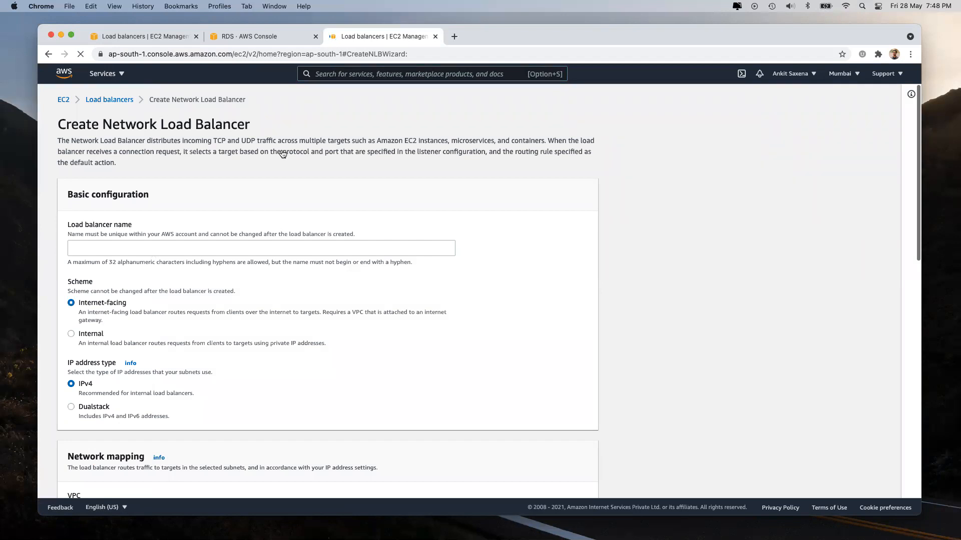
Step: Show running EC2 instances, including the new t3.small, and enlarge the instance list pane
click(121, 75)
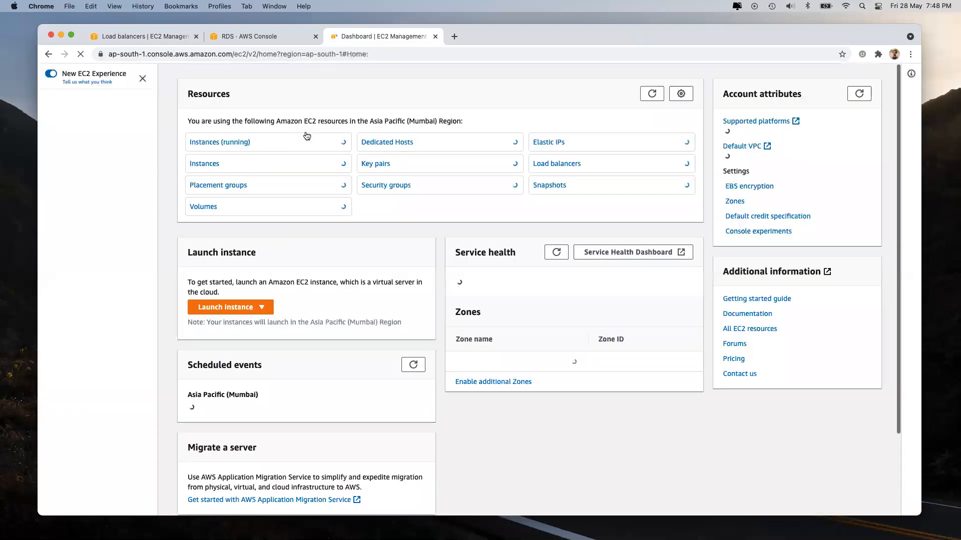
click(216, 163)
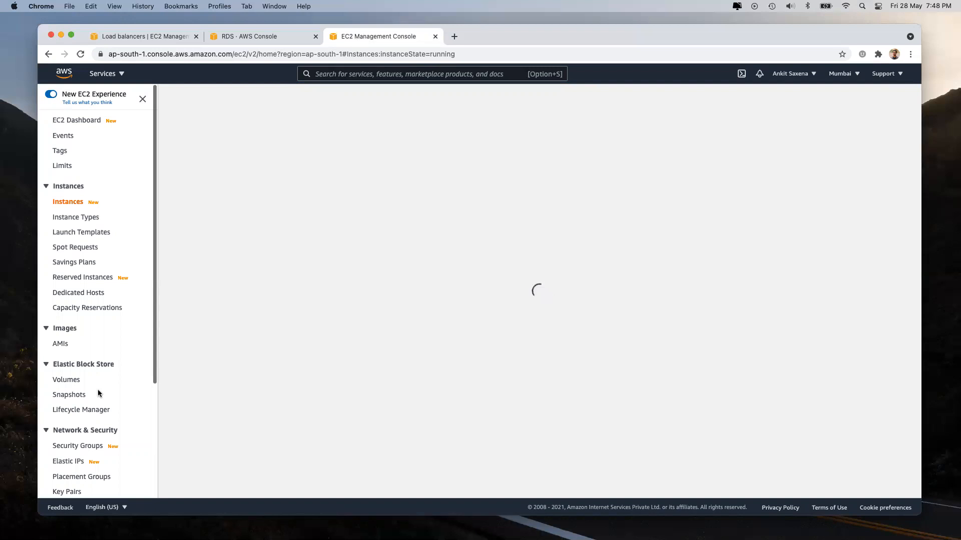
scroll(97, 393, down, 5)
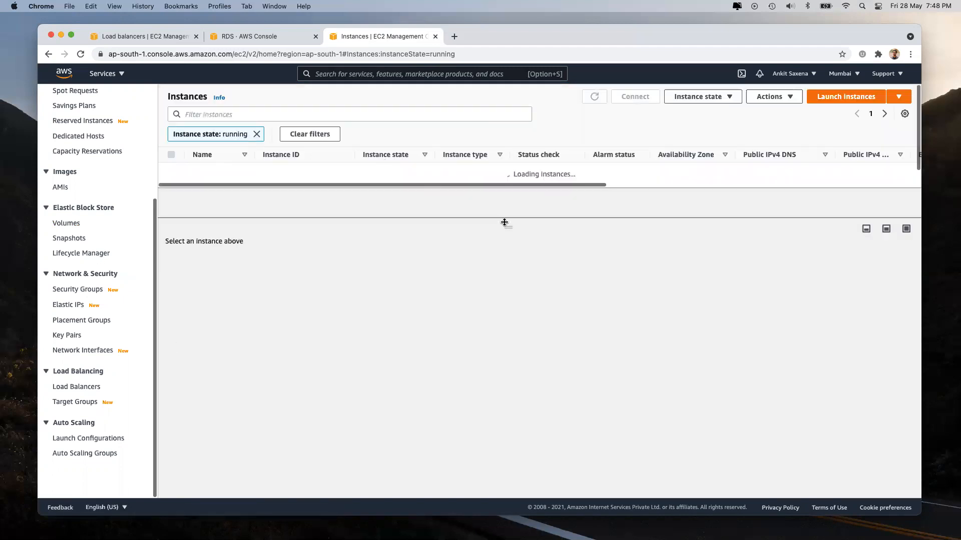
drag(507, 236, 510, 261)
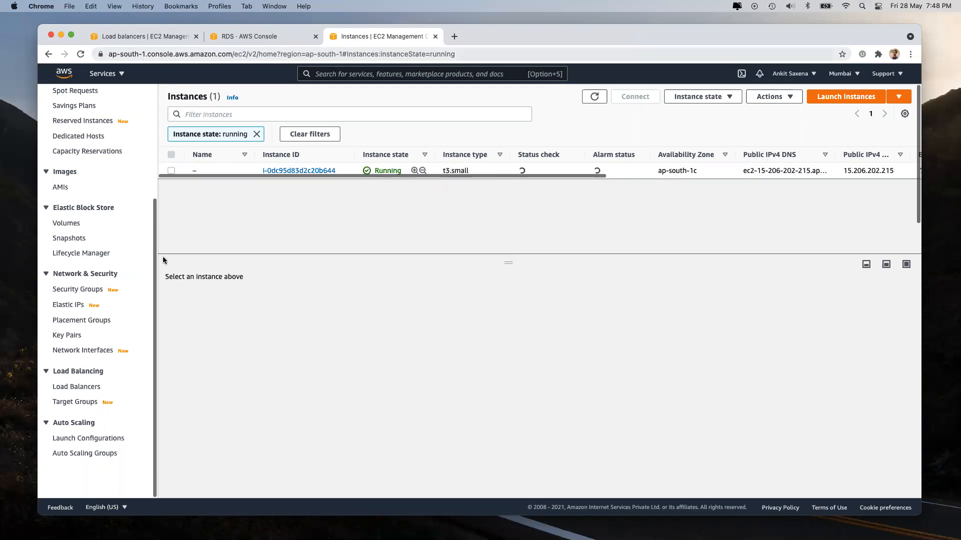
Step: Map the webserver load balancer to availability zones ap-south-1a and ap-south-1c
click(125, 38)
scroll(131, 390, down, 5)
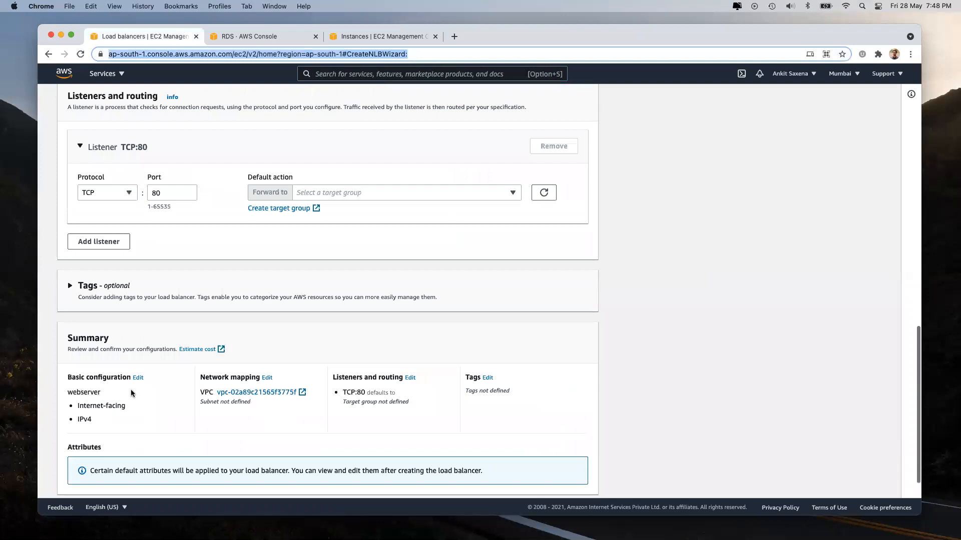
scroll(130, 392, up, 10)
scroll(79, 369, down, 3)
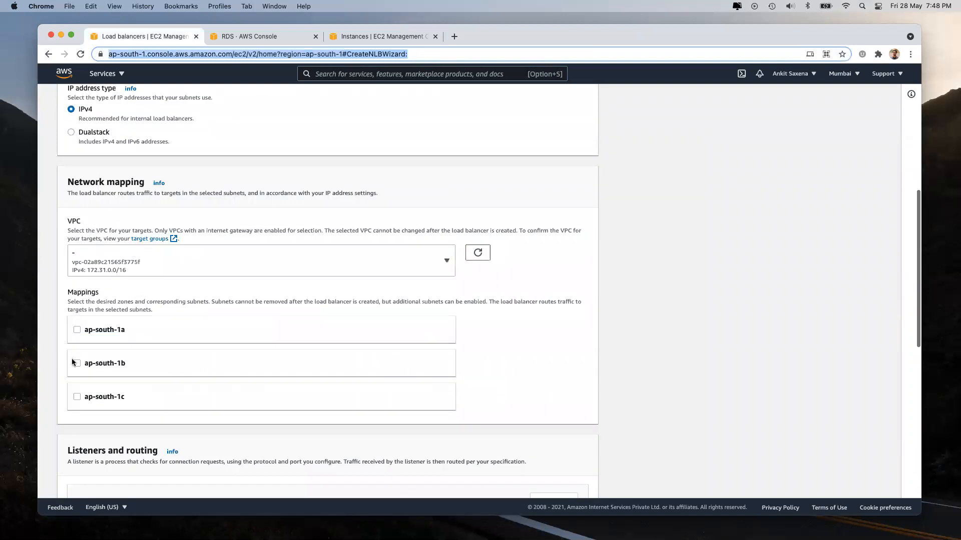
click(77, 330)
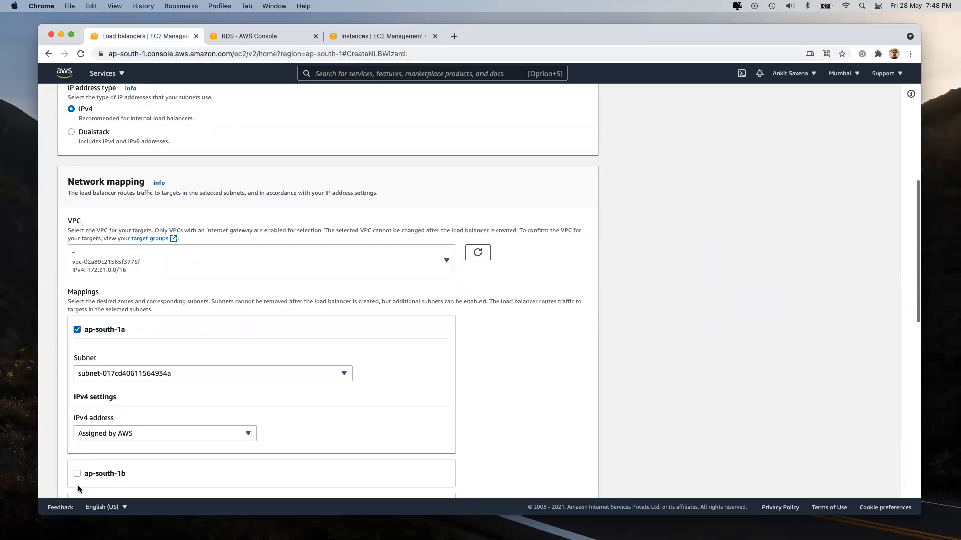
scroll(77, 485, down, 2)
click(77, 402)
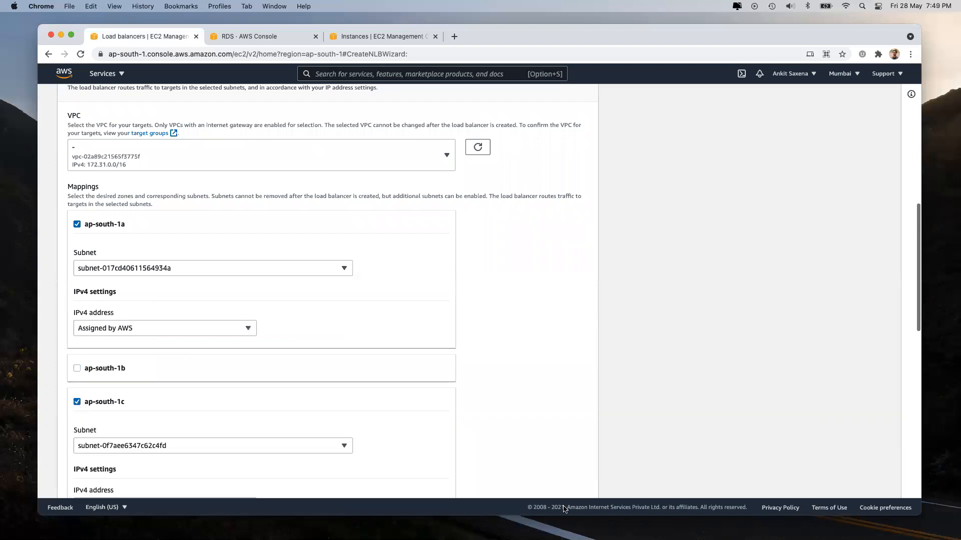
scroll(563, 495, down, 15)
Step: Check the available target groups, then open a Create target group form in a new tab
click(553, 481)
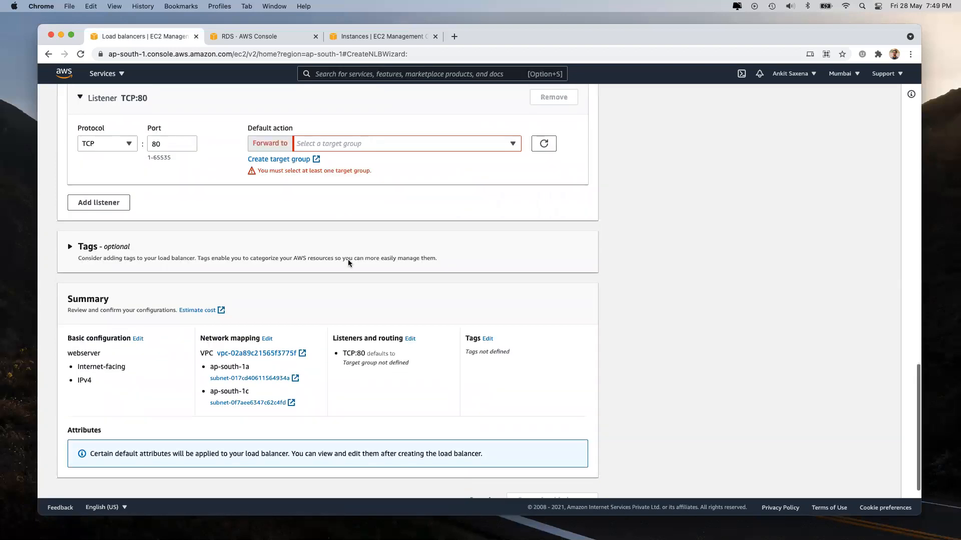
scroll(347, 260, up, 3)
click(350, 265)
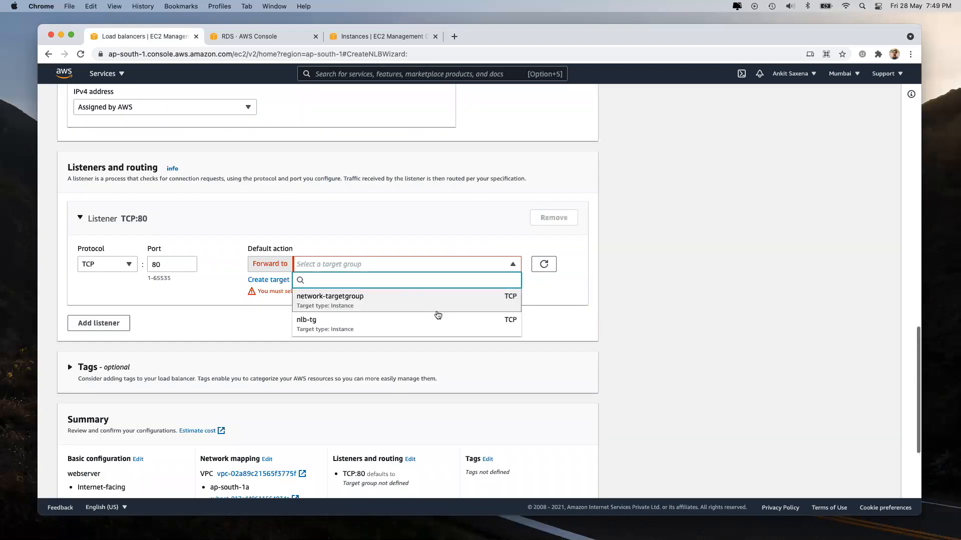
click(696, 297)
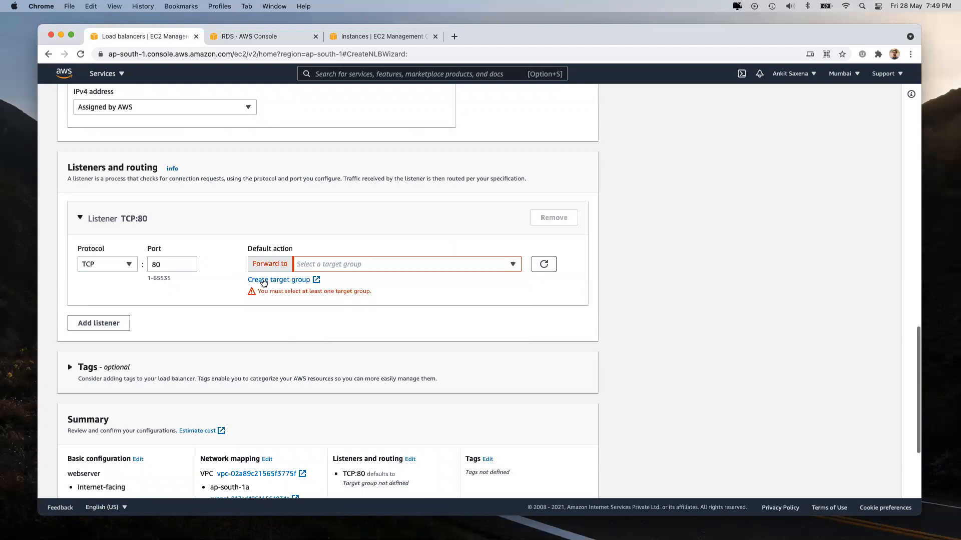
click(262, 280)
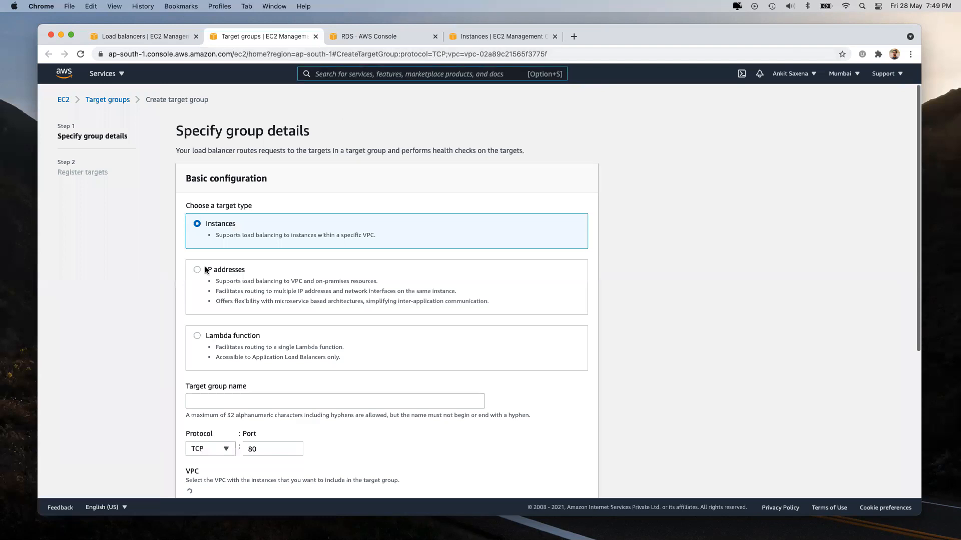
Step: Name the new target group webserver-80, correcting a mistyped name
scroll(205, 270, down, 3)
click(336, 305)
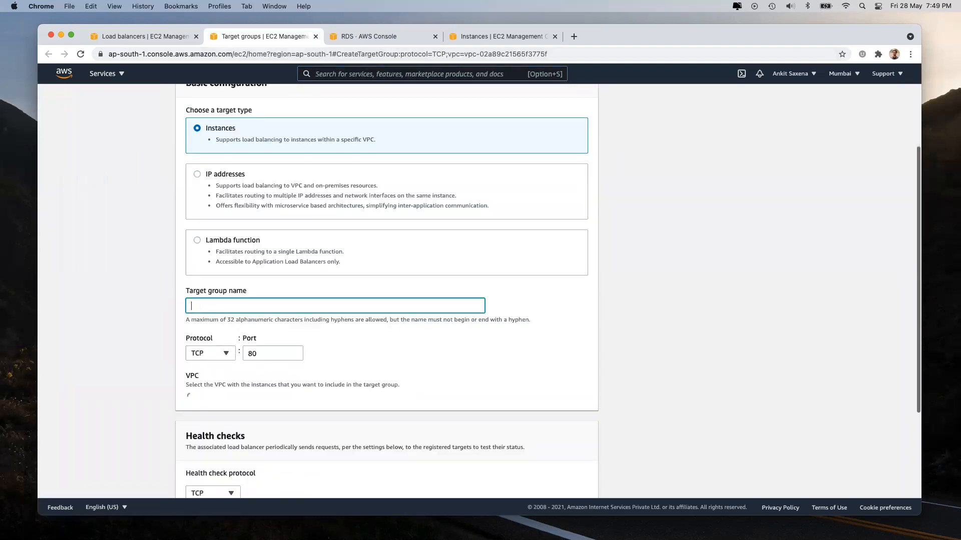
text(wewebser)
key(super+a)
text(webserver-80)
scroll(299, 266, down, 3)
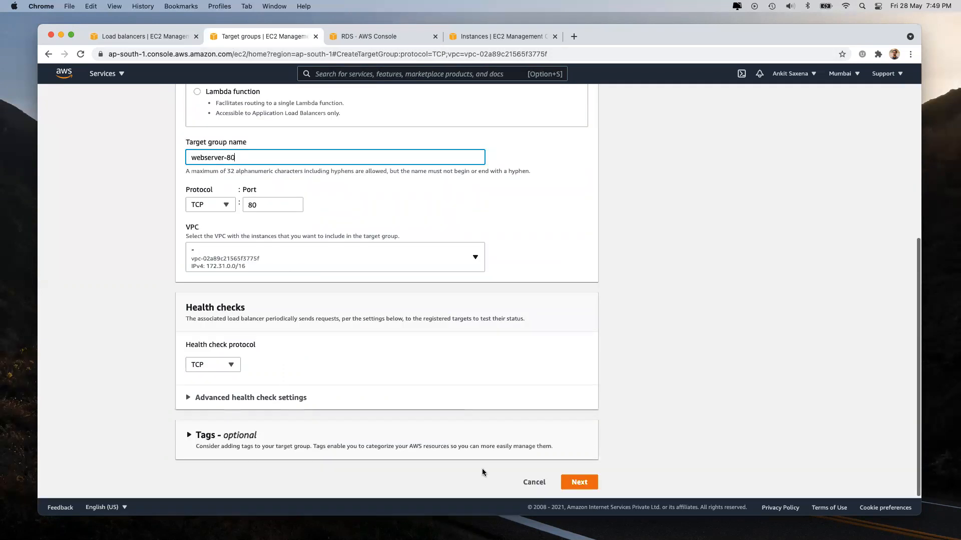
click(395, 303)
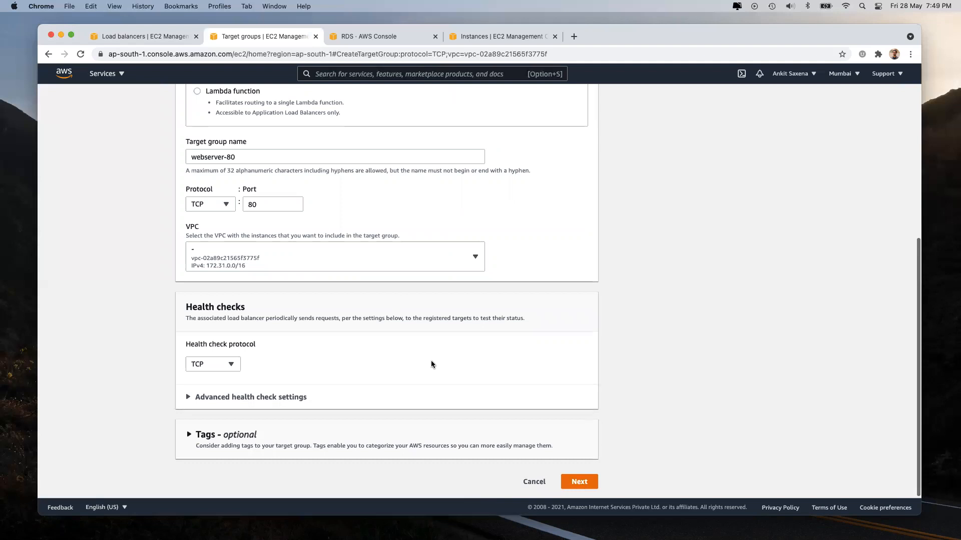
key(Return)
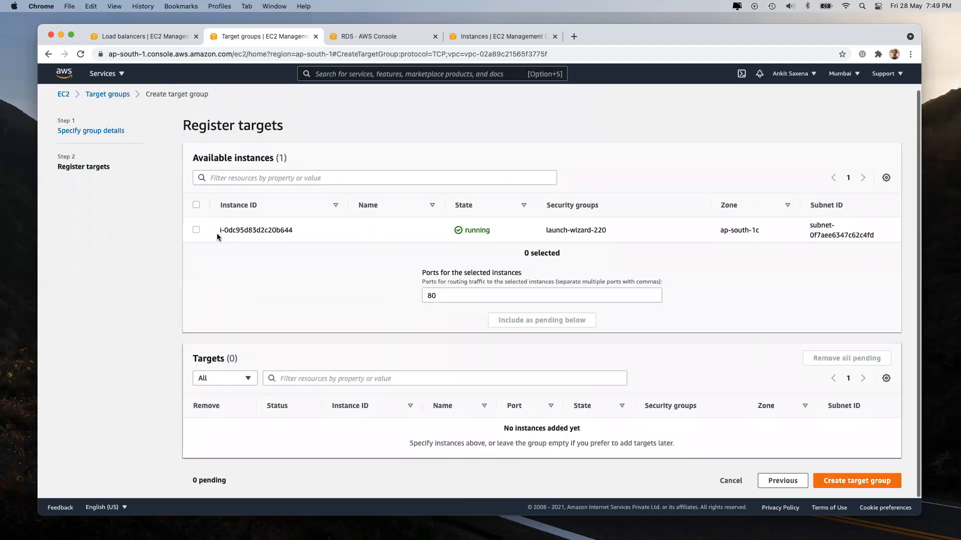
Step: Register the running instance as a pending port-80 target and create the group
click(196, 229)
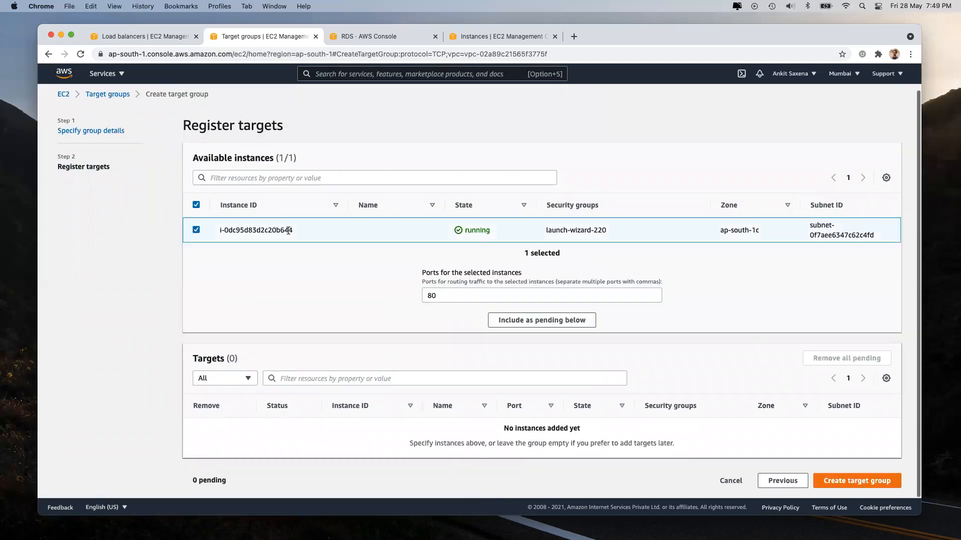
click(531, 324)
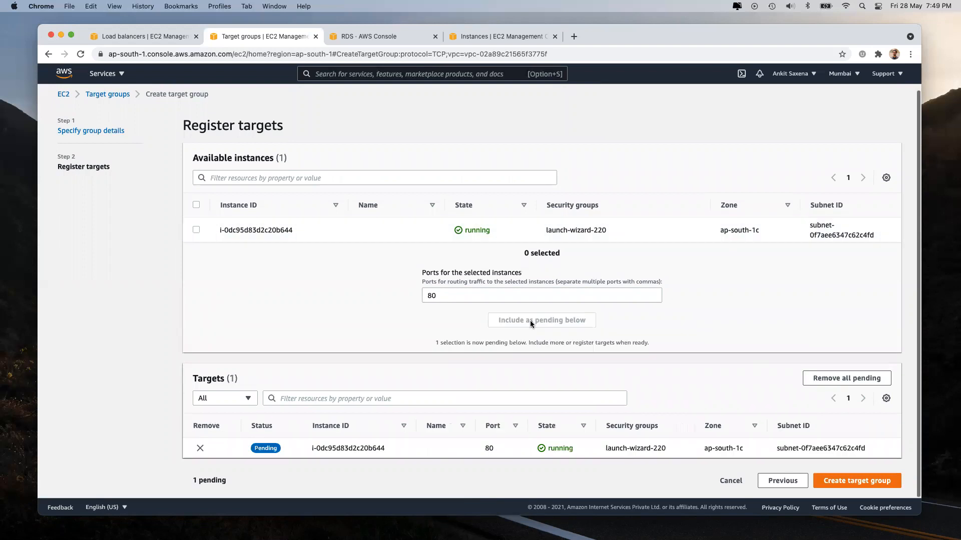
click(839, 481)
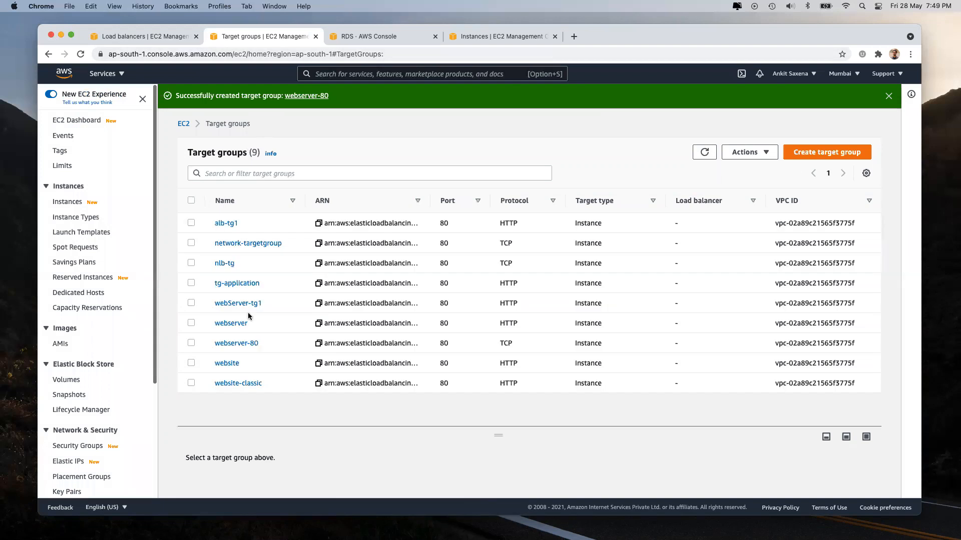
Step: Refresh the target groups and forward the TCP:80 listener to webserver-80
click(122, 36)
click(331, 265)
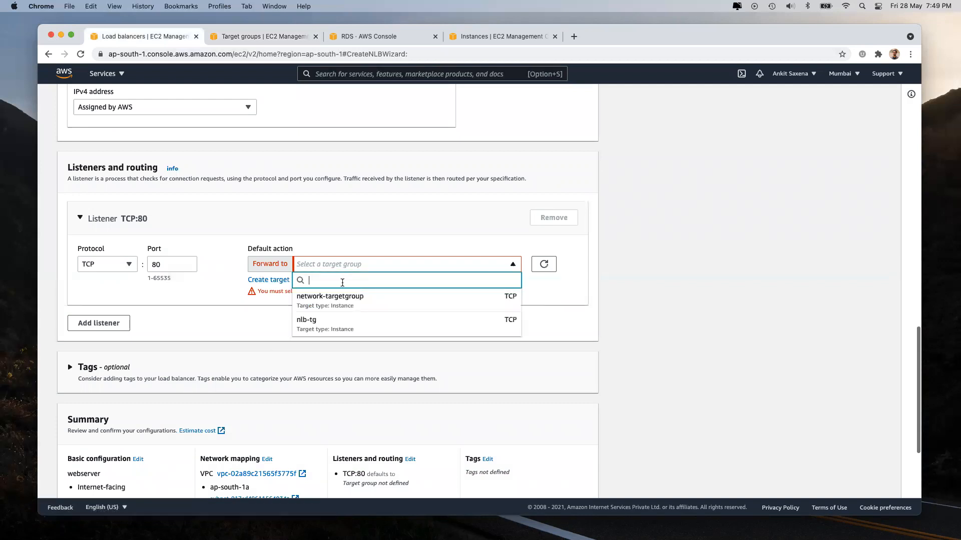
click(628, 318)
click(544, 265)
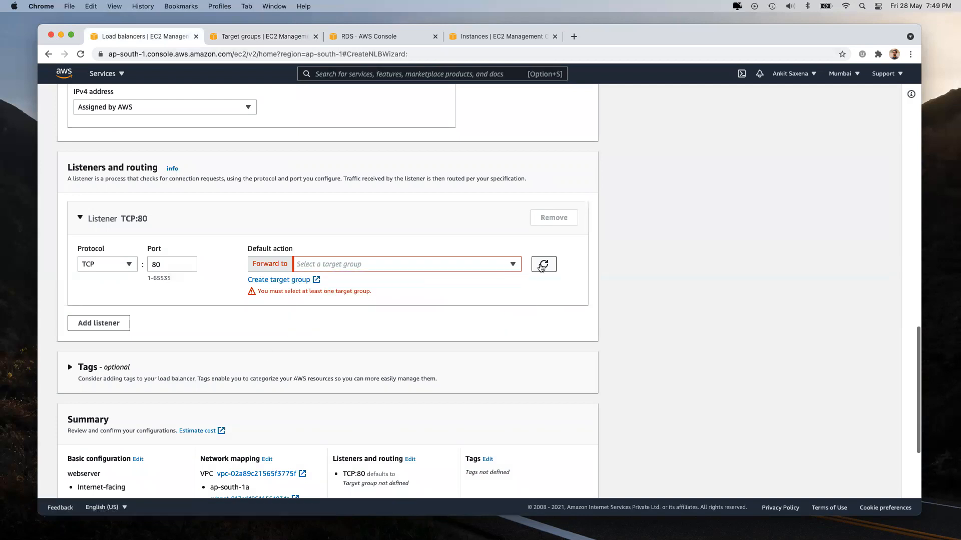
click(471, 264)
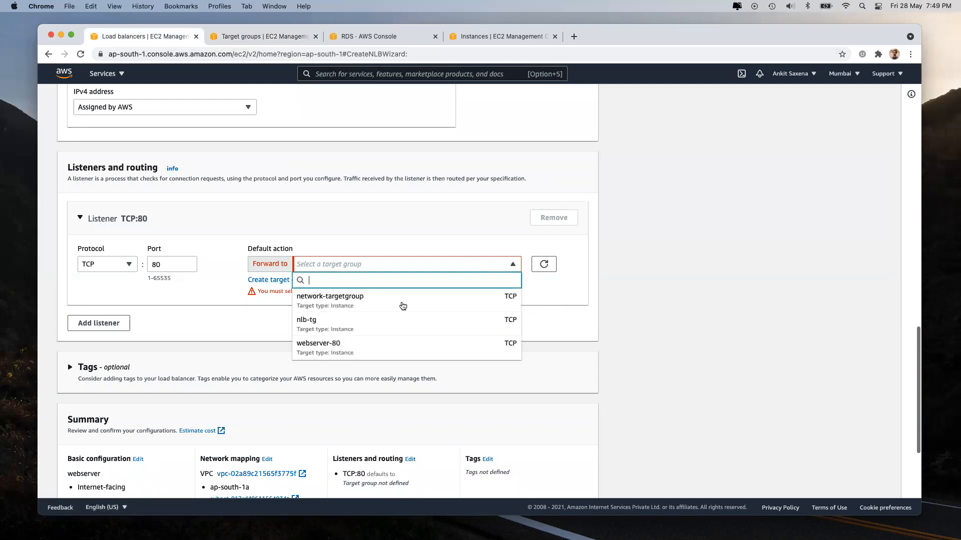
click(385, 349)
Step: Create the webserver network load balancer and view the load balancer list
scroll(434, 379, down, 5)
click(578, 484)
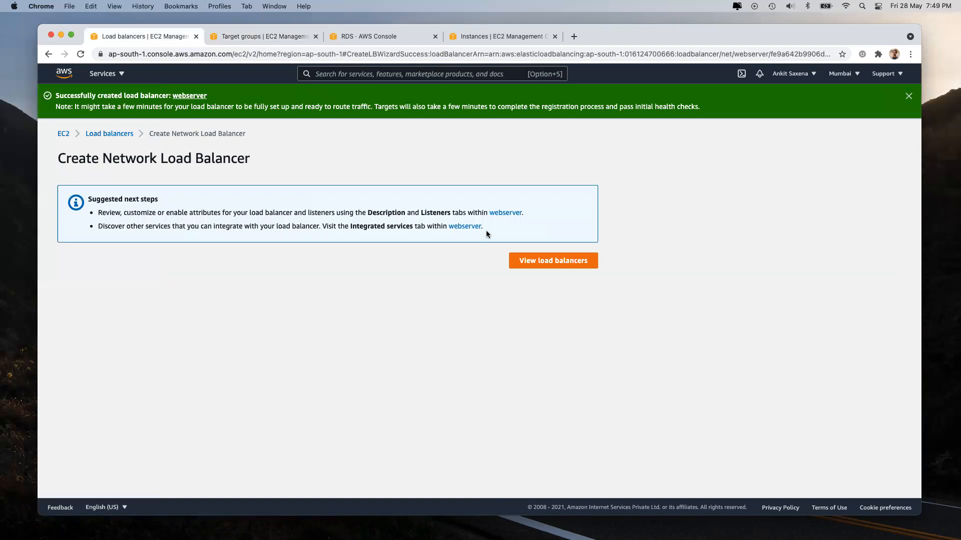
click(529, 261)
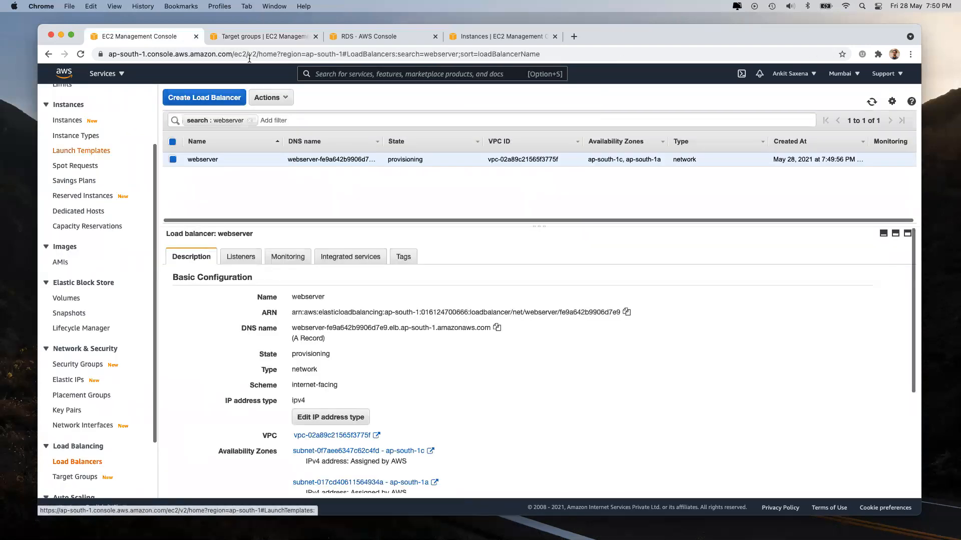
Step: Rename the instance to webserver-instance and copy its example SSH client command
click(68, 121)
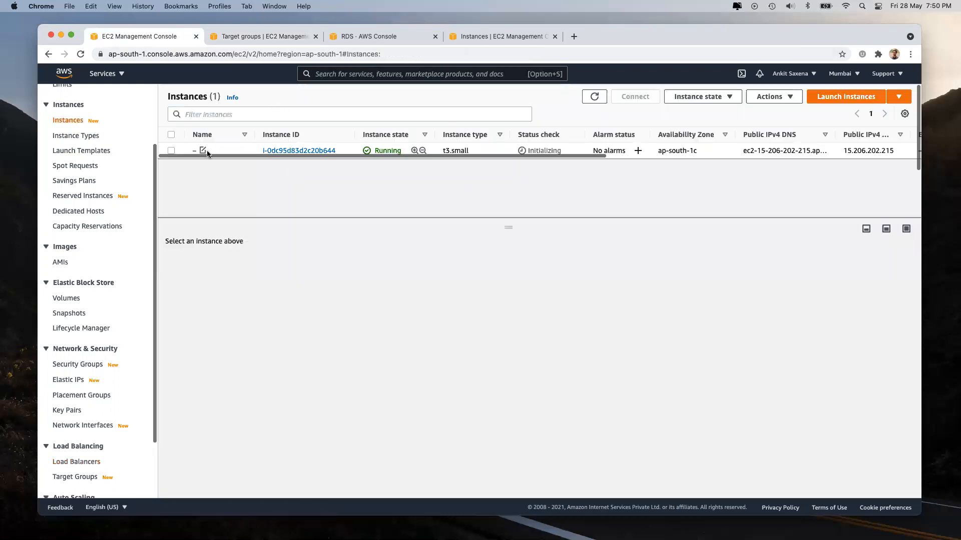
click(203, 150)
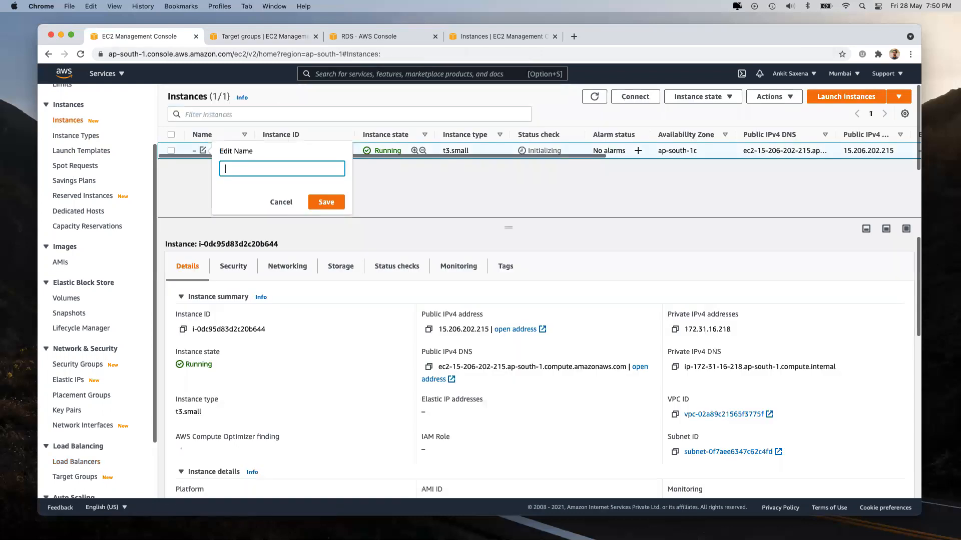
text(webserver-instance)
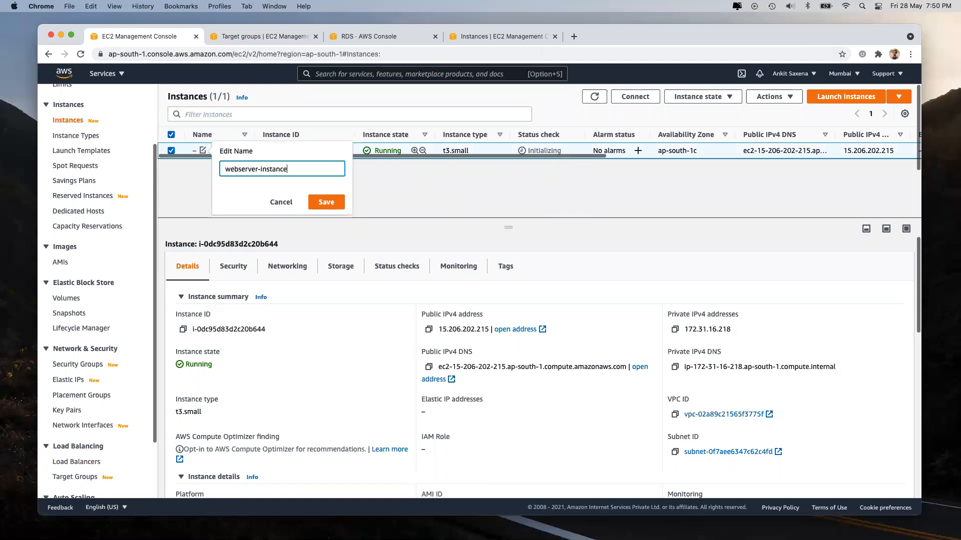
key(Return)
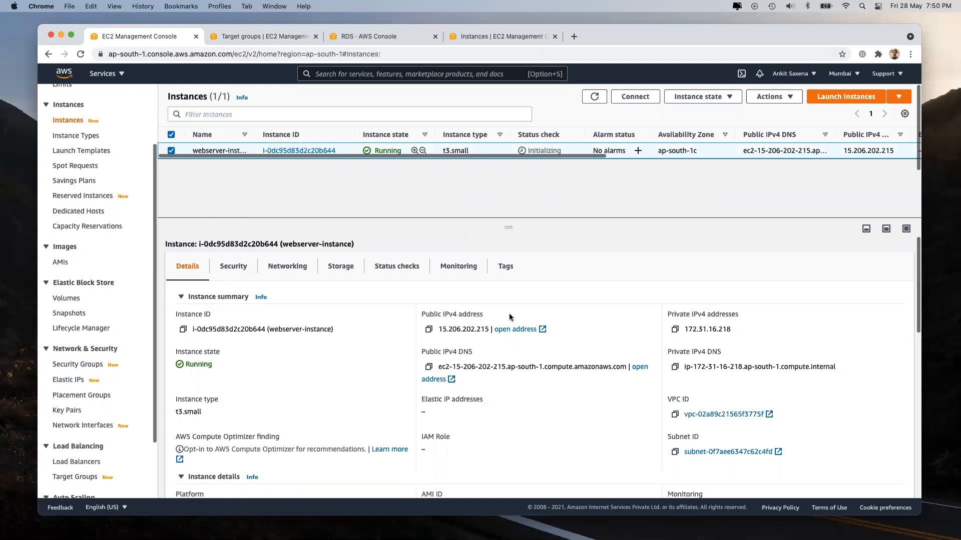
click(645, 96)
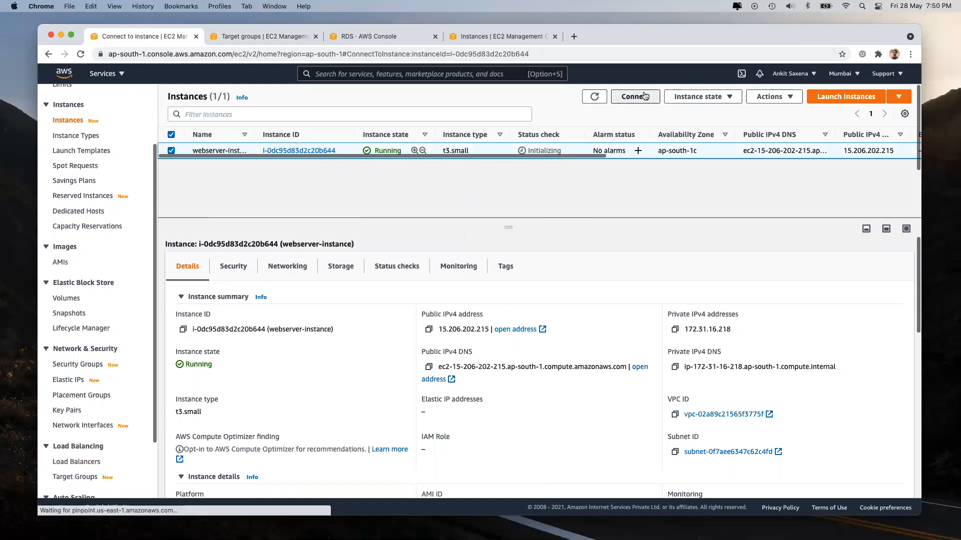
click(106, 330)
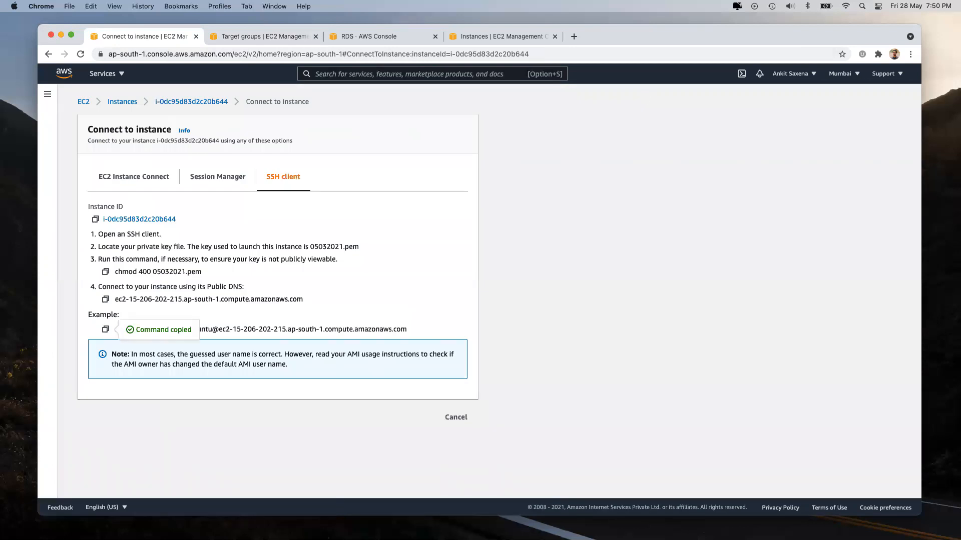
Step: From the Downloads folder in iTerm2, SSH into the Ubuntu instance and accept its host key
key(super+Tab)
text(cd Downloads/)
key(Return)
key(super+v)
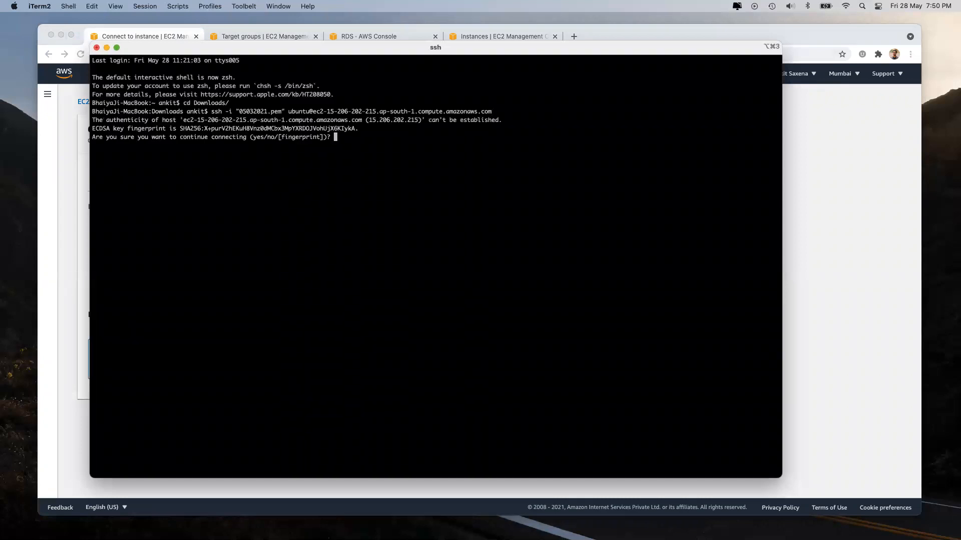
text(yes)
key(Return)
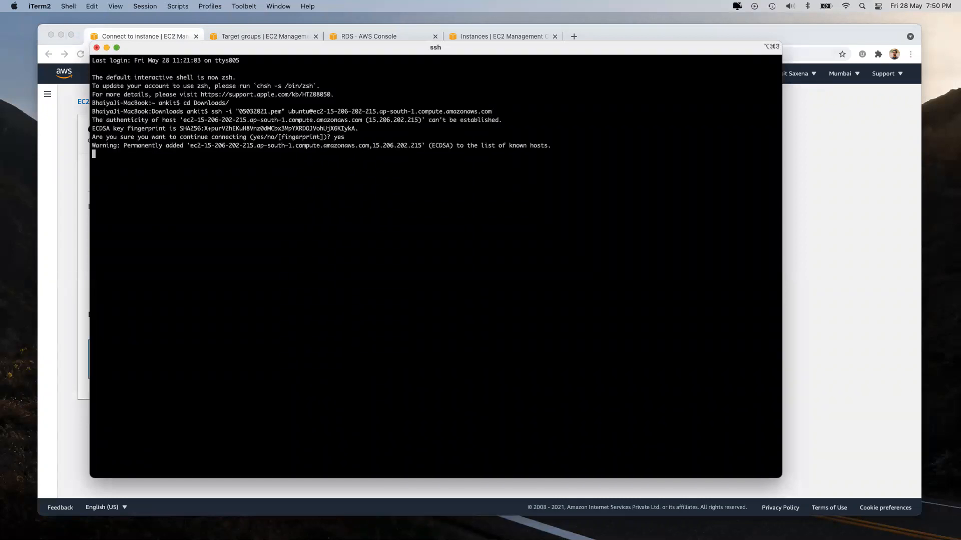
Step: Run sudo apt-get update and then sudo apt-get install -y apache2 on the instance
text(sudo sp)
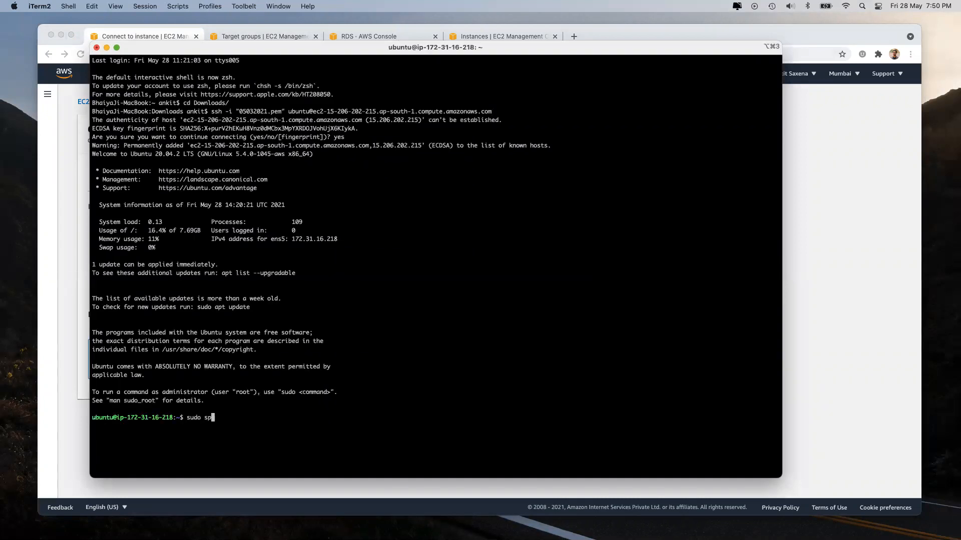
key(BackSpace)
key(BackSpace)
key(BackSpace)
text(apt-get update)
key(Return)
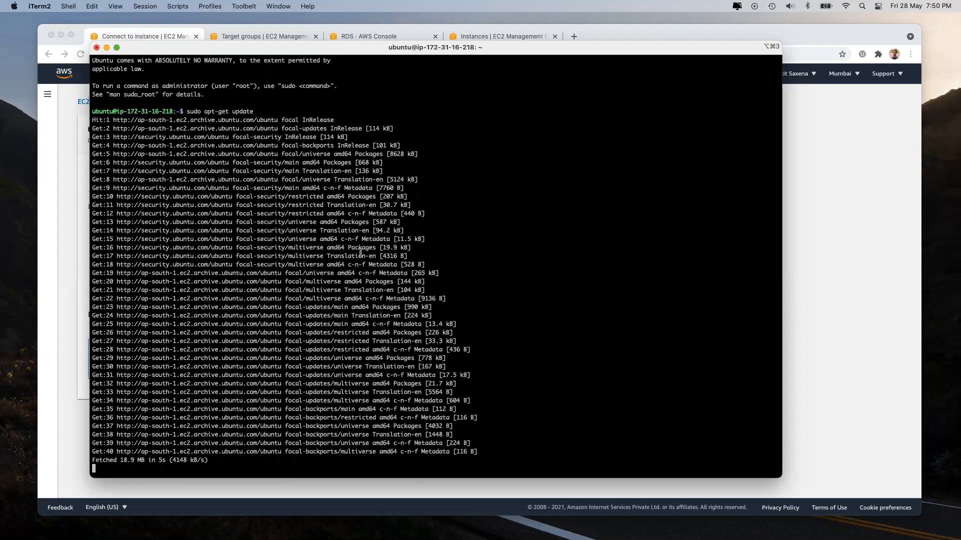
text(sudo apt-get install)
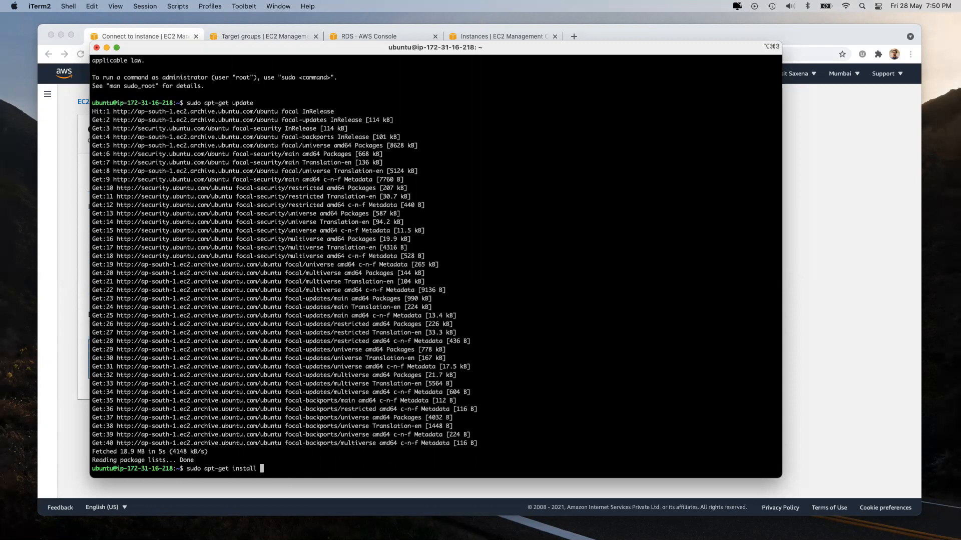
text( -y apache2)
key(Return)
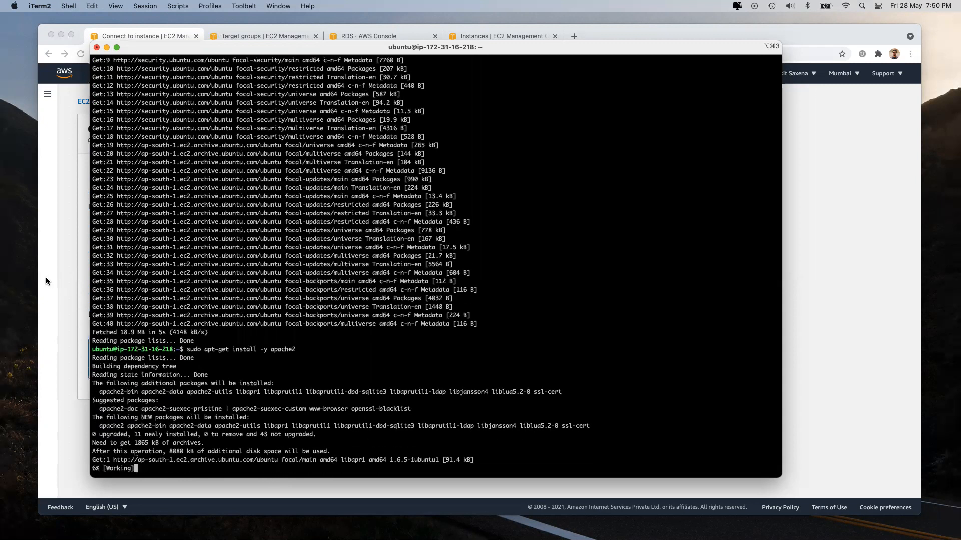
click(47, 279)
Step: Open the launch-wizard-220 security group from the instance's Security settings
click(169, 103)
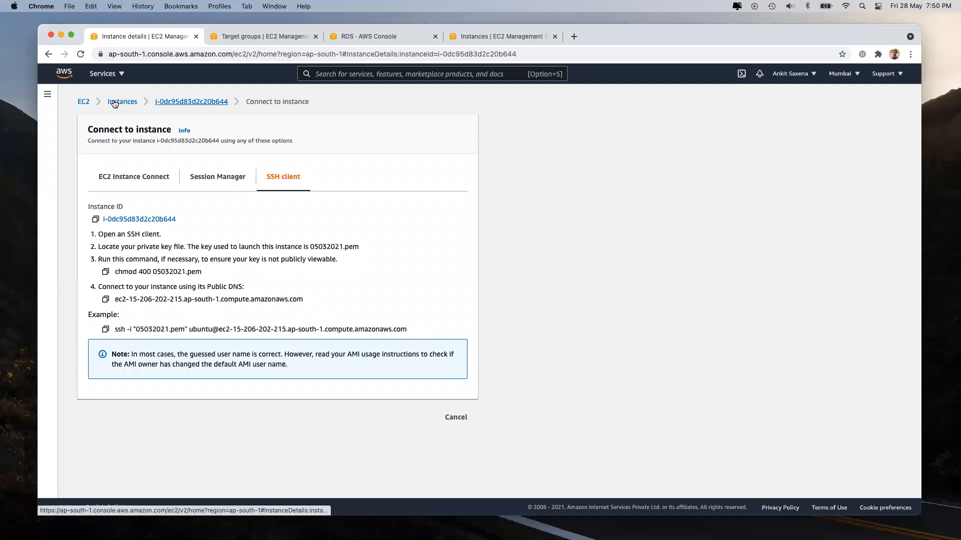
click(181, 107)
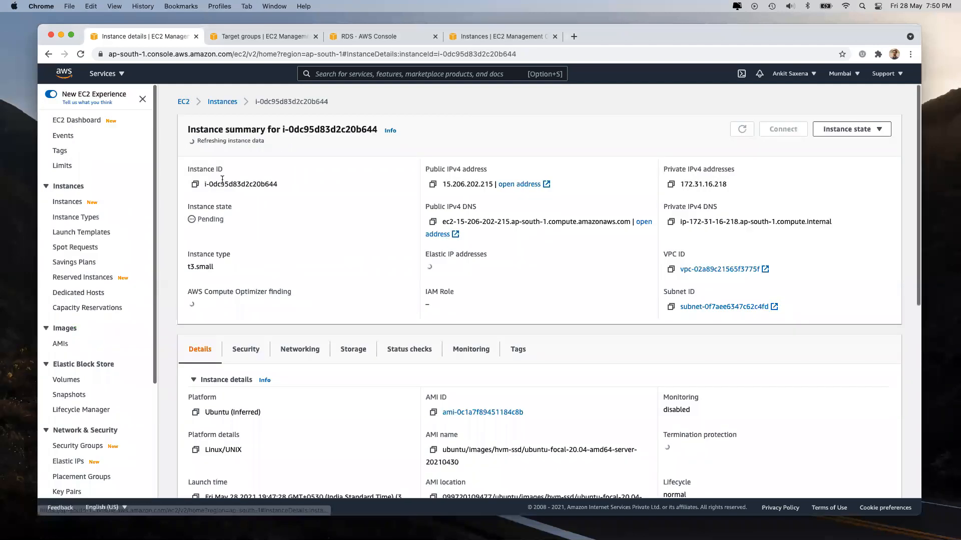
click(245, 349)
scroll(245, 325, down, 4)
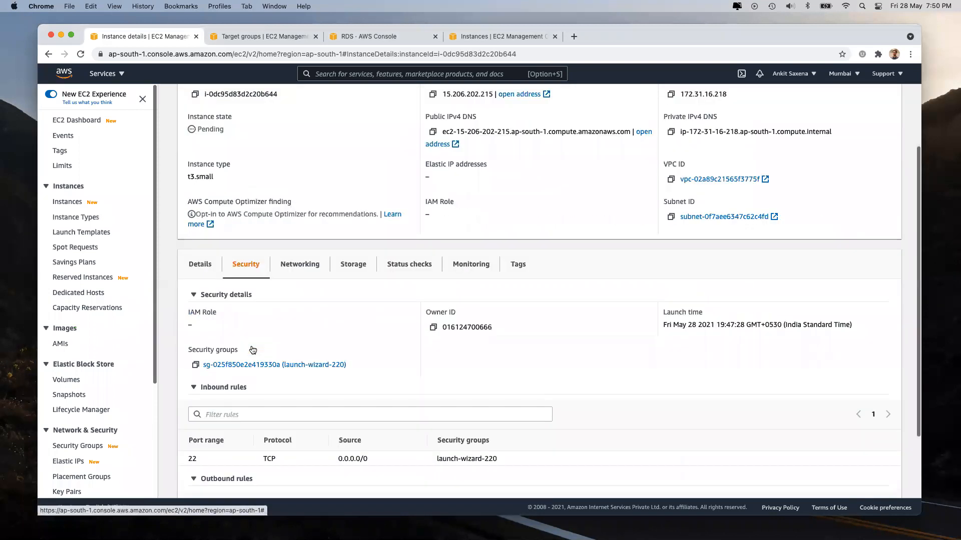
click(239, 283)
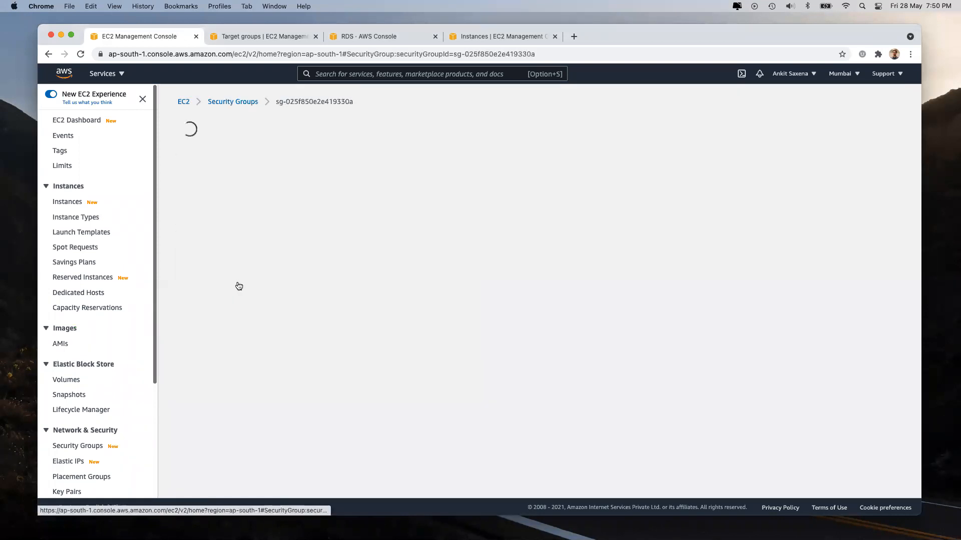
Step: Add an inbound Custom TCP rule for port 80 from Anywhere and save the rules
click(835, 330)
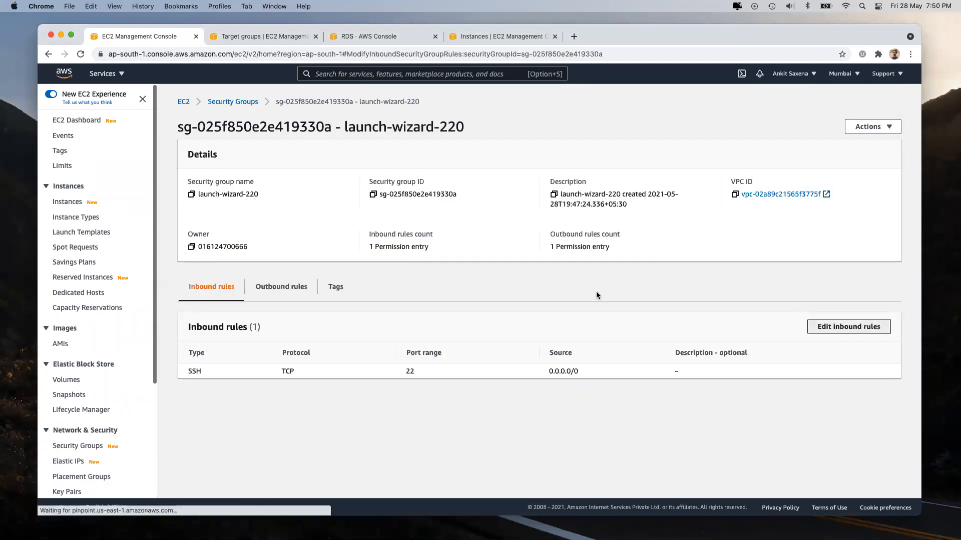
click(92, 272)
click(281, 264)
drag(281, 265, 255, 263)
text(8)
click(444, 265)
click(441, 293)
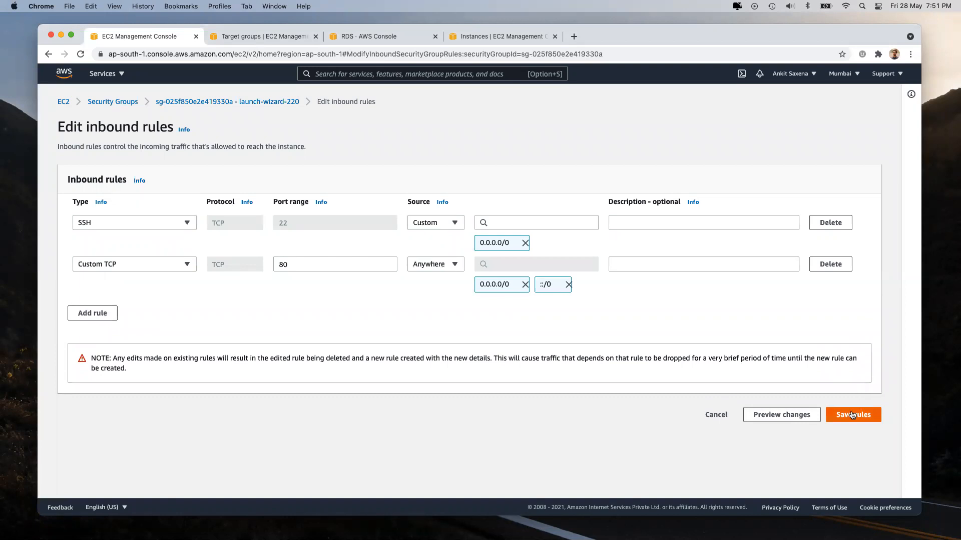
click(852, 415)
click(89, 202)
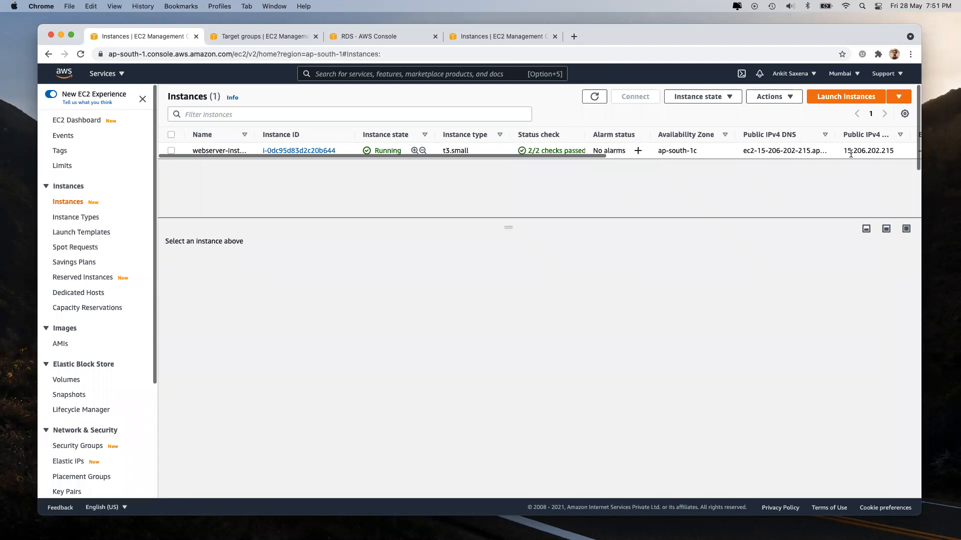
Step: Load the instance's public IPv4 address in a new tab to check the Apache default page
double_click(868, 150)
key(super+c)
click(574, 36)
key(super+v)
key(Return)
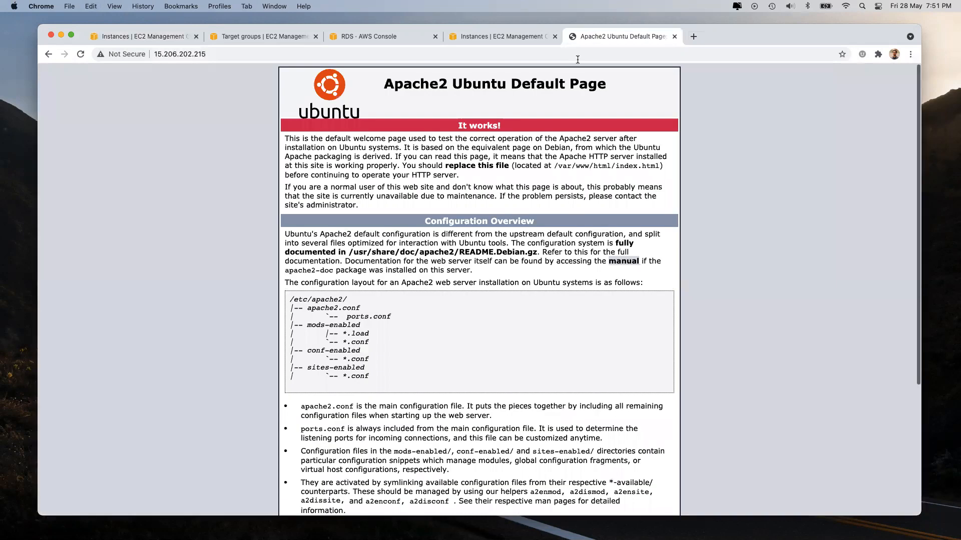
click(674, 36)
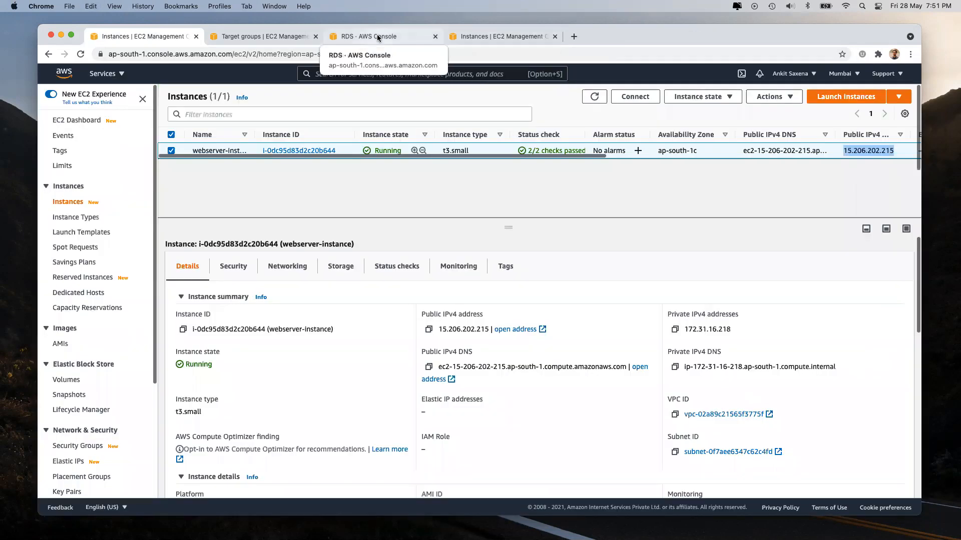
click(555, 36)
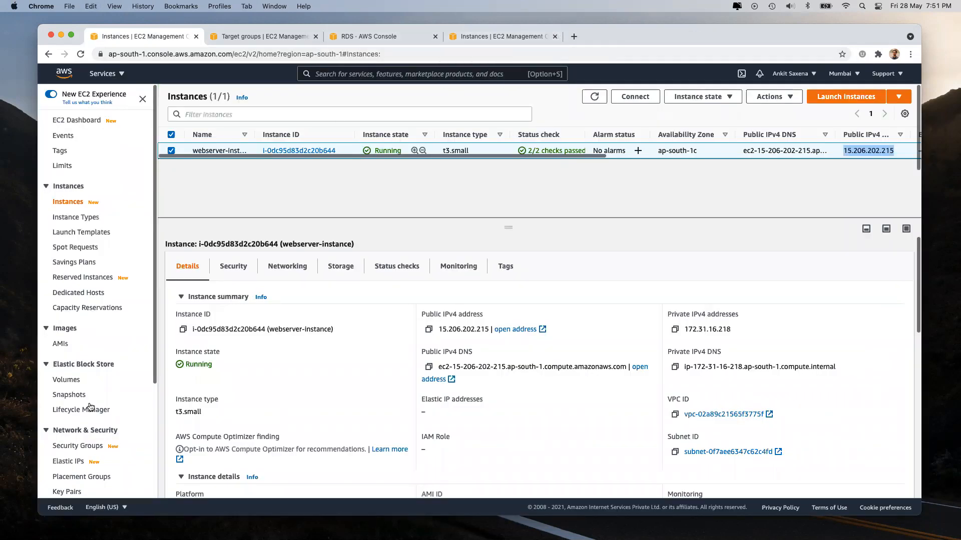
Step: Try the webserver load balancer's DNS name in a new tab, then return to the Load Balancers list
scroll(80, 398, down, 3)
click(78, 386)
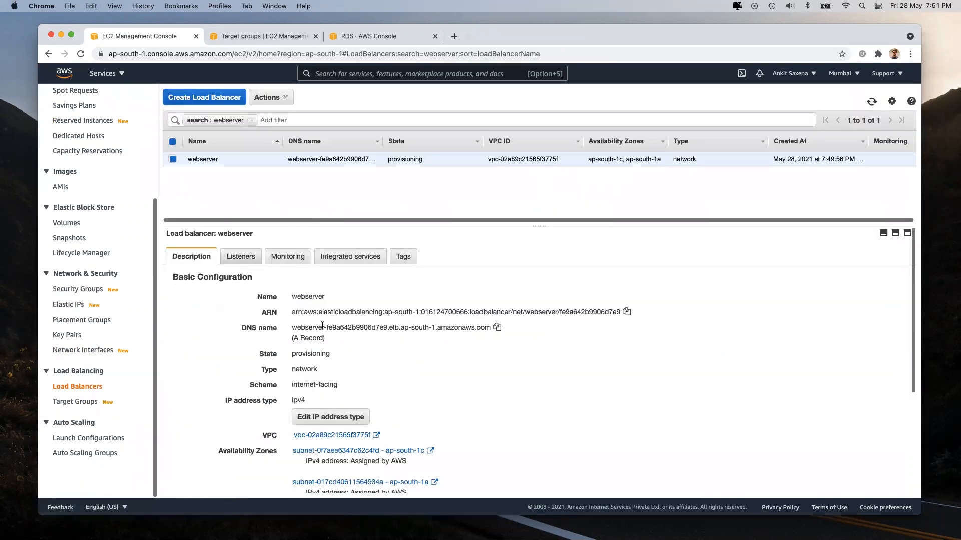
click(496, 329)
click(452, 37)
key(super+v)
key(Return)
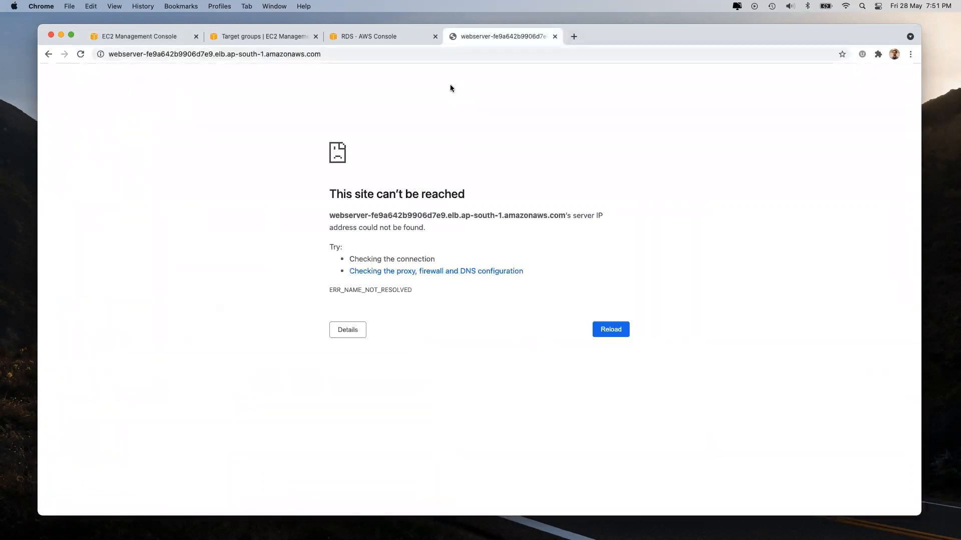
click(125, 37)
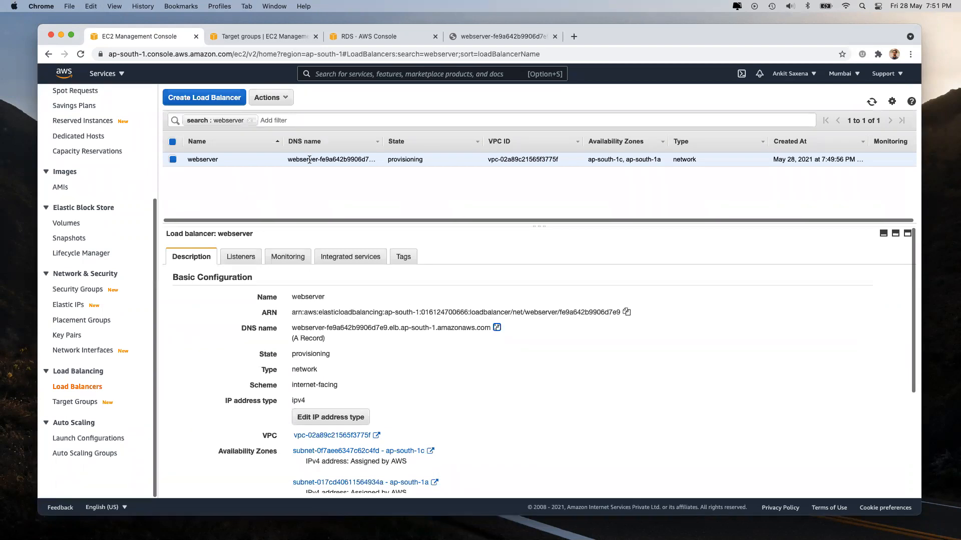
Step: Go to GuardDuty's trusted IP and threat Lists page via the services menu
click(101, 74)
scroll(608, 370, down, 10)
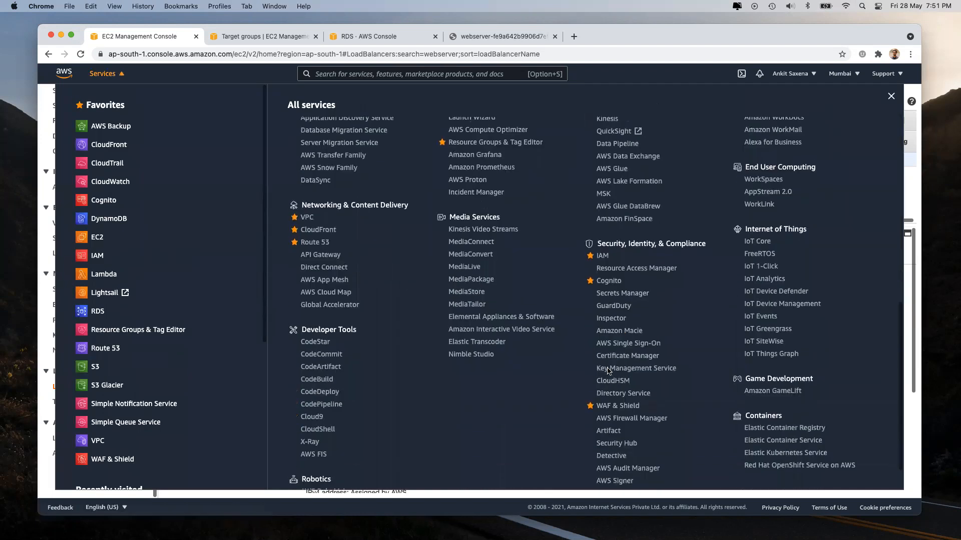
click(607, 303)
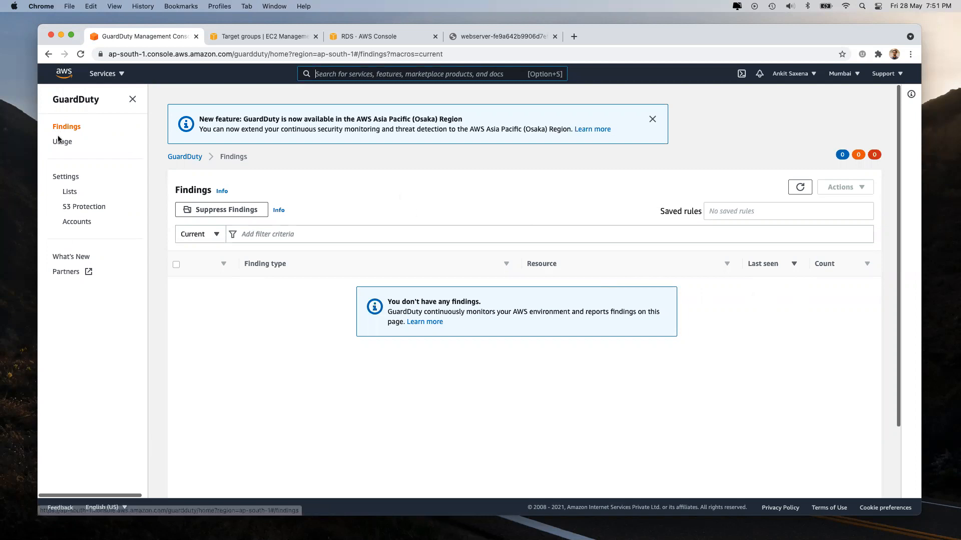
click(71, 196)
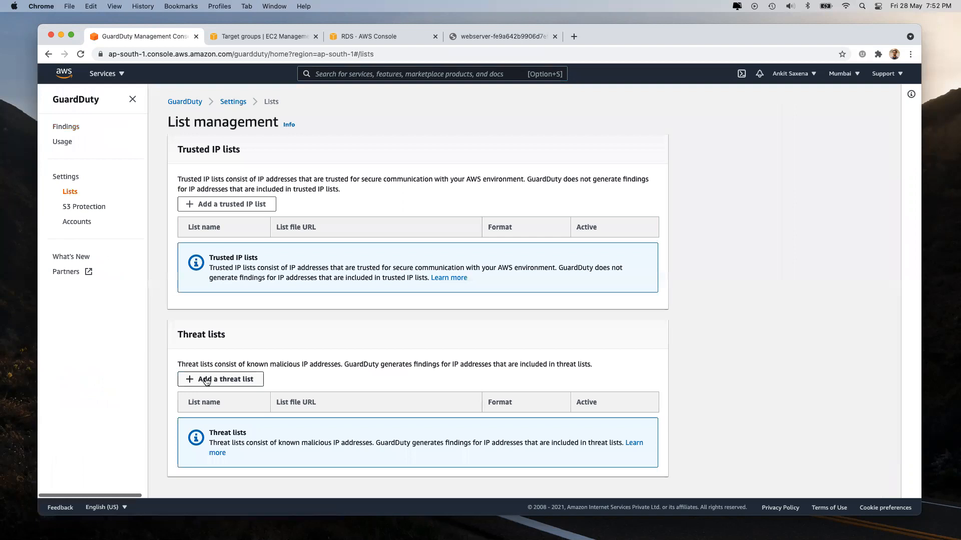
Step: Start a new threat list and name it blockIPAddress
click(206, 381)
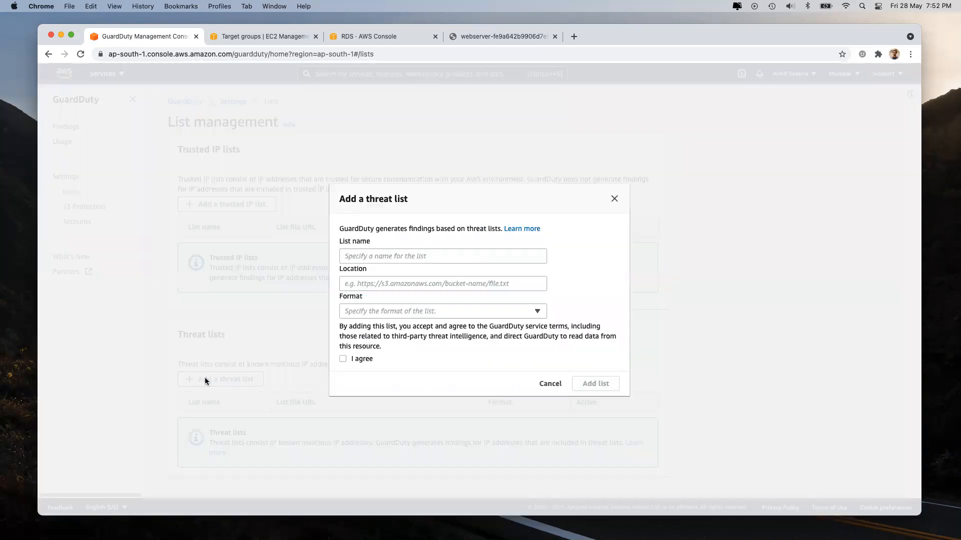
click(382, 256)
text(blo)
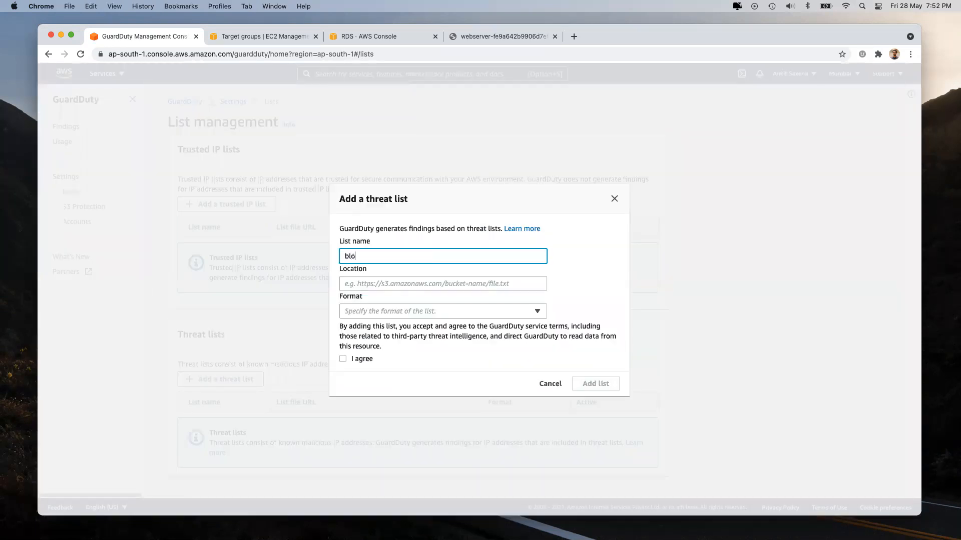
text(ckIPAddress)
click(352, 284)
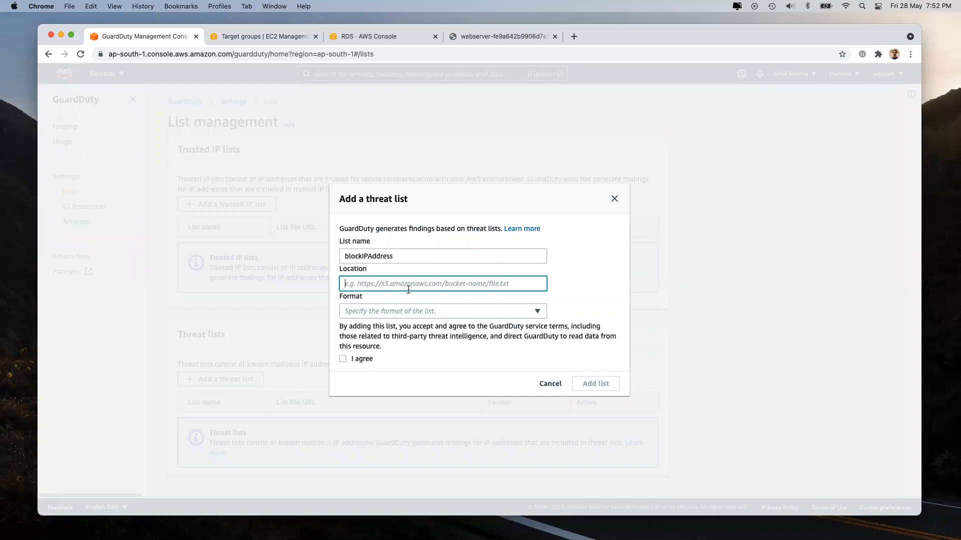
key(super+Tab)
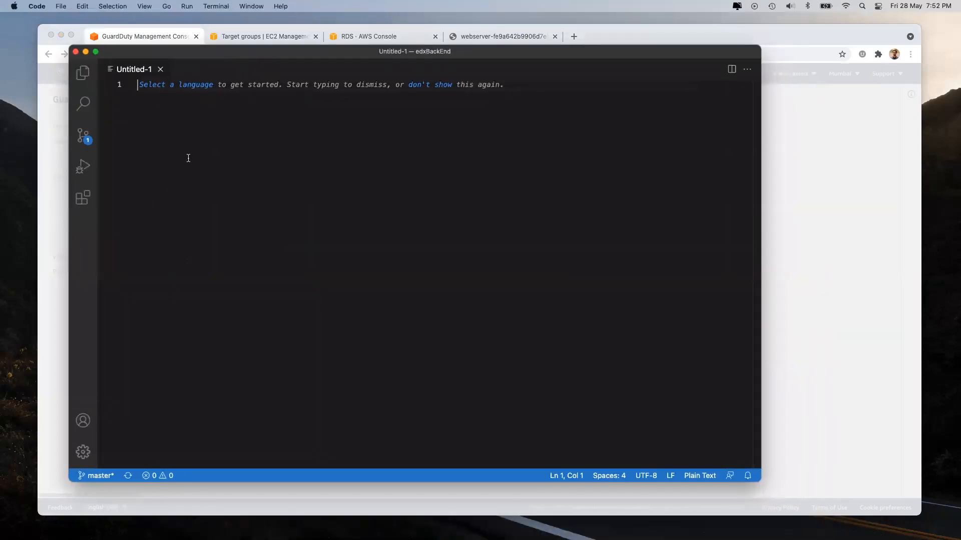
key(super+Tab)
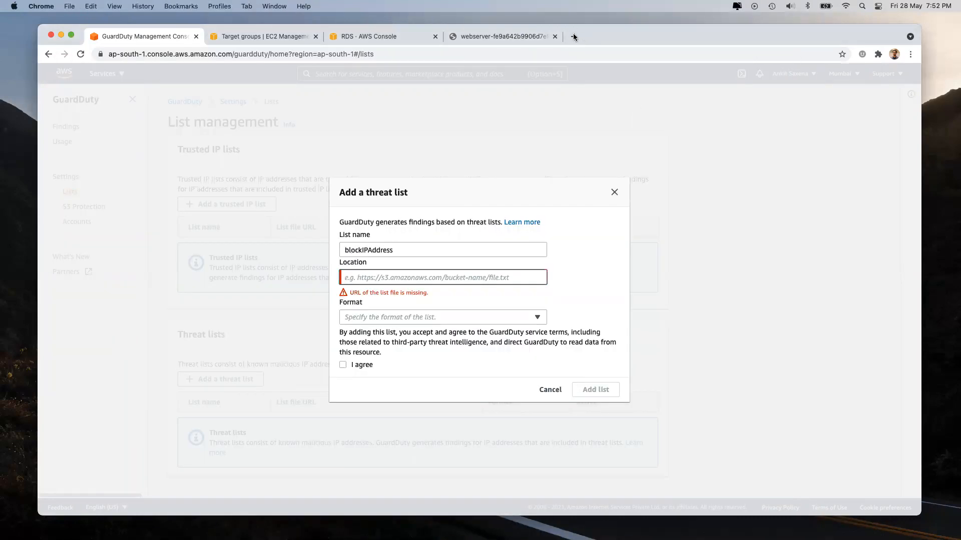
click(574, 36)
text(my ip a)
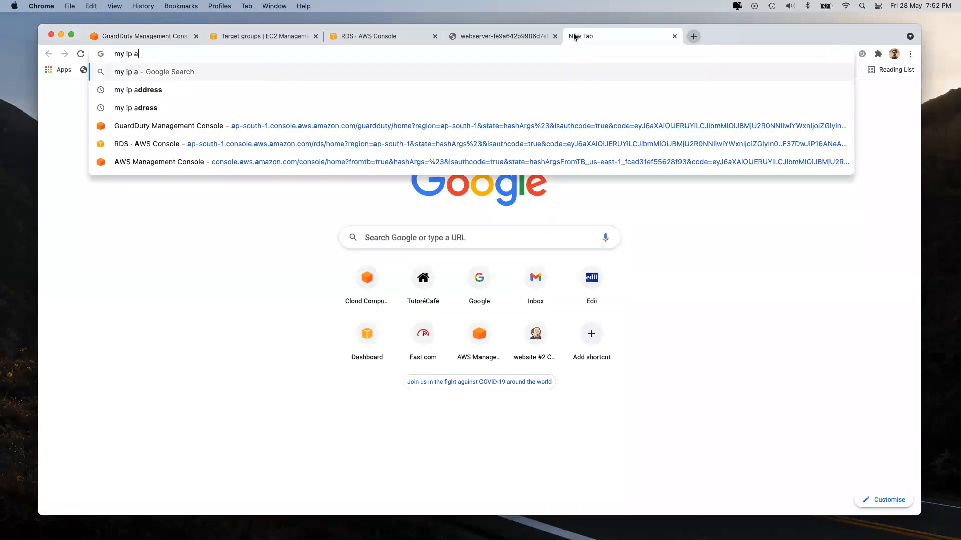
text(ddress)
key(Return)
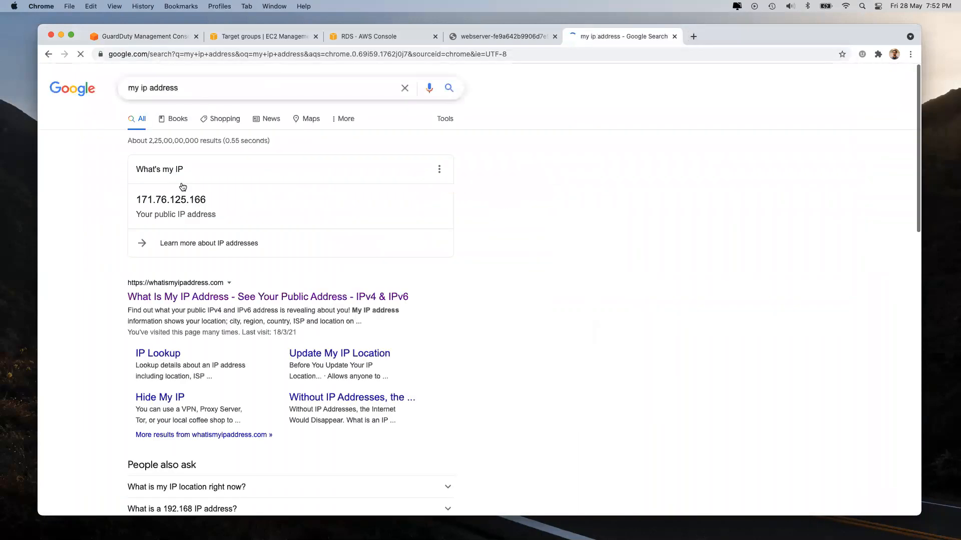
double_click(160, 202)
key(super+Tab)
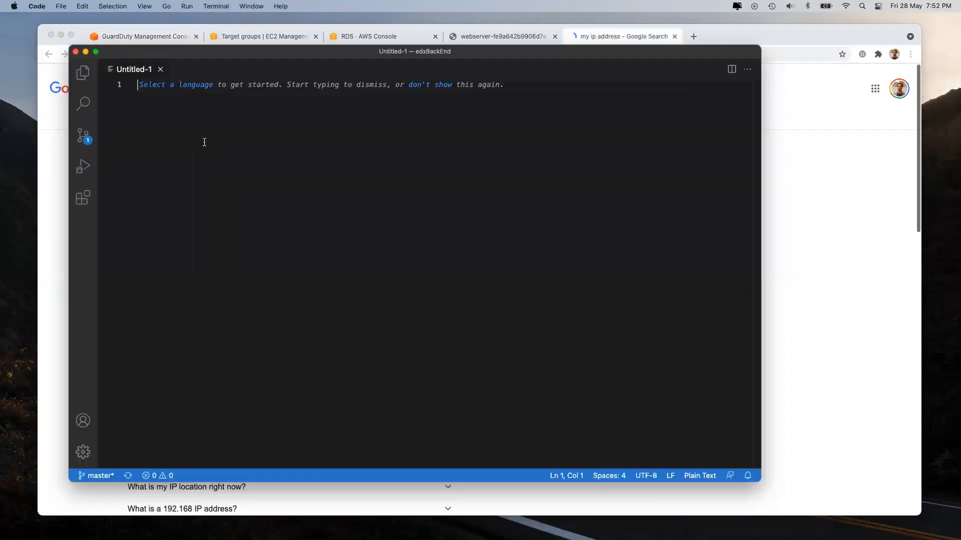
Step: Paste the IP into a new VS Code file and save it as threatIp.txt on the Desktop
key(super+v)
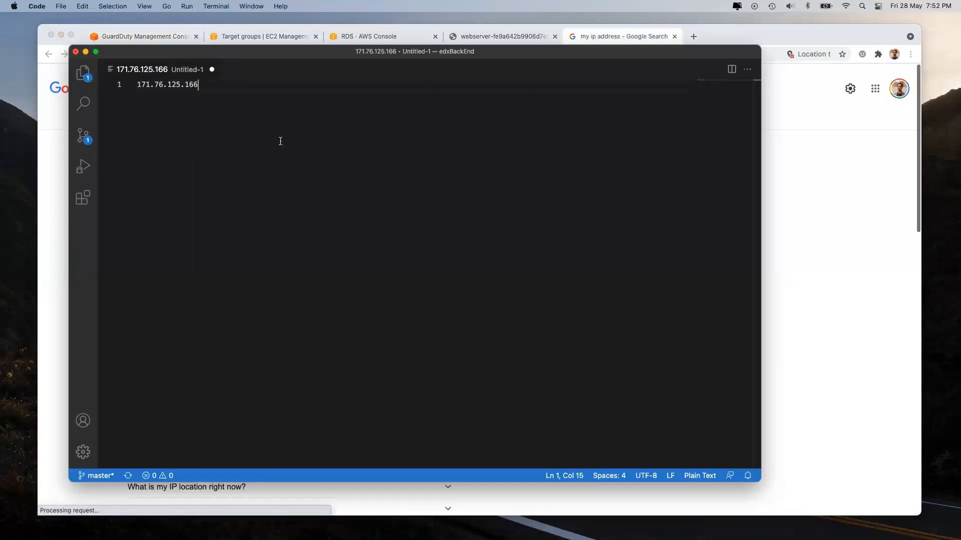
key(super+s)
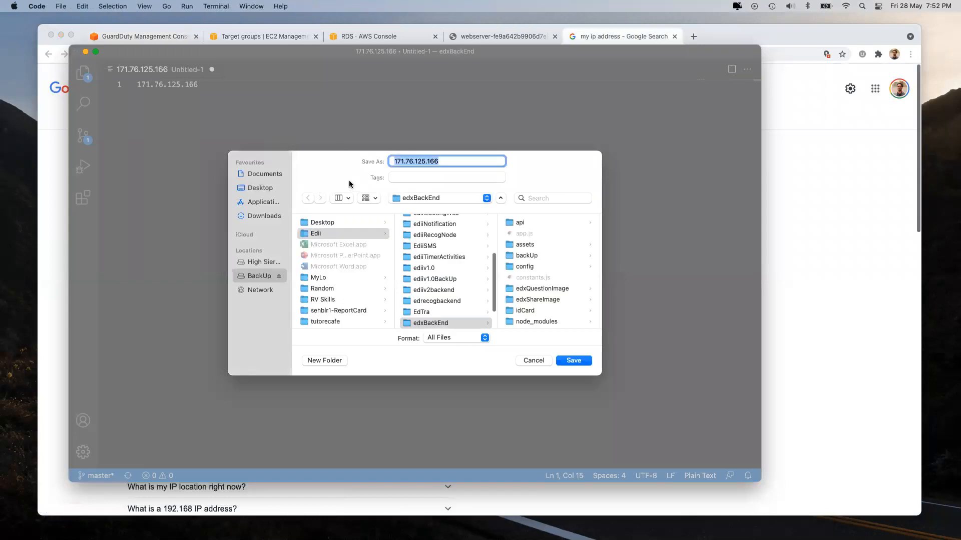
click(251, 189)
text(threatl)
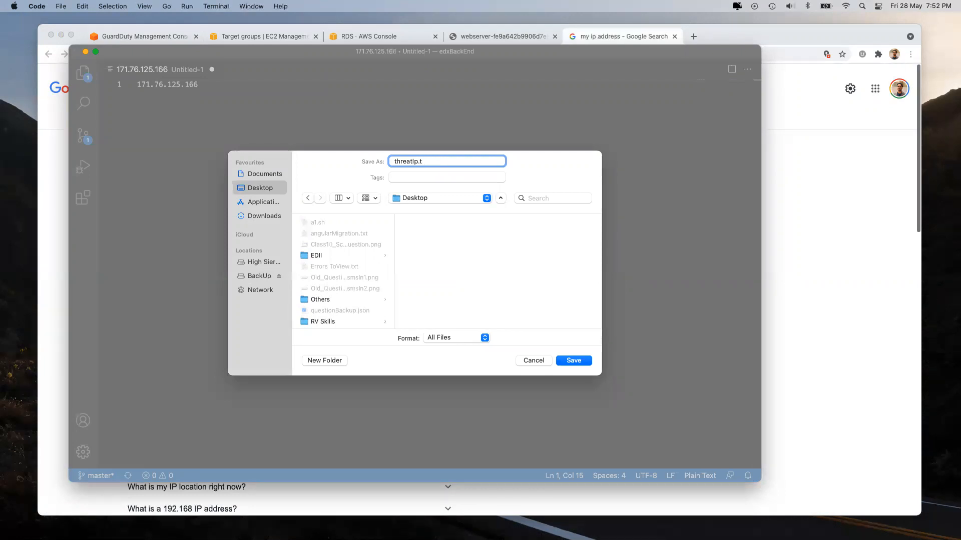
key(Return)
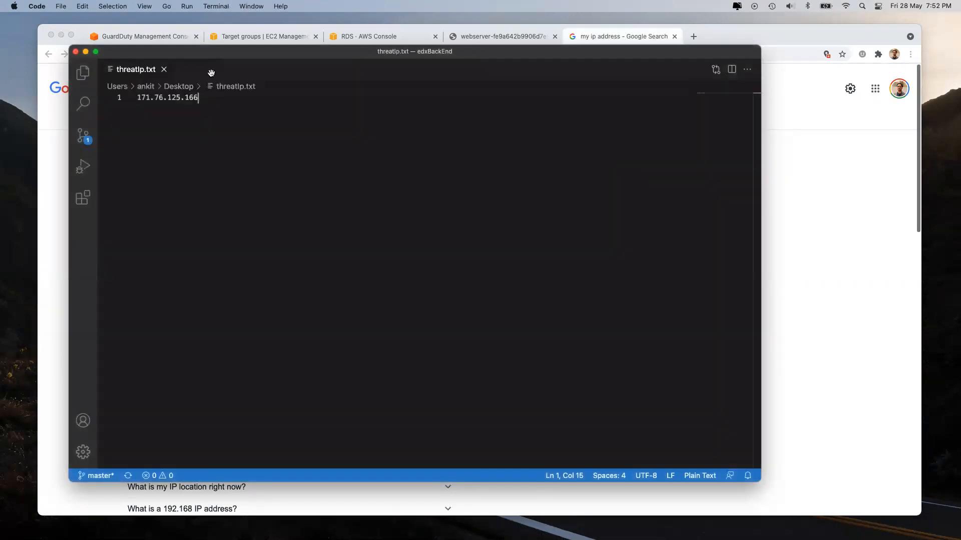
click(778, 279)
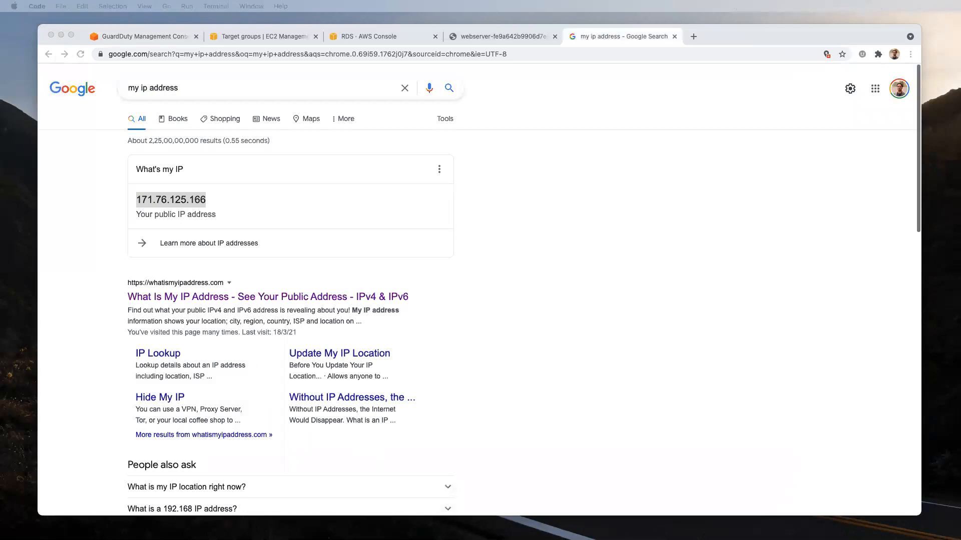
click(674, 37)
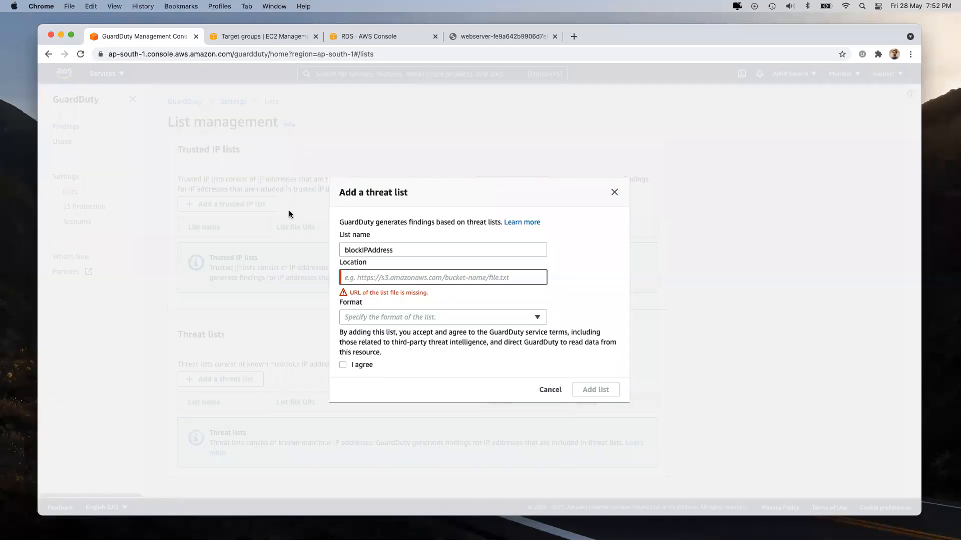
Step: Open the S3 console and the abhijit09march bucket
click(247, 38)
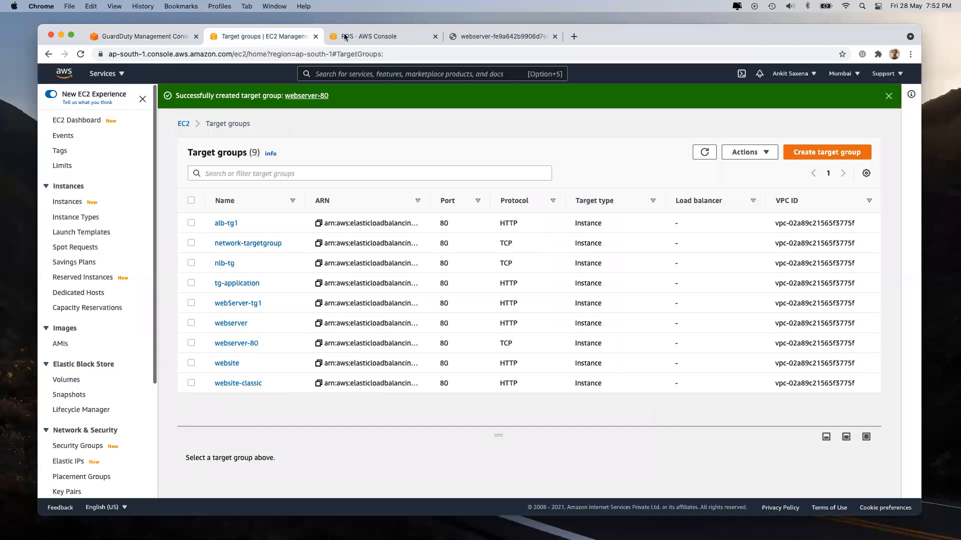
click(347, 74)
text(s3)
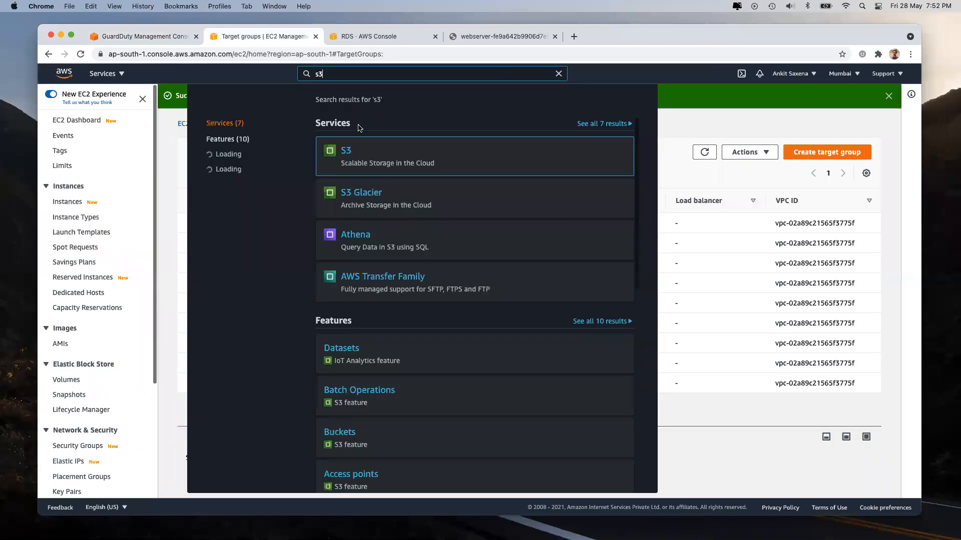
click(345, 153)
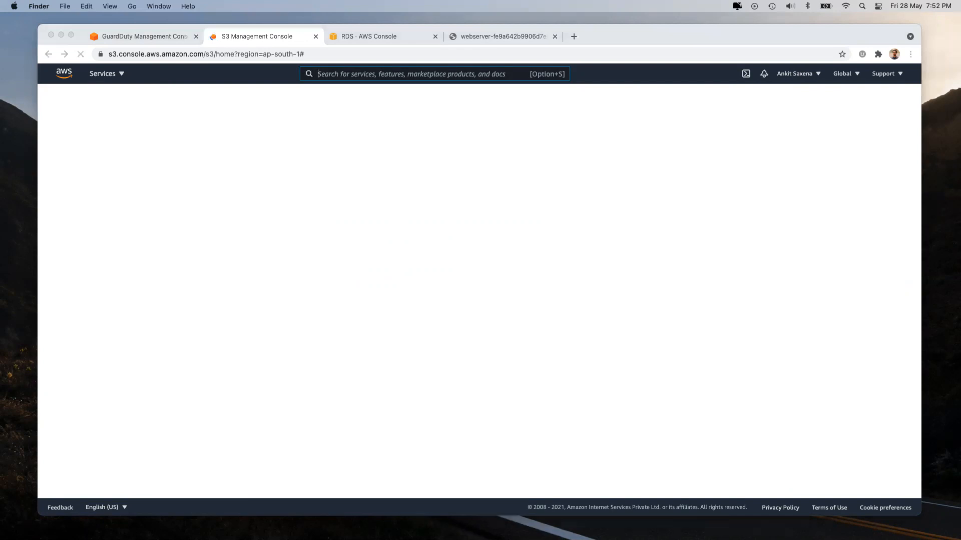
key(super+Tab)
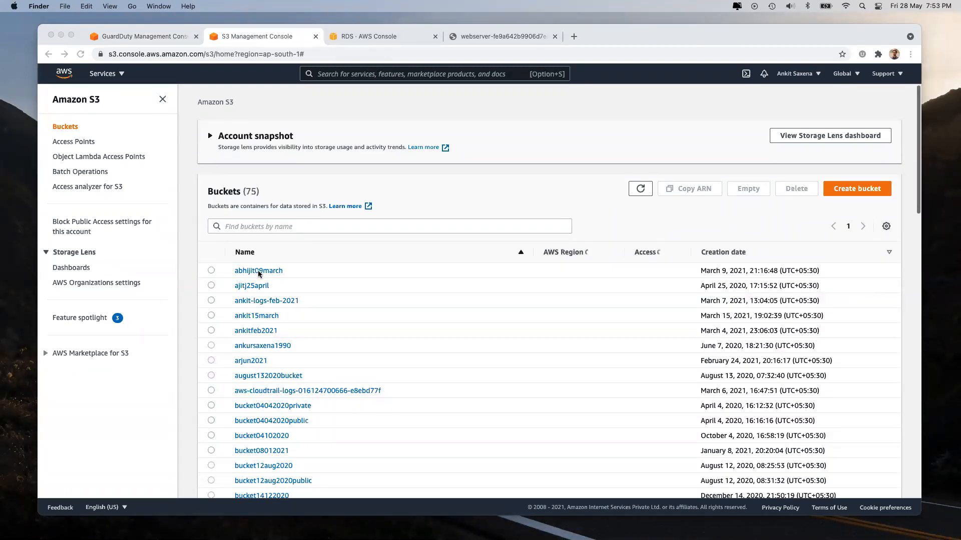
click(258, 270)
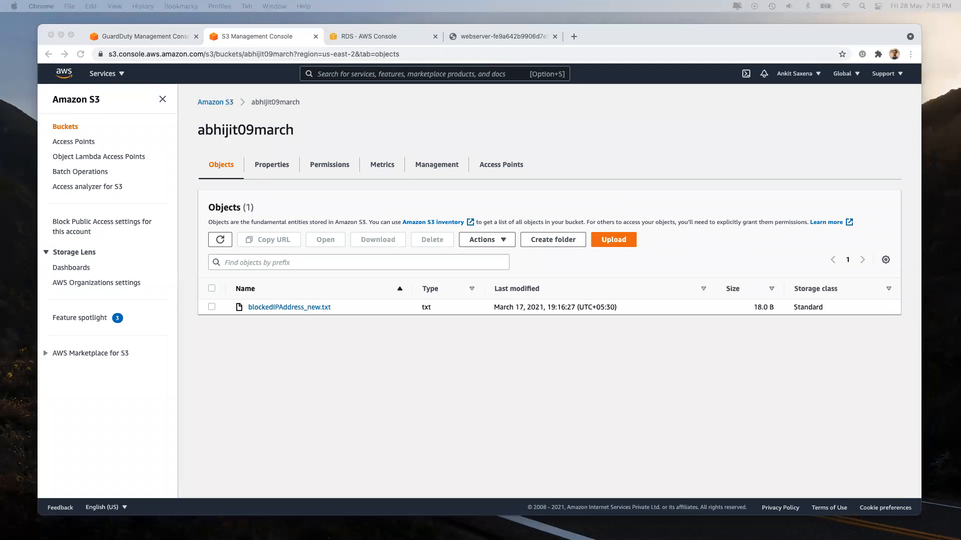
click(290, 247)
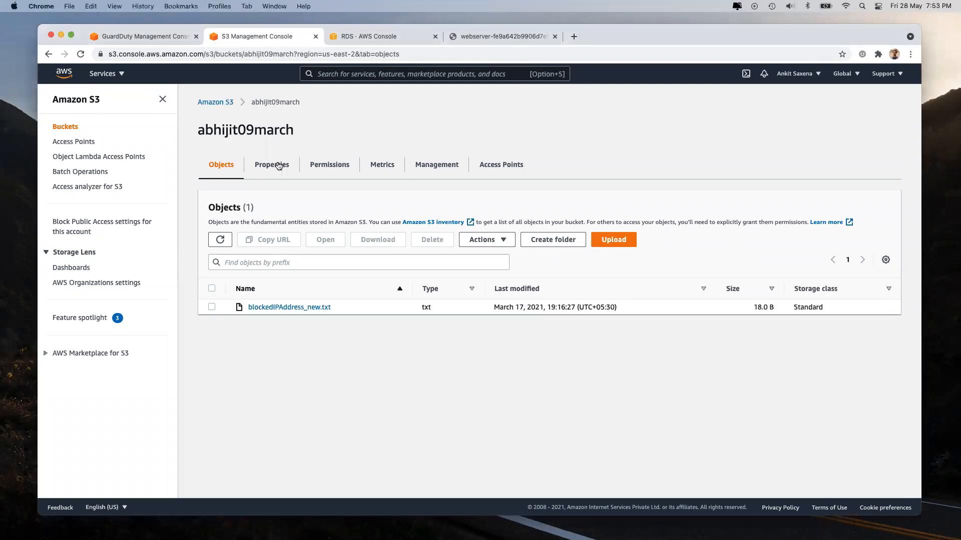
click(225, 102)
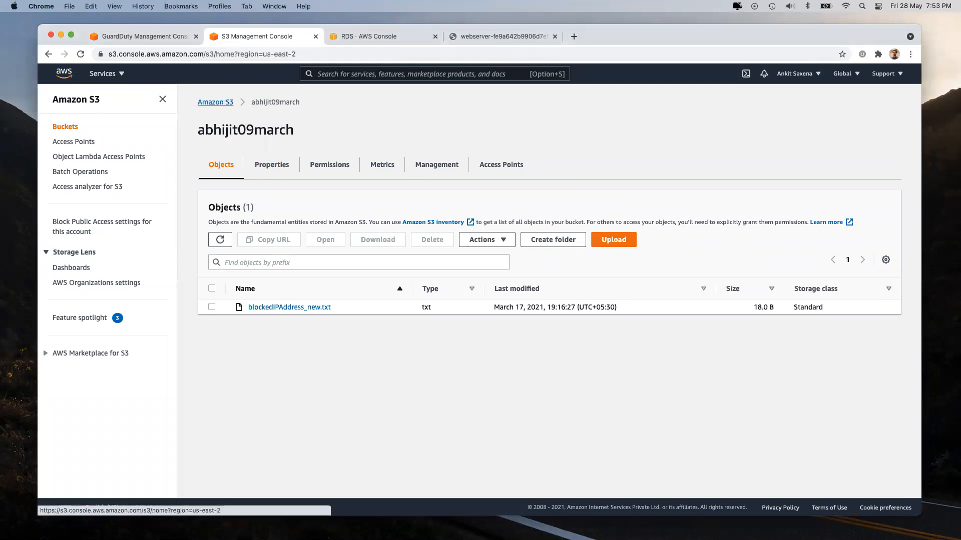
click(262, 271)
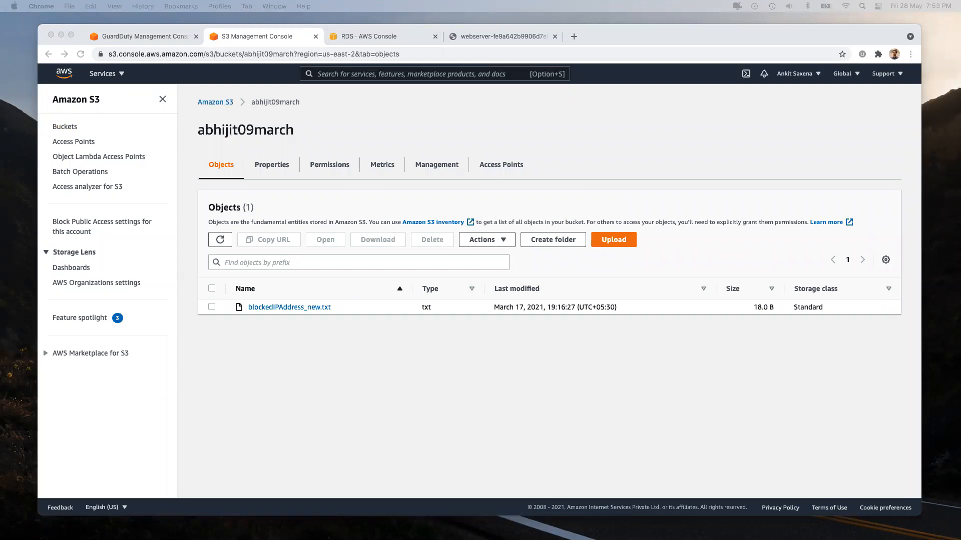
Step: Drag threatIp.txt into the bucket, upload it, and close the upload status
drag(337, 350, 557, 312)
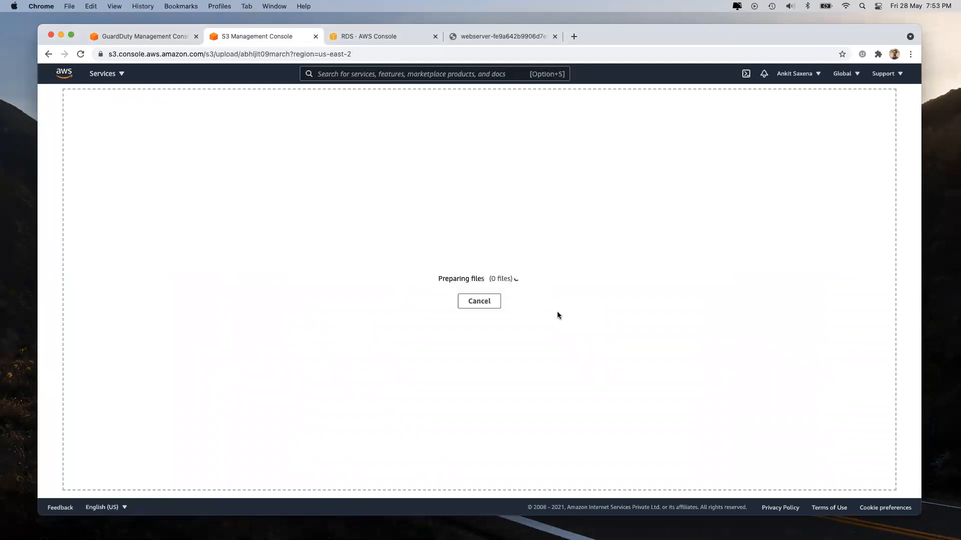
scroll(558, 315, down, 1)
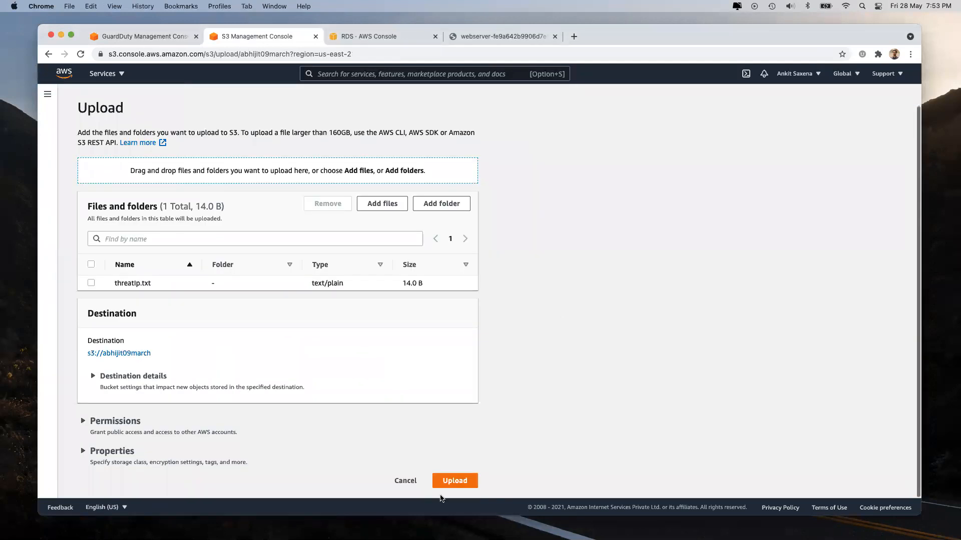
click(462, 481)
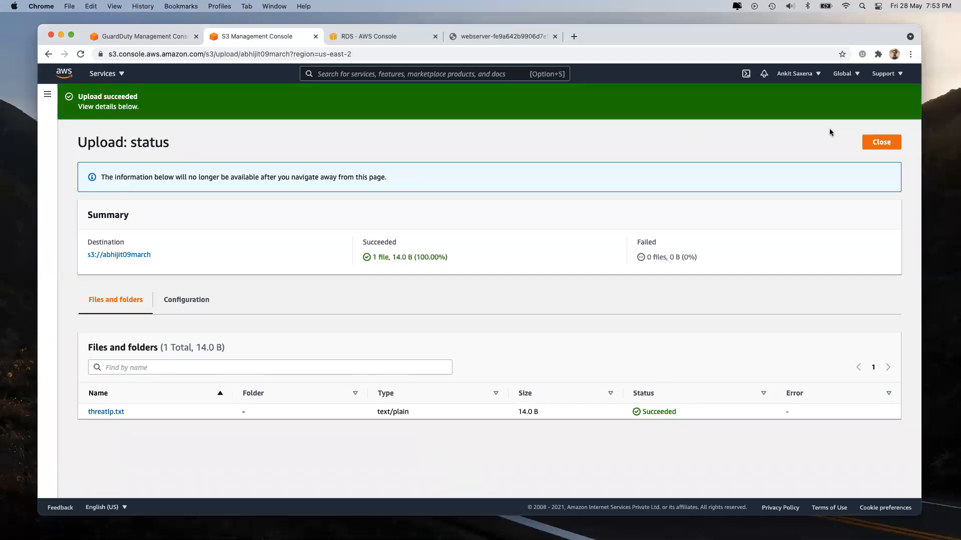
click(881, 142)
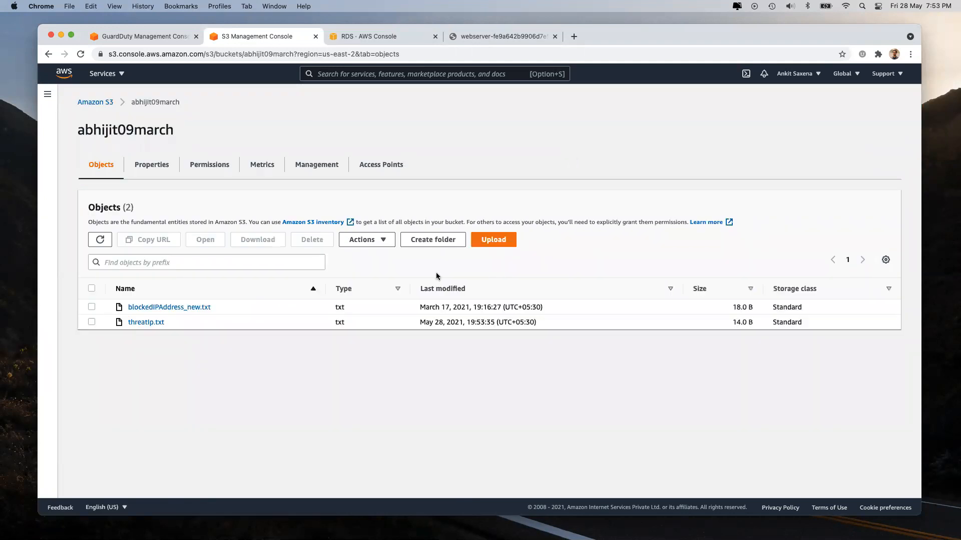
Step: Copy the S3 URI of threatIp.txt from its object details
click(151, 322)
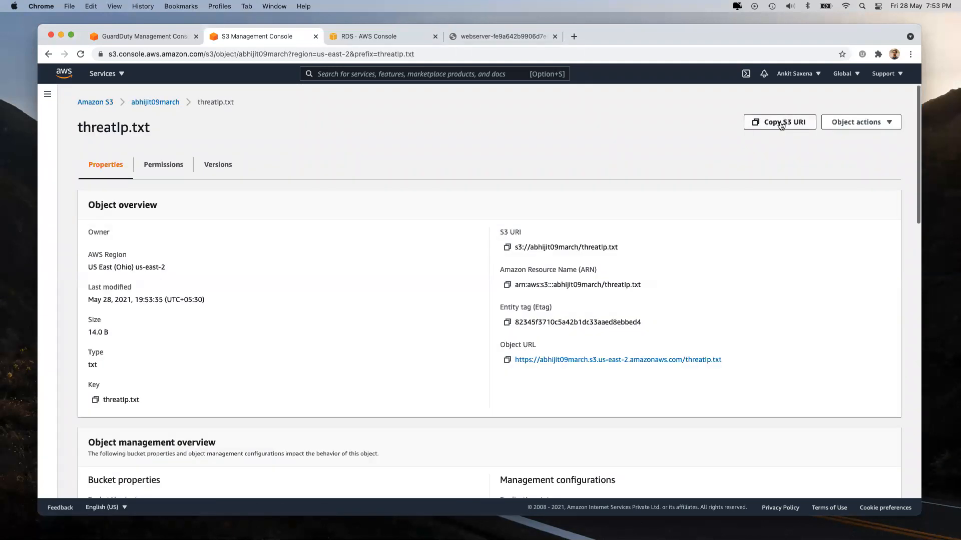
click(780, 125)
click(506, 359)
click(783, 124)
Step: Set the list location to s3://abhijit09march/threatIp.txt, format Plaintext, agree, add and activate it
click(128, 35)
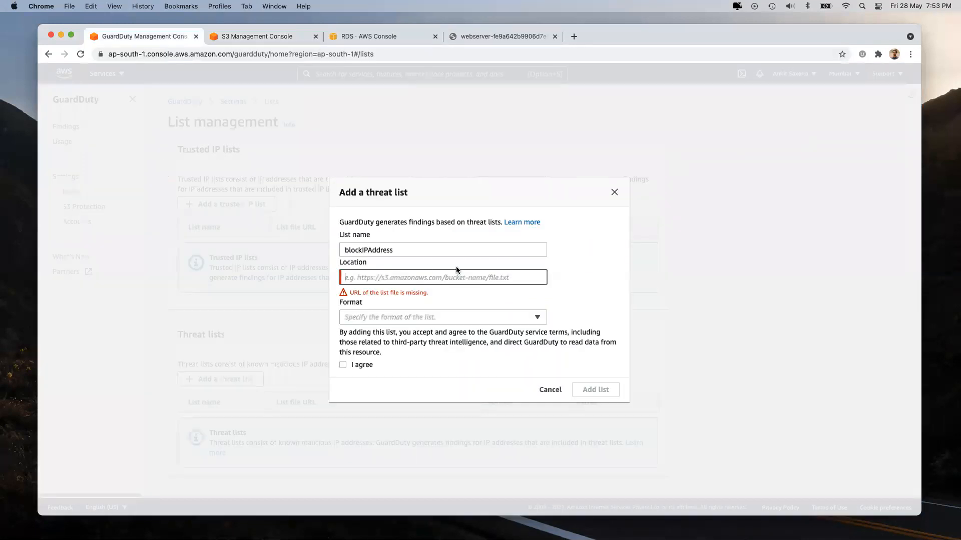
click(433, 278)
key(super+v)
click(593, 282)
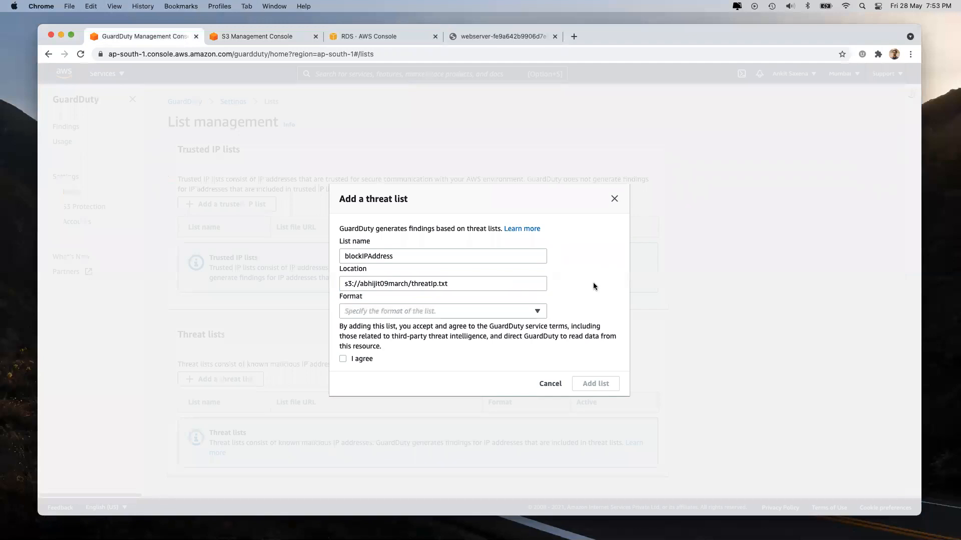
click(426, 314)
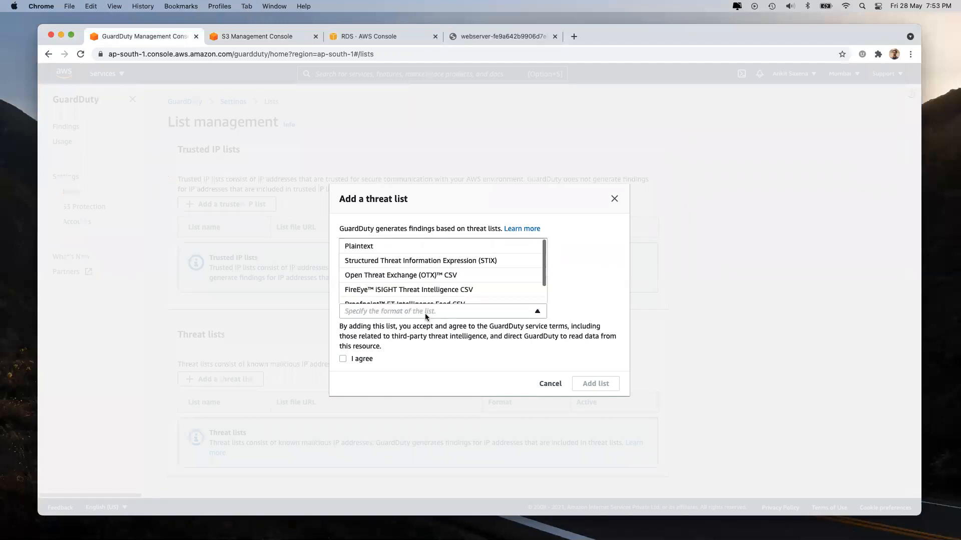
click(384, 247)
click(343, 364)
click(593, 388)
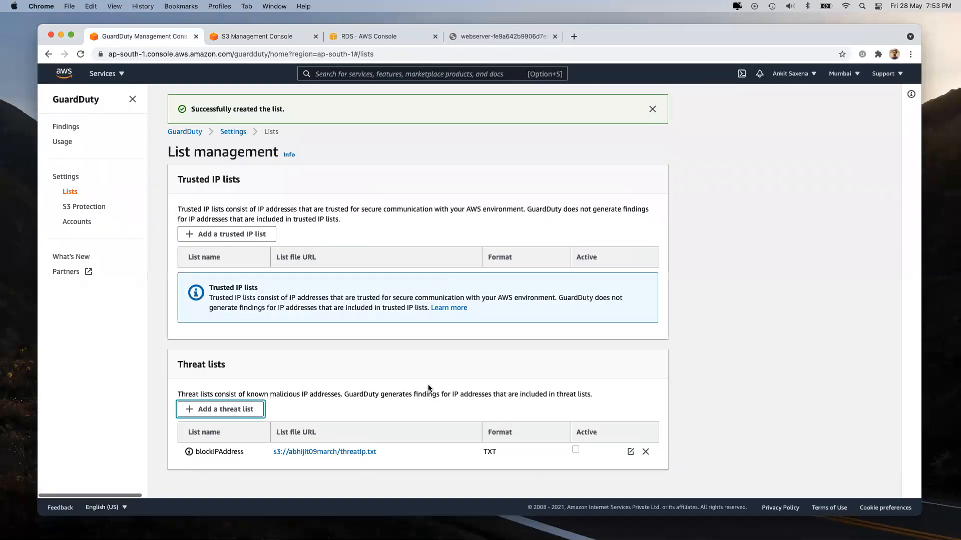
click(575, 449)
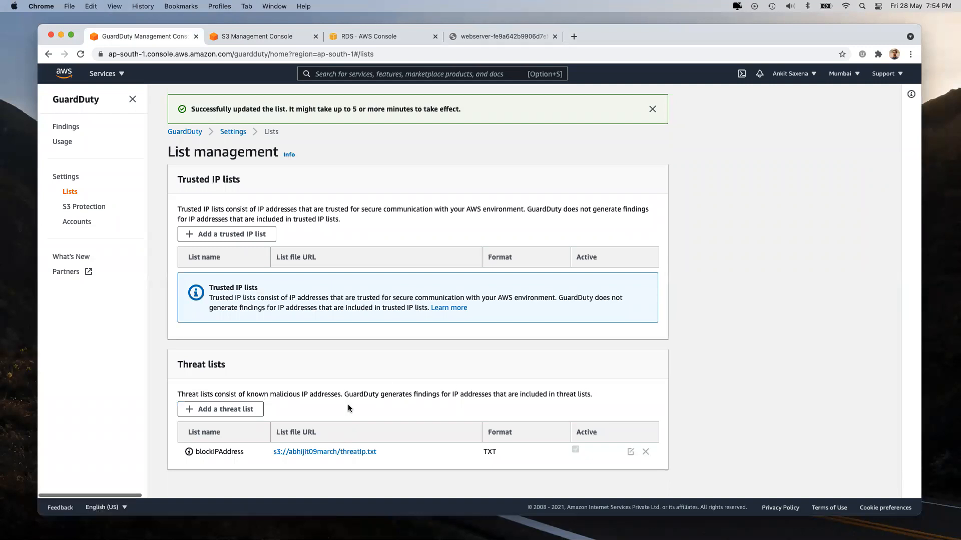
Step: Reload the web server page, refresh GuardDuty Findings several times, then view S3 Protection settings
click(66, 128)
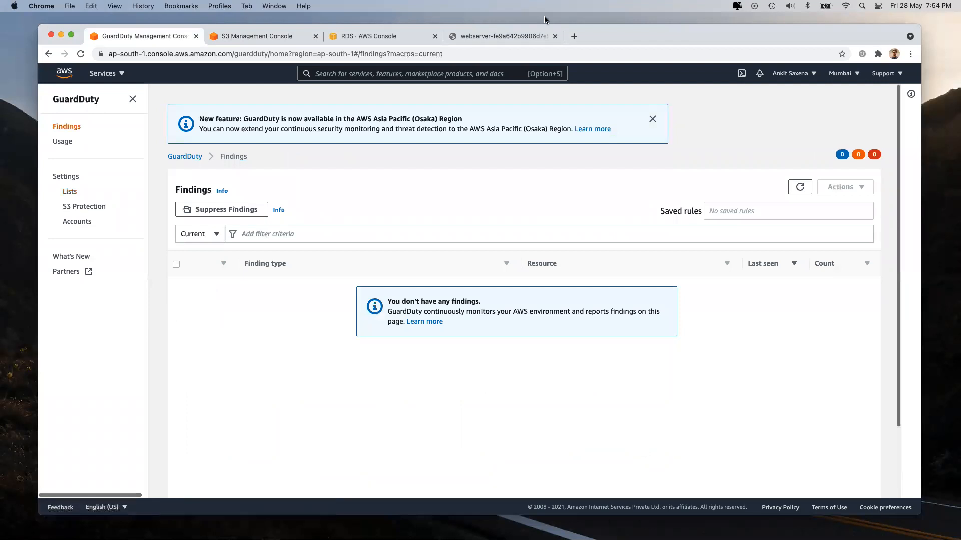
click(511, 36)
key(super+r)
key(super+r)
click(129, 37)
click(801, 188)
click(801, 187)
click(801, 188)
click(801, 188)
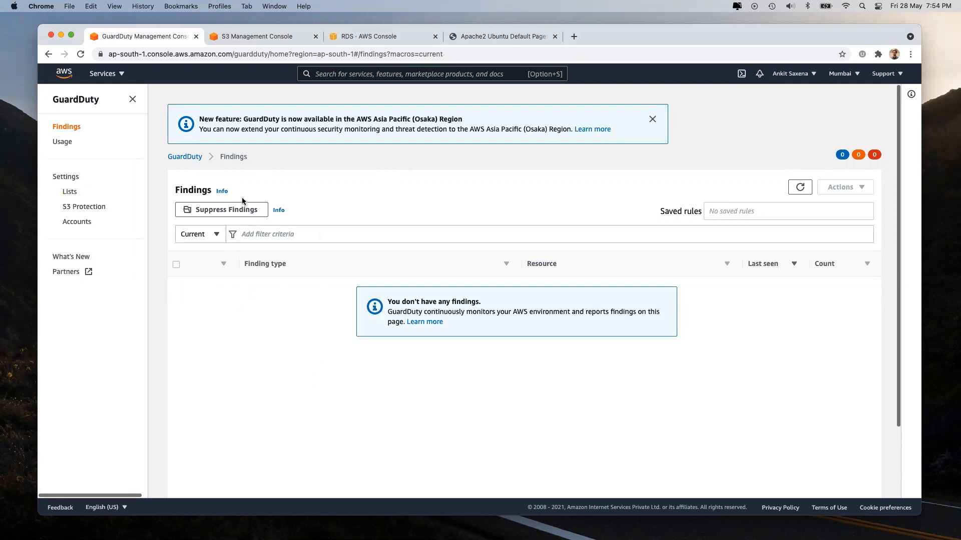
click(82, 208)
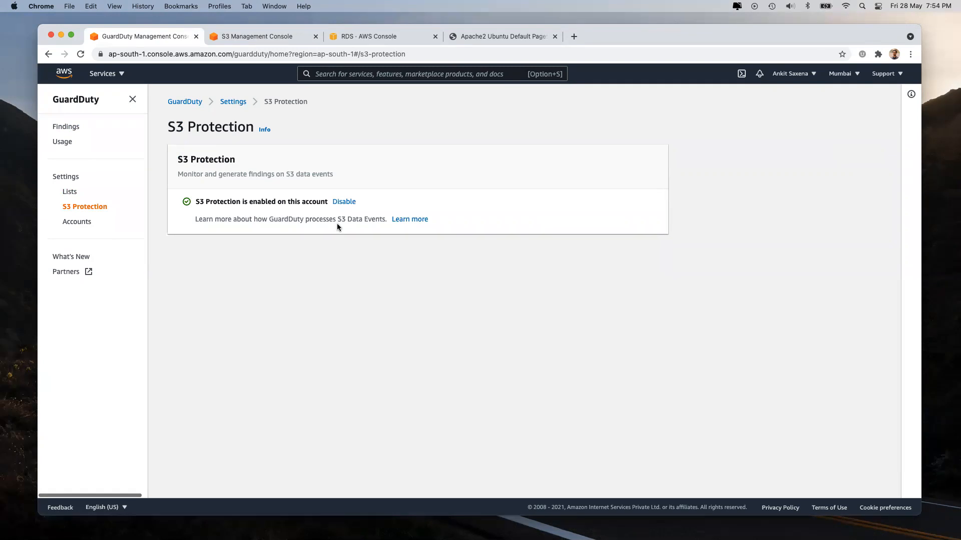
Step: Look through GuardDuty's Lists, Findings and Accounts pages, then launch Secrets Manager from Services
click(69, 191)
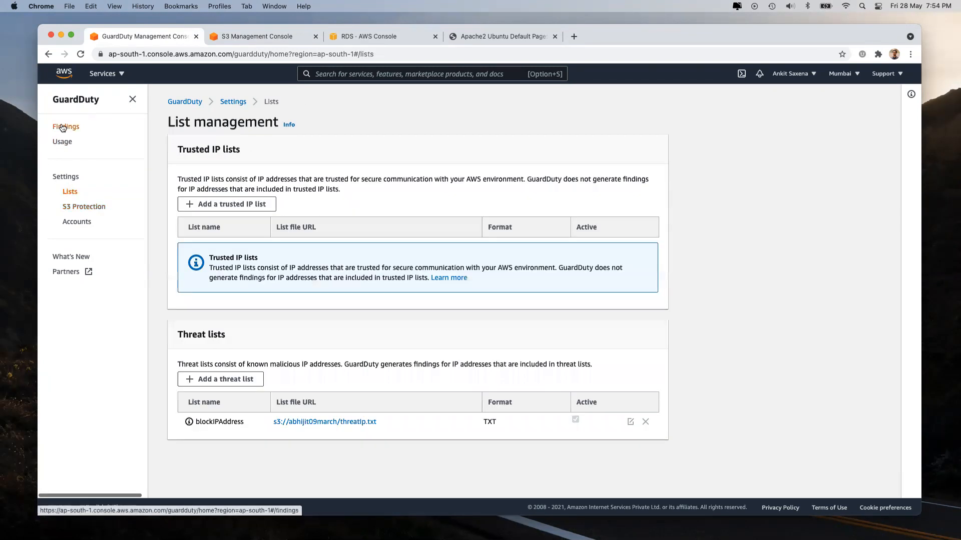
click(63, 127)
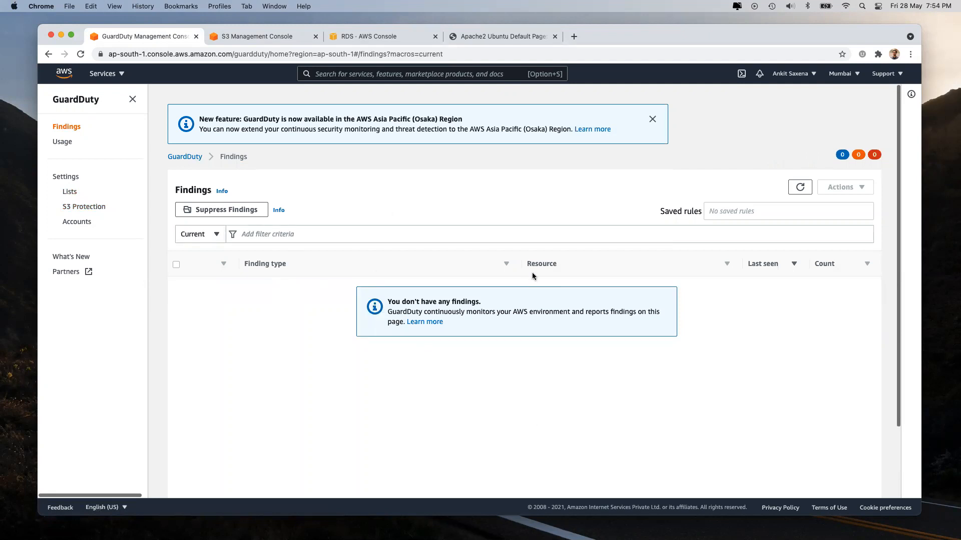
click(73, 224)
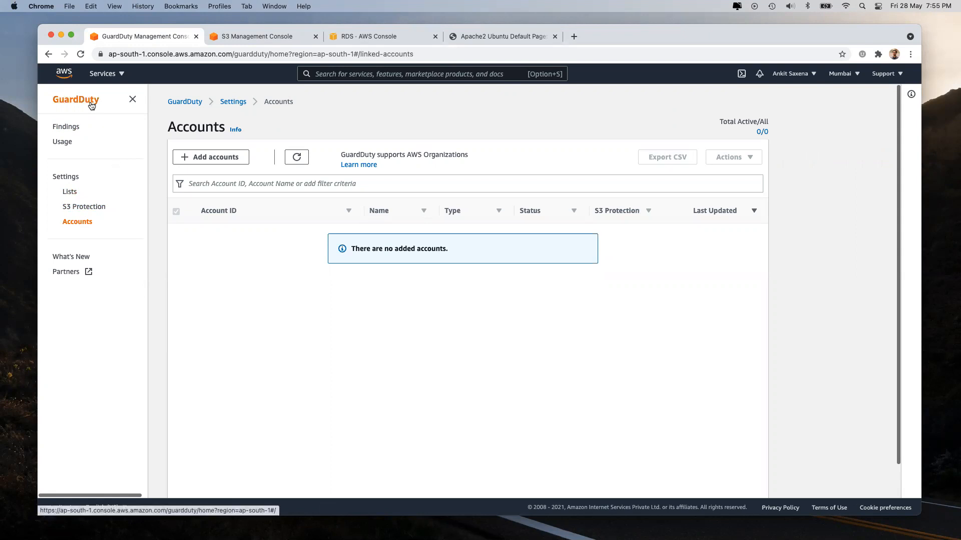
click(66, 127)
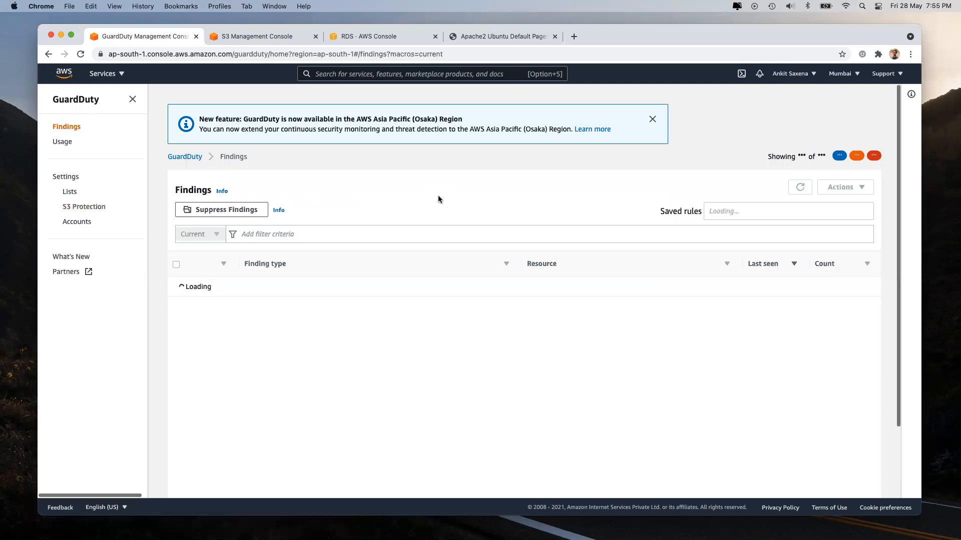
click(104, 73)
scroll(560, 298, down, 10)
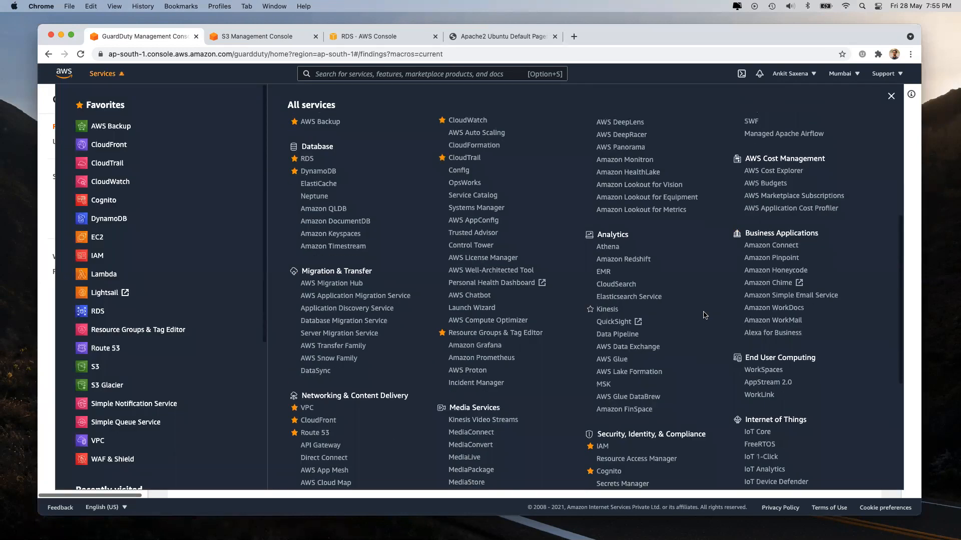
click(608, 303)
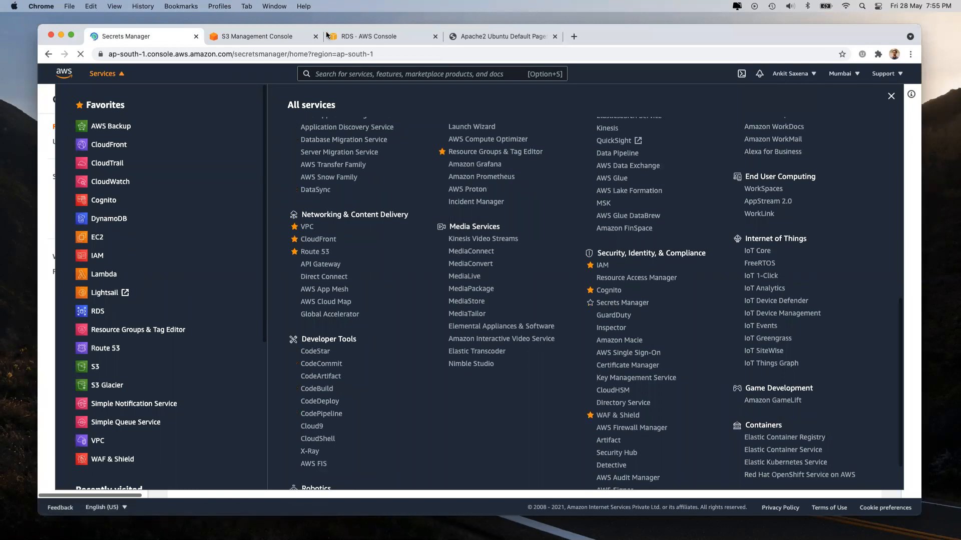
Step: Check database-1's status in RDS, then read Secrets Manager's description and $0.40-per-secret pricing
click(343, 34)
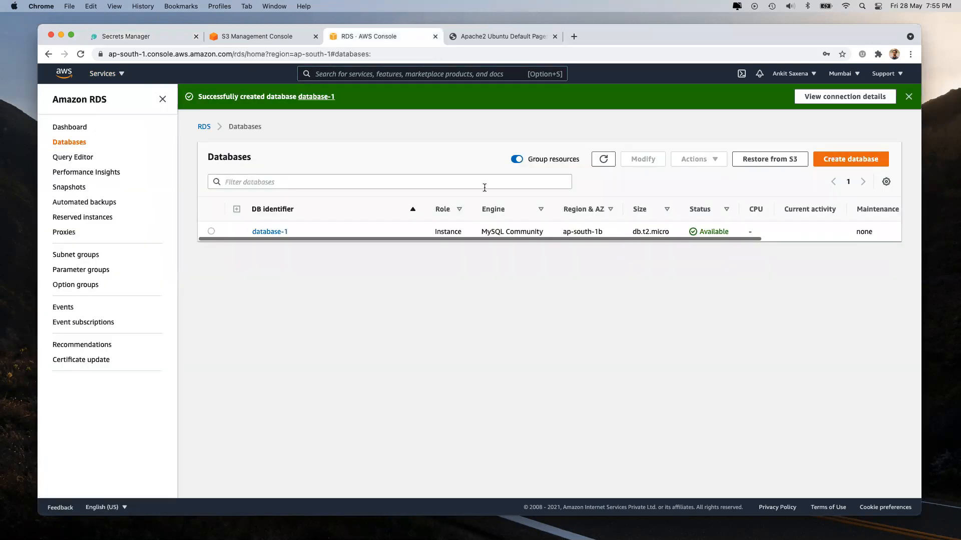
click(149, 37)
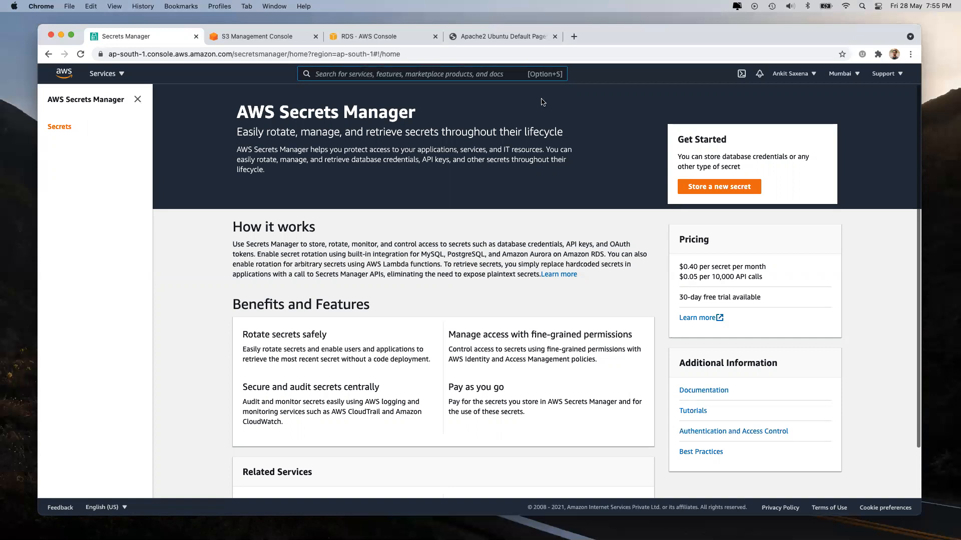
drag(309, 245, 487, 252)
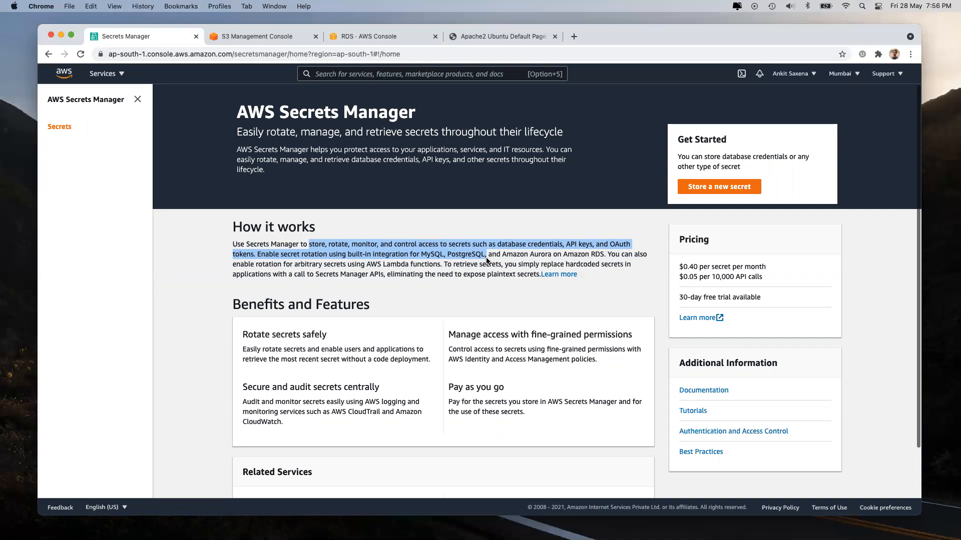
click(507, 233)
drag(679, 268, 769, 284)
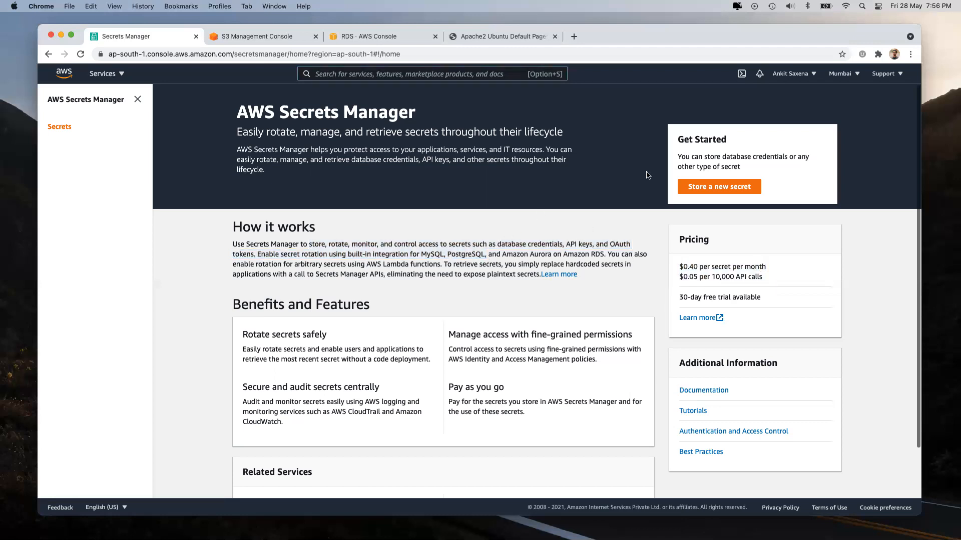
Step: Start storing a new secret and select database-1 as its RDS database
click(696, 187)
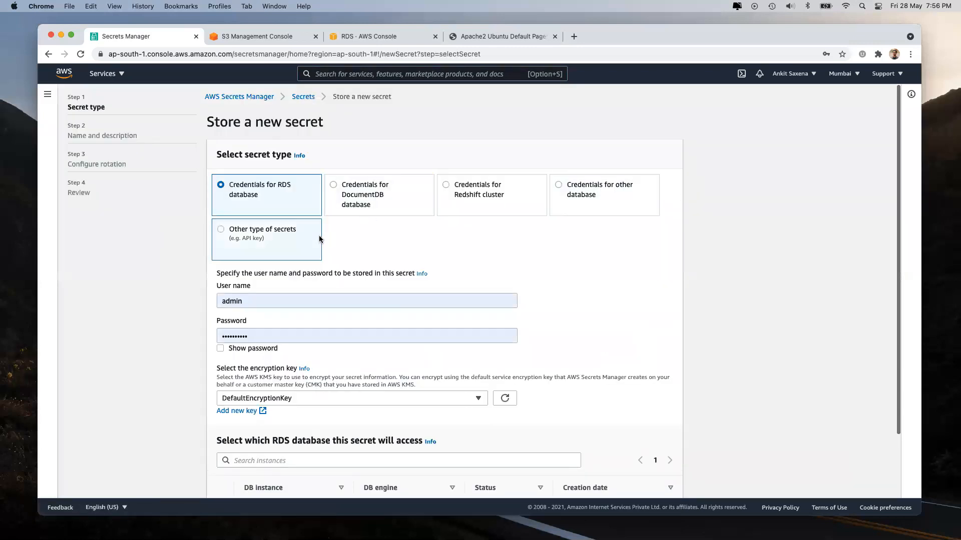
scroll(329, 326, down, 3)
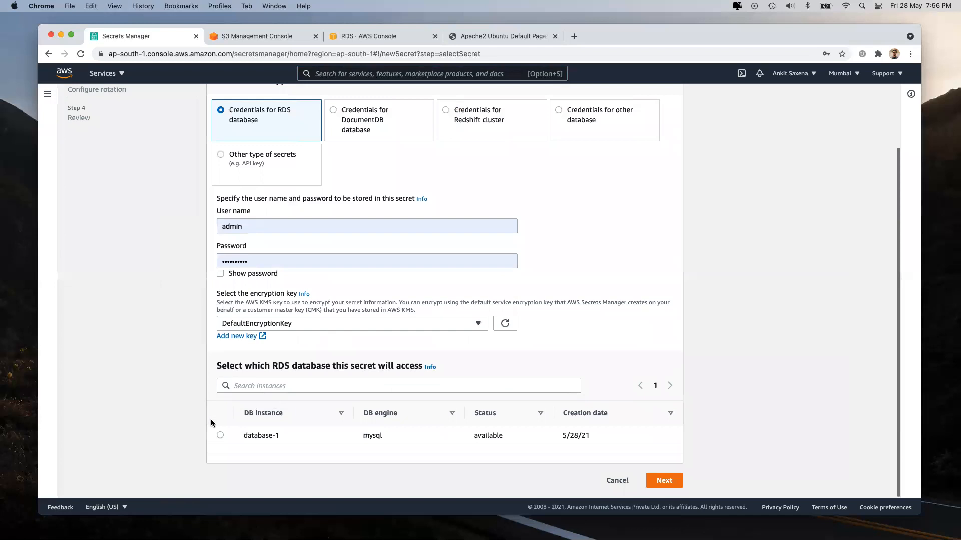
click(219, 435)
drag(244, 435, 427, 439)
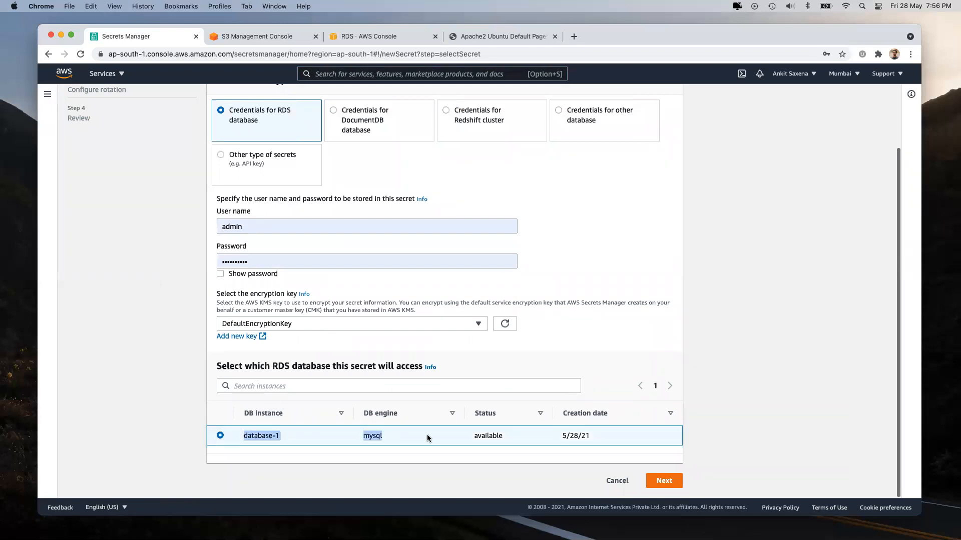
click(425, 435)
drag(242, 435, 520, 438)
Step: Try the DocumentDB, Redshift and other-database (SQL Server) secret types, then return to RDS credentials
scroll(454, 285, up, 2)
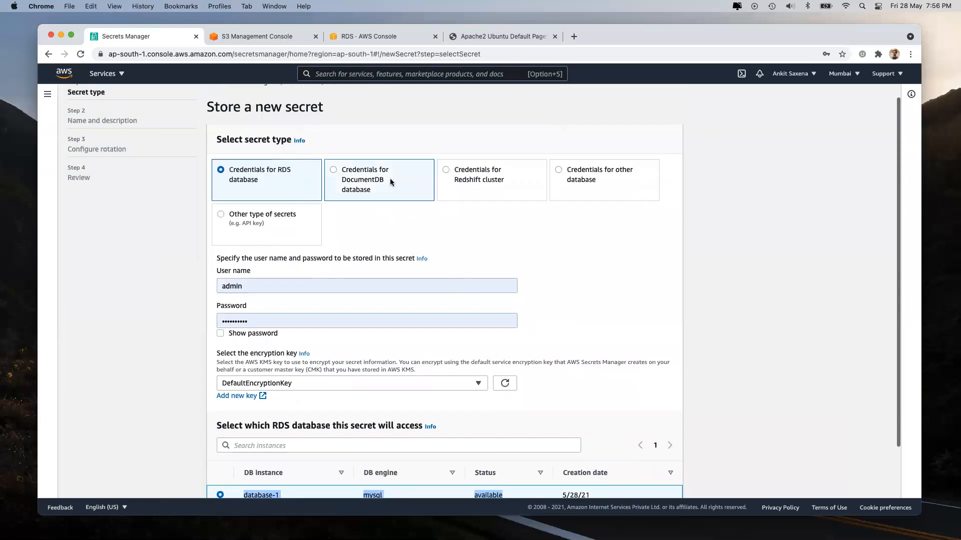
click(390, 178)
click(500, 185)
click(623, 185)
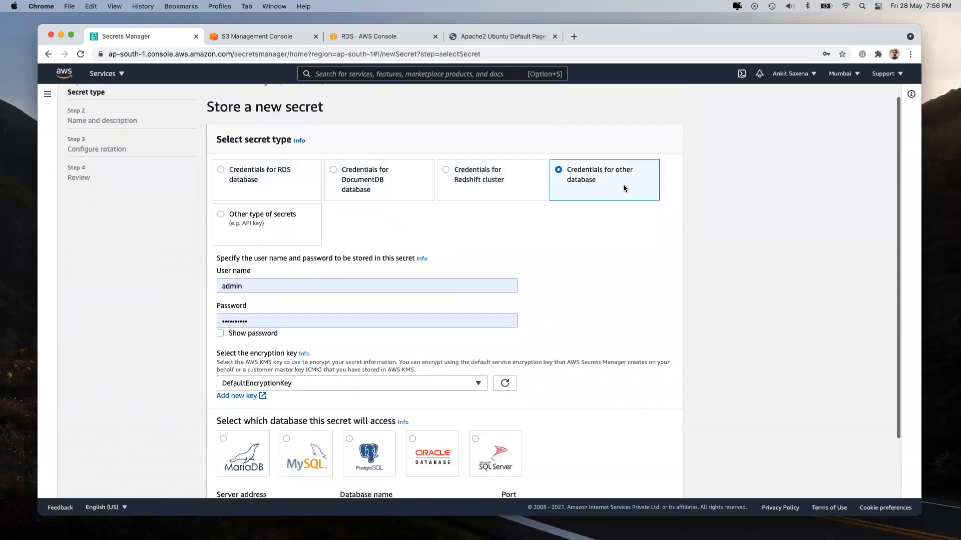
scroll(456, 313, down, 3)
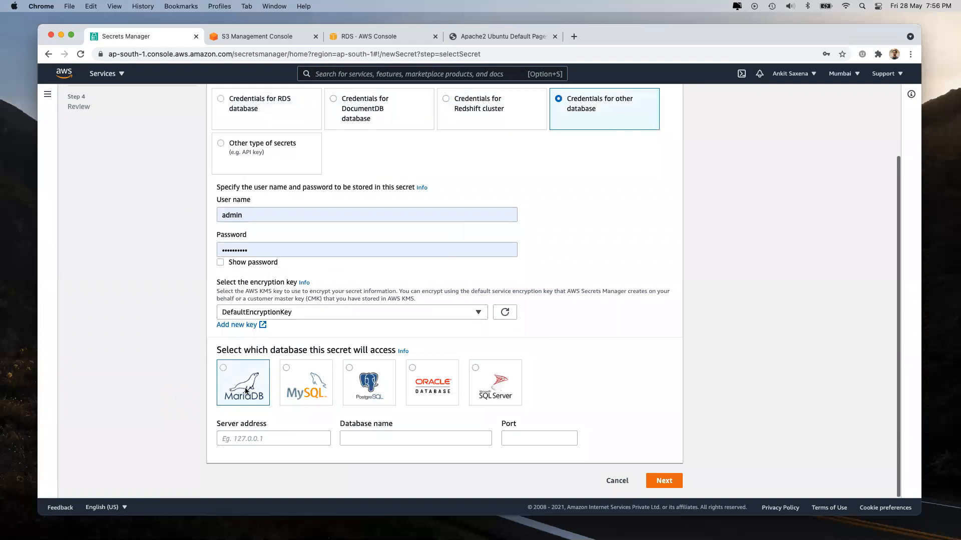
click(505, 380)
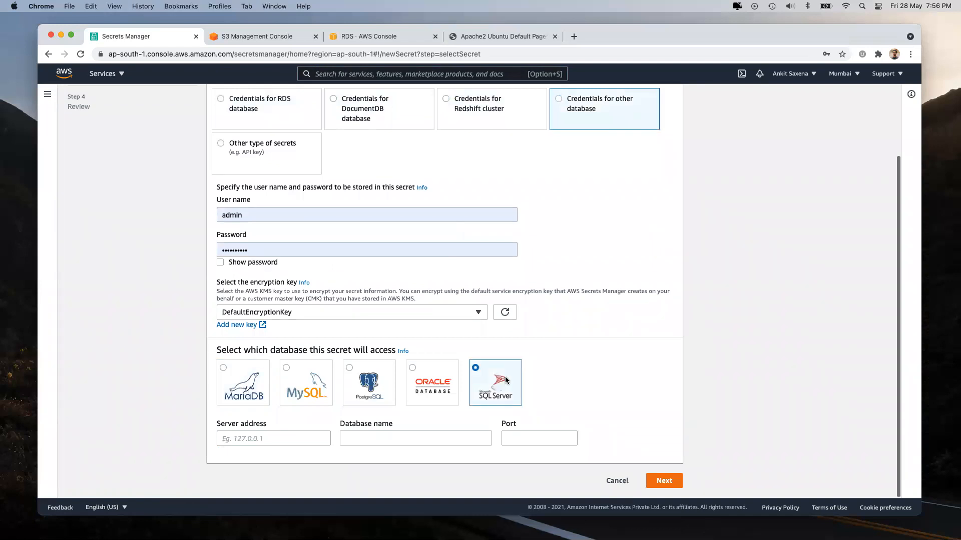
click(260, 439)
click(367, 438)
click(535, 444)
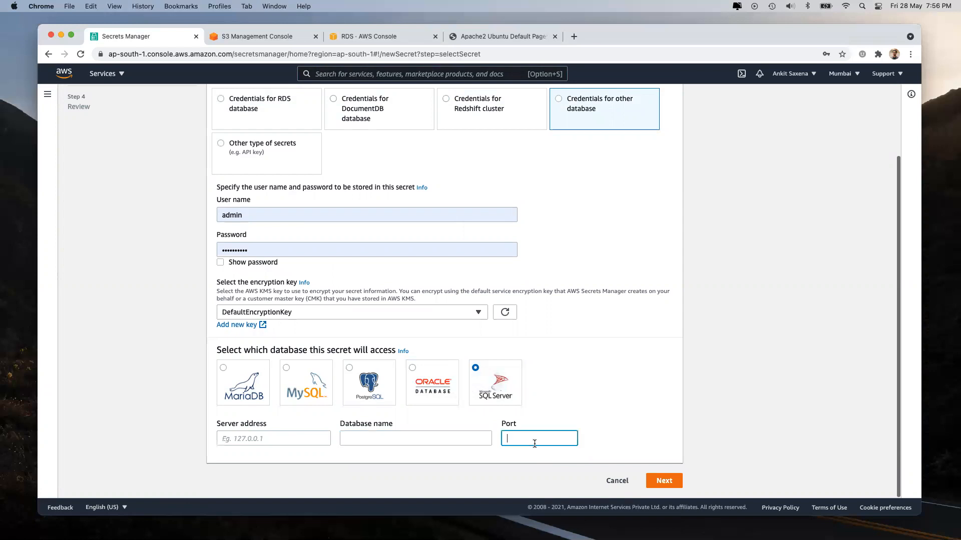
scroll(288, 278, up, 3)
click(270, 193)
Step: Reveal the stored password, replace it, then clear the Password field again
scroll(223, 320, down, 1)
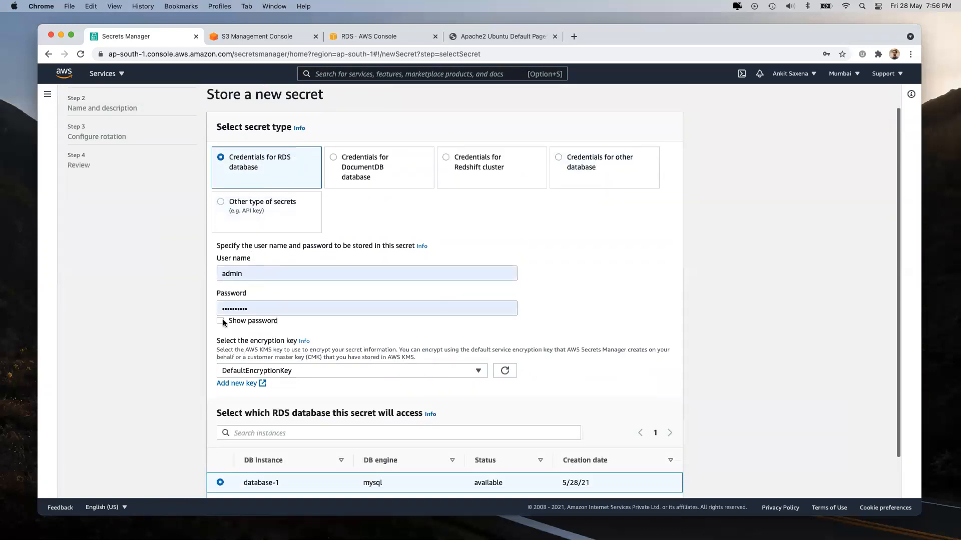
click(220, 321)
drag(264, 309, 198, 312)
key(BackSpace)
text(password)
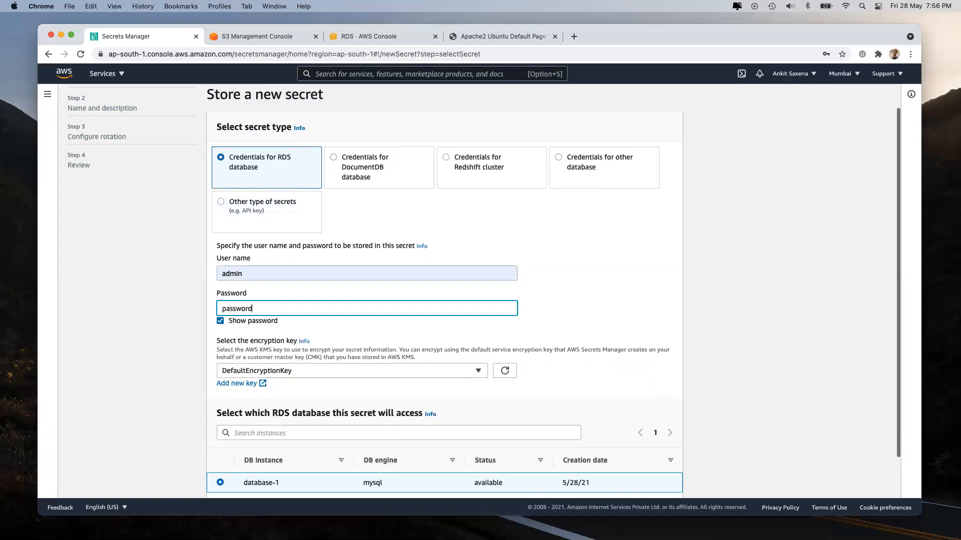
click(753, 318)
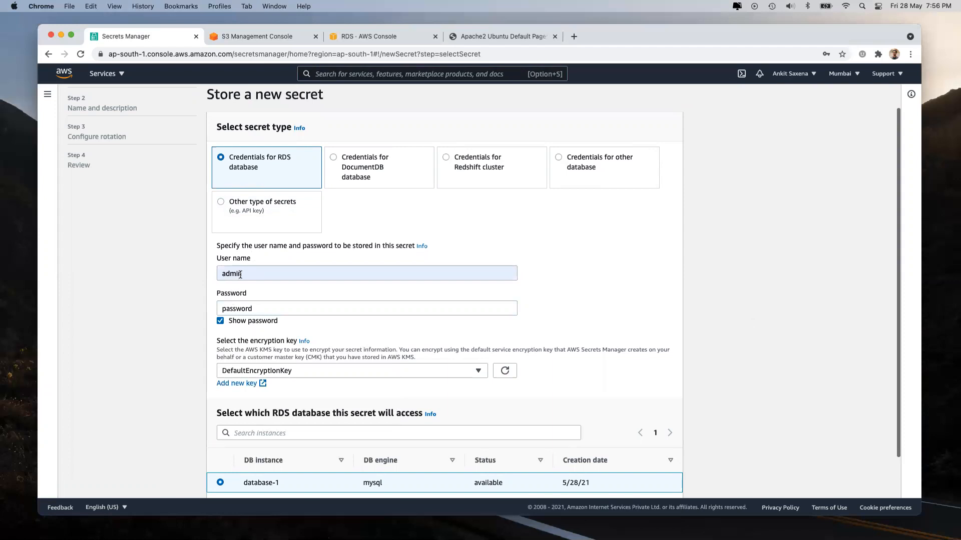
double_click(249, 309)
key(BackSpace)
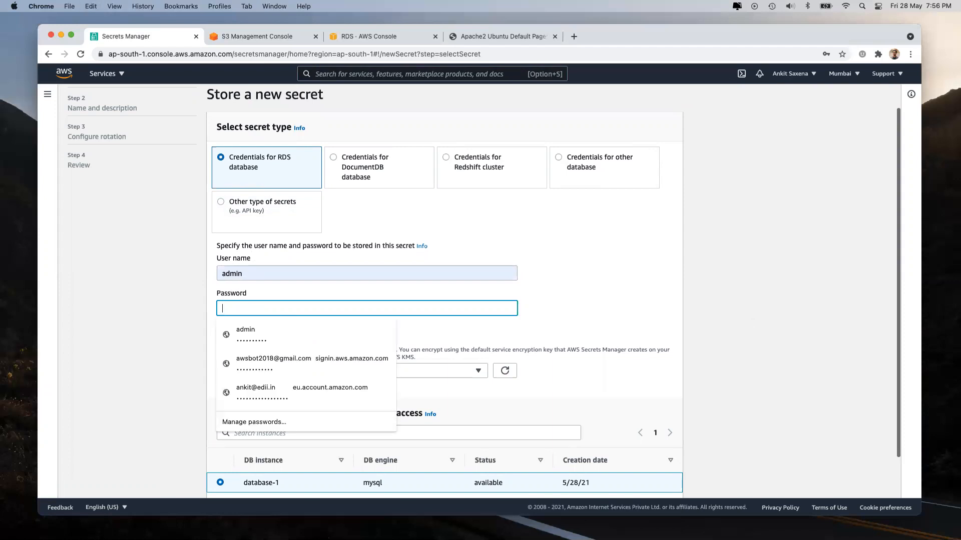
click(785, 332)
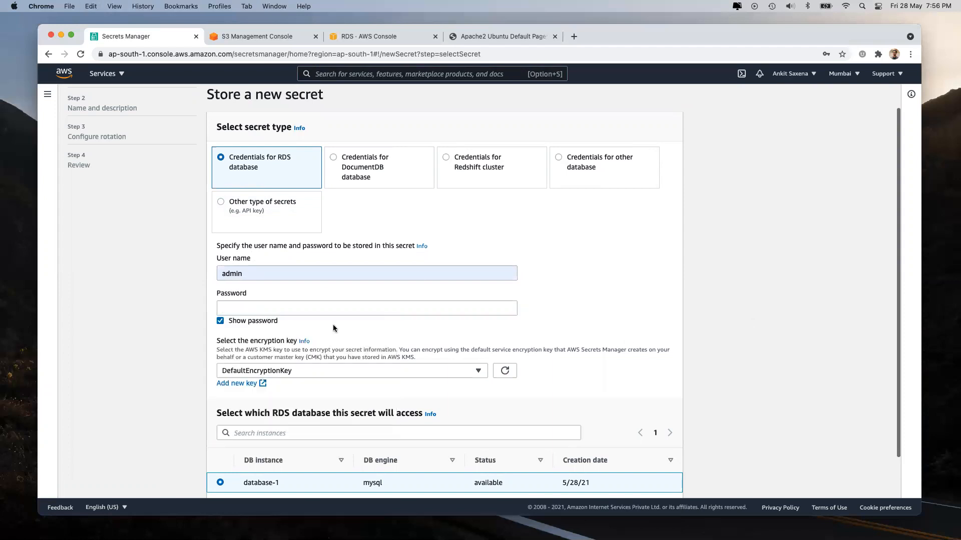
Step: Enter a new password for the admin user and advance to Name and description
scroll(333, 327, down, 2)
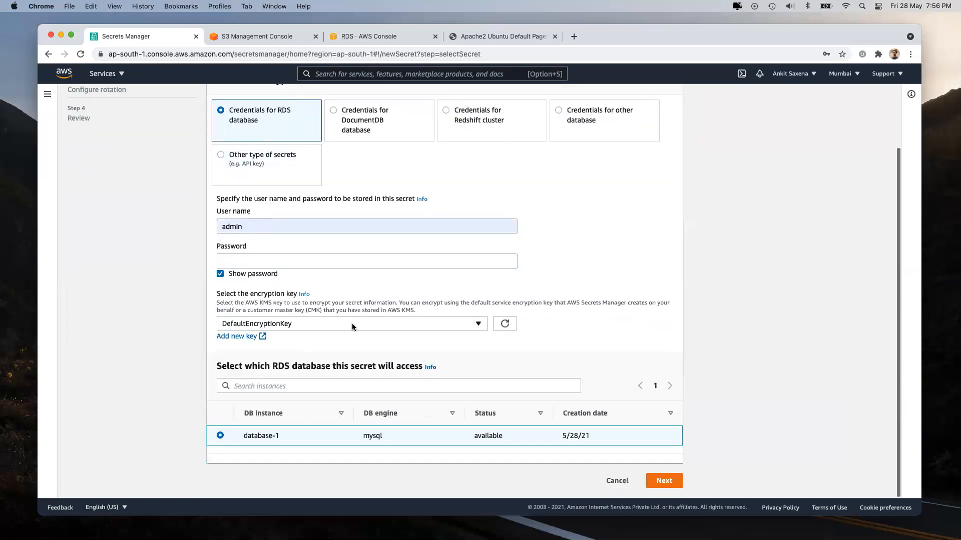
click(255, 259)
text(password1)
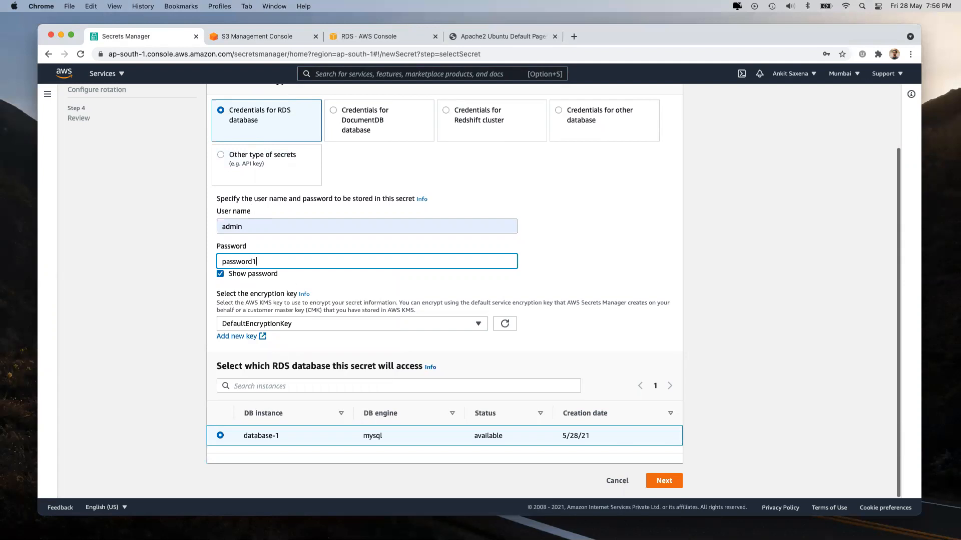
key(BackSpace)
click(648, 224)
click(657, 478)
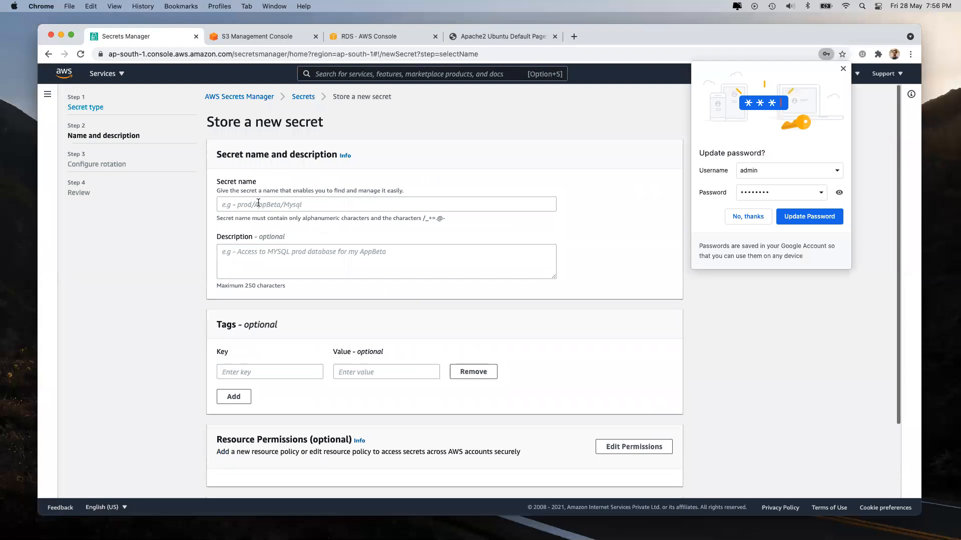
Step: Name the secret 'loginPassword' with description 'Password to login into AWS'
click(258, 203)
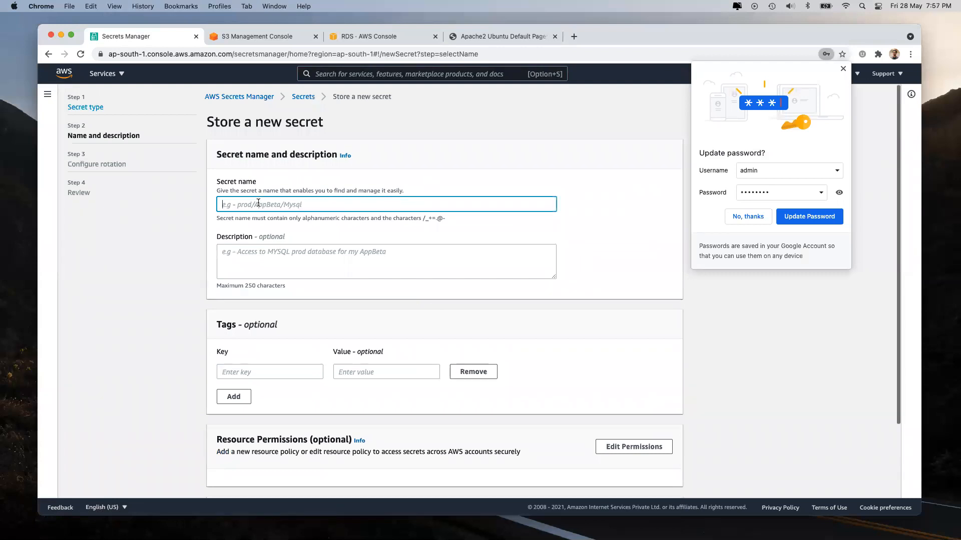
text(loginPassword)
click(265, 254)
click(250, 205)
key(super+a)
click(252, 256)
text(Passwrord )
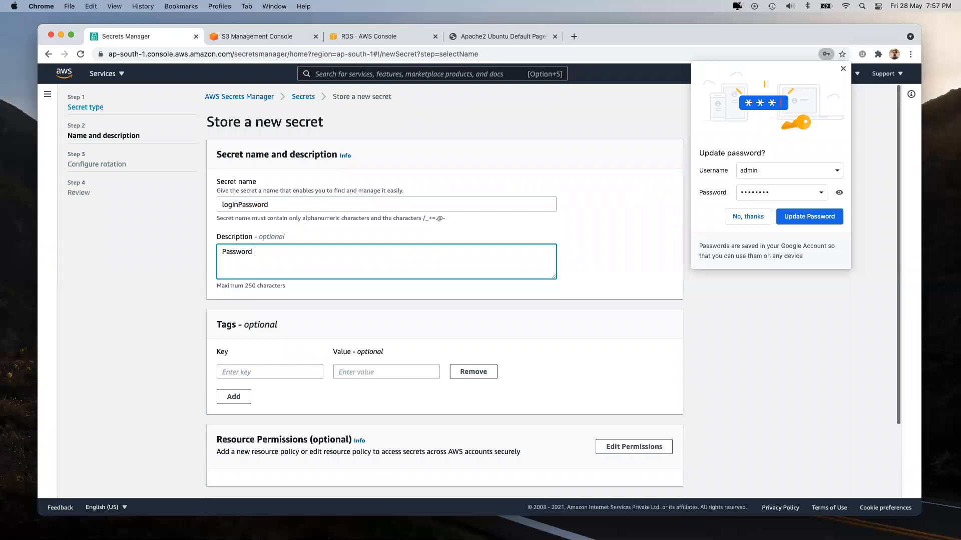
text(to login into AWS)
Step: Decline Chrome's password update prompt and open then close the region list
scroll(416, 380, down, 3)
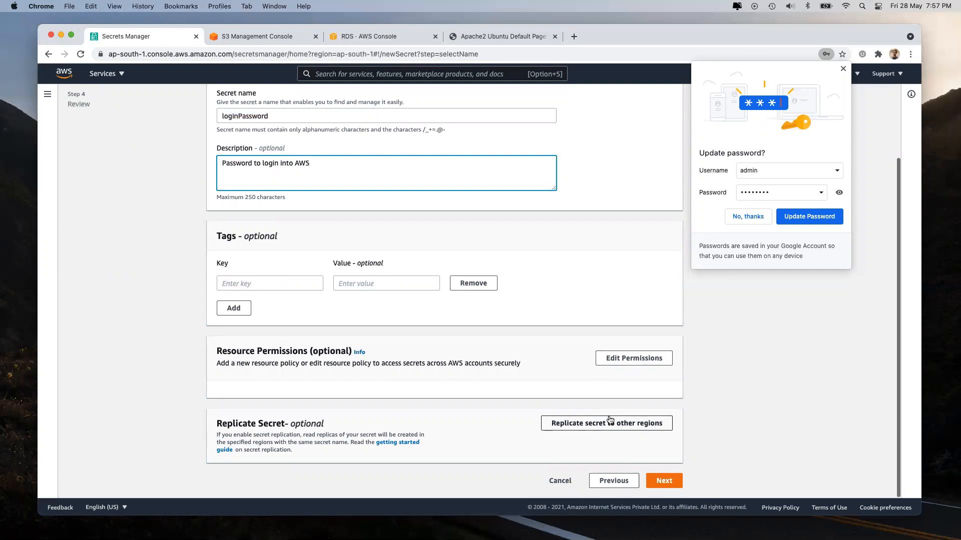
triple_click(278, 423)
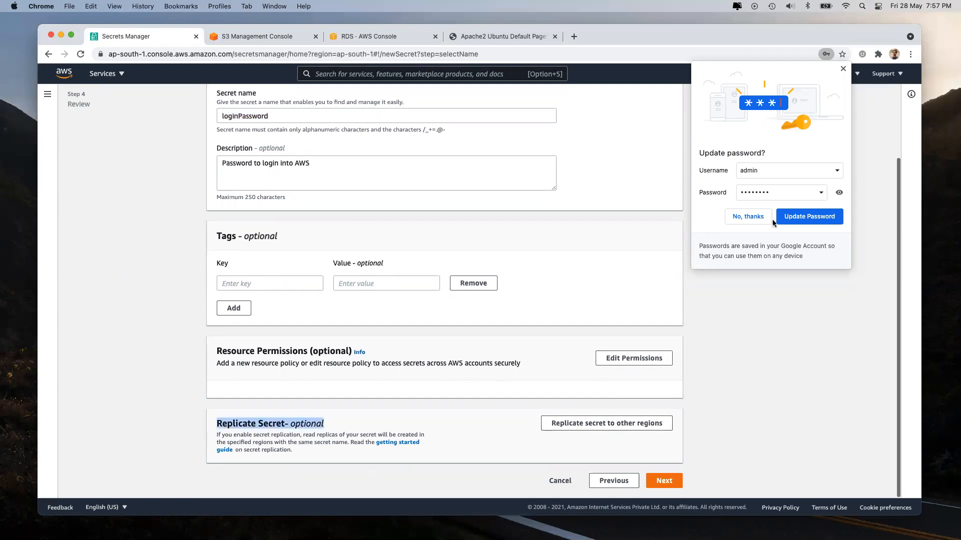
click(750, 217)
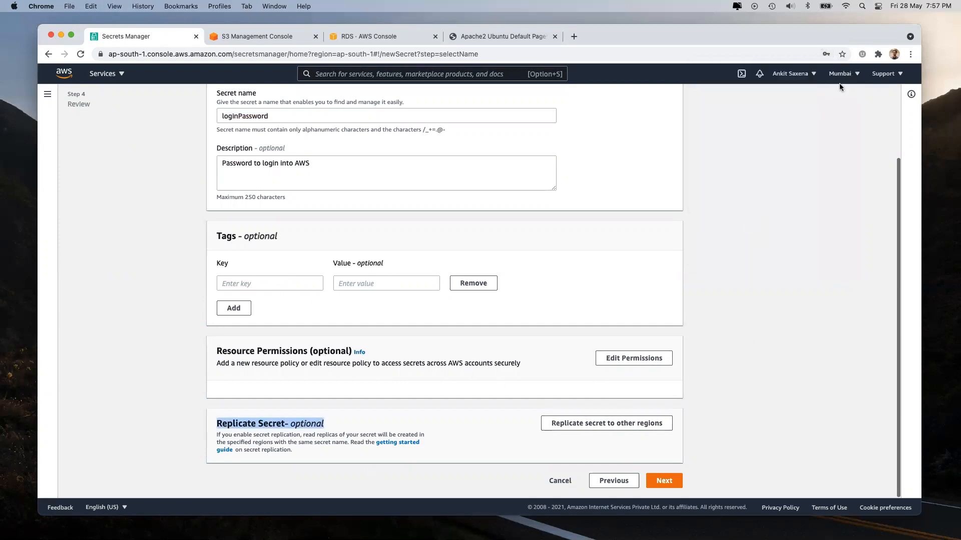
click(838, 78)
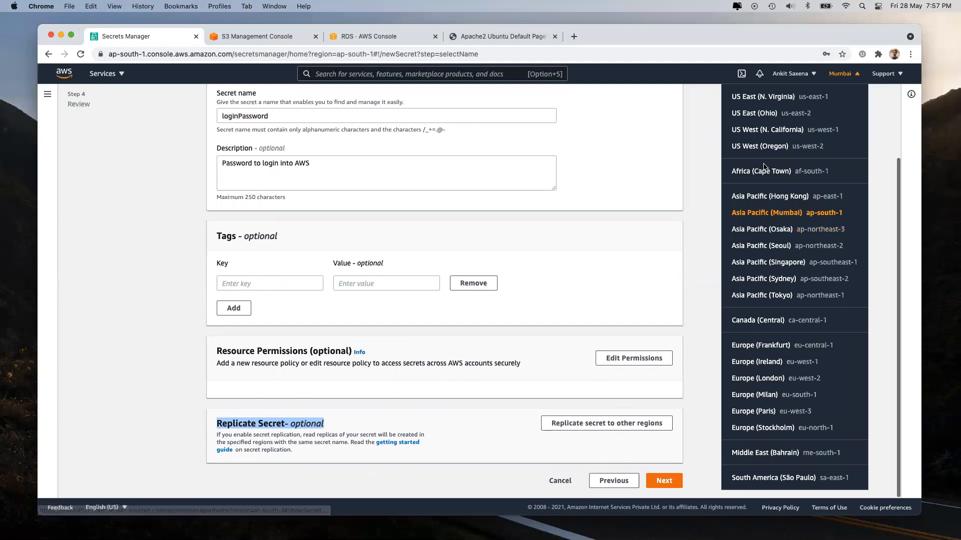
click(703, 261)
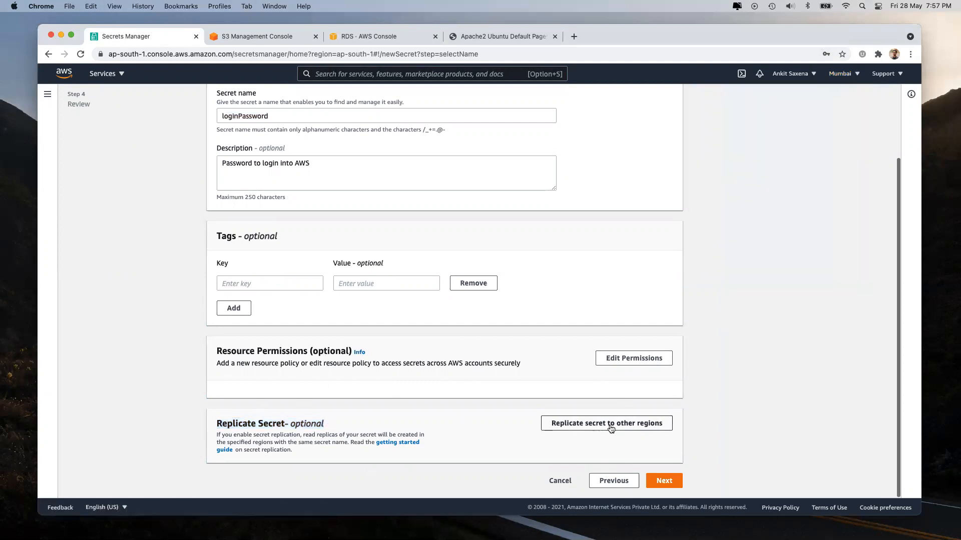
Step: Advance to rotation, enable automatic rotation, and switch to the Apache2 Ubuntu Default Page tab
click(663, 481)
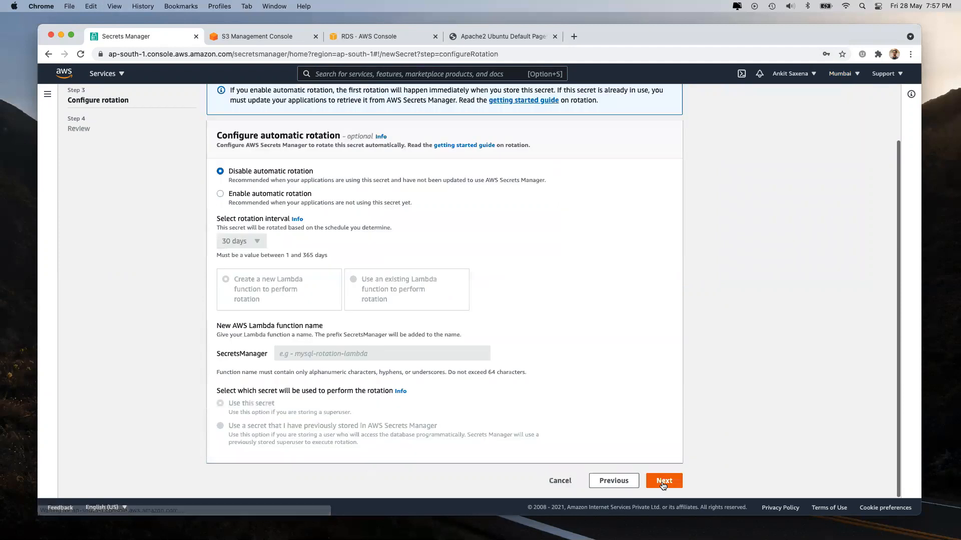
scroll(449, 254, up, 3)
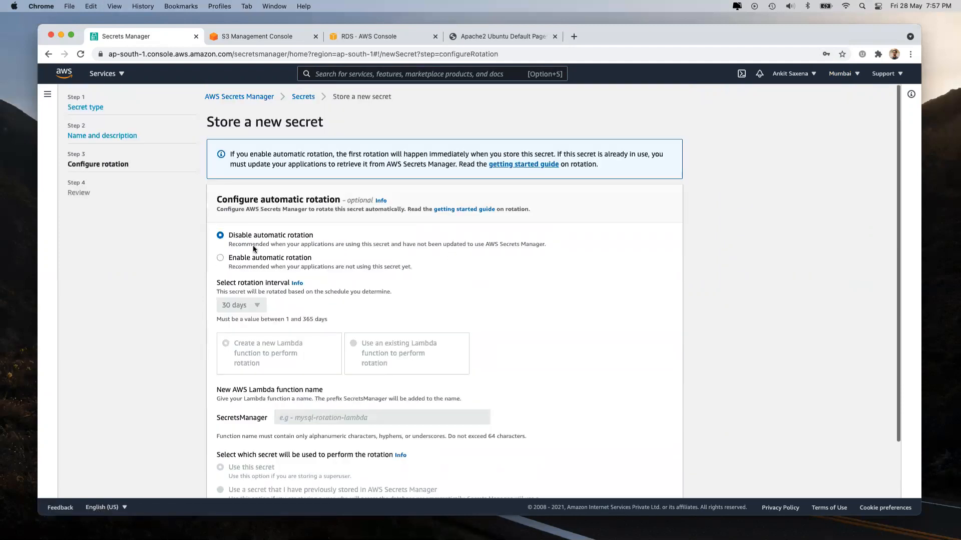
click(248, 258)
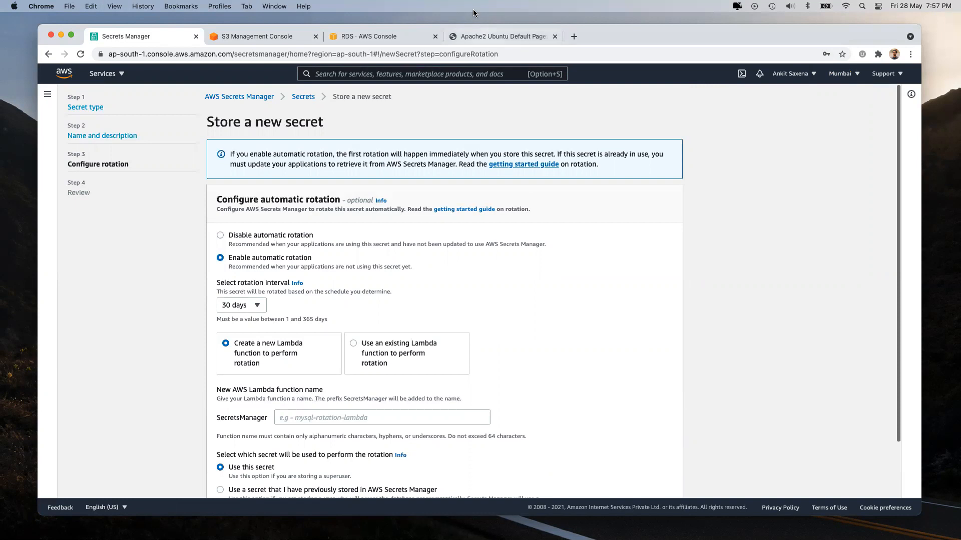
click(481, 36)
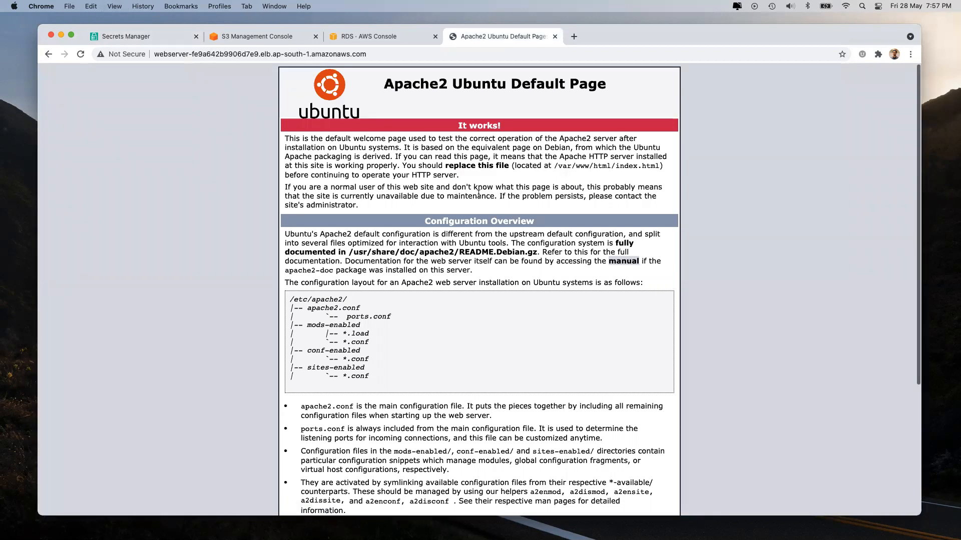
Step: Switch back to the Secrets Manager tab showing 30-day automatic rotation
click(135, 37)
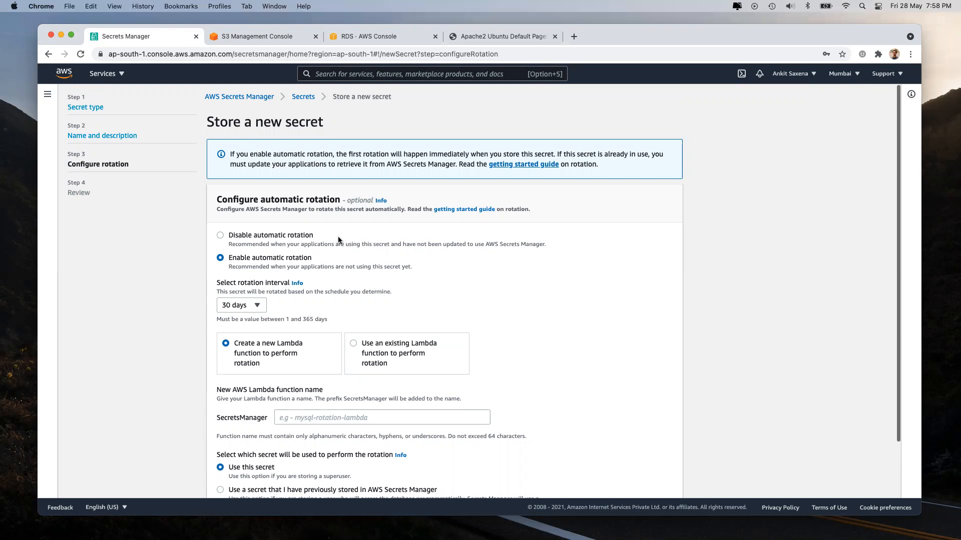
double_click(252, 56)
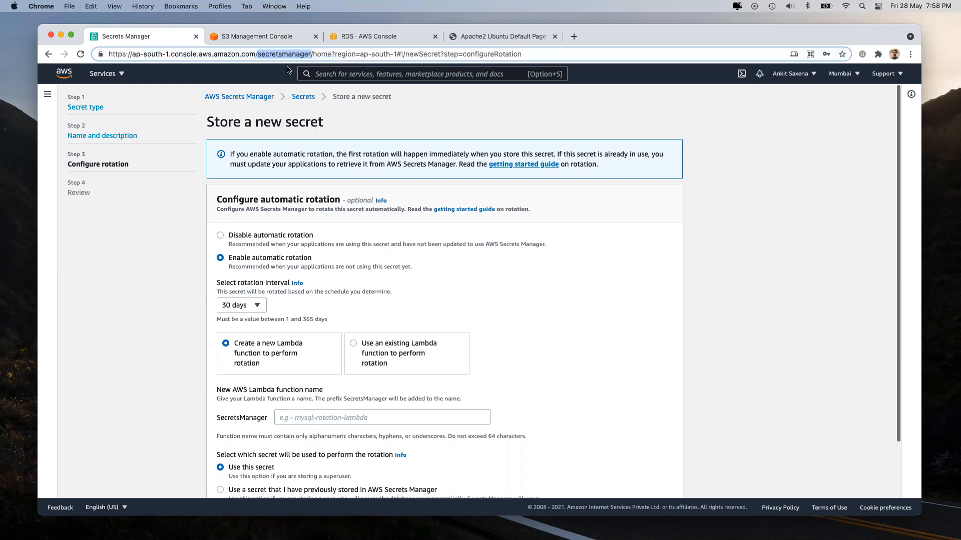
scroll(278, 282, down, 1)
scroll(277, 282, down, 5)
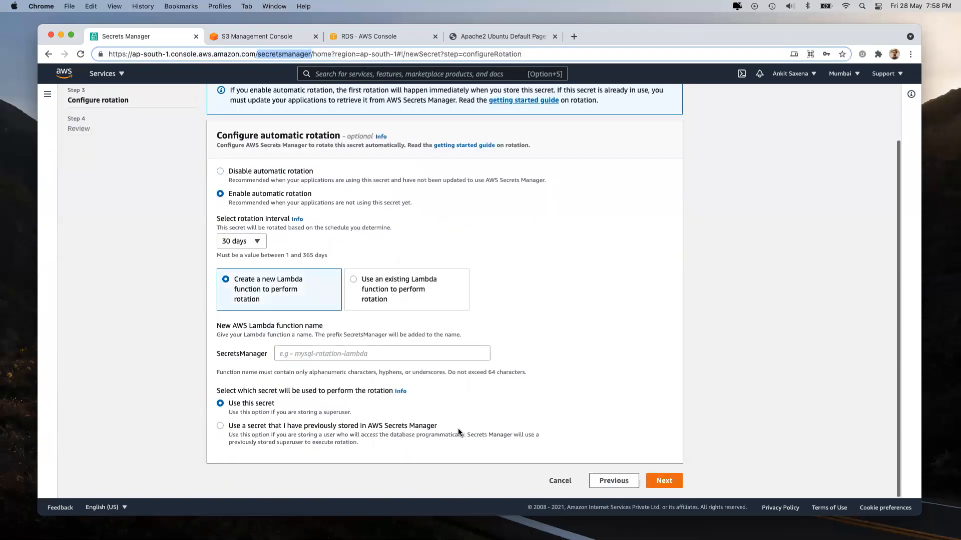
click(619, 479)
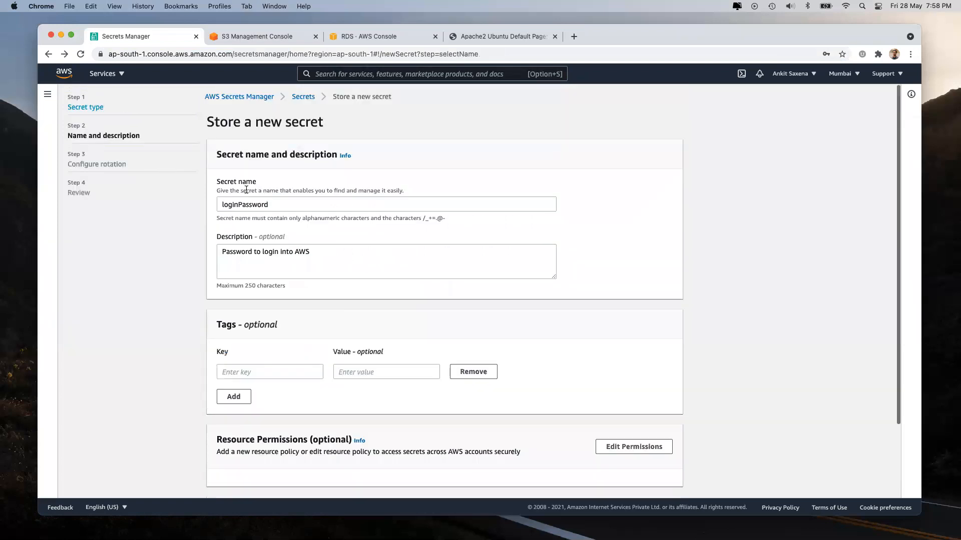
double_click(278, 204)
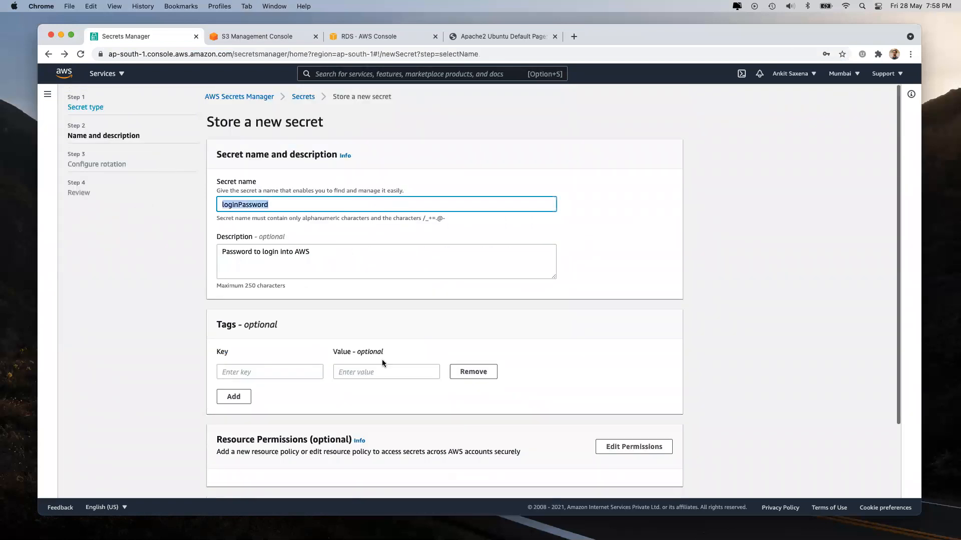
scroll(383, 360, down, 3)
click(664, 482)
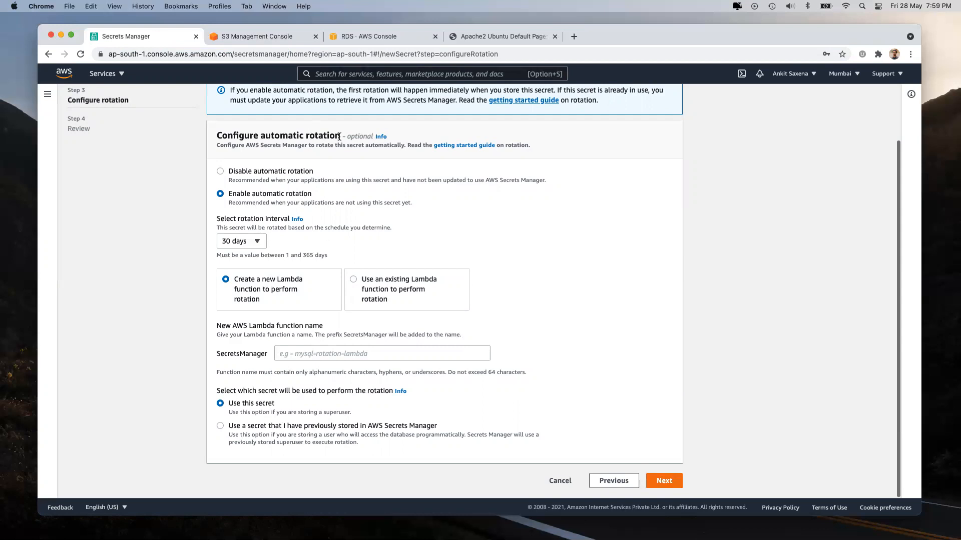
double_click(264, 52)
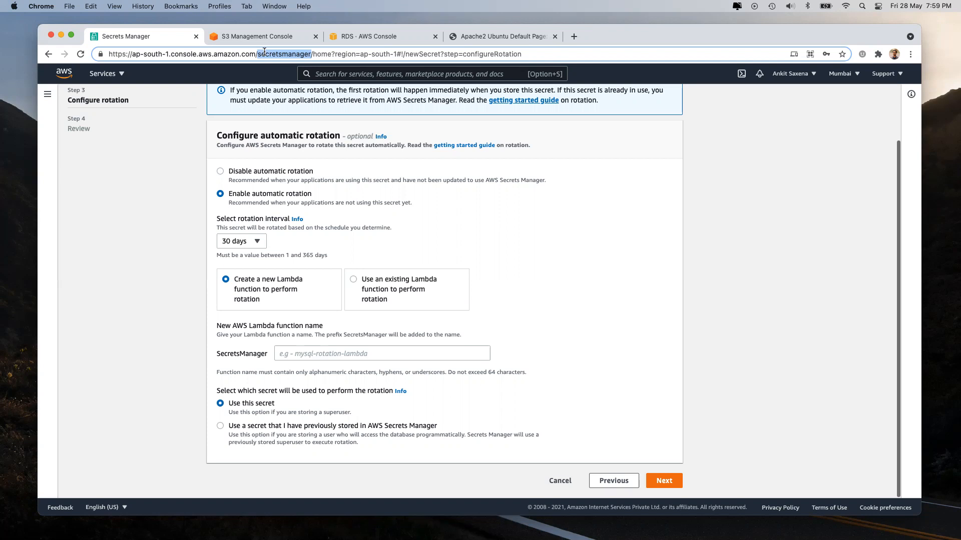
Step: Rotate the secret with the existing Lambda function createS3BucketWithLambda and advance to Review
double_click(271, 54)
double_click(271, 53)
scroll(437, 260, up, 2)
scroll(437, 257, down, 2)
click(655, 485)
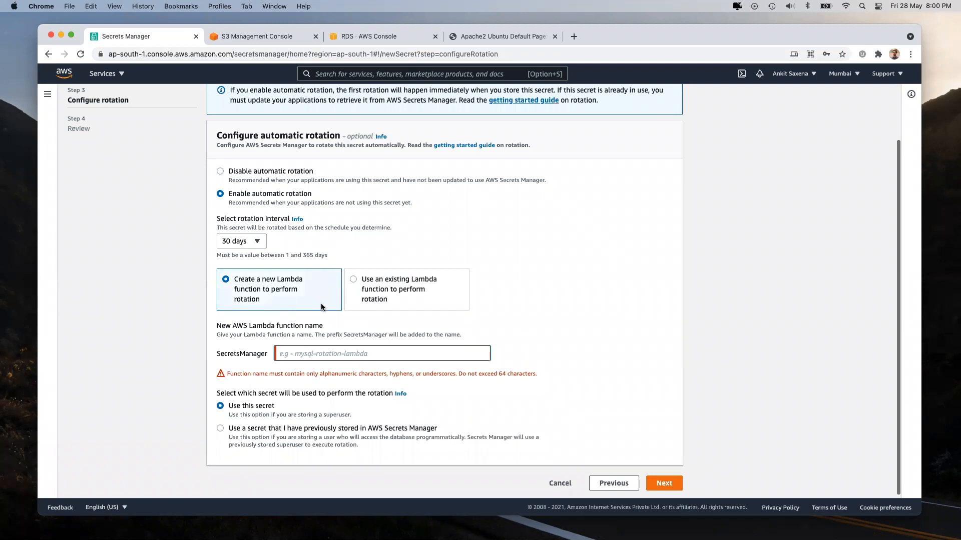
click(390, 292)
scroll(600, 428, down, 1)
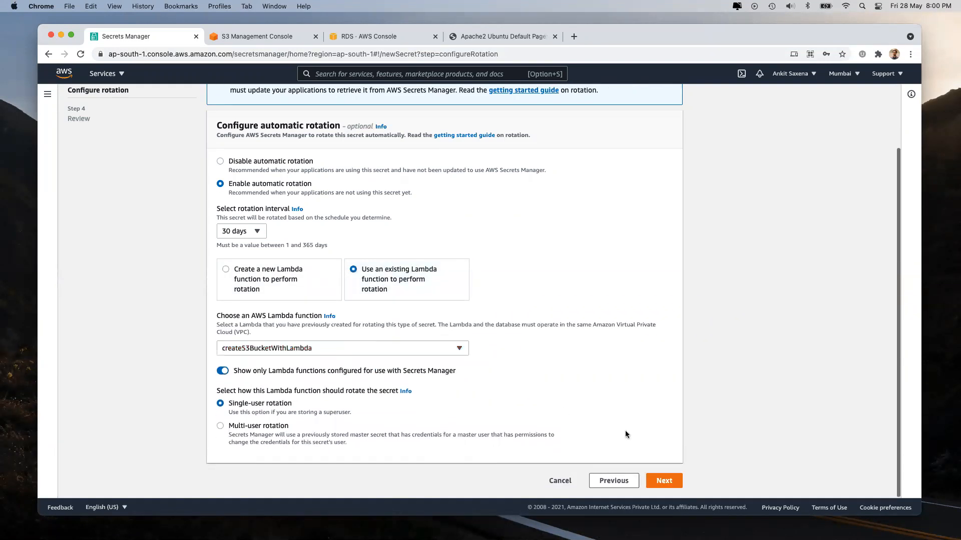
click(667, 481)
scroll(472, 251, down, 7)
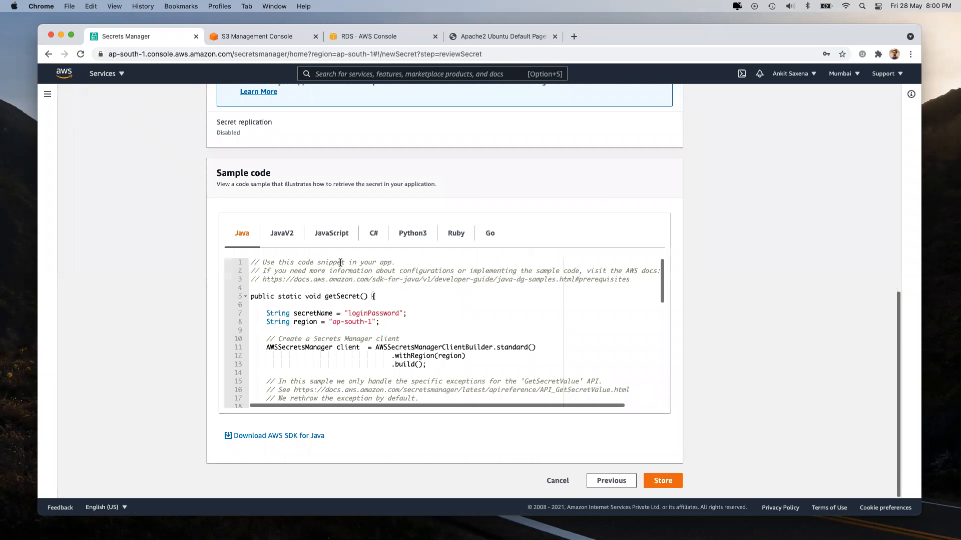
Step: Show the JavaScript sample code and select secretName in the getSecretValue call on line 21
click(331, 233)
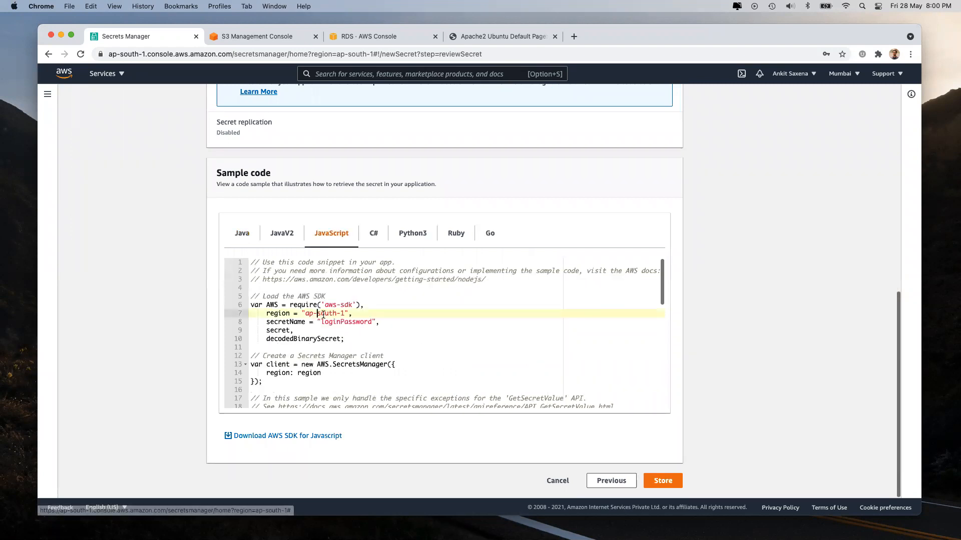
scroll(334, 331, down, 6)
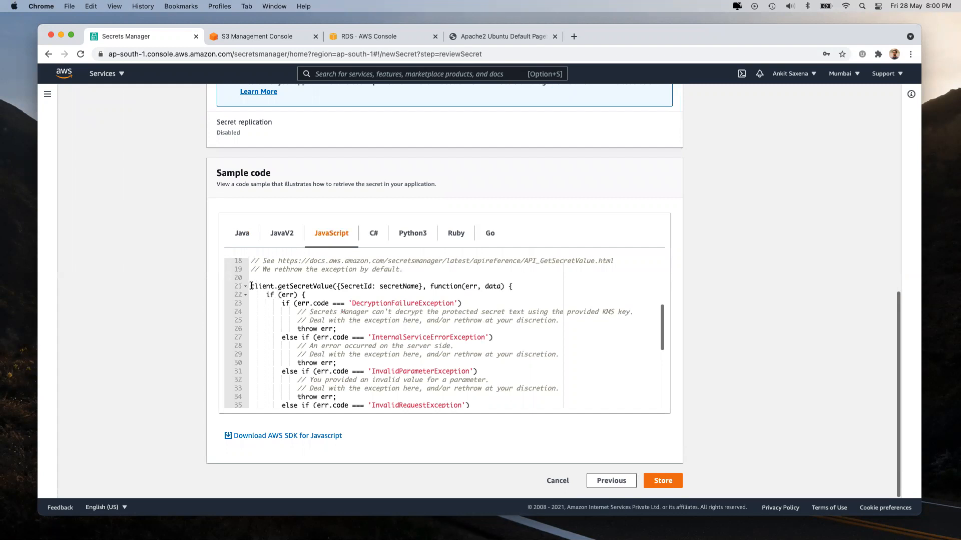
drag(251, 286, 333, 284)
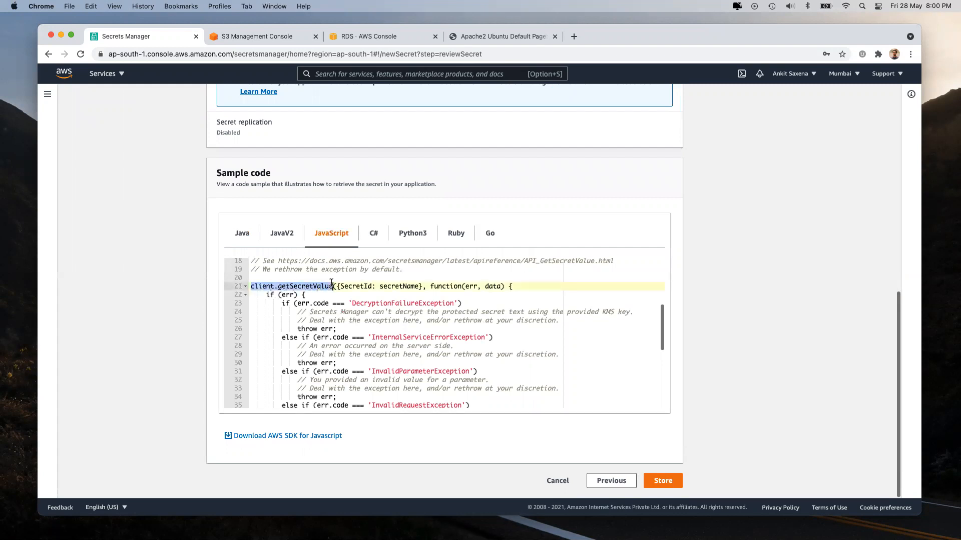
click(332, 284)
click(410, 284)
double_click(410, 284)
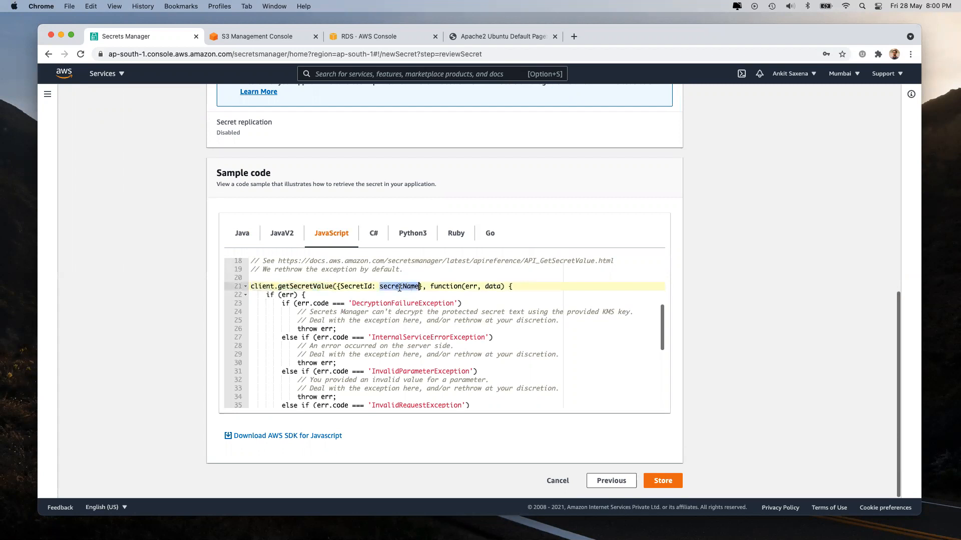
scroll(400, 287, up, 15)
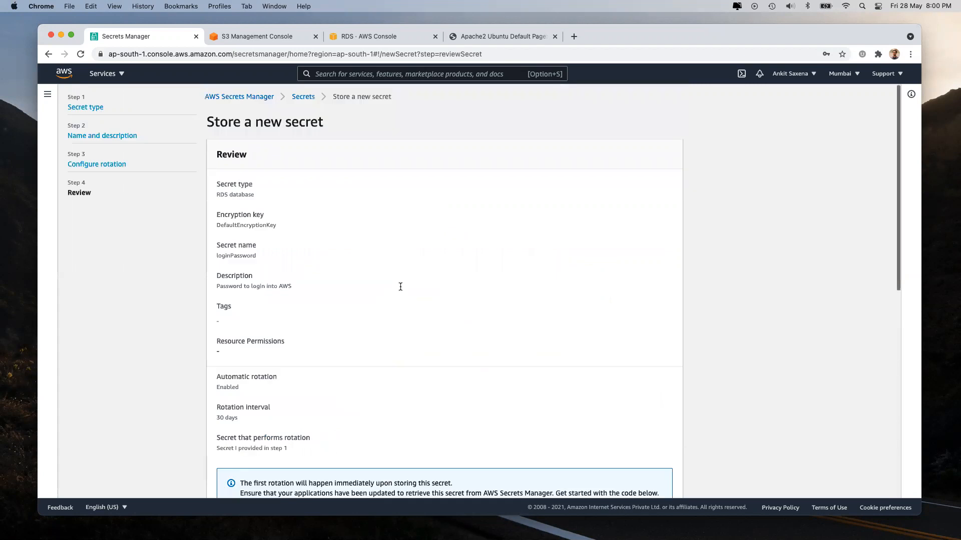
Step: Revisit the loginPassword name step, return to Review, and select the Buffer call on line 50
click(121, 136)
double_click(292, 208)
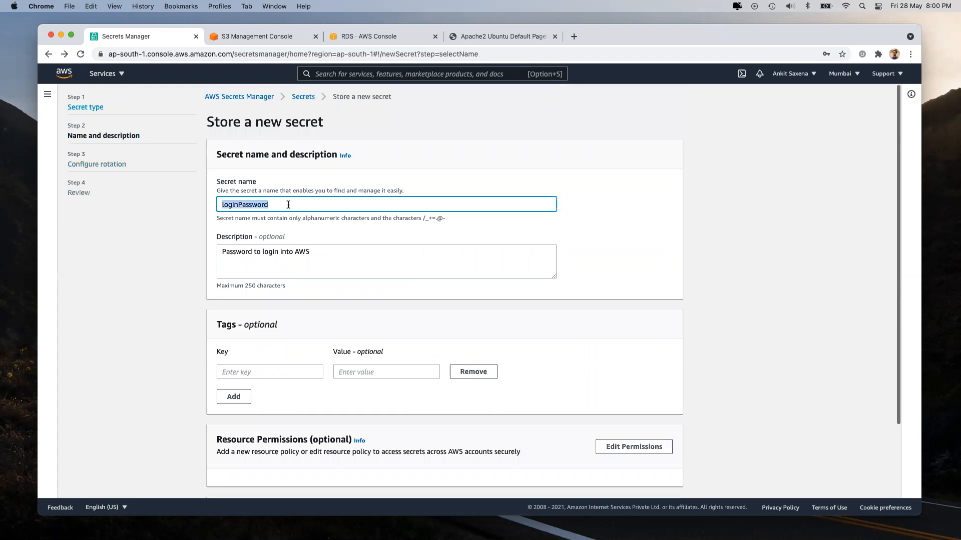
scroll(413, 341, down, 3)
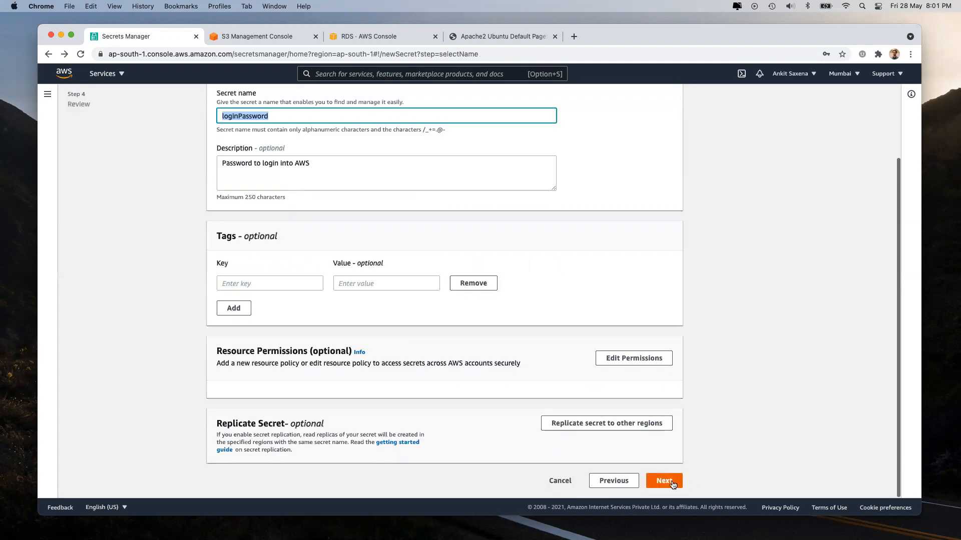
click(665, 481)
click(665, 481)
scroll(458, 429, down, 15)
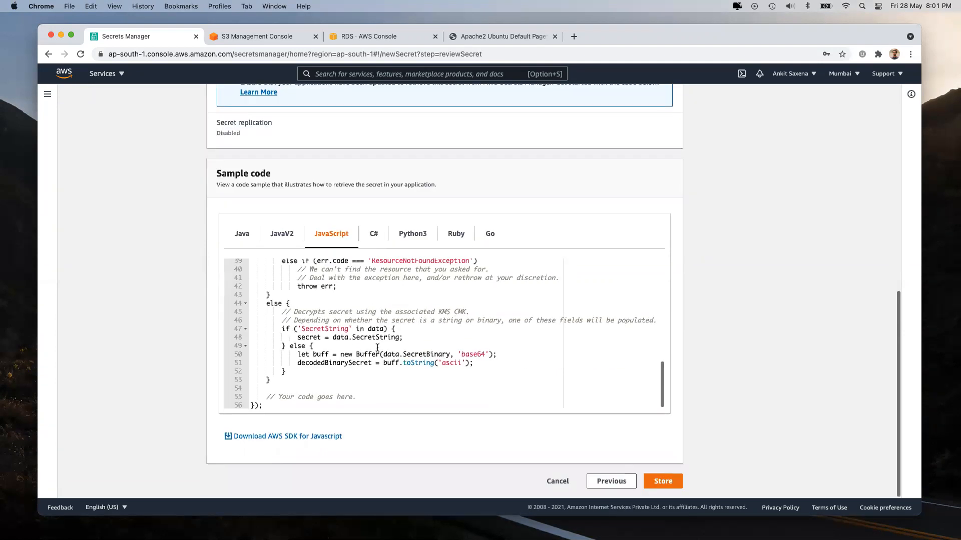
drag(348, 353, 495, 353)
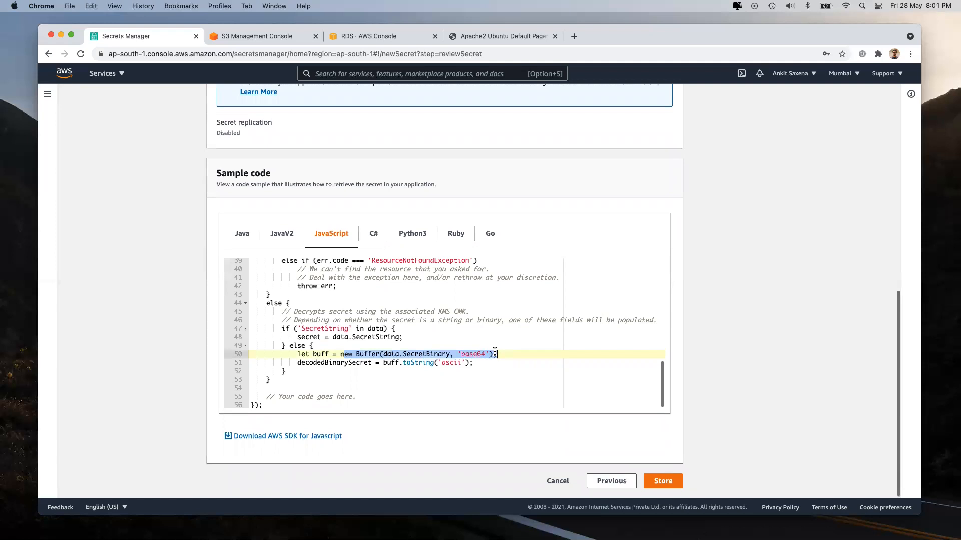
click(287, 54)
Step: Discard random text typed into the address bar, restoring the page address
text(sdhvkjshjvkhafjklsg)
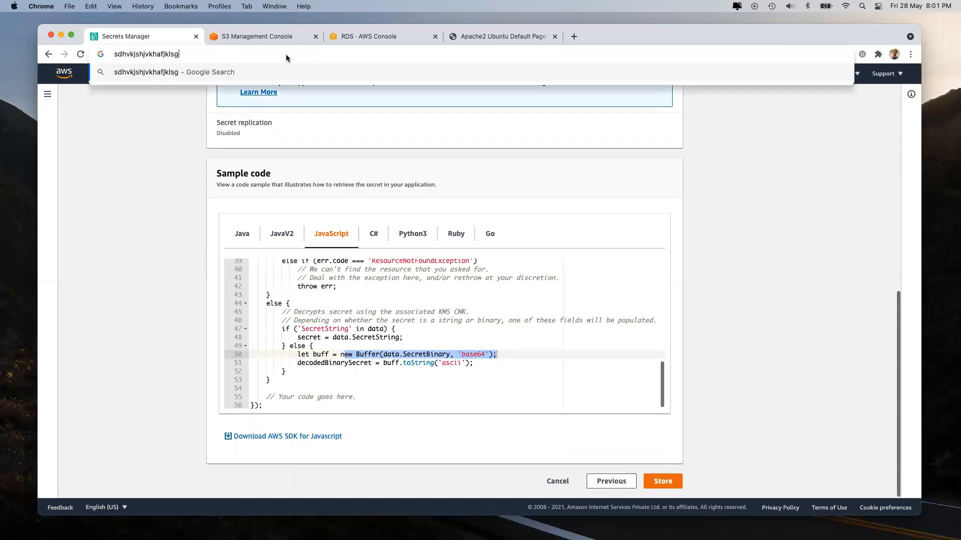
text(vkgafhvbfakjgvjklsafgjvgasjkgvkwrg7924yjkbriylgfk mnvnwyflv2lu)
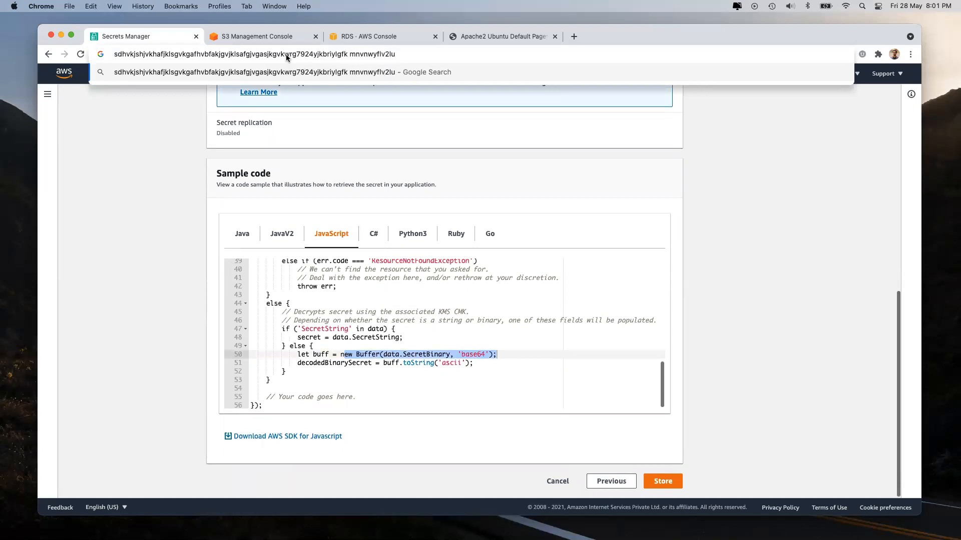
key(Escape)
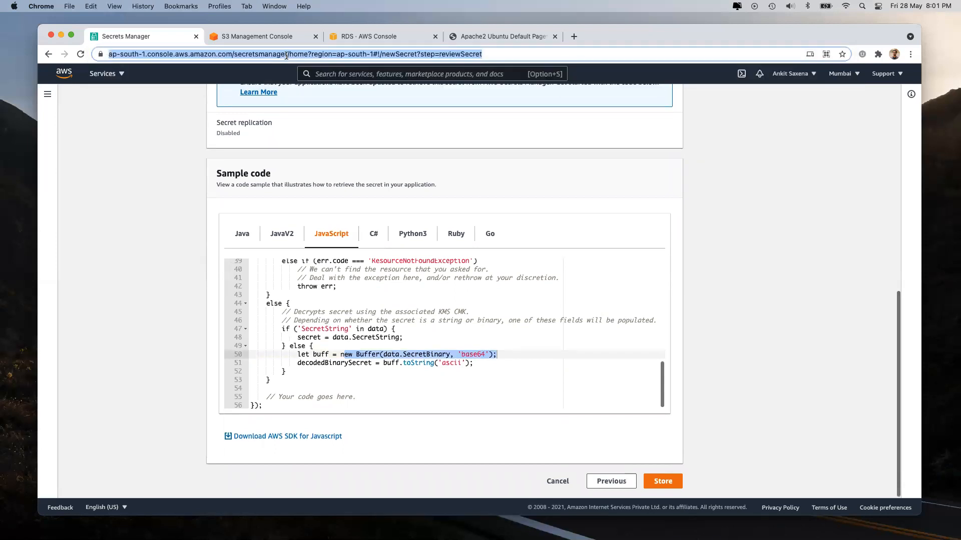
click(742, 303)
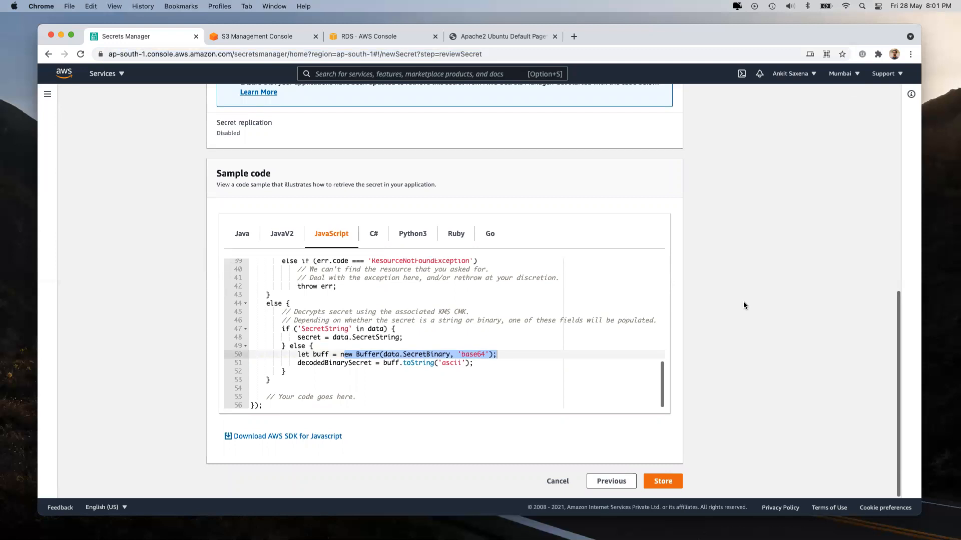
scroll(444, 309, up, 10)
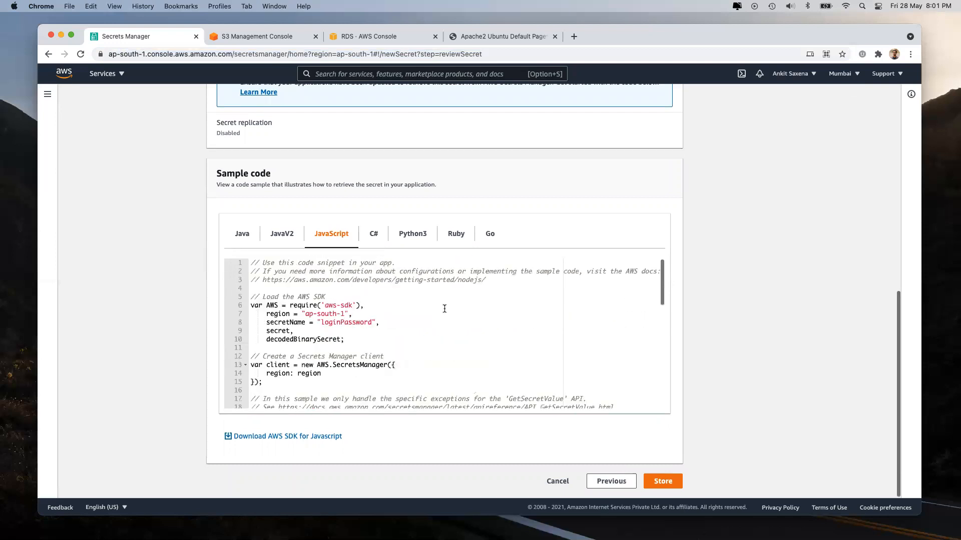
scroll(265, 360, down, 2)
Step: Highlight secretName and decodedBinarySecret in the sample code, then cancel storing the secret
drag(299, 310, 397, 310)
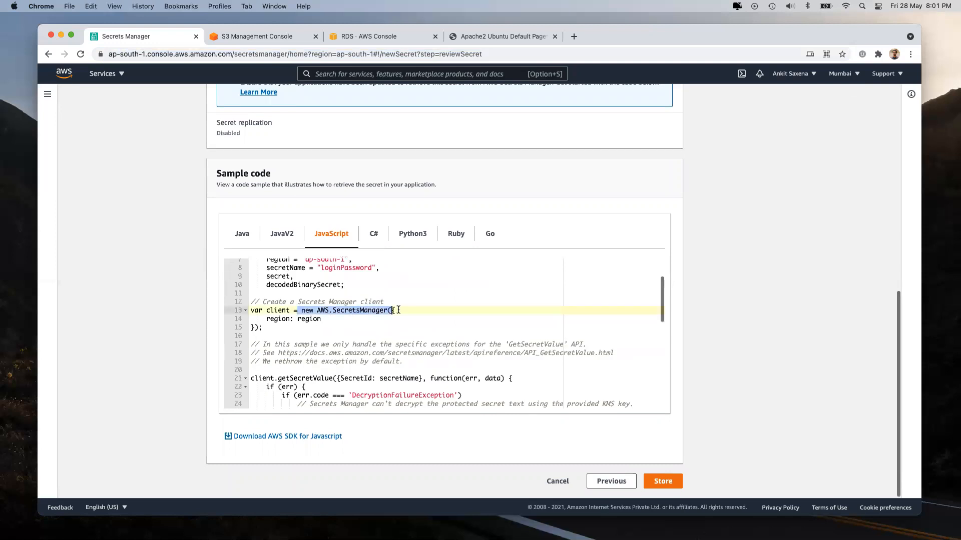
scroll(398, 310, down, 4)
drag(278, 283, 349, 283)
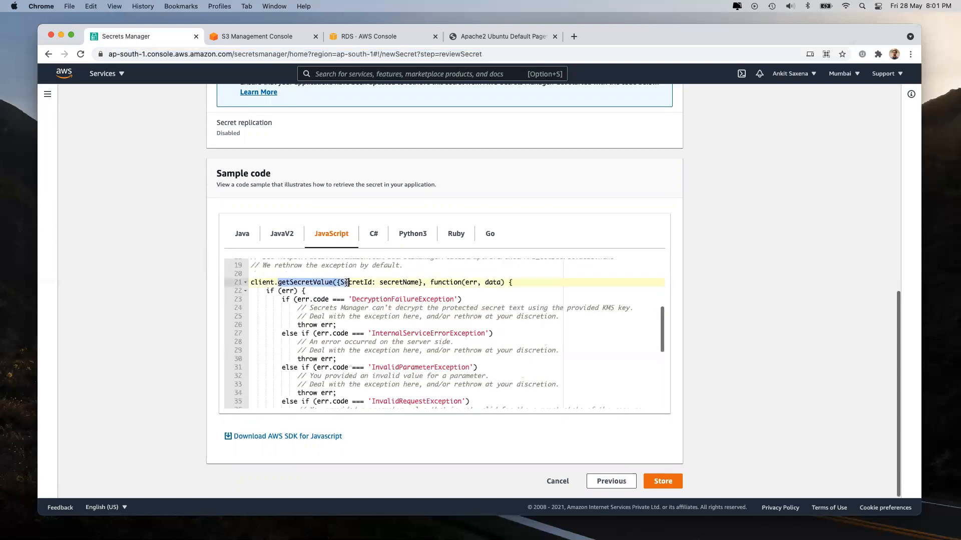
double_click(385, 284)
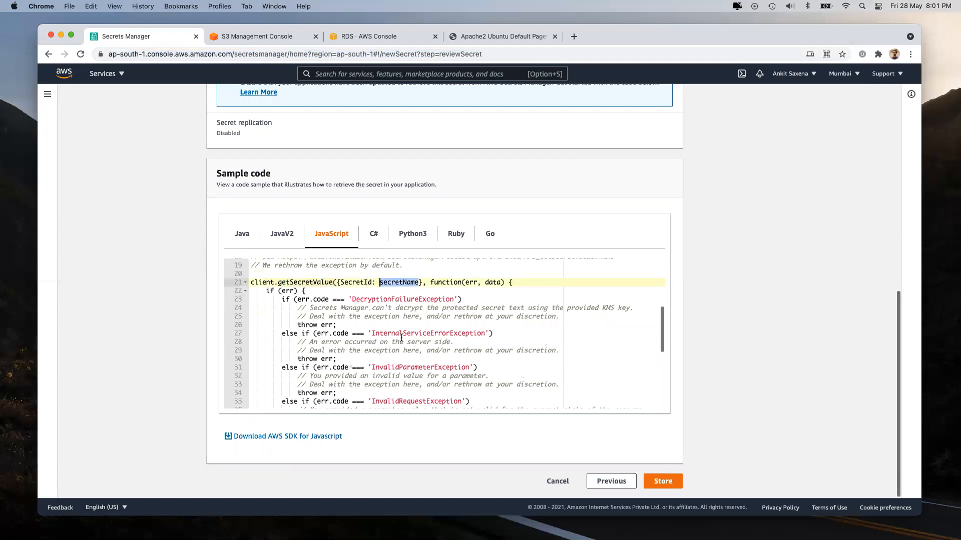
scroll(401, 338, down, 5)
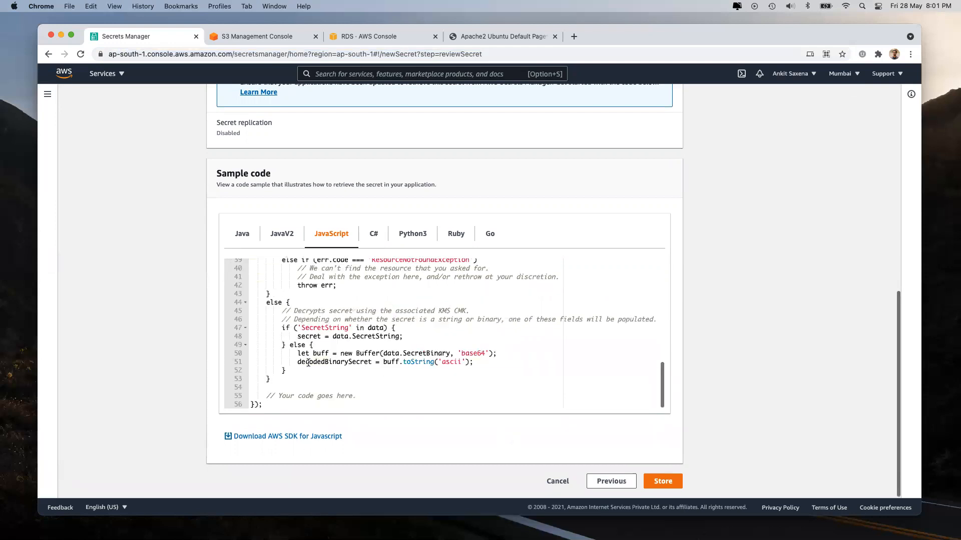
double_click(306, 362)
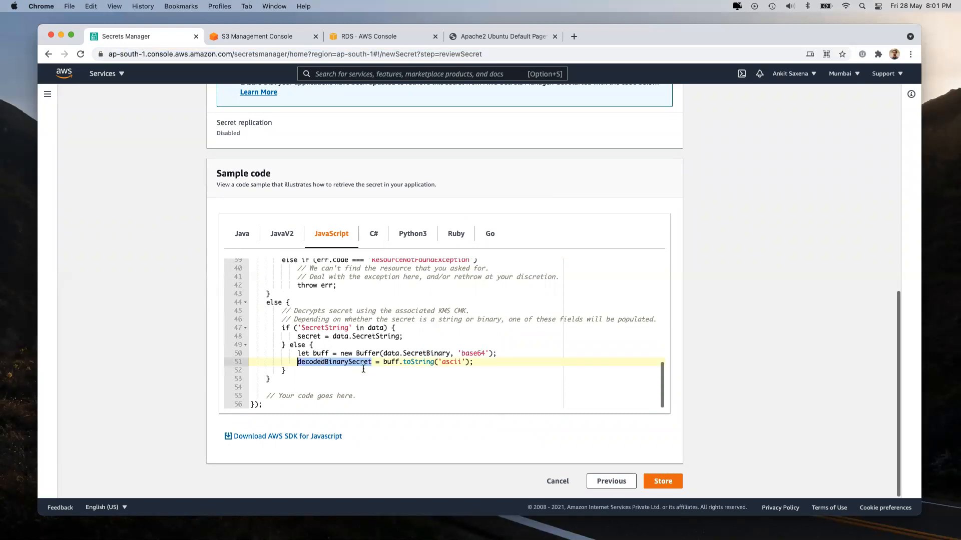
click(550, 482)
Step: In the RDS console, select database-1 and choose Delete from Actions
click(354, 36)
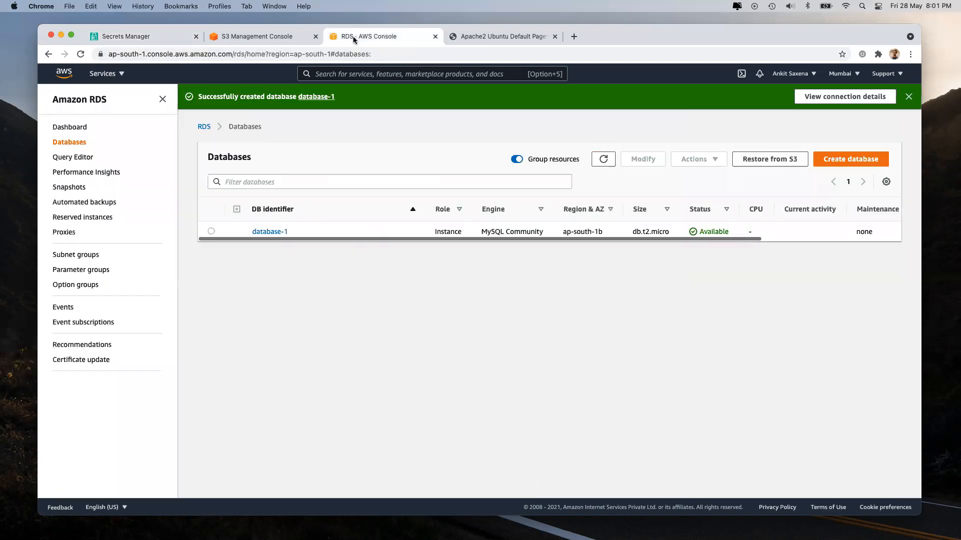
click(211, 230)
click(685, 163)
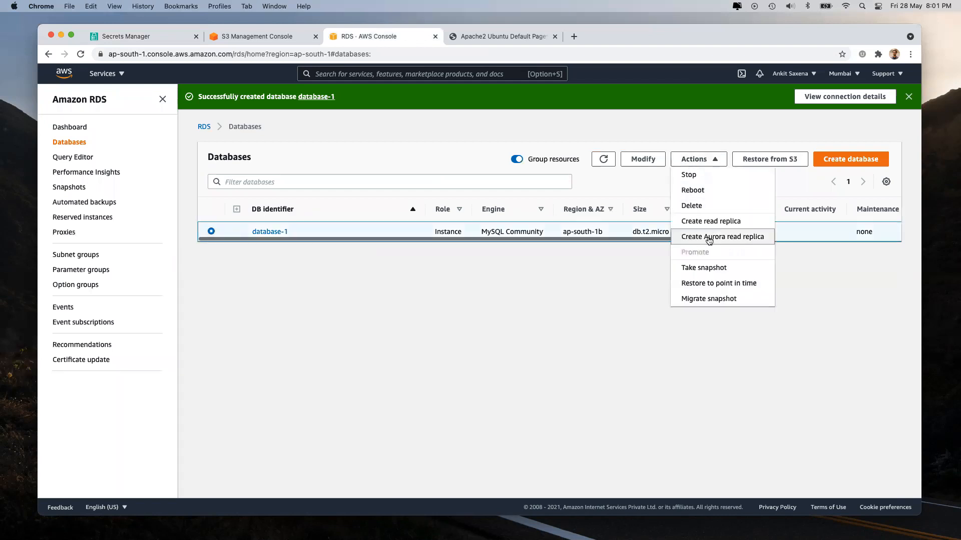
click(691, 206)
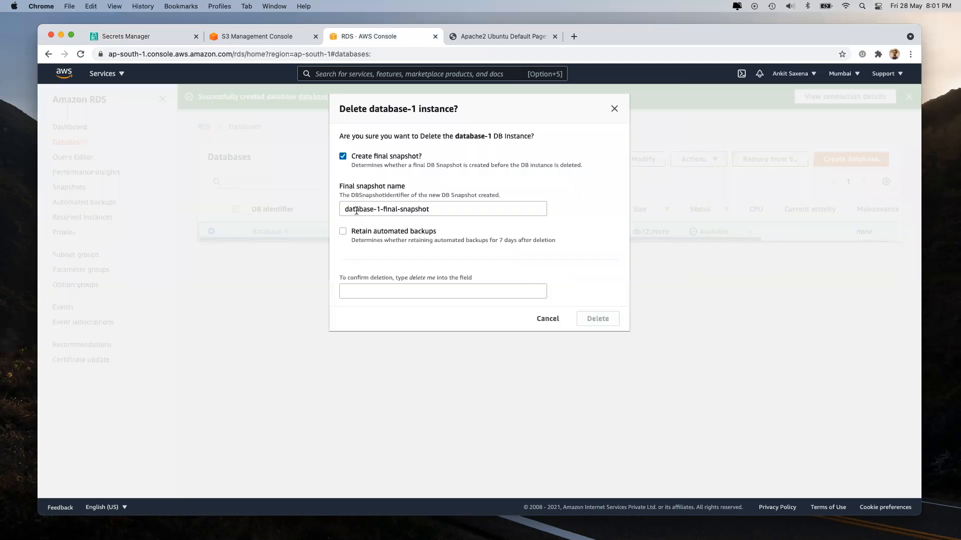
Step: Skip the final snapshot, enter 'delete me', acknowledge backup loss, and confirm deleting database-1
click(343, 157)
click(376, 280)
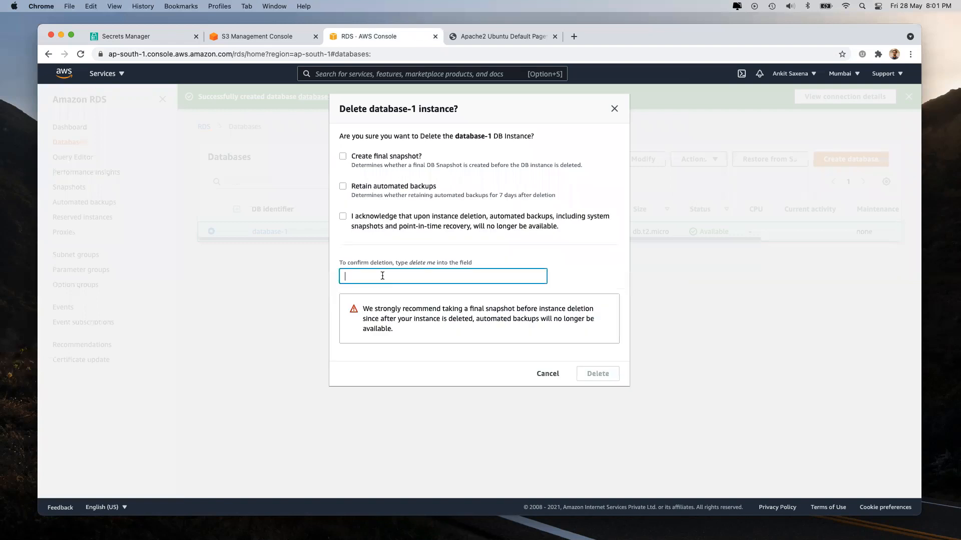
drag(409, 262, 436, 263)
click(418, 280)
text(delete me)
click(343, 217)
click(587, 379)
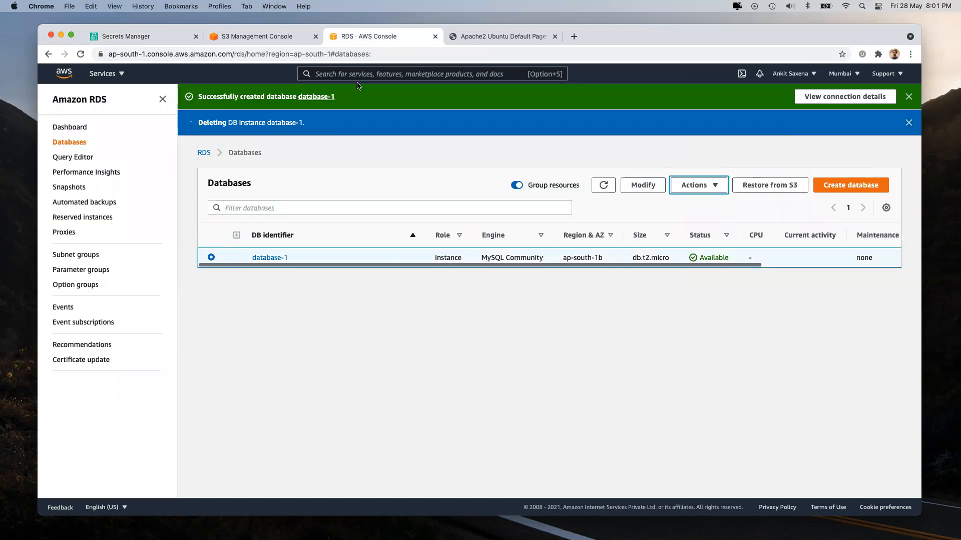
Step: Check the S3 and RDS tabs, collapse the RDS navigation, and bring up Secrets Manager
click(235, 34)
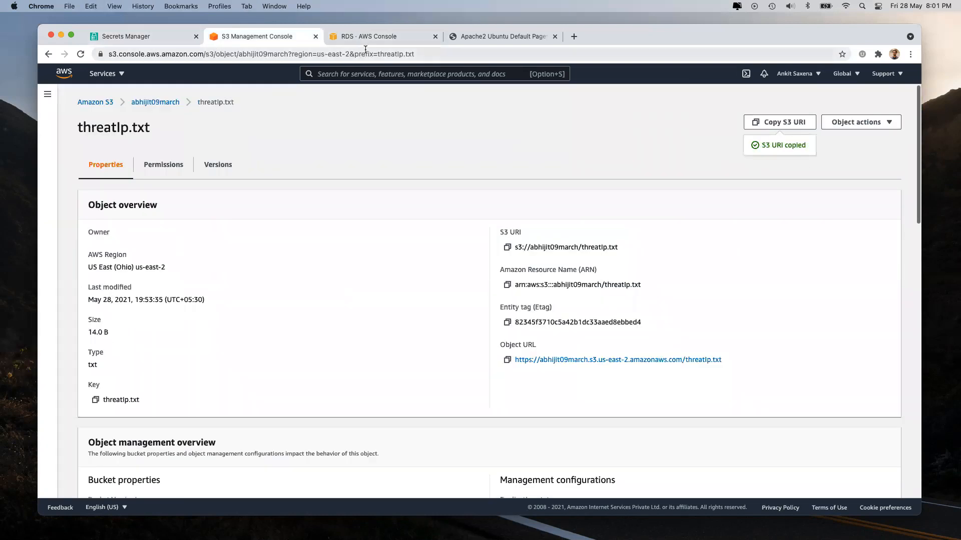
click(374, 36)
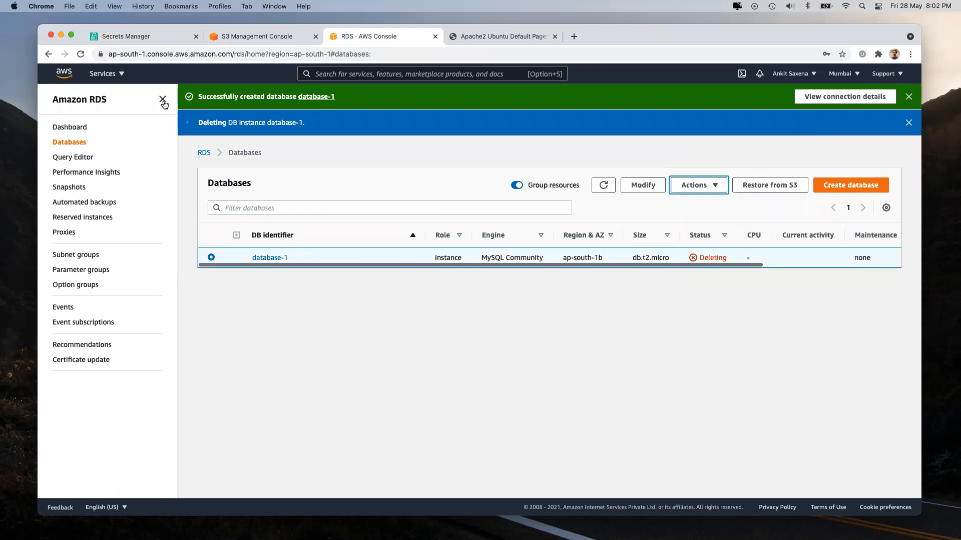
click(163, 101)
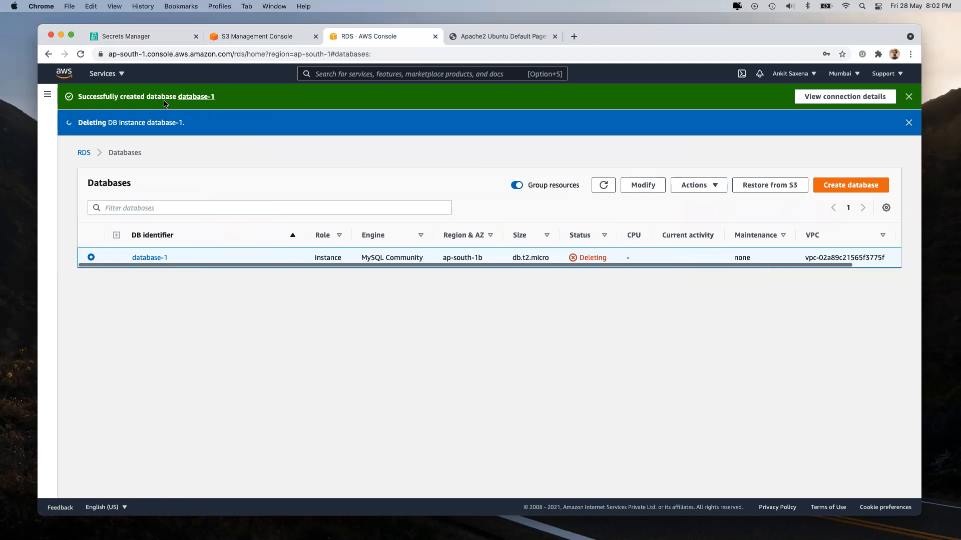
click(152, 38)
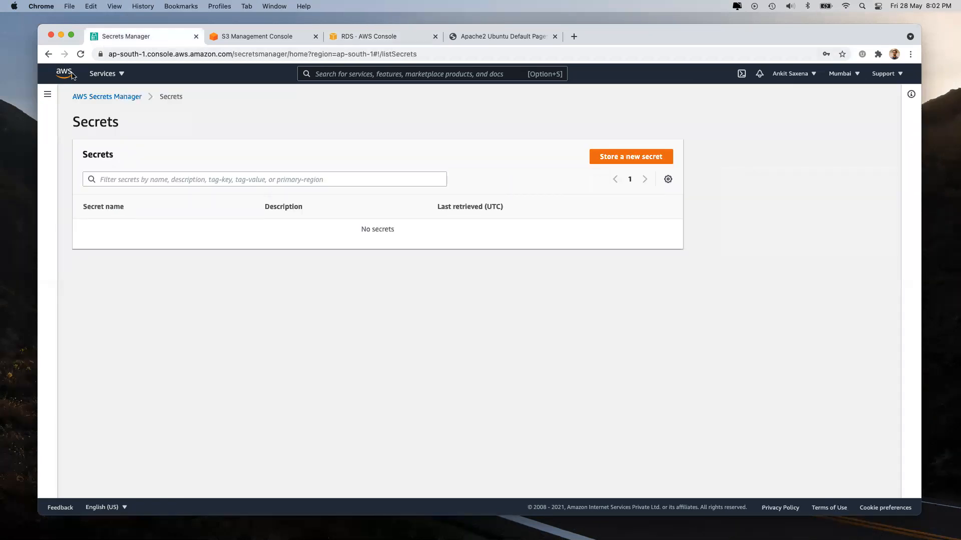
Step: Open GuardDuty from Security, Identity & Compliance in the All services list
click(120, 74)
scroll(670, 361, down, 5)
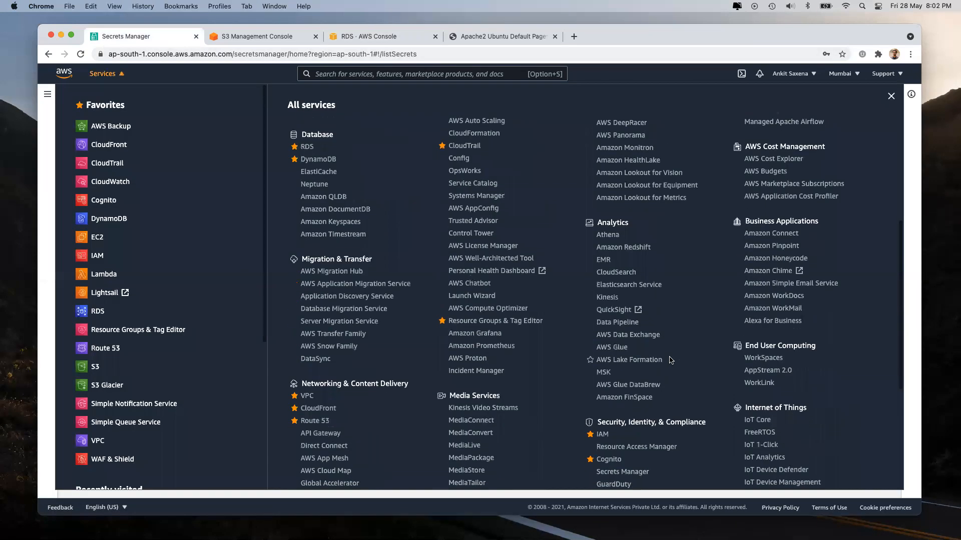
click(494, 33)
scroll(560, 345, down, 5)
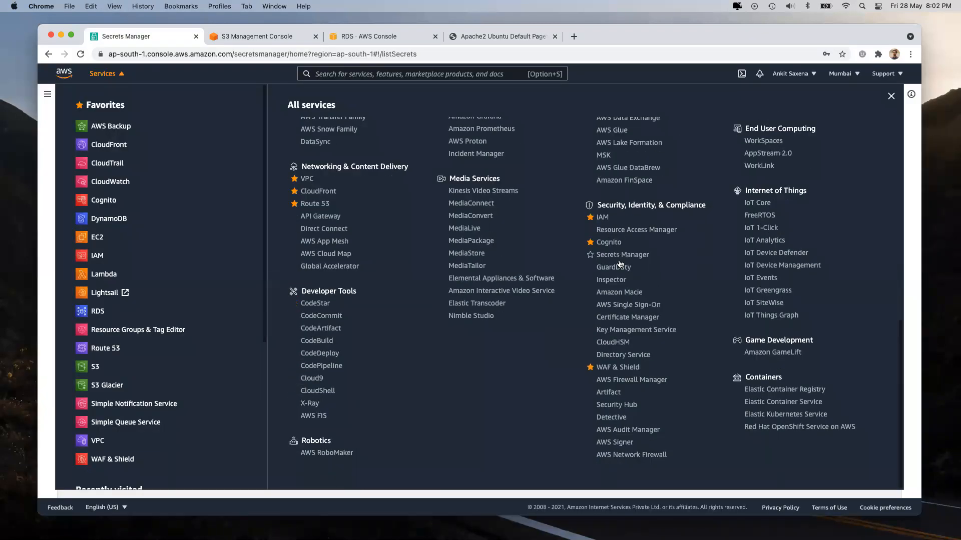
click(619, 269)
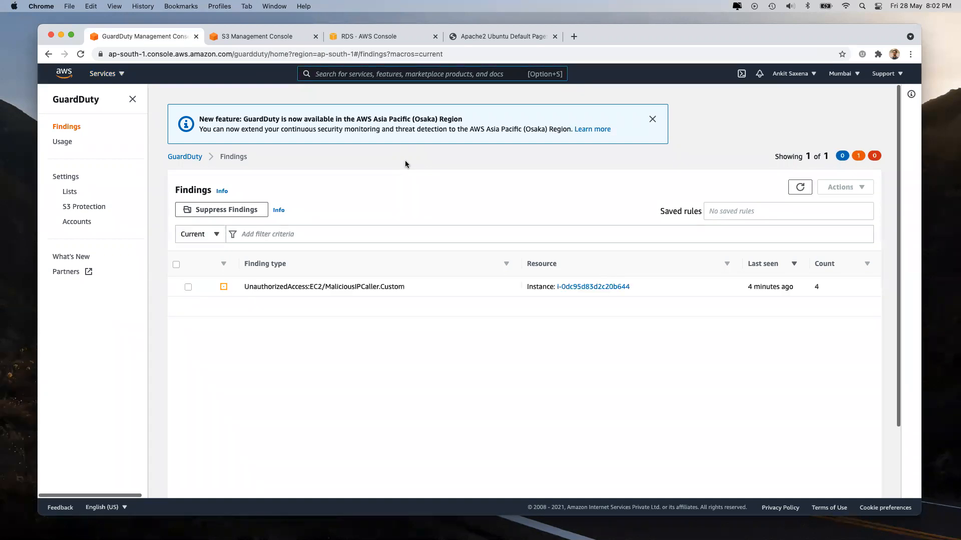
click(217, 287)
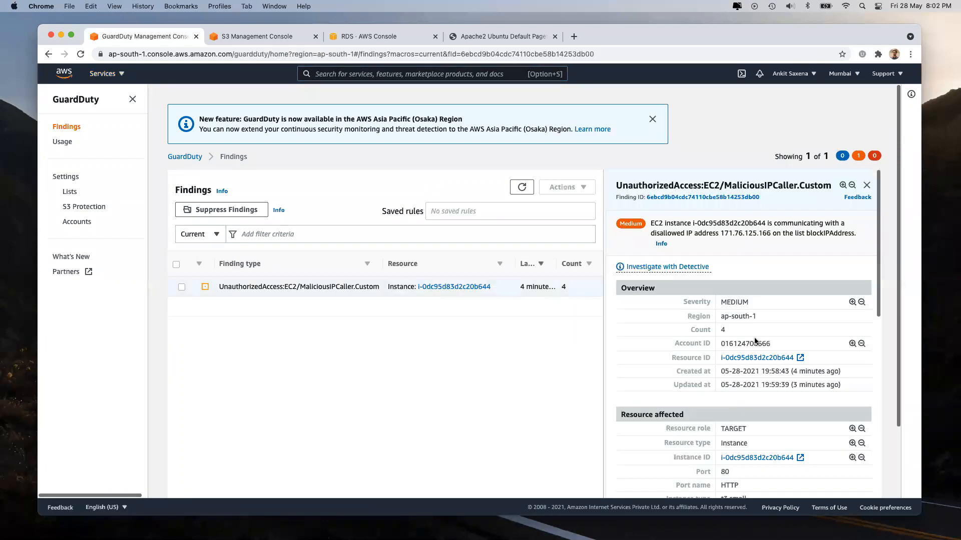
scroll(725, 325, down, 2)
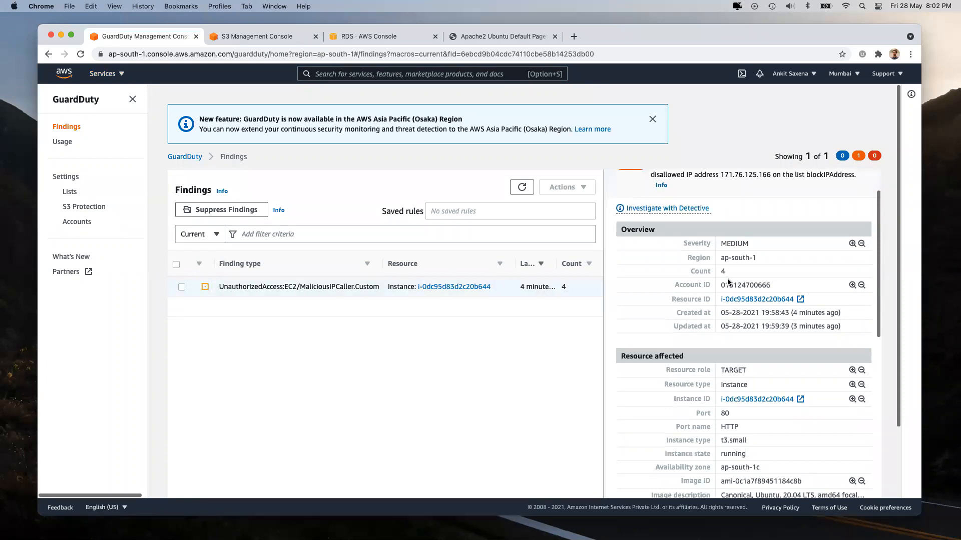
drag(793, 325, 830, 326)
scroll(830, 326, down, 4)
scroll(740, 393, down, 3)
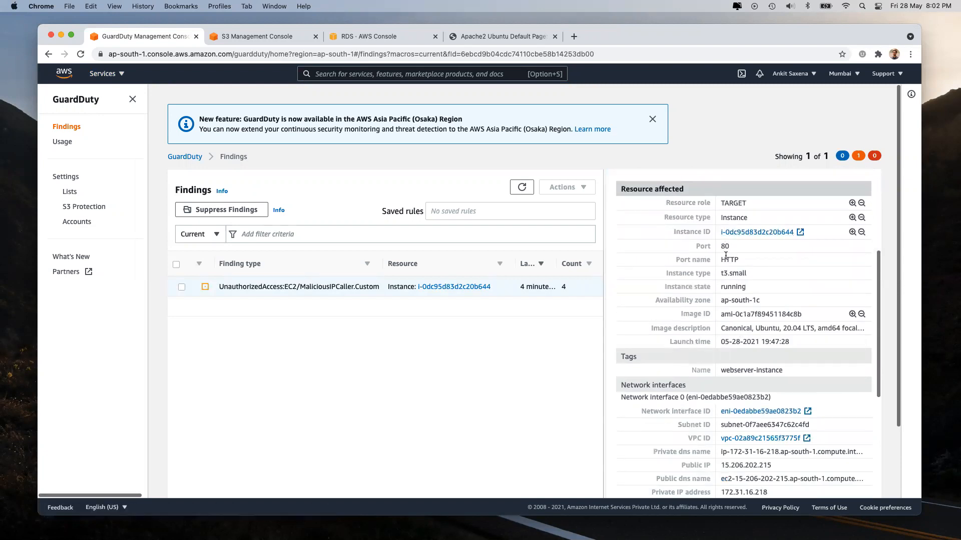
scroll(738, 325, down, 5)
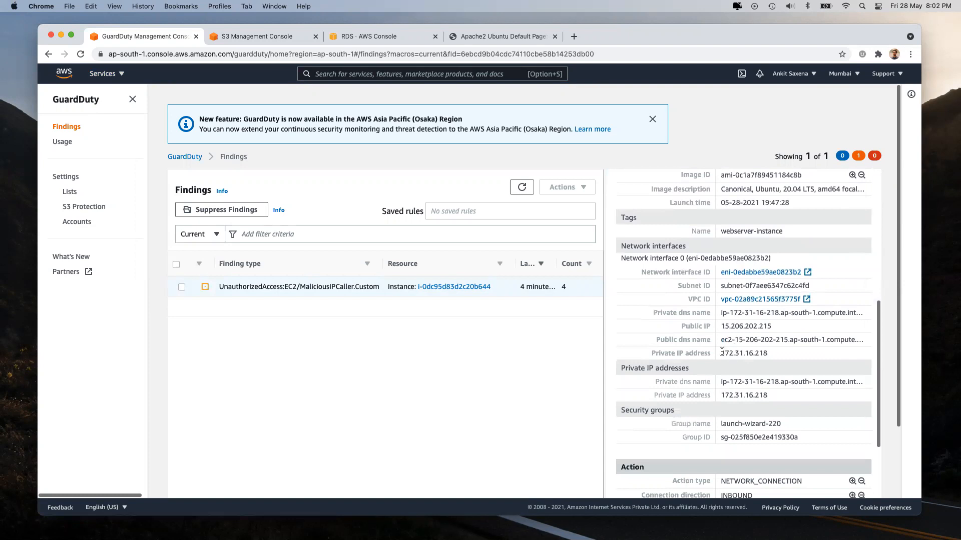
scroll(731, 349, down, 5)
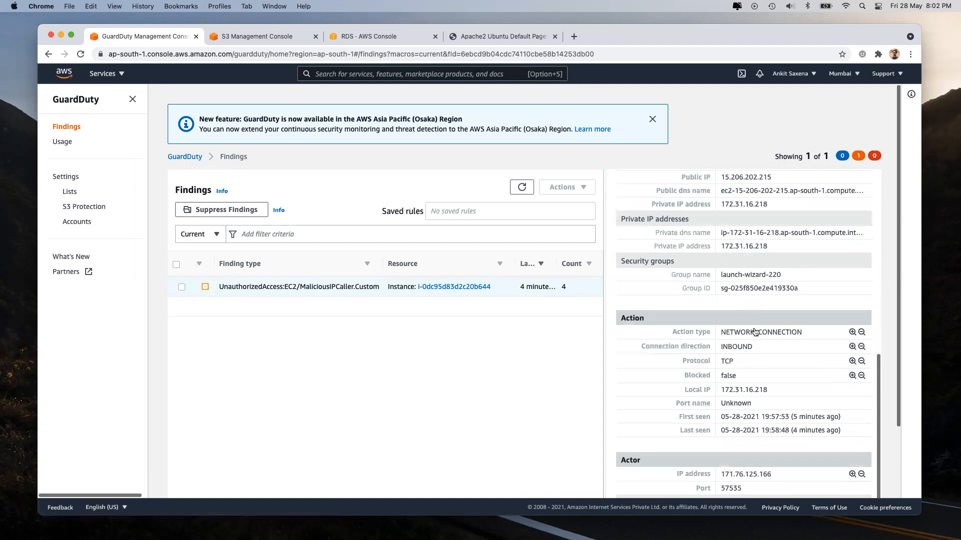
scroll(730, 328, down, 3)
drag(722, 311, 774, 313)
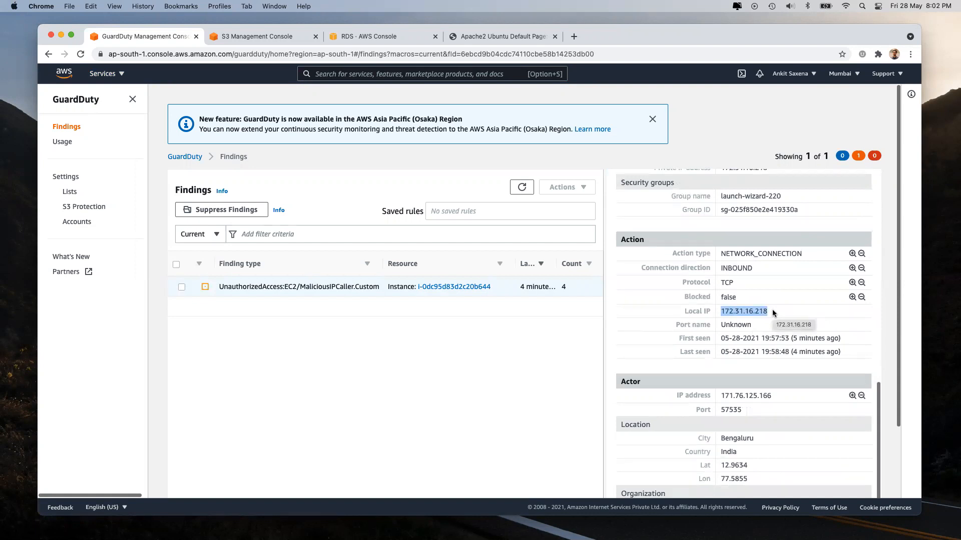
scroll(746, 331, down, 4)
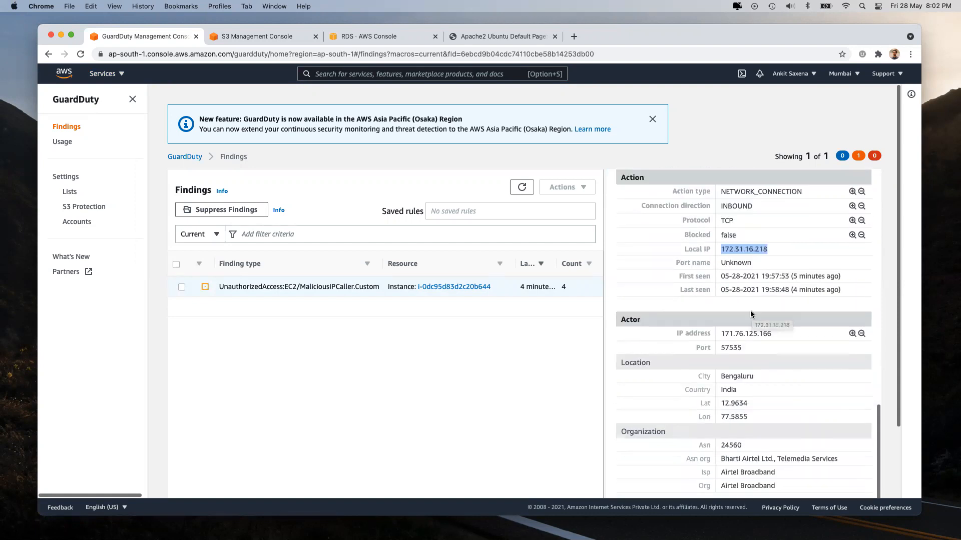
scroll(735, 378, down, 2)
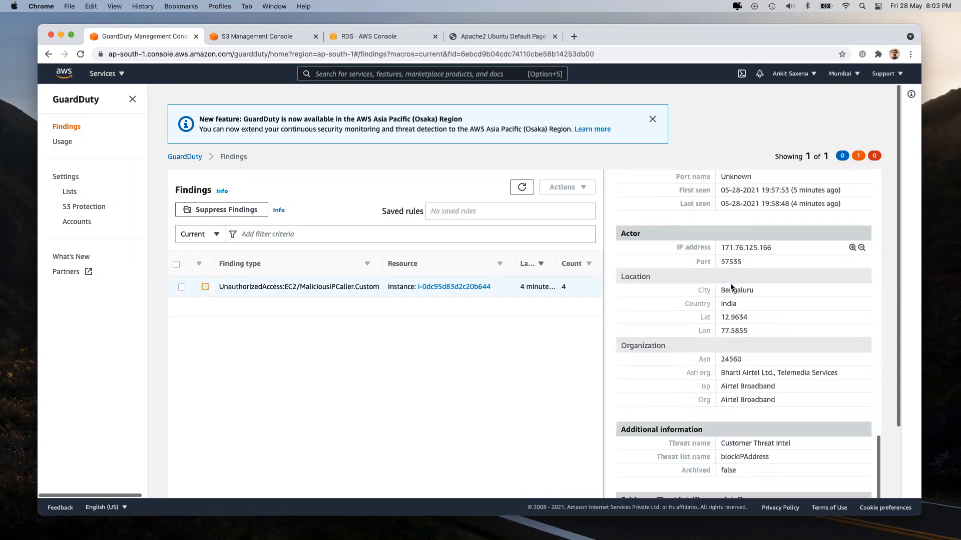
drag(760, 292, 781, 330)
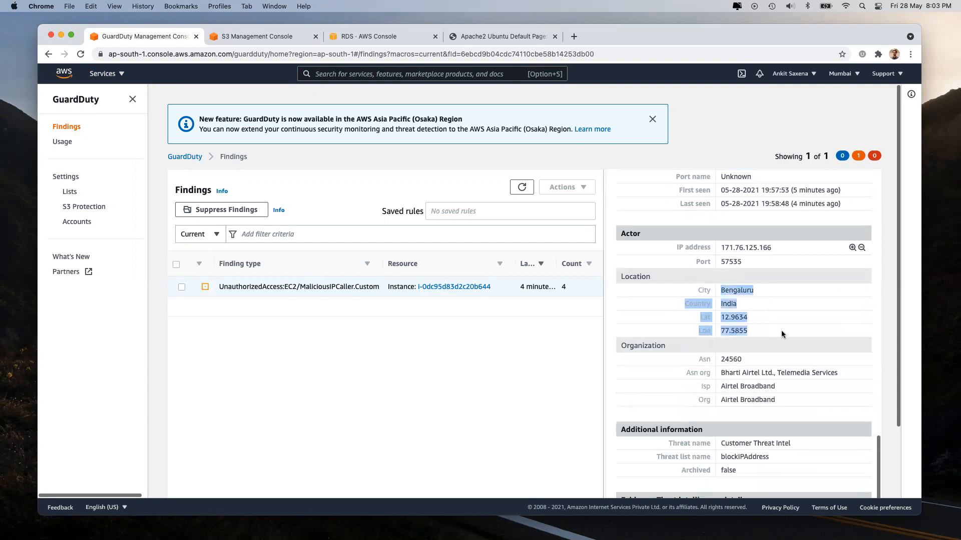
scroll(781, 330, down, 2)
scroll(756, 307, down, 1)
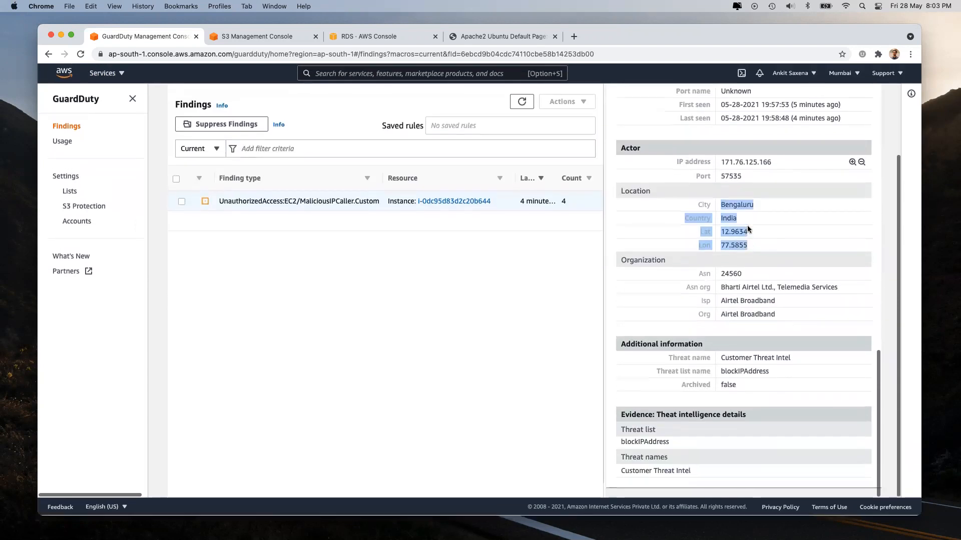
drag(720, 285, 785, 316)
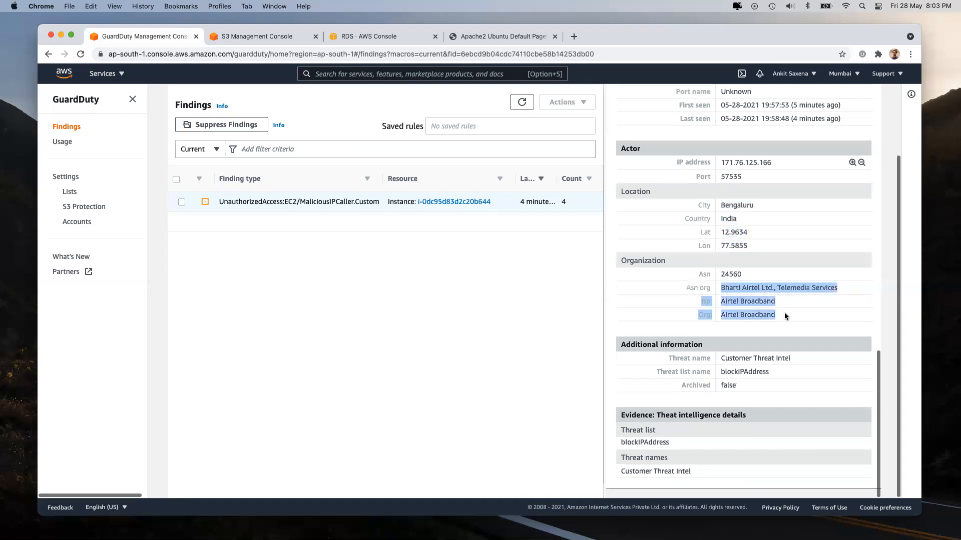
click(784, 314)
double_click(735, 371)
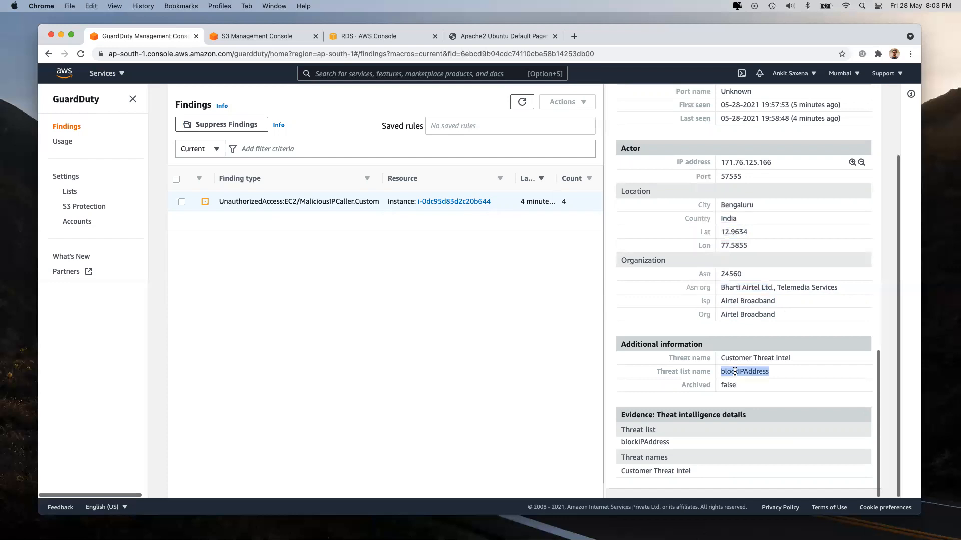
scroll(735, 371, up, 15)
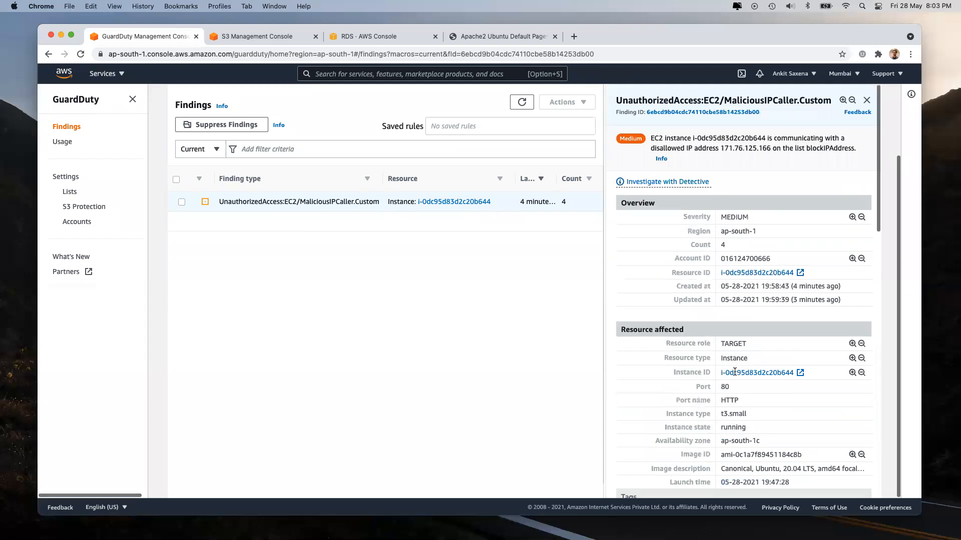
scroll(735, 376, down, 6)
scroll(735, 390, up, 6)
click(485, 35)
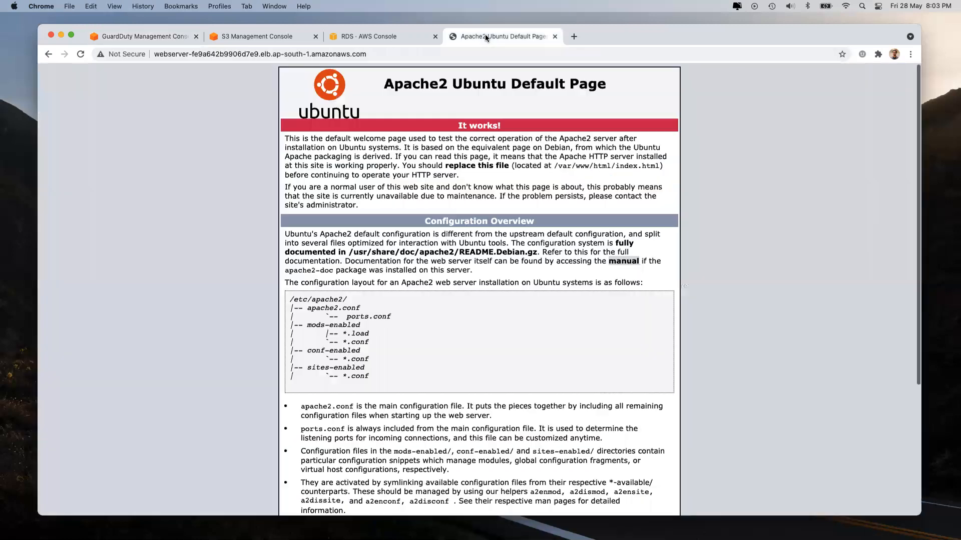
key(super+r)
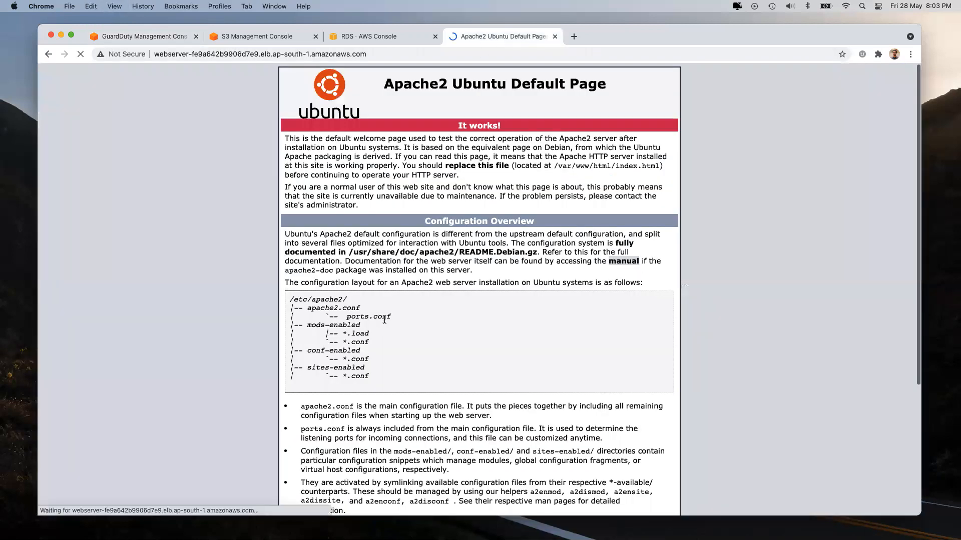
click(136, 38)
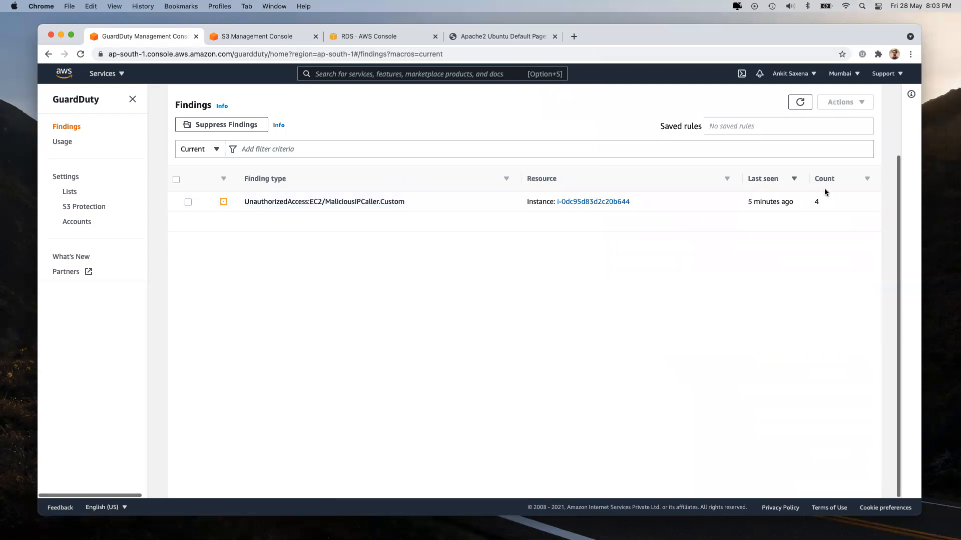
click(494, 34)
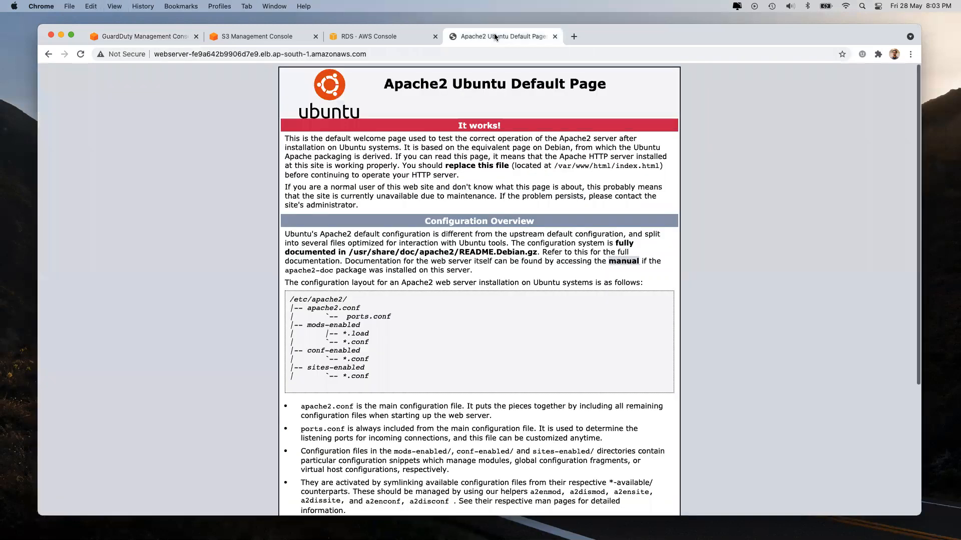
click(138, 35)
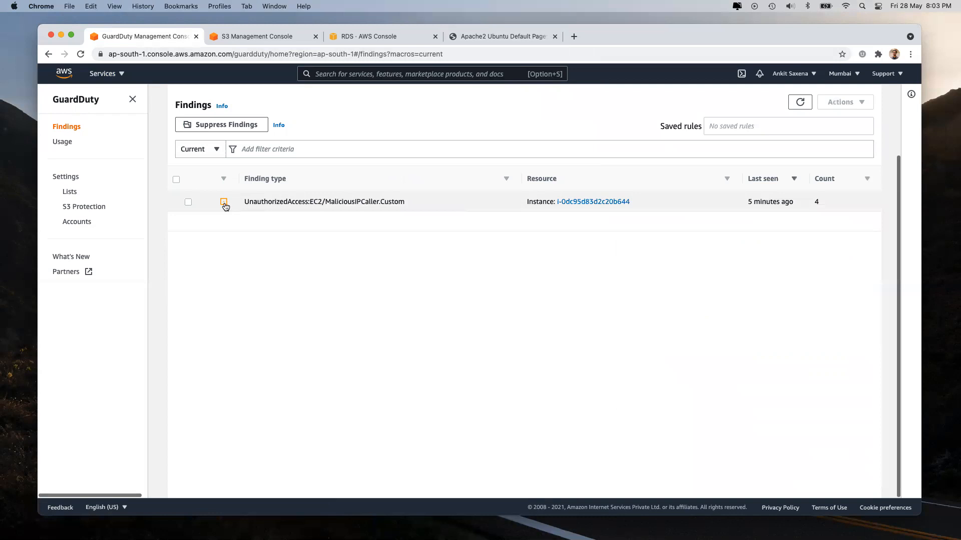
mouse_move(226, 206)
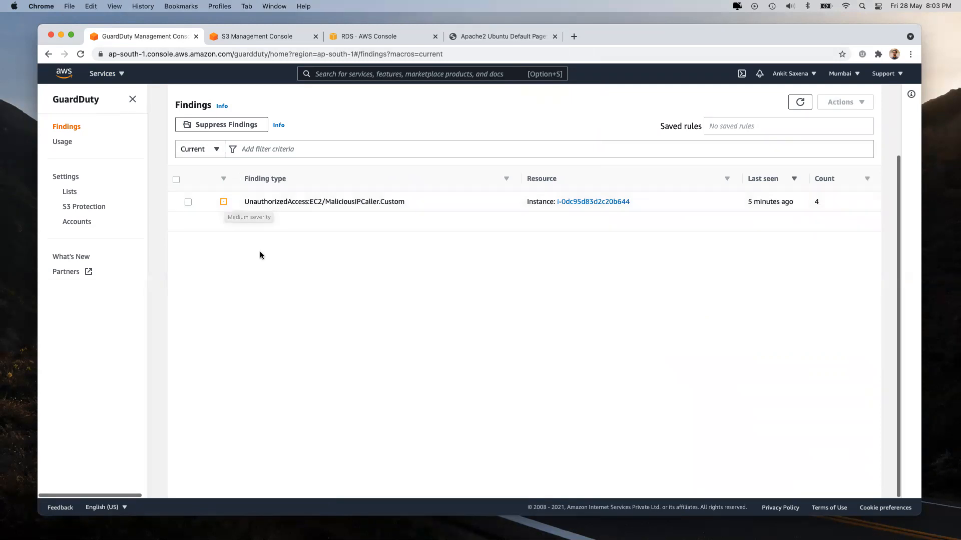
click(479, 37)
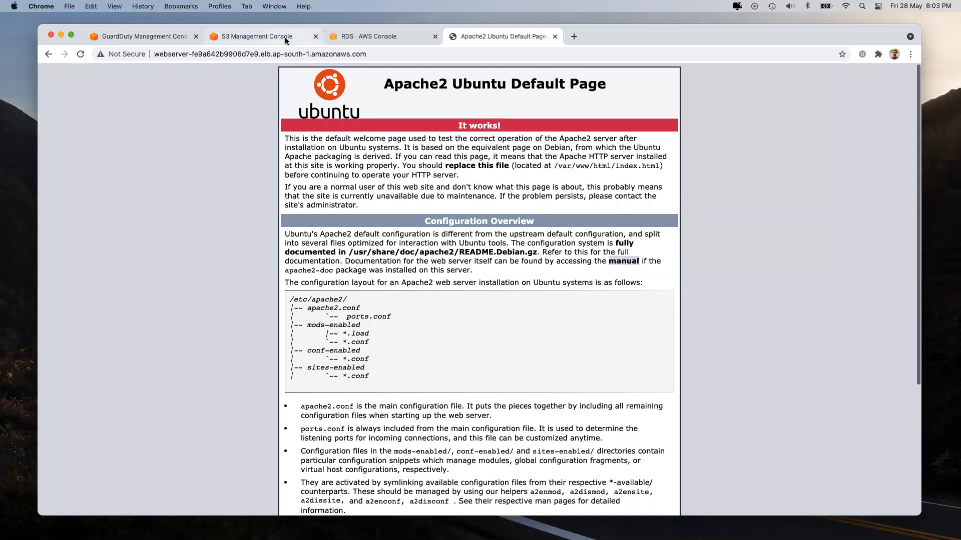
click(132, 38)
click(256, 202)
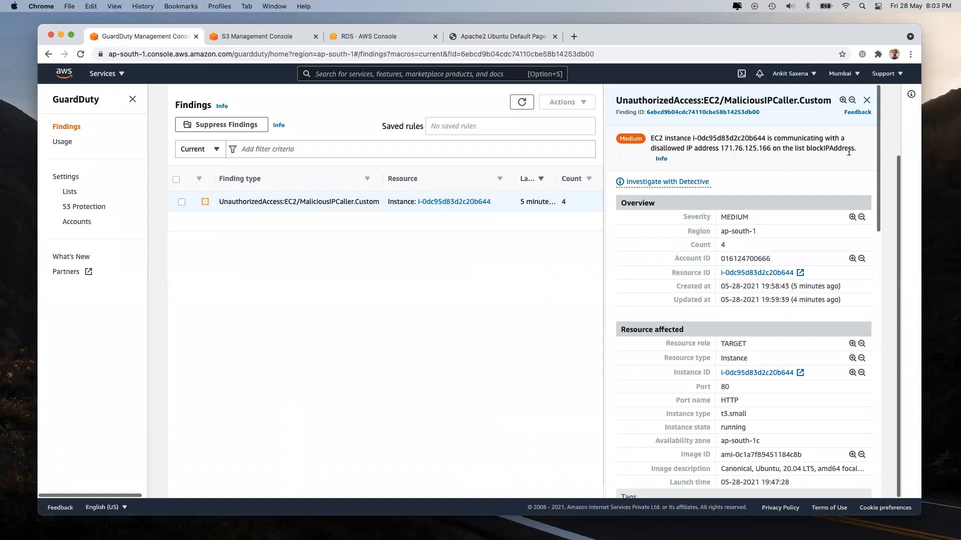
click(867, 101)
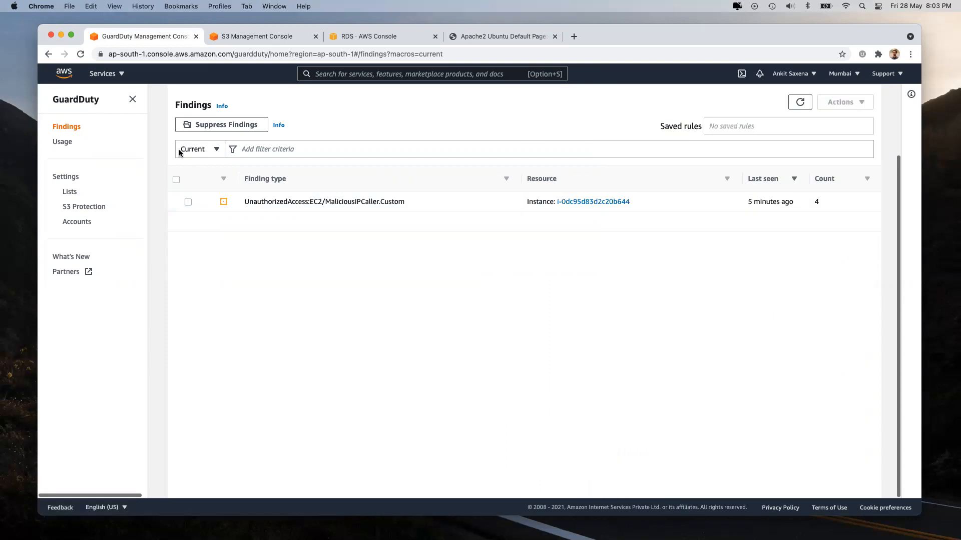
Step: Return to GuardDuty's findings list after viewing Accounts, dismissing the region announcement banner
click(111, 75)
scroll(615, 402, down, 5)
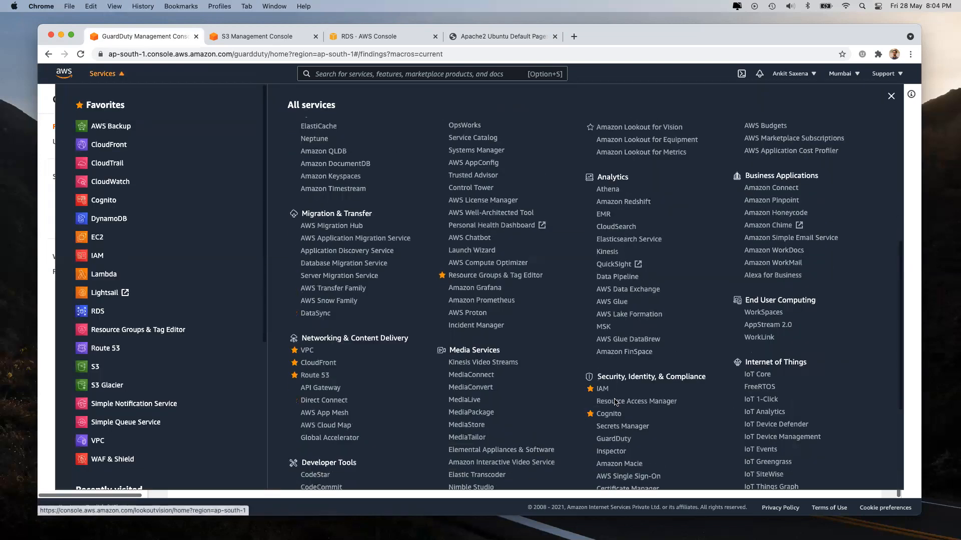
scroll(616, 402, down, 4)
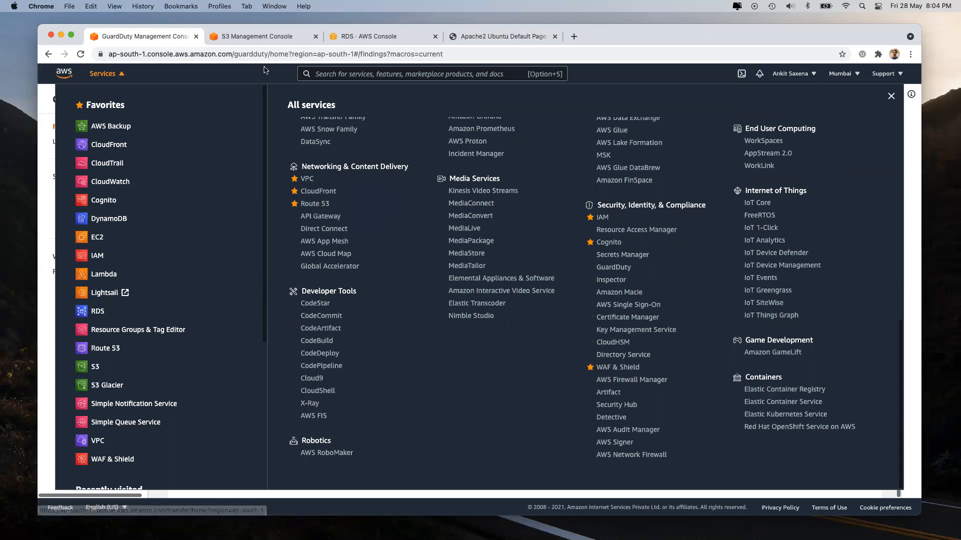
click(107, 74)
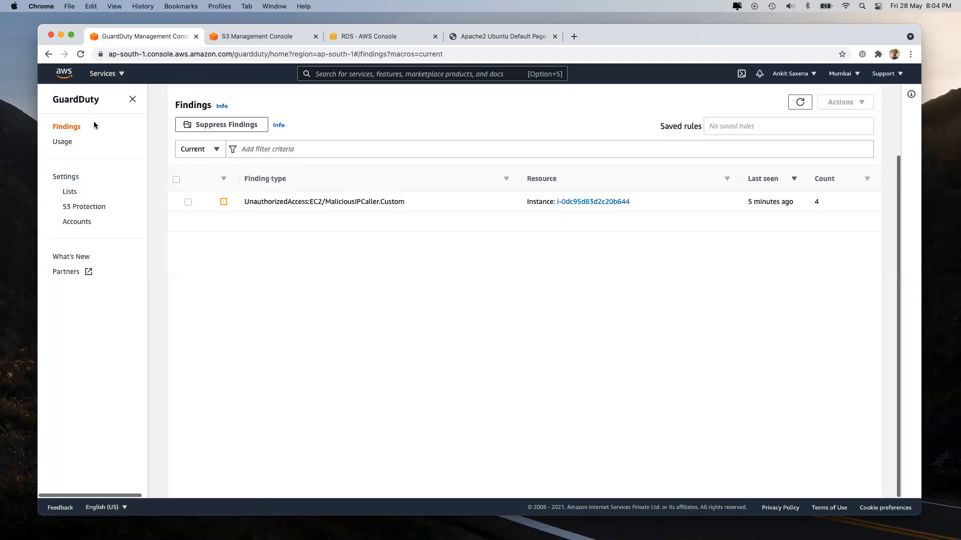
click(76, 222)
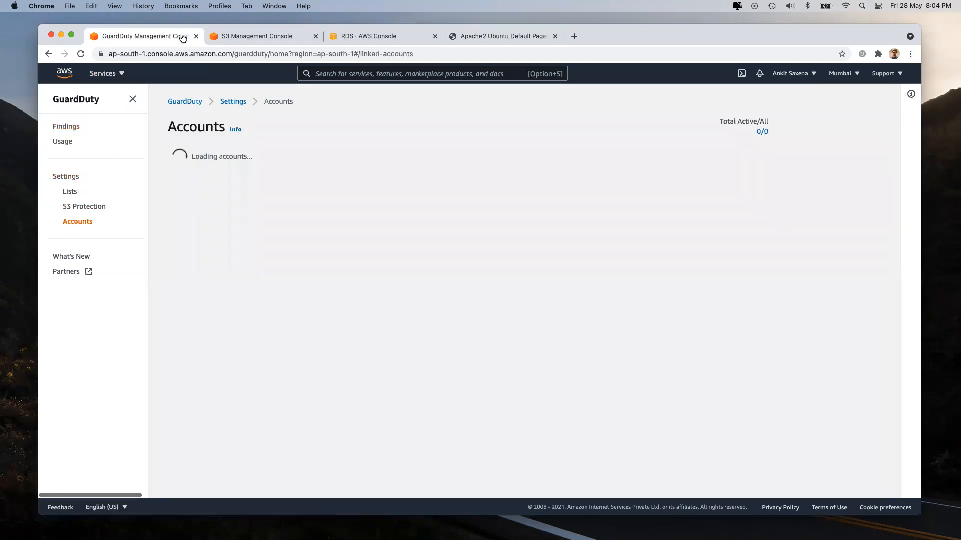
click(174, 102)
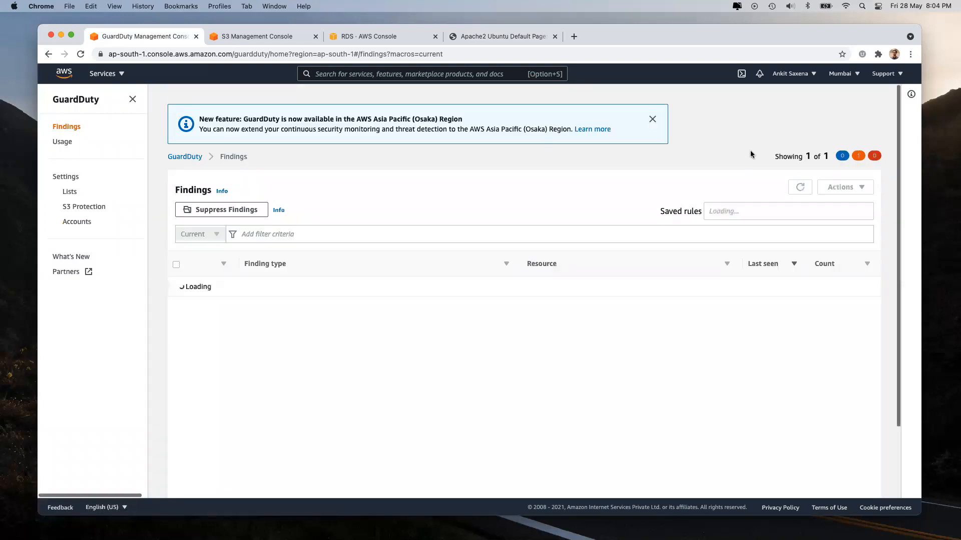
click(653, 120)
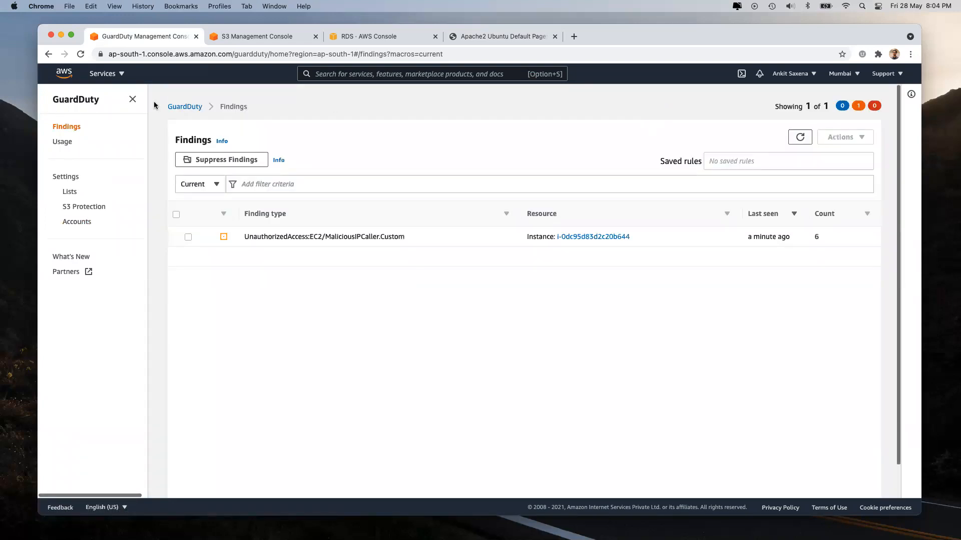
click(189, 108)
Step: View GuardDuty's IP lists, close the S3 console tab, and choose EC2 from All services
click(69, 194)
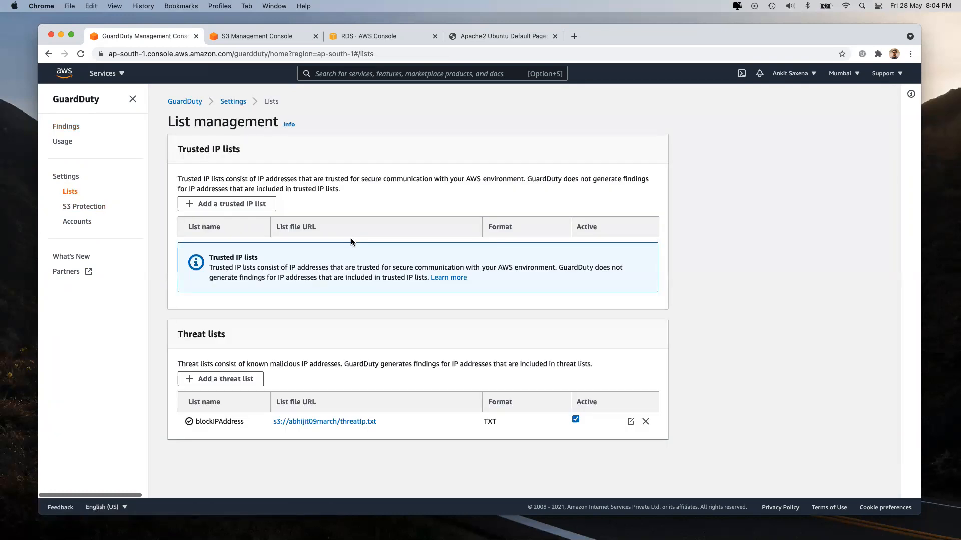
drag(212, 148, 260, 151)
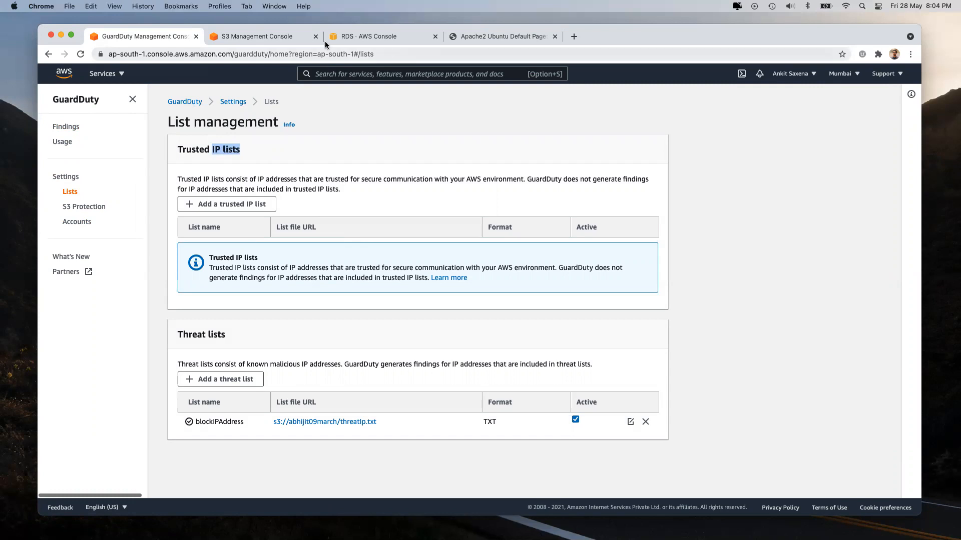
click(231, 38)
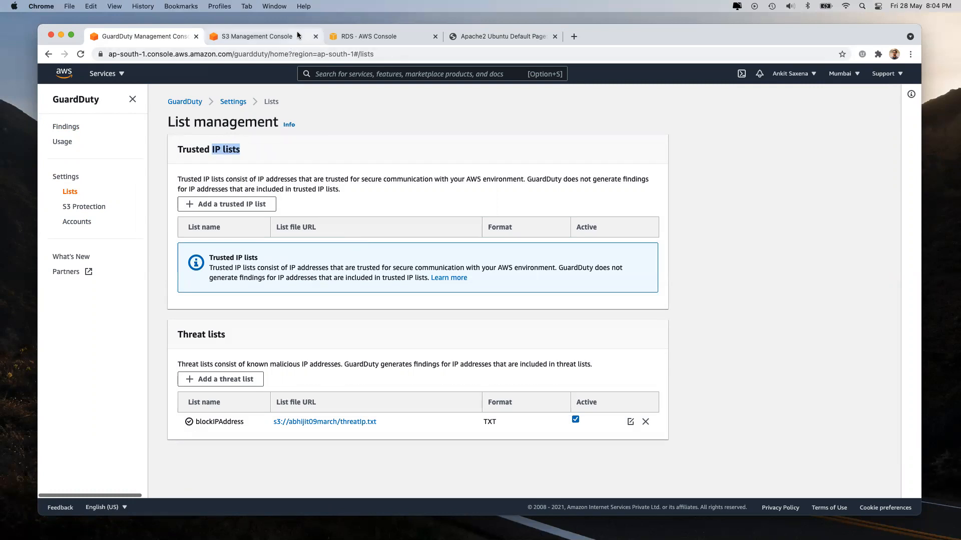
click(316, 37)
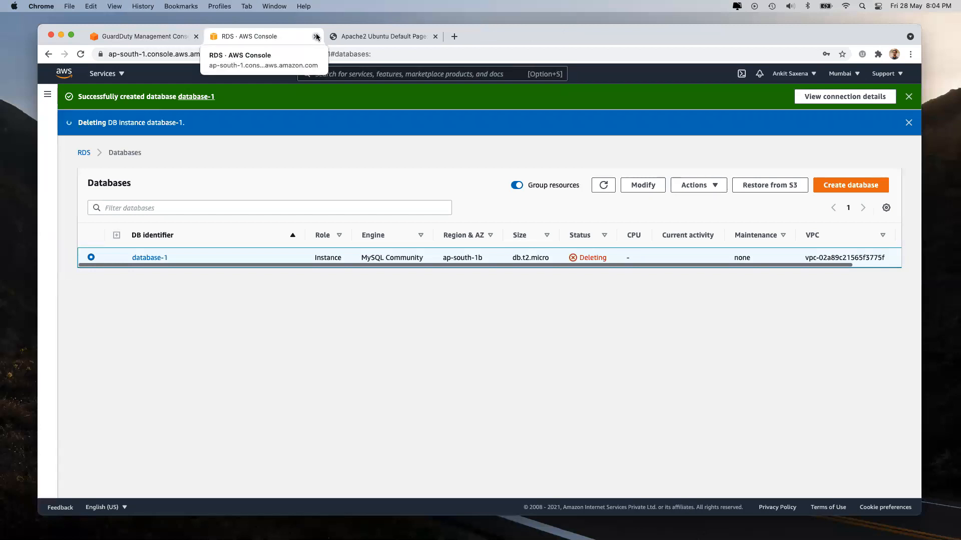
click(120, 75)
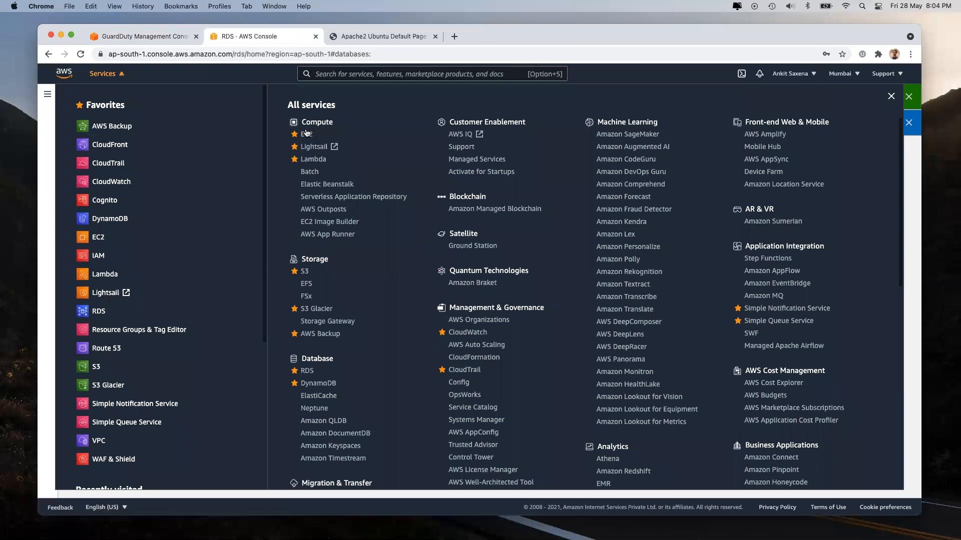
click(307, 132)
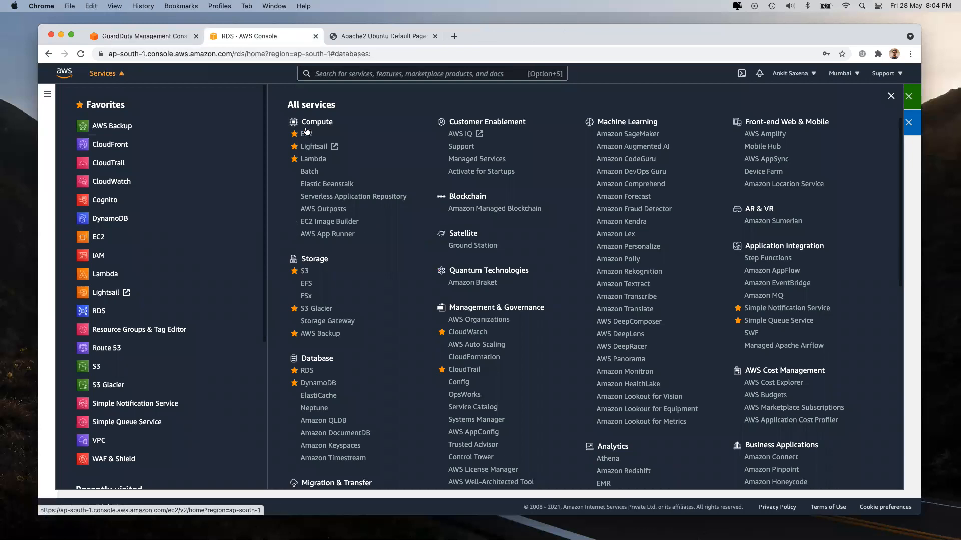
Step: Close the Apache default page tab and show only running EC2 instances
click(423, 38)
click(434, 38)
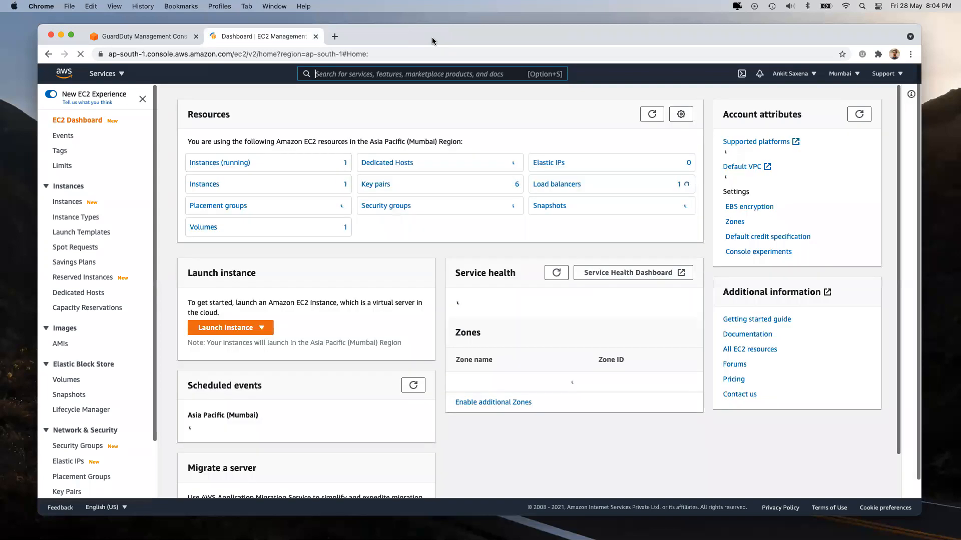
click(204, 164)
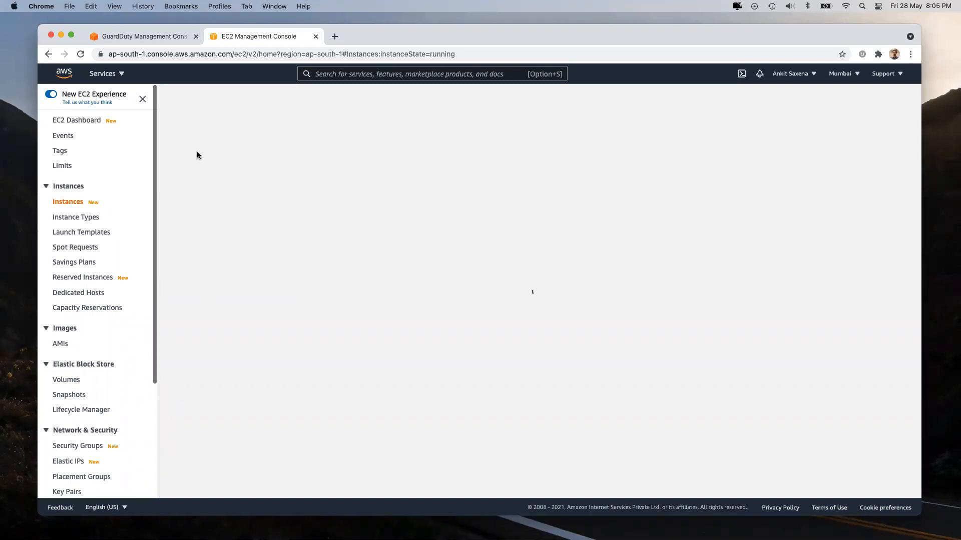
Step: Load Amazon Inspector from Services in the GuardDuty tab, then return to EC2 instances
click(136, 36)
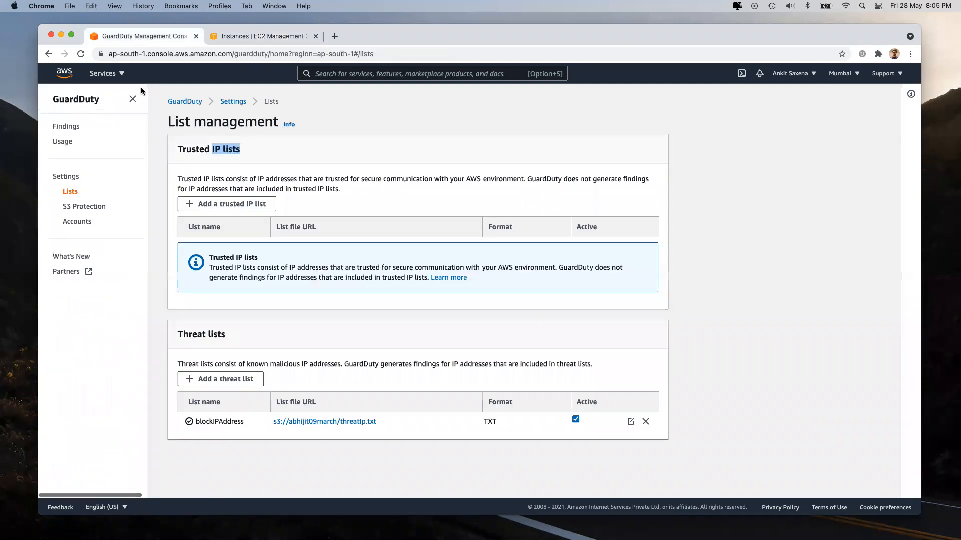
click(104, 72)
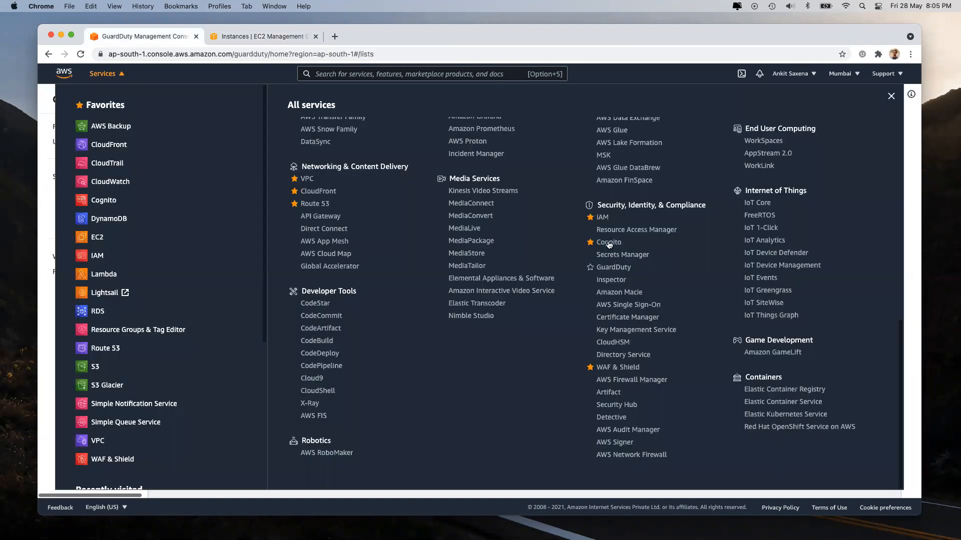
click(606, 281)
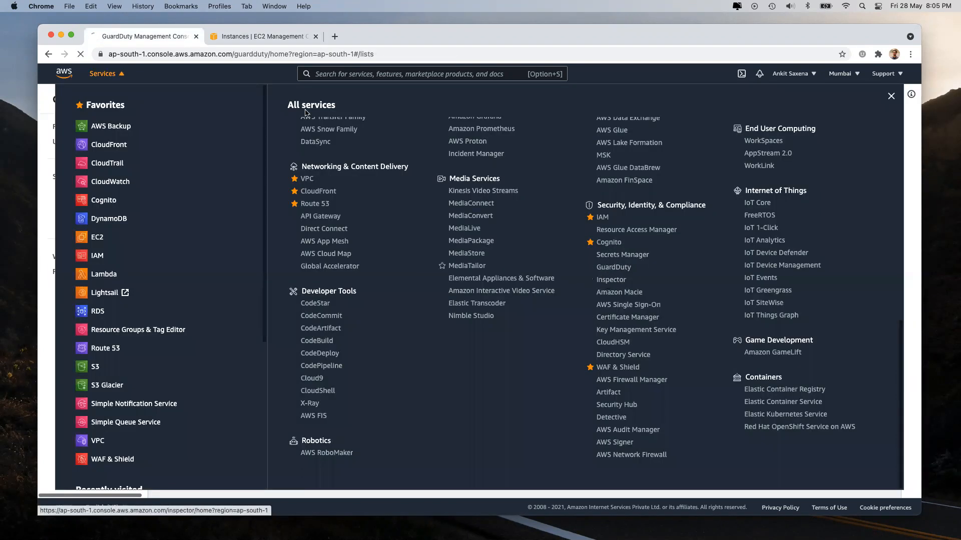
click(253, 40)
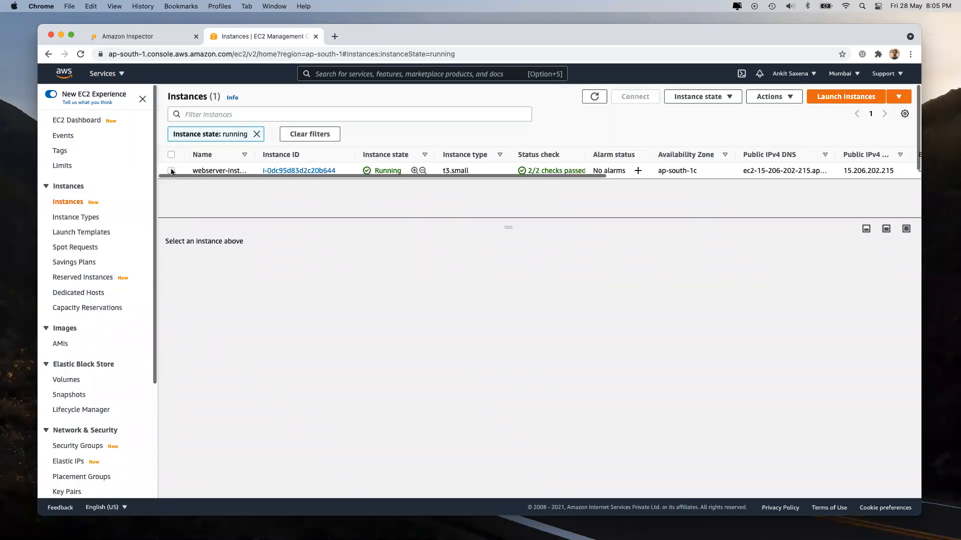
Step: Terminate the webserver EC2 instance
click(171, 170)
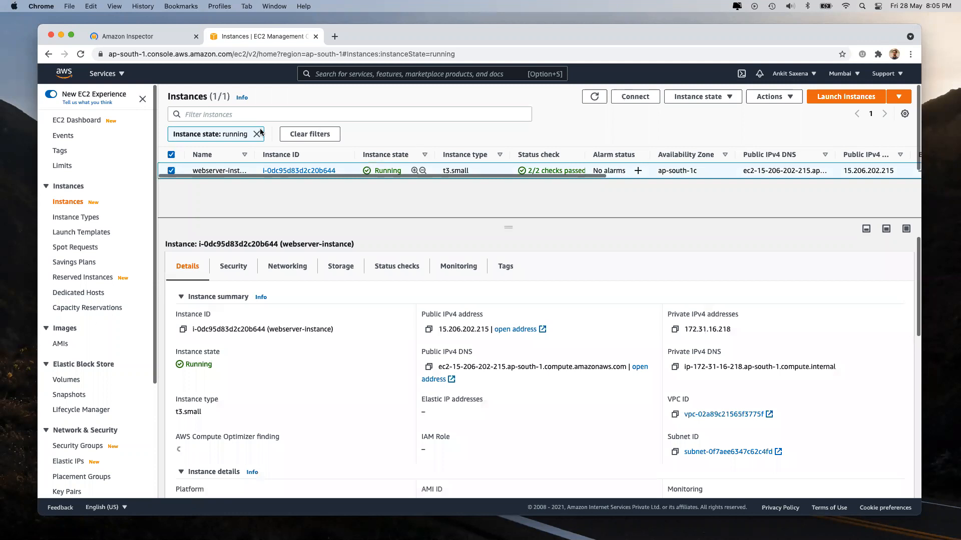
click(701, 96)
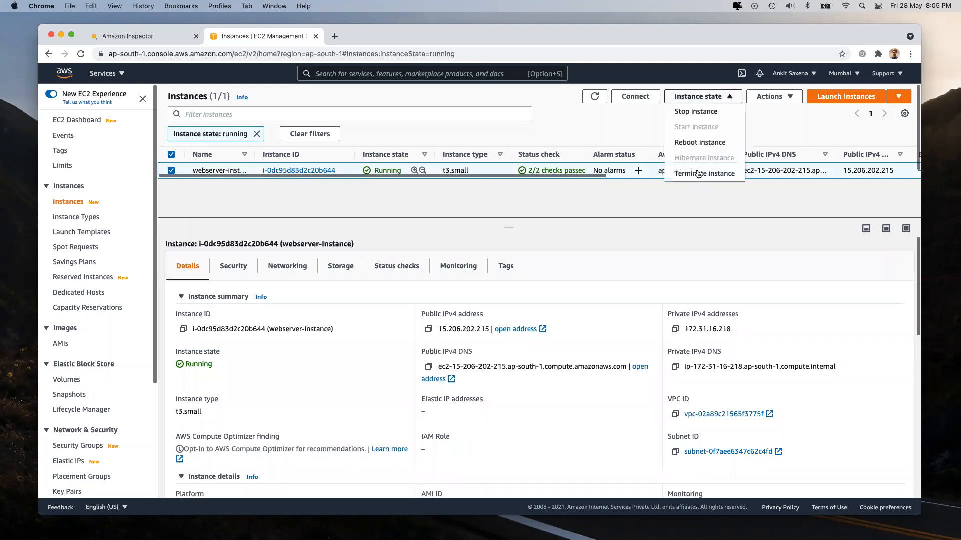
click(697, 173)
click(642, 345)
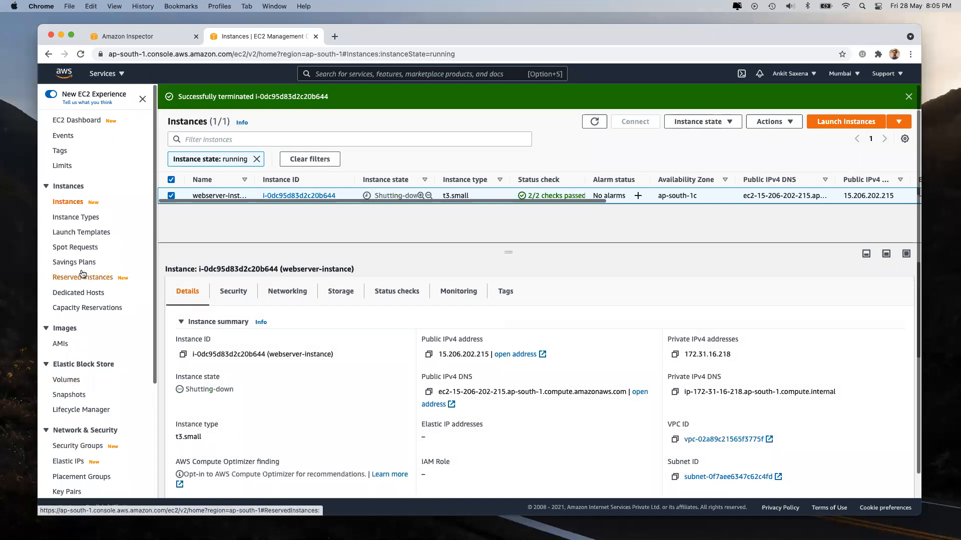
Step: Delete the webserver load balancer from the Load Balancers page
scroll(71, 339, down, 5)
click(77, 409)
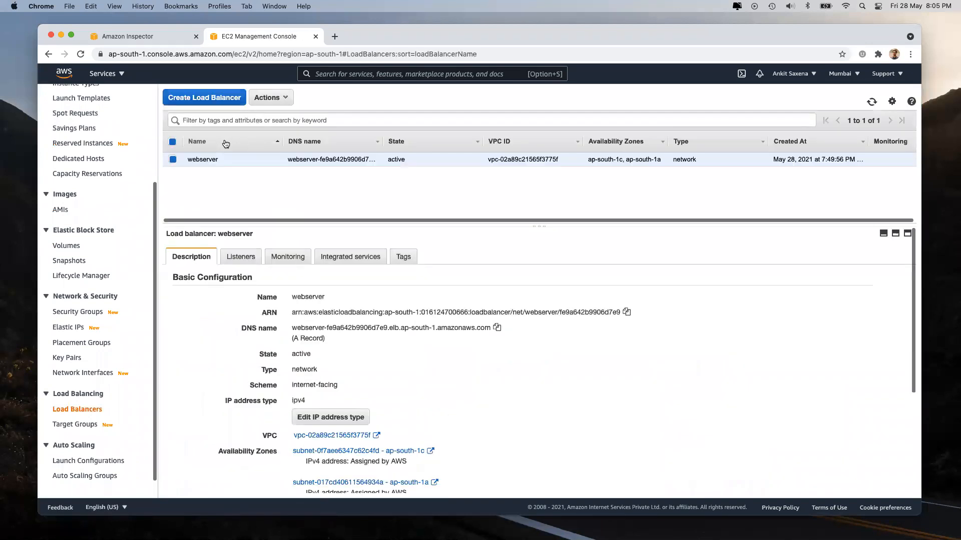
click(267, 98)
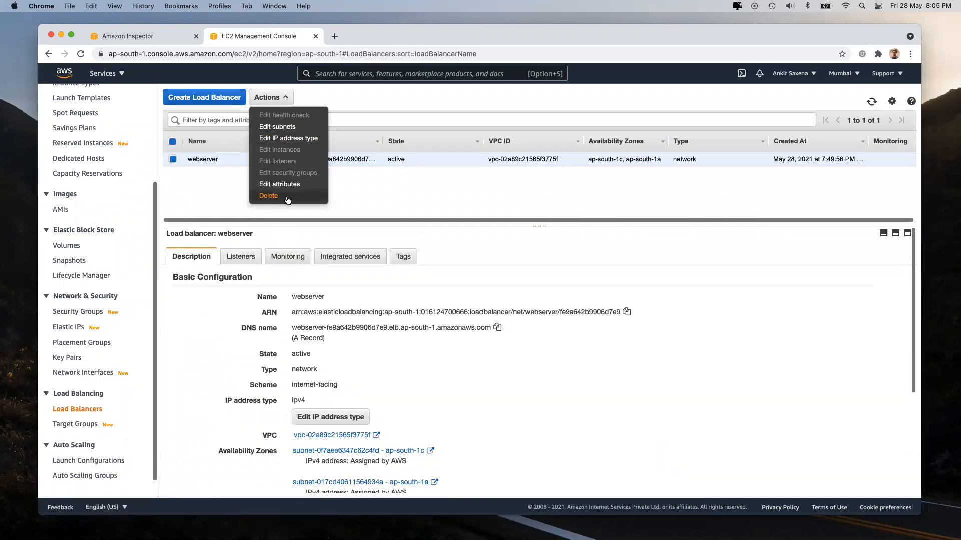
click(288, 201)
click(610, 328)
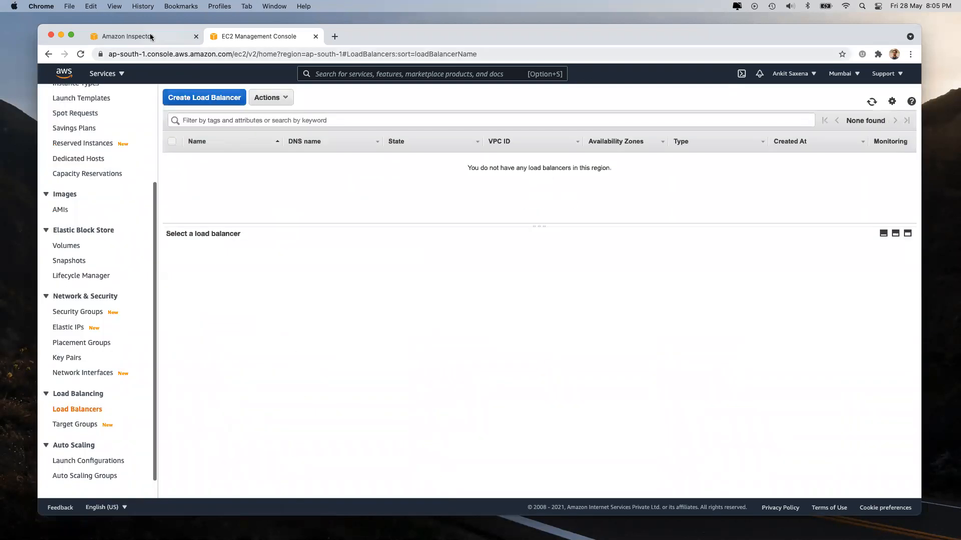
Step: Highlight 'EC2 instances' on the Amazon Inspector page, then return to the EC2 tab
click(150, 37)
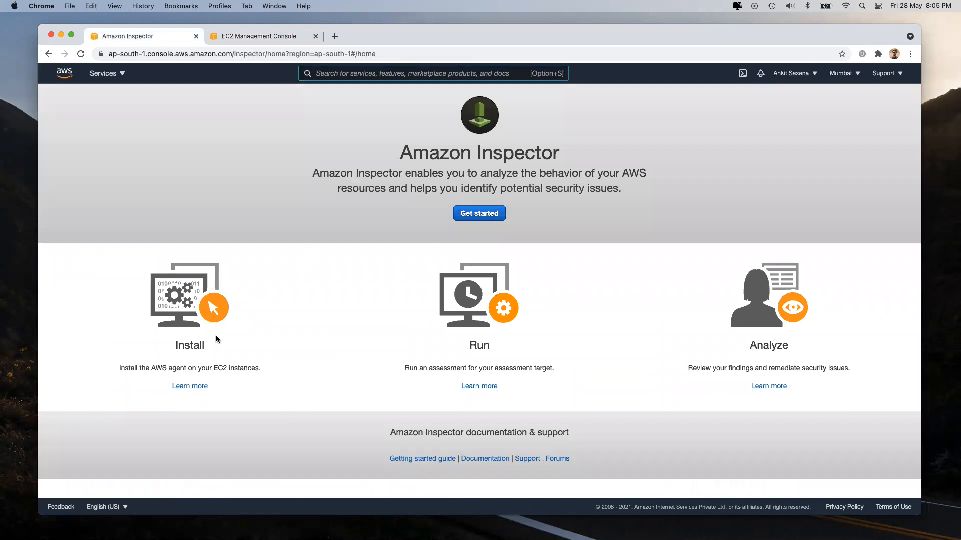
drag(214, 368, 258, 369)
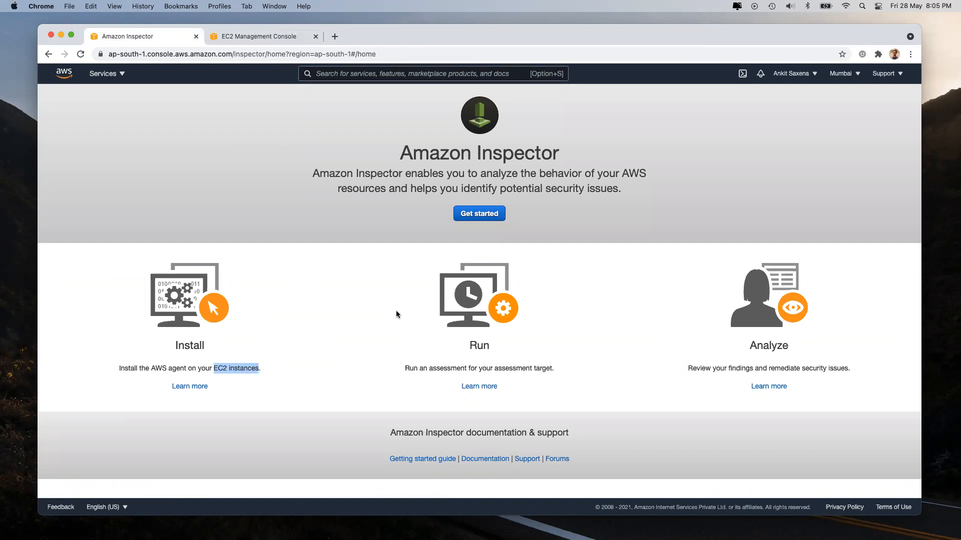
click(279, 38)
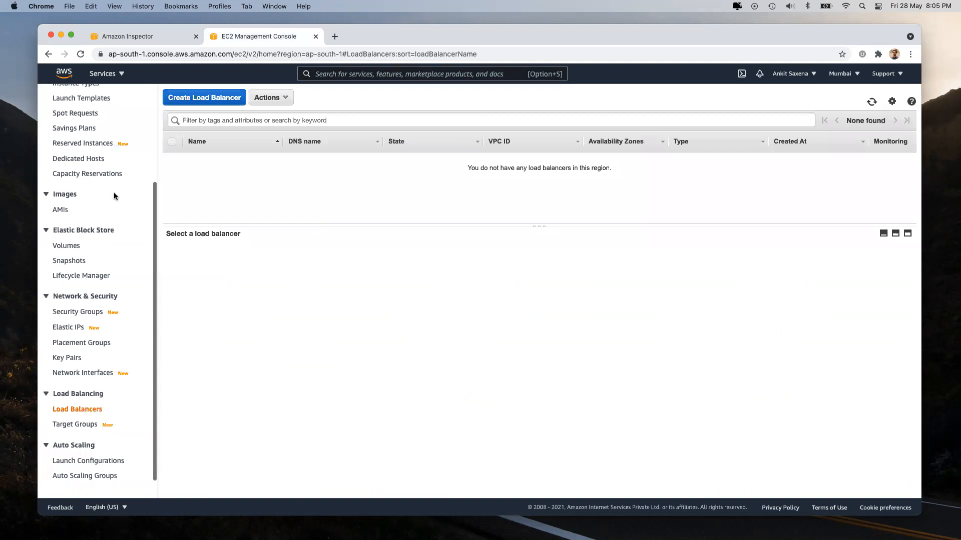
Step: Review the webserver instance's security groups and port 80/22 inbound rules, then switch to Inspector
scroll(68, 178, up, 5)
click(67, 202)
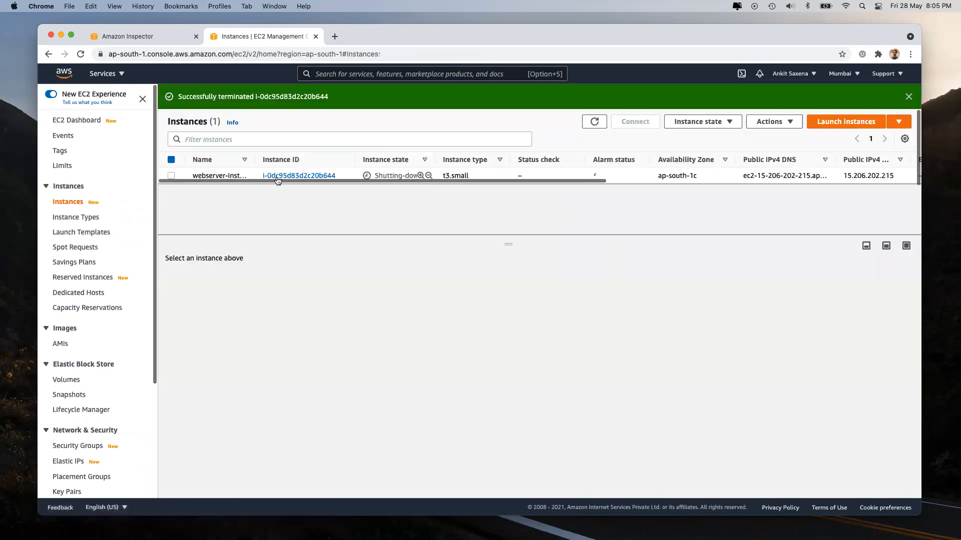
click(294, 176)
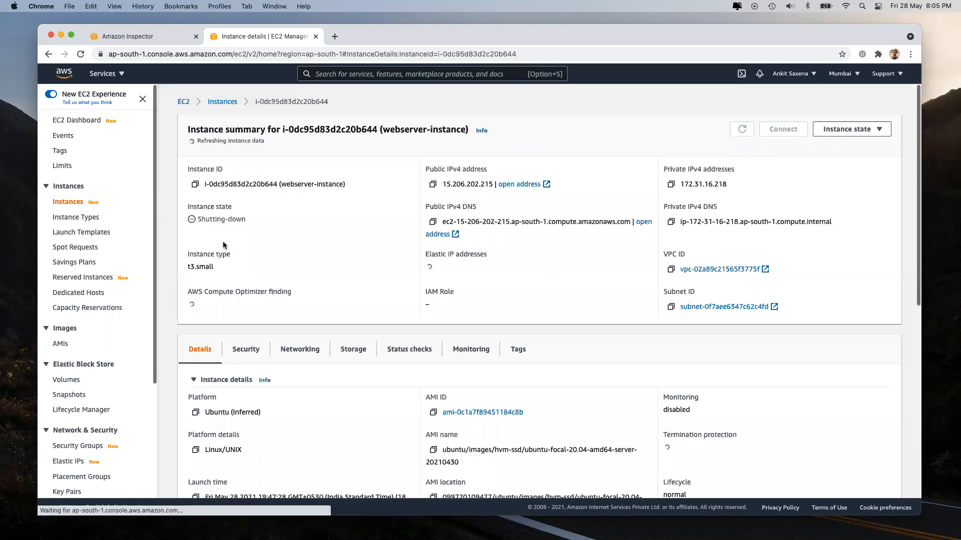
click(245, 350)
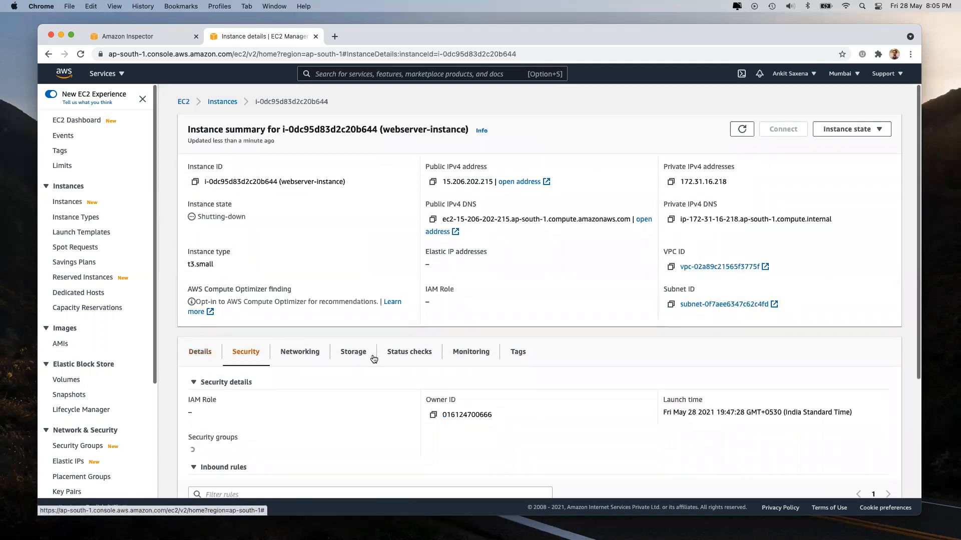
scroll(389, 417, down, 5)
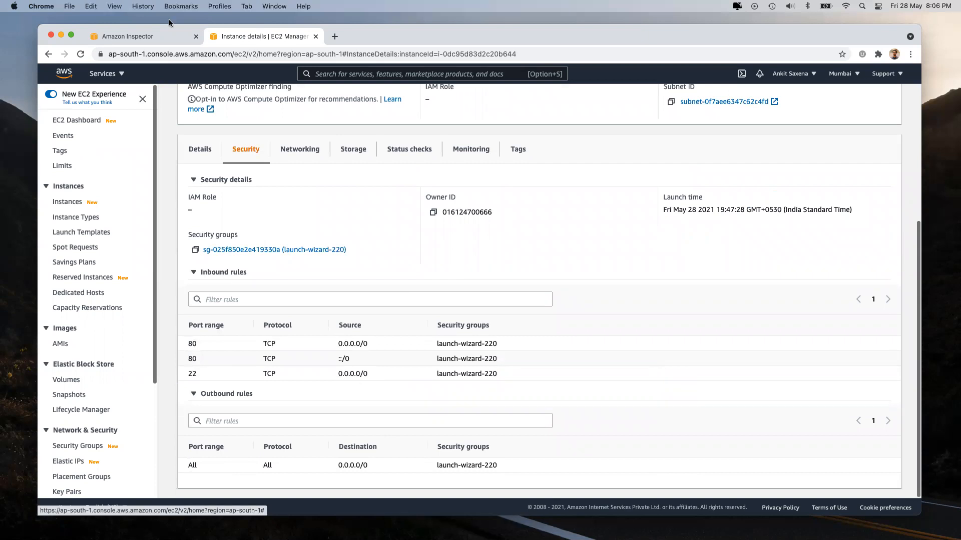
click(156, 37)
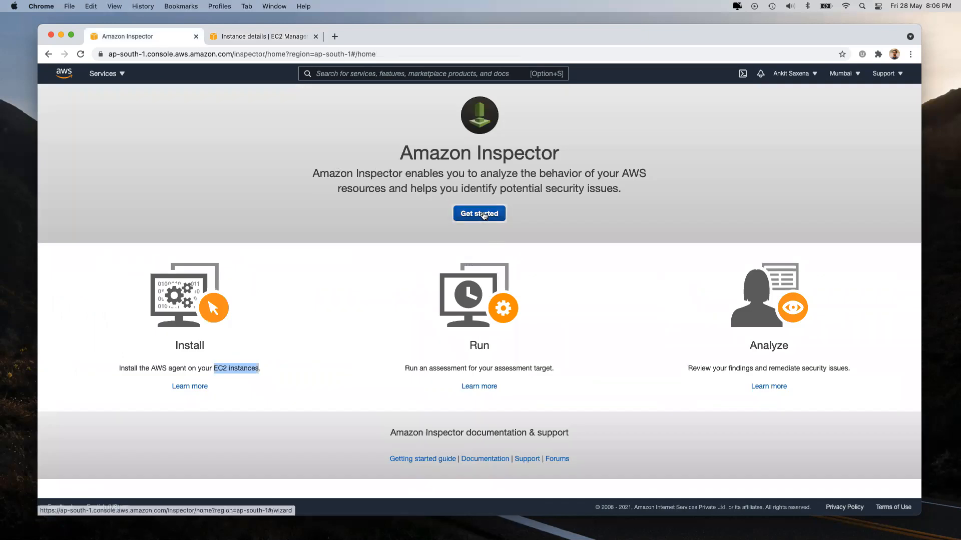
Step: Start Amazon Inspector assessment setup with Network and Host Assessments checked, highlighting 'EC2 instances'
click(483, 214)
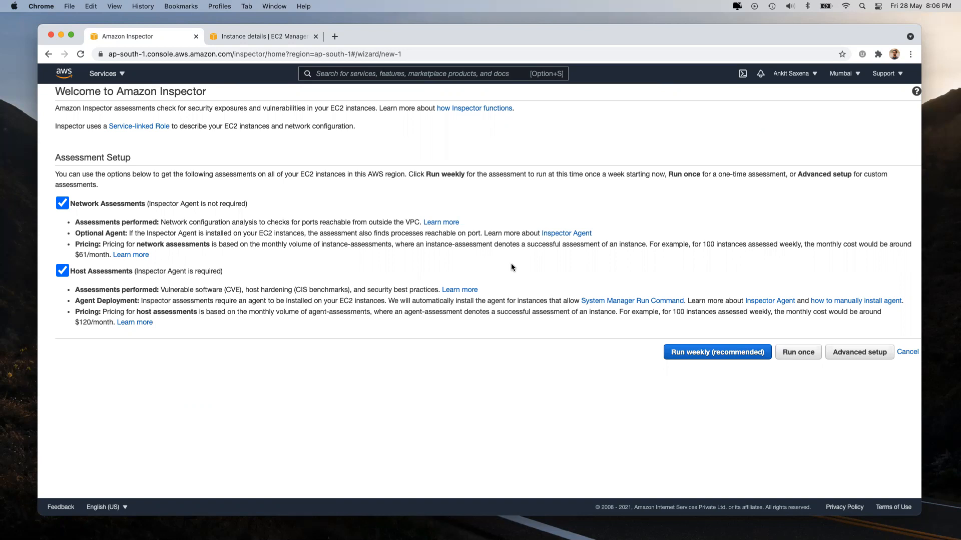
double_click(258, 55)
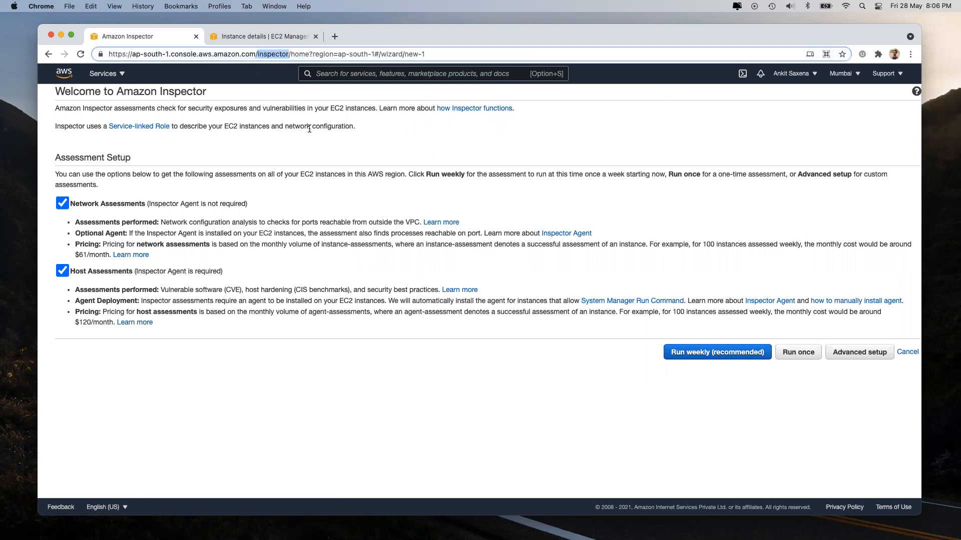
click(330, 108)
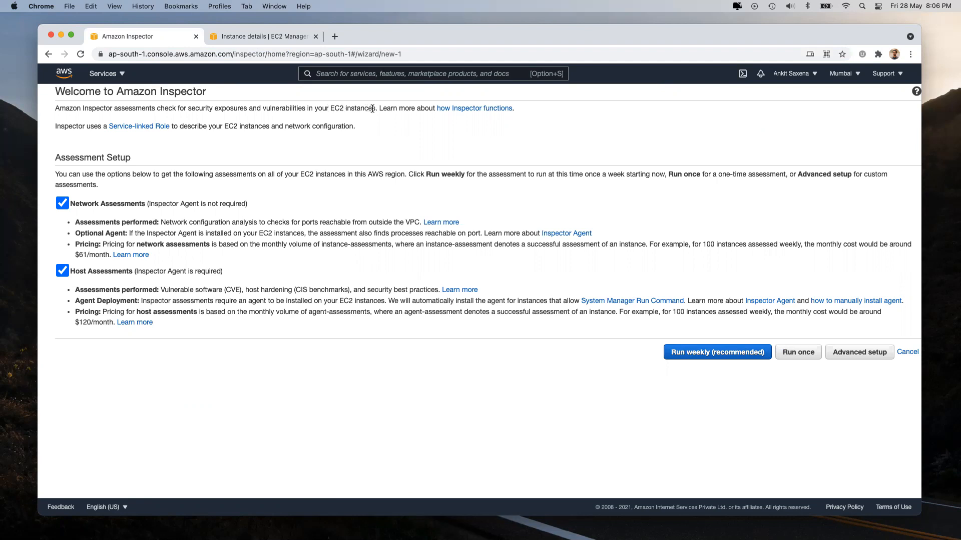
drag(330, 108, 376, 107)
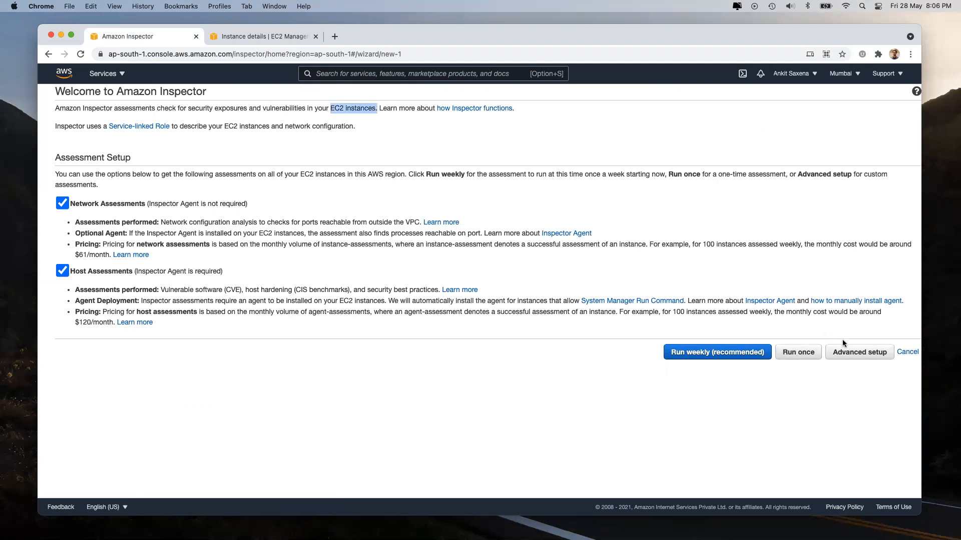
Step: Cancel the Inspector wizard and list the High severity findings, which are empty
click(907, 352)
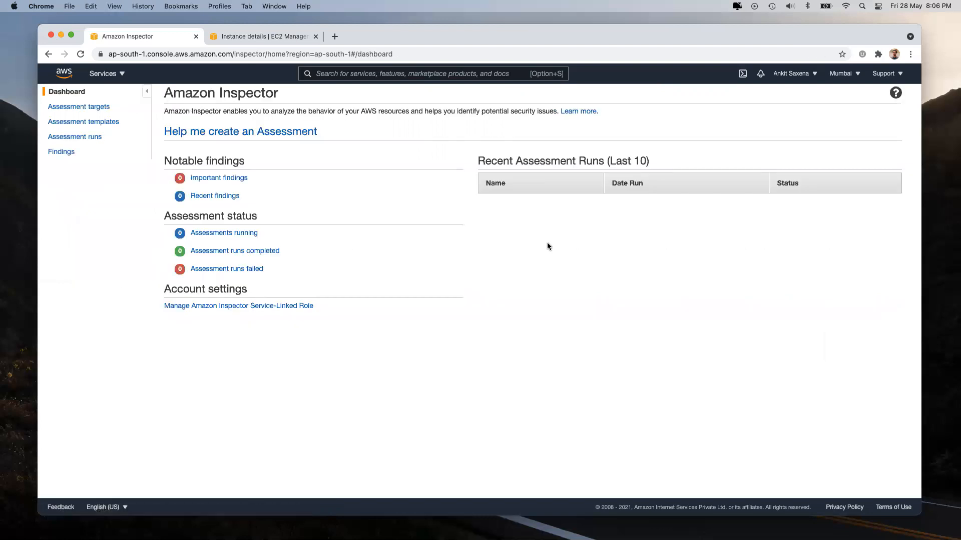
click(210, 178)
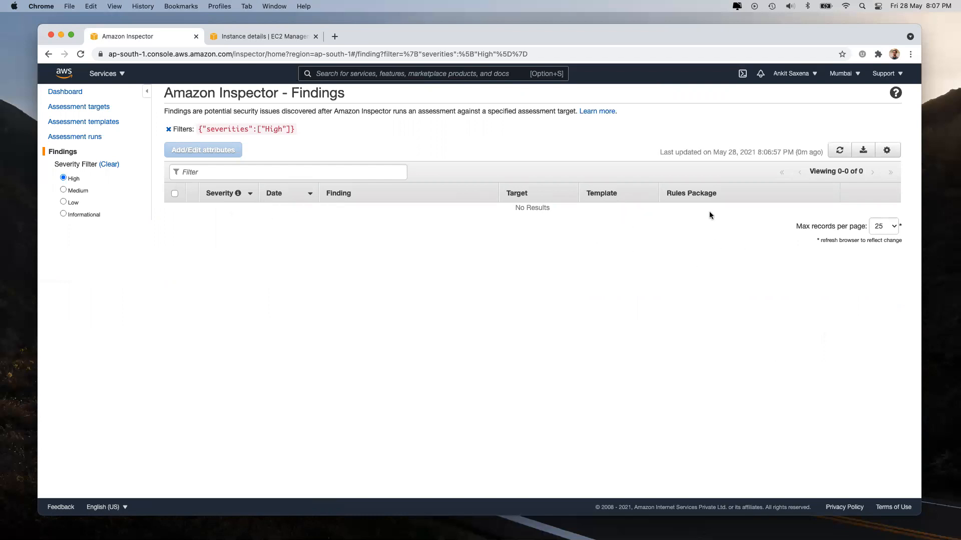
Step: View the empty Assessment templates page, close the CloudWatch events page, and show all services
click(56, 122)
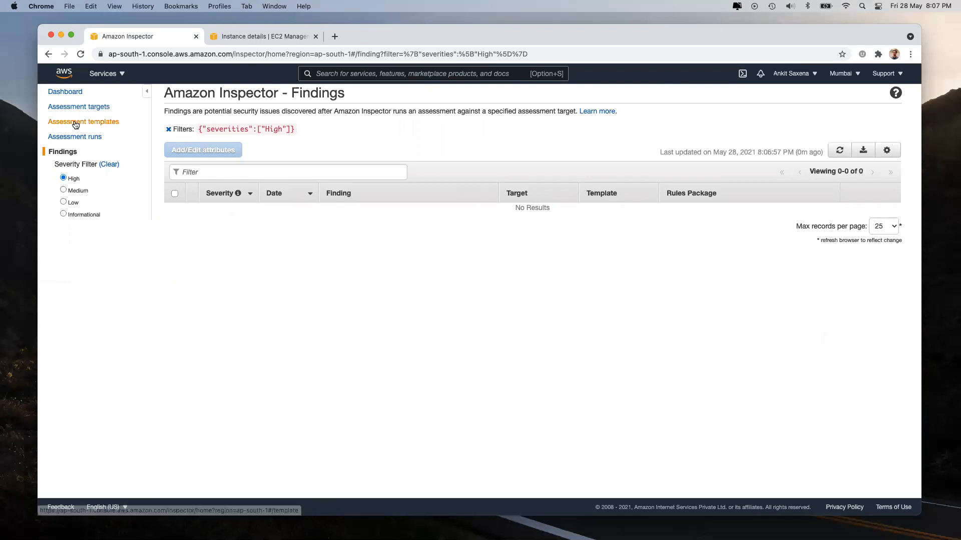
click(382, 133)
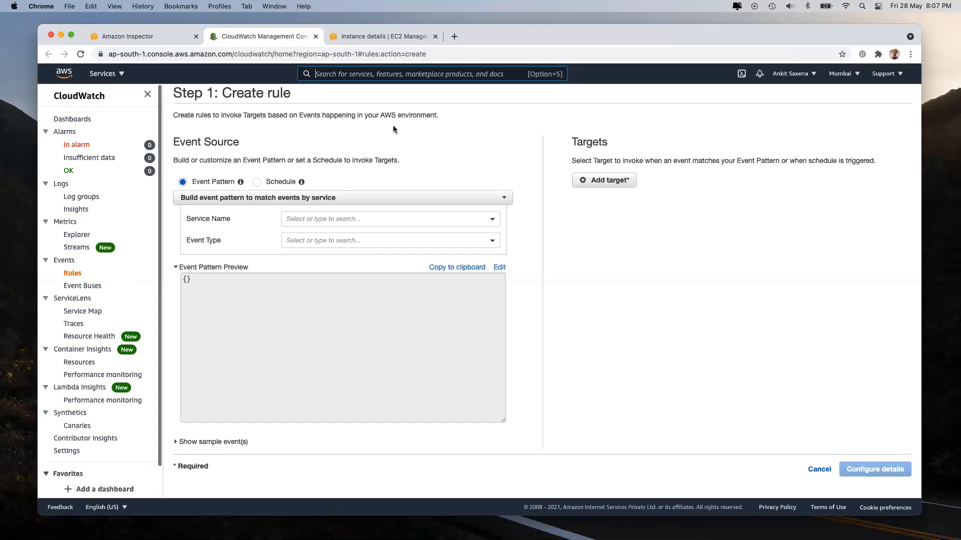
click(315, 36)
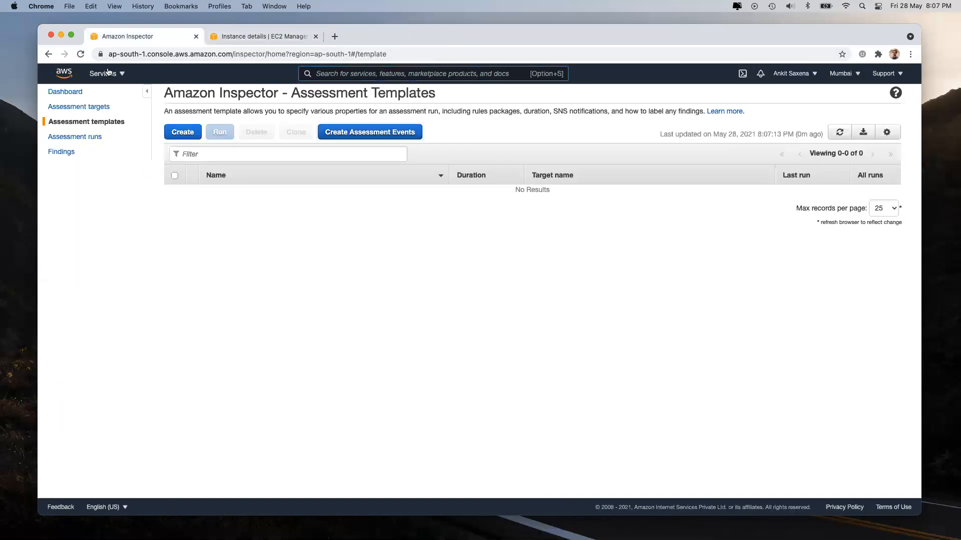
click(102, 74)
scroll(595, 319, down, 15)
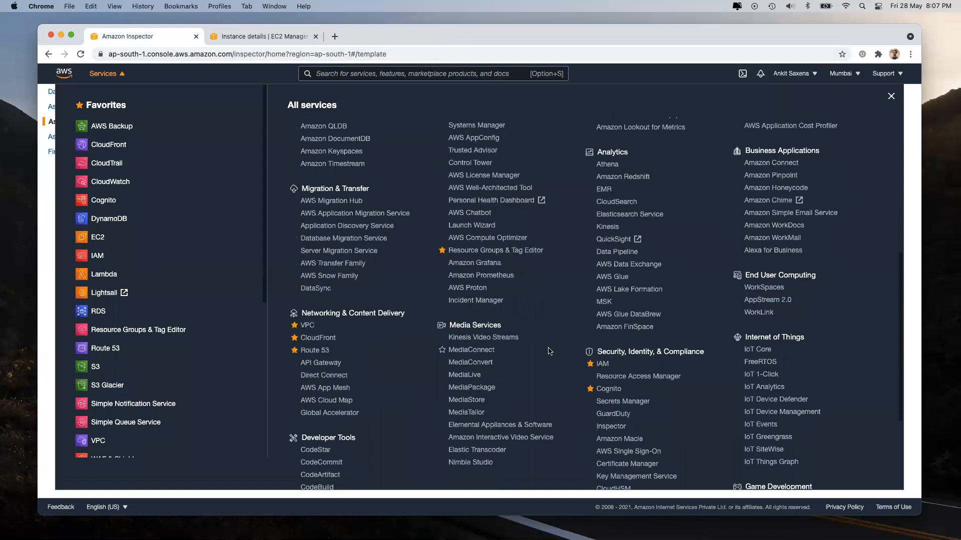
Step: Go to Amazon Macie under Security and highlight its title and tagline text
click(609, 336)
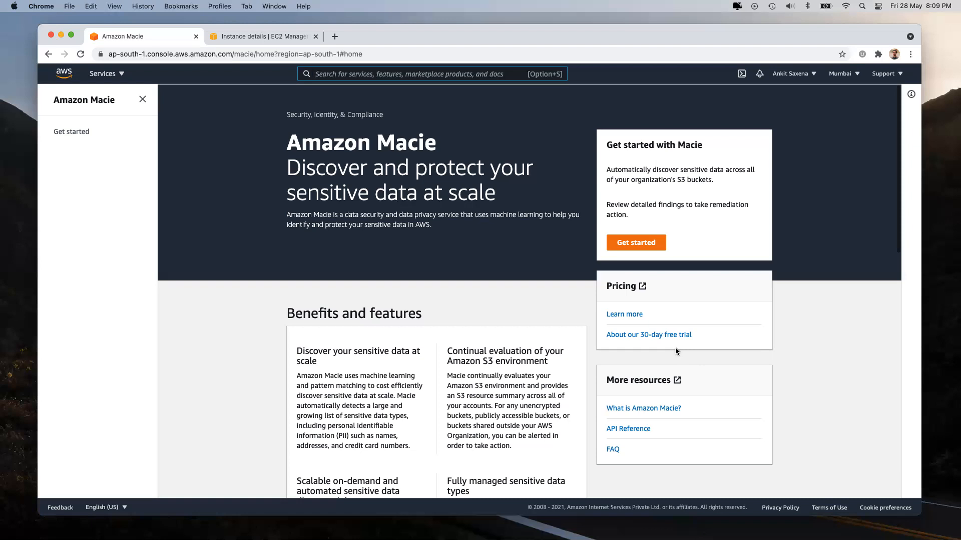
key(alt+s)
double_click(423, 144)
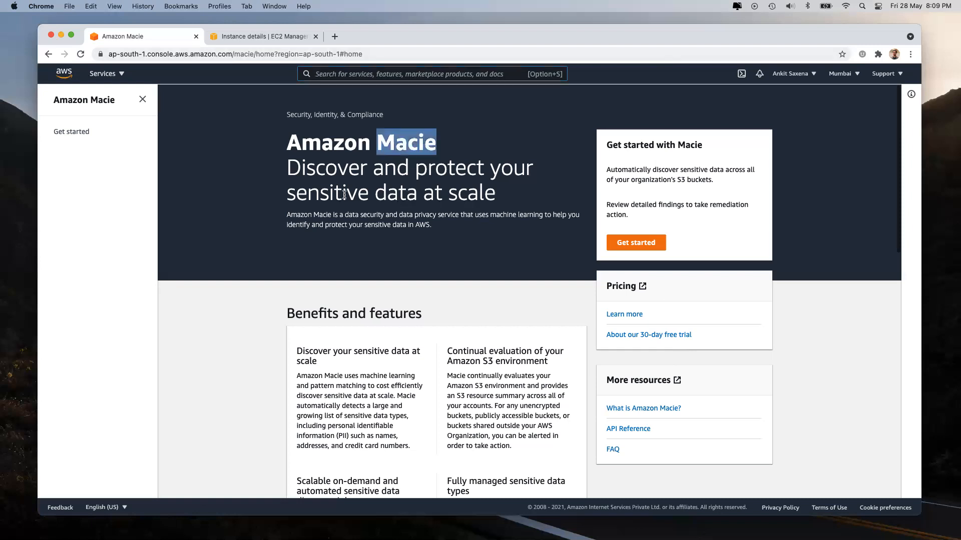
drag(296, 193, 435, 192)
click(434, 192)
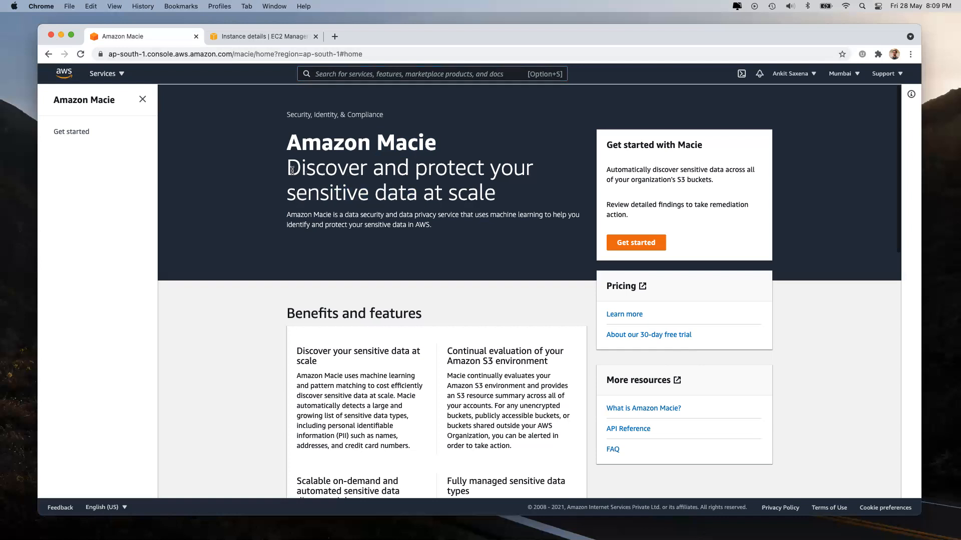
drag(288, 169, 511, 197)
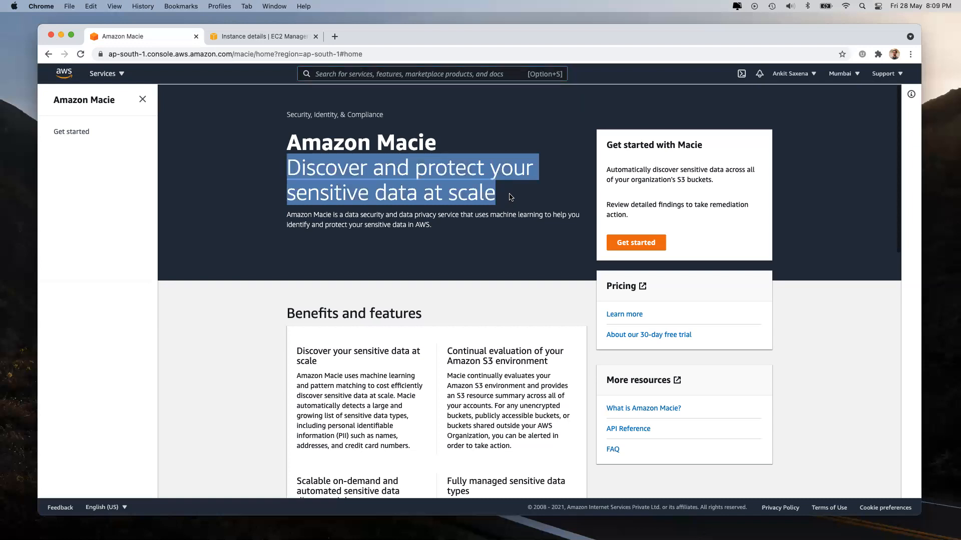
click(489, 185)
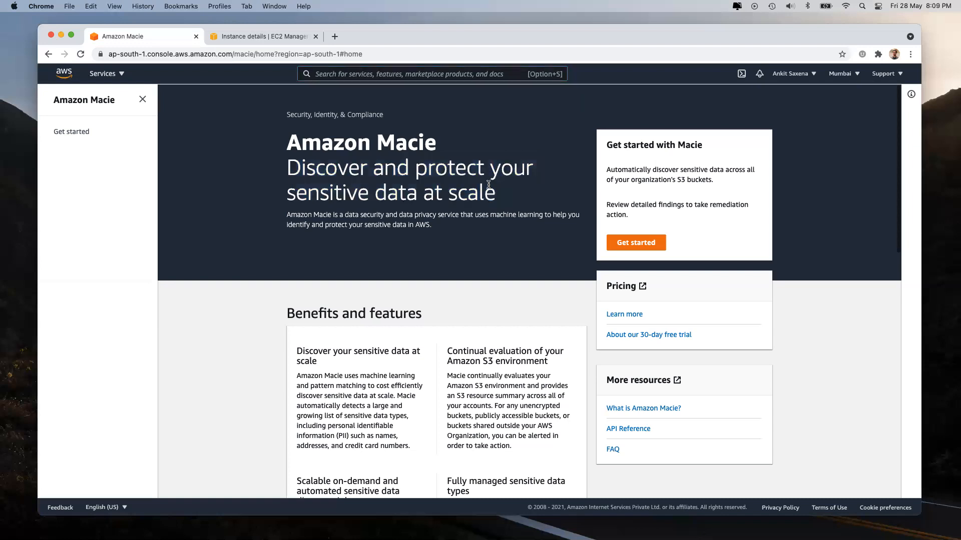
Step: Enable Macie and open the one public bucket: 145 objects, 113 classifiable, 1.6 MB
click(635, 244)
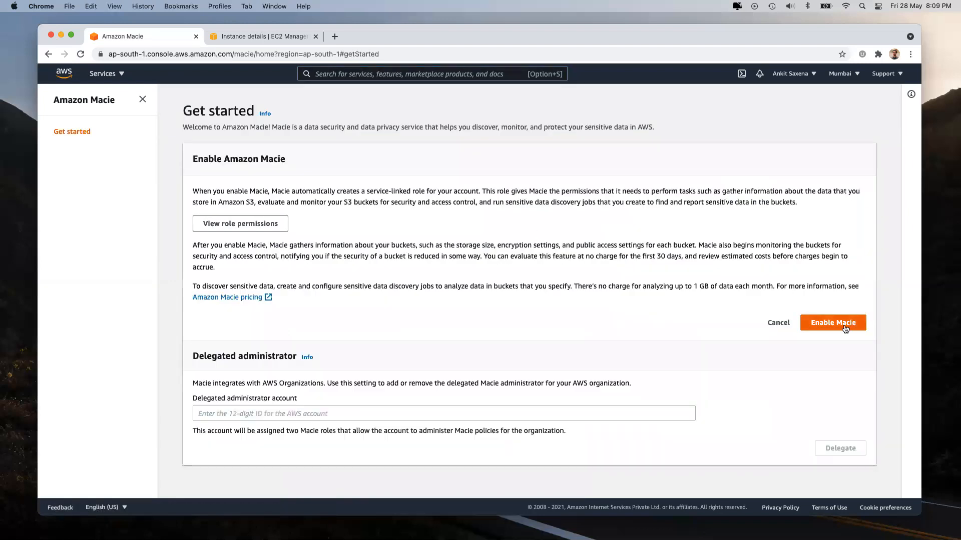
click(844, 325)
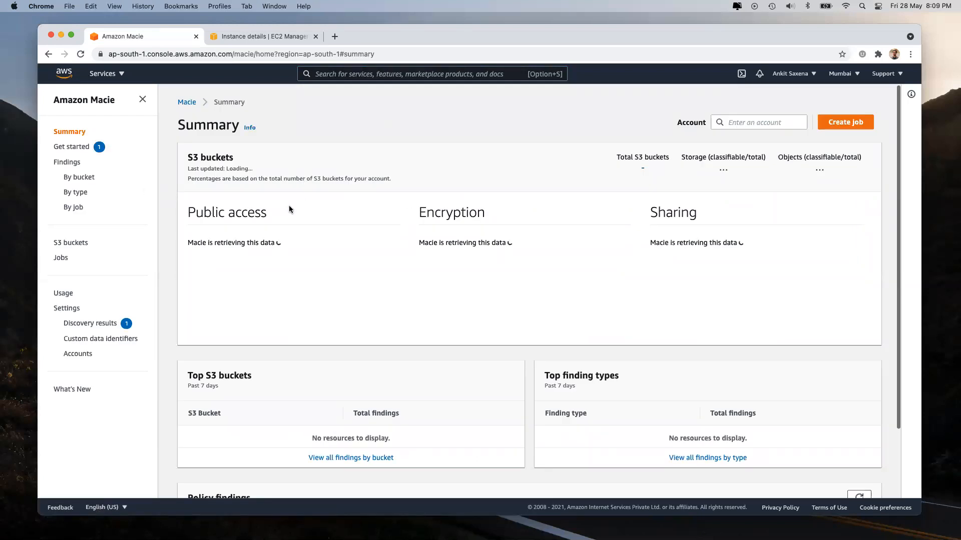
scroll(328, 356, down, 3)
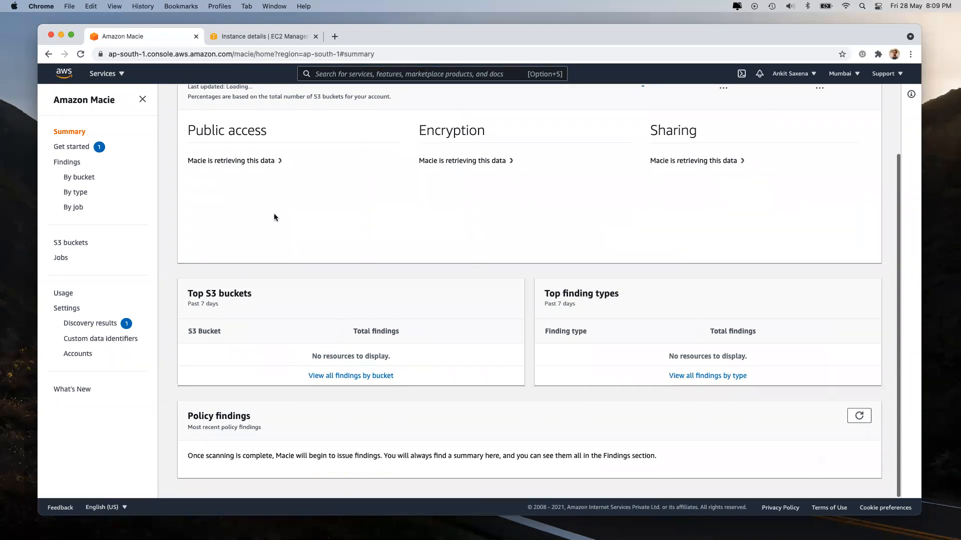
scroll(350, 168, up, 3)
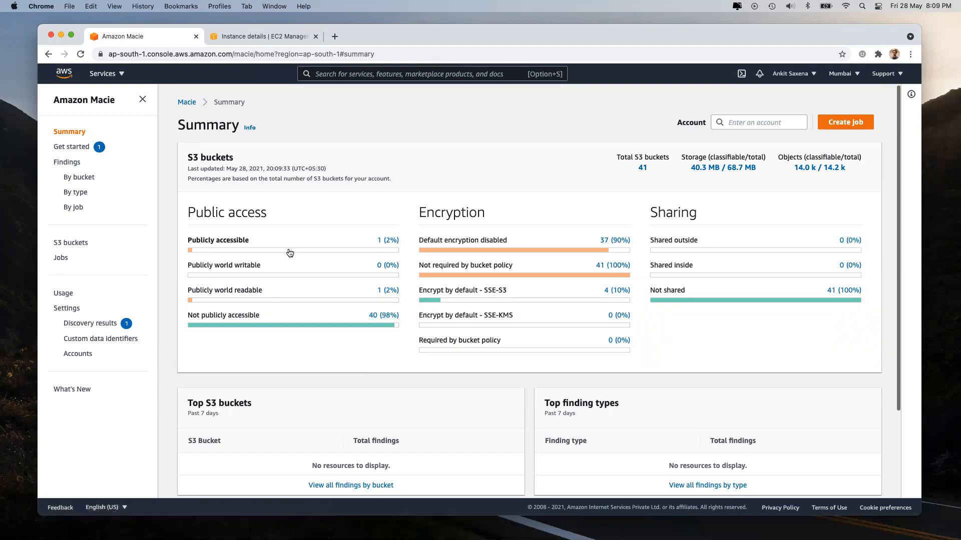
click(390, 241)
click(242, 237)
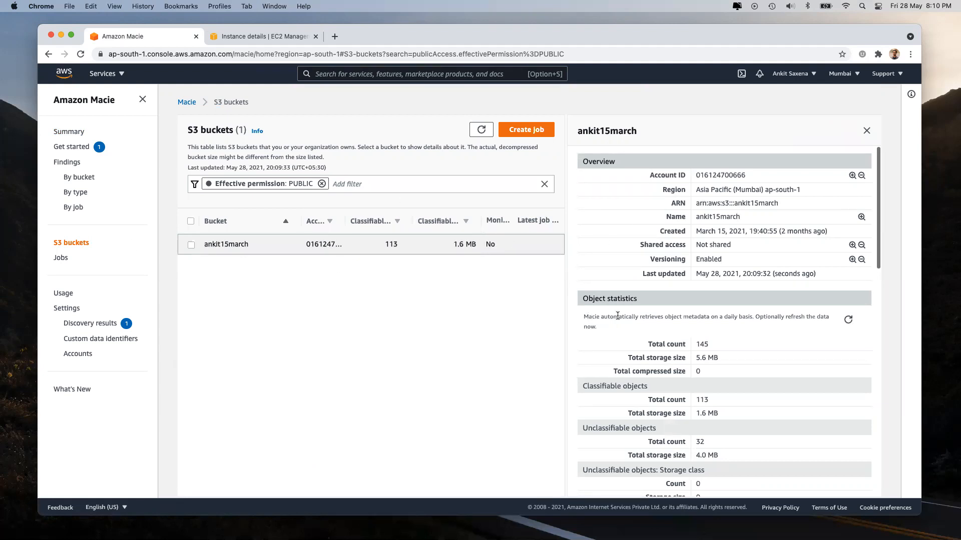
Step: Filter public buckets to bucket policy disallowing public read, then view Macie's zero findings
scroll(721, 376, down, 15)
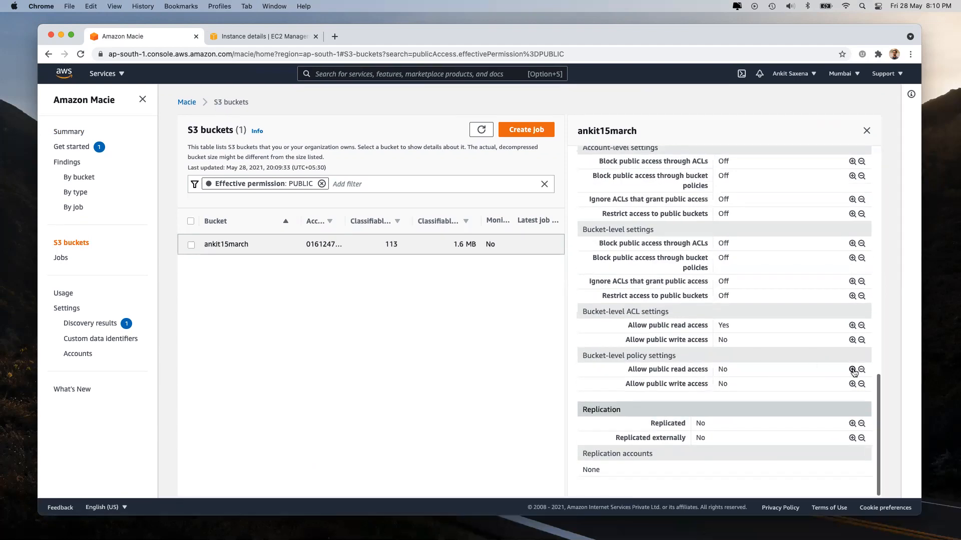
click(852, 369)
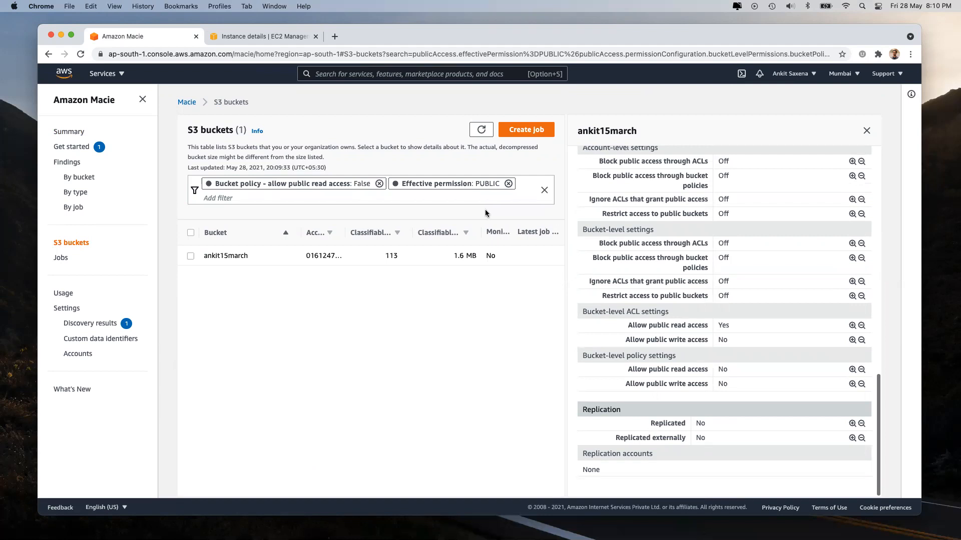
drag(631, 369, 750, 371)
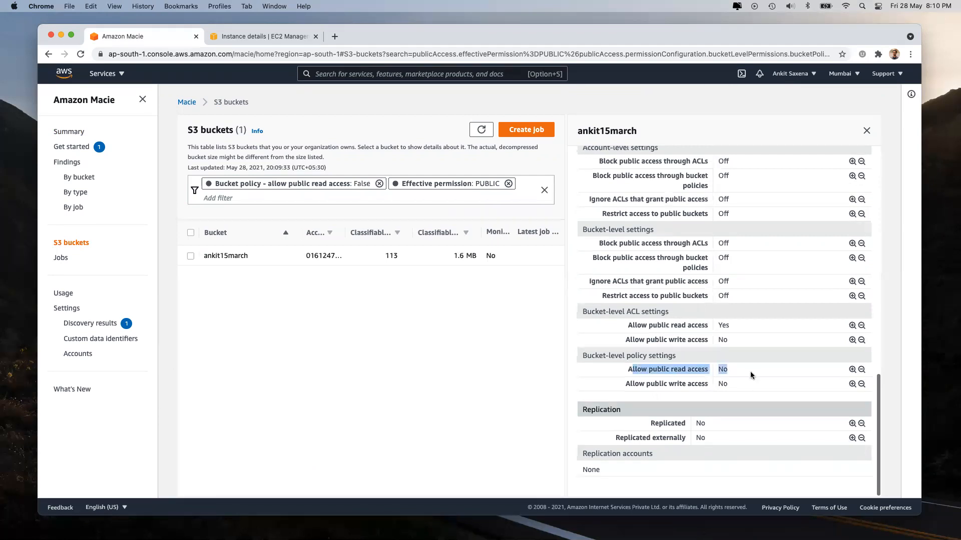
scroll(713, 386, up, 1)
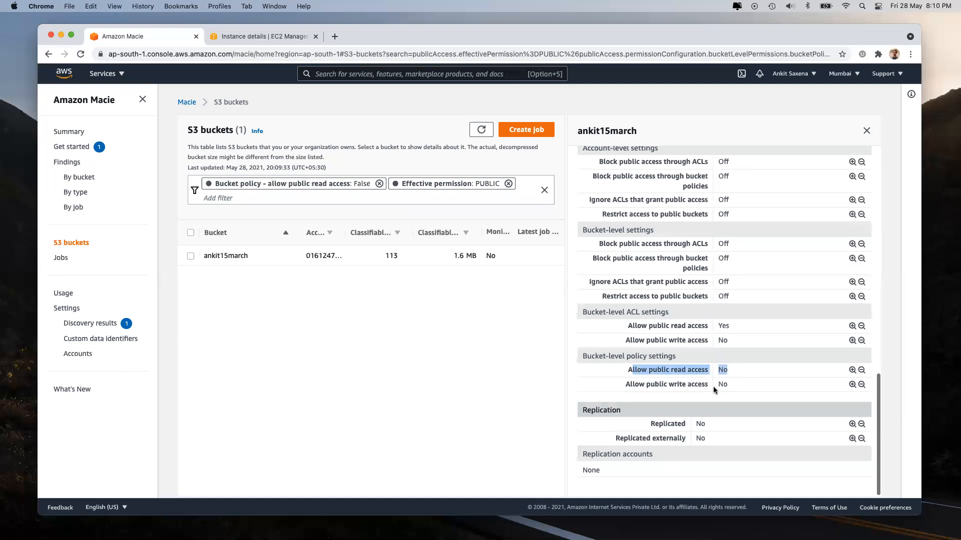
scroll(713, 297, up, 15)
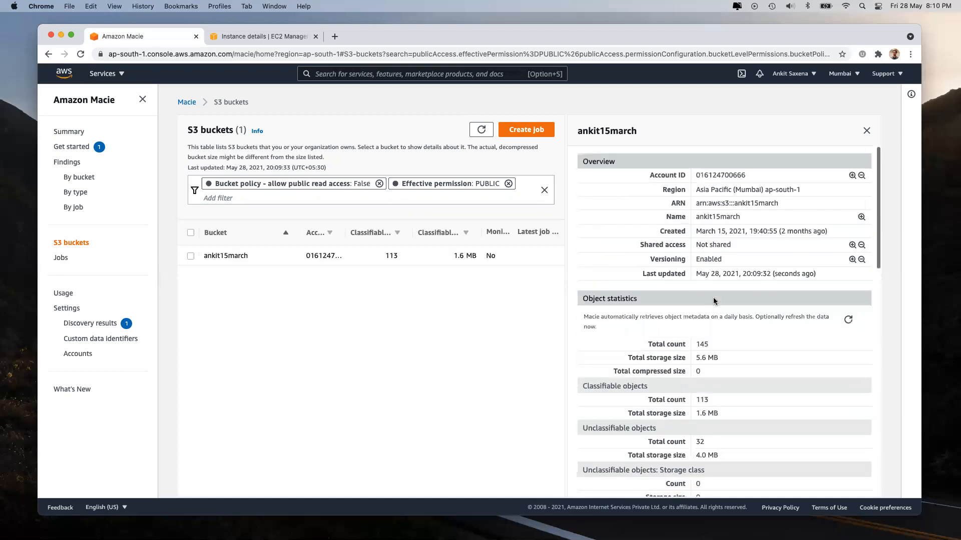
click(67, 162)
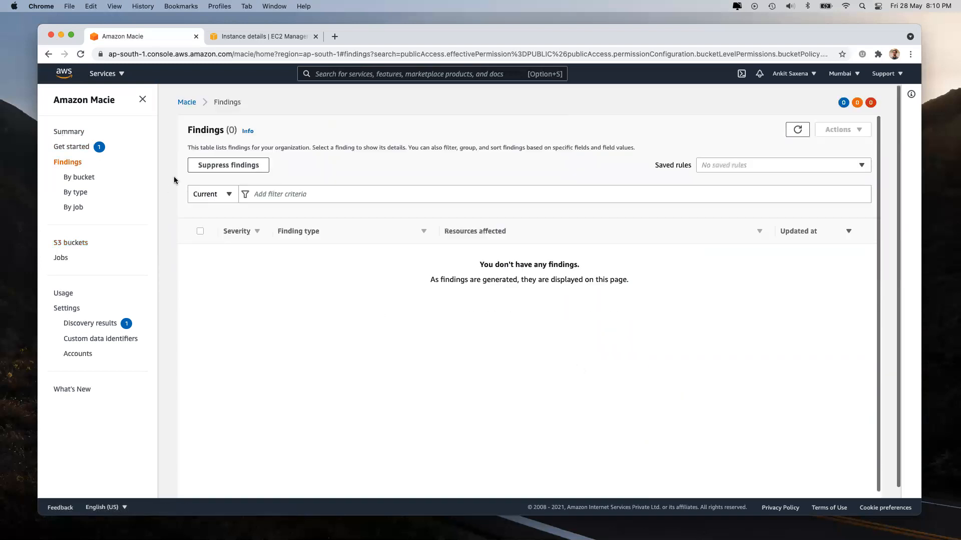
Step: Browse Macie's table of 41 S3 buckets, then return to the Summary dashboard
click(69, 243)
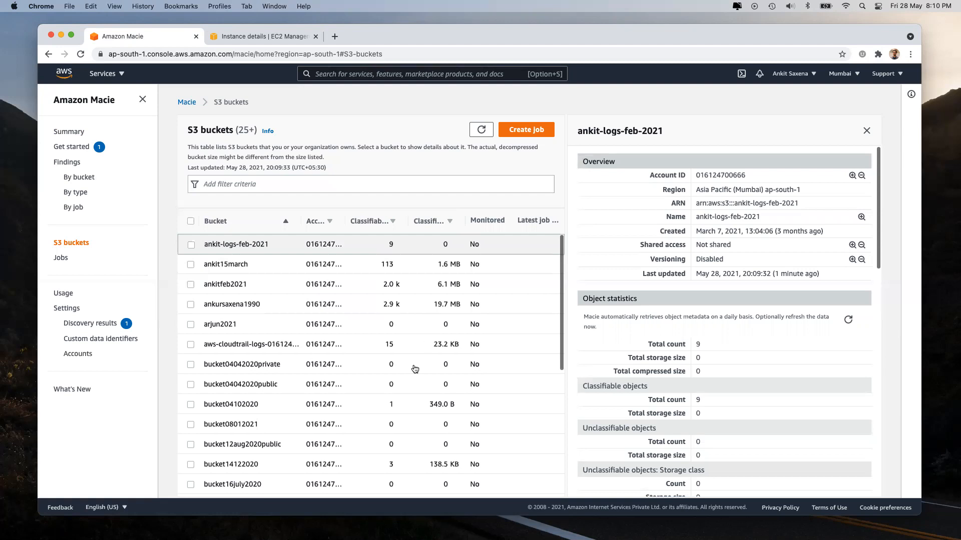
scroll(415, 367, down, 6)
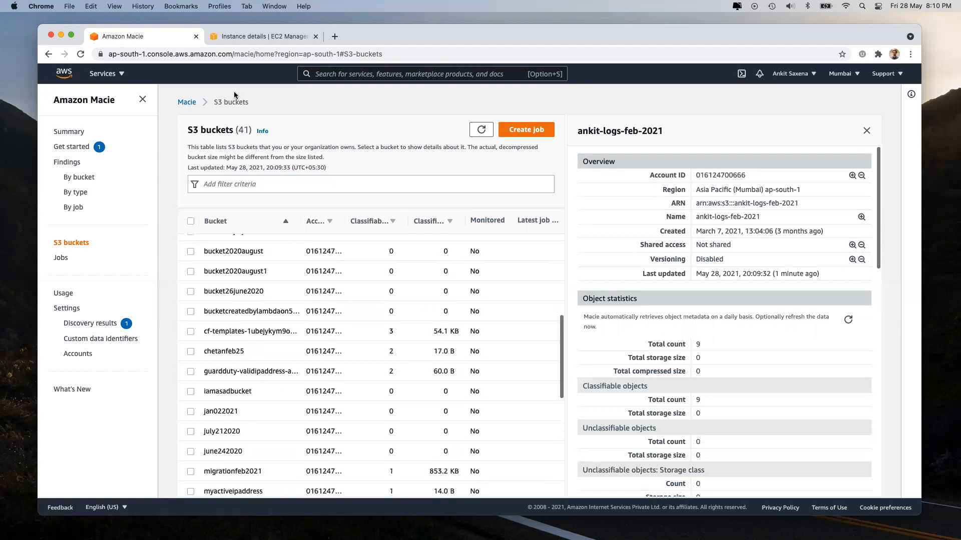
double_click(241, 53)
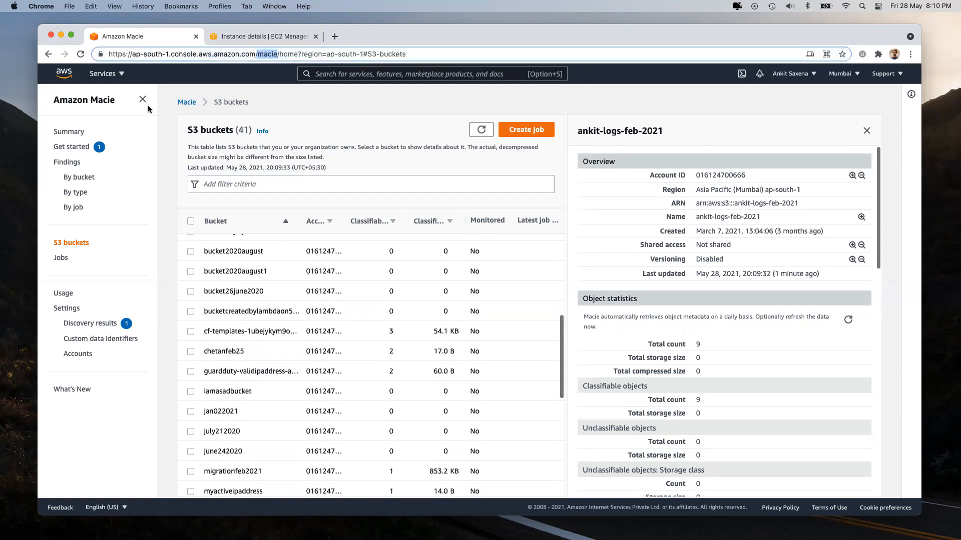
click(66, 132)
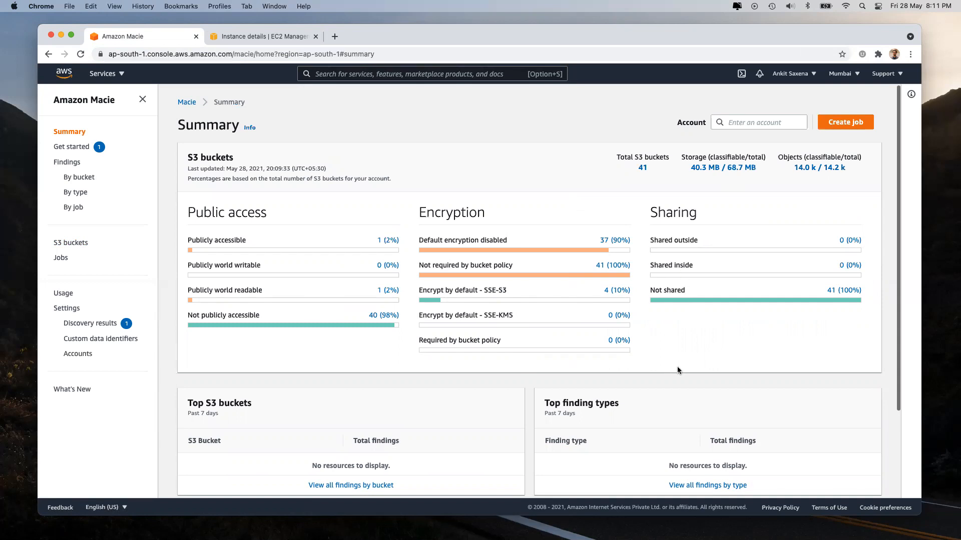
Step: Scroll the Macie summary, then show all services down to Security, Identity & Compliance
scroll(677, 370, down, 3)
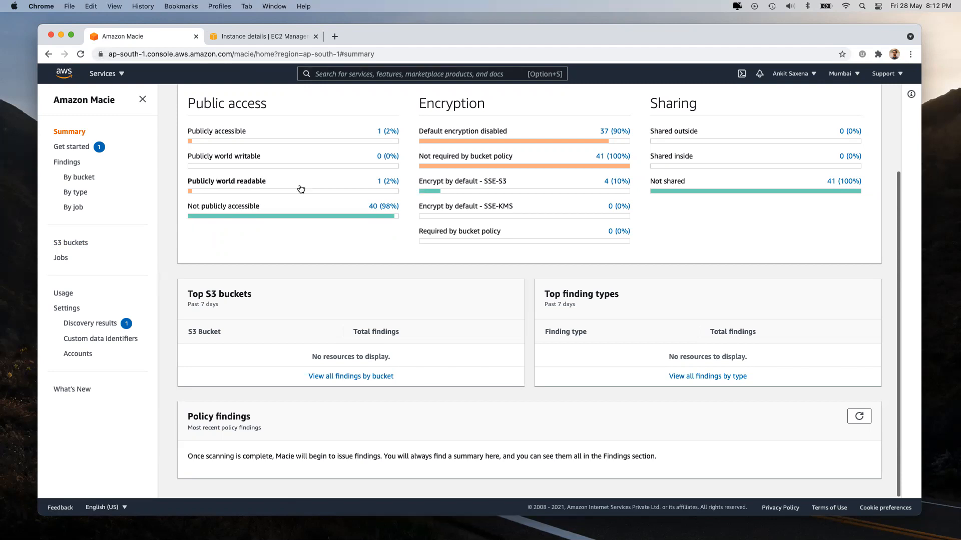
click(104, 74)
scroll(651, 325, down, 10)
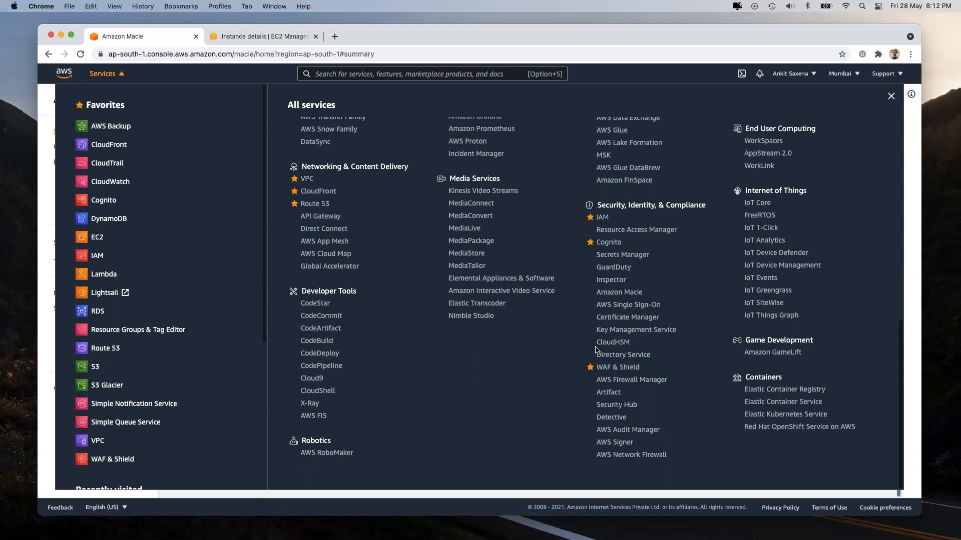
Step: Return to Amazon Macie's Summary dashboard showing 41 buckets, 40 not publicly accessible
click(615, 296)
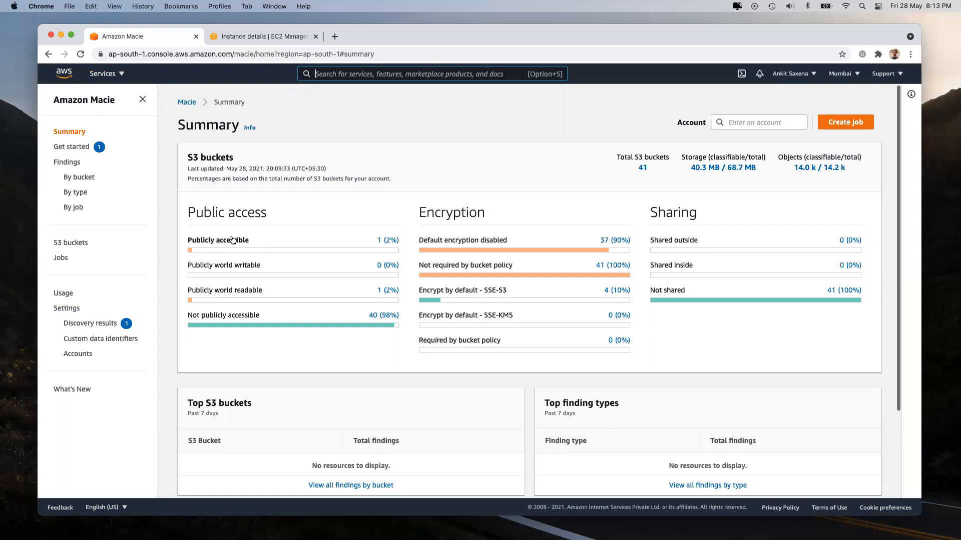
Step: Review the public bucket's details: block-public-access off, ACL allowing public read; then go to EC2
click(383, 241)
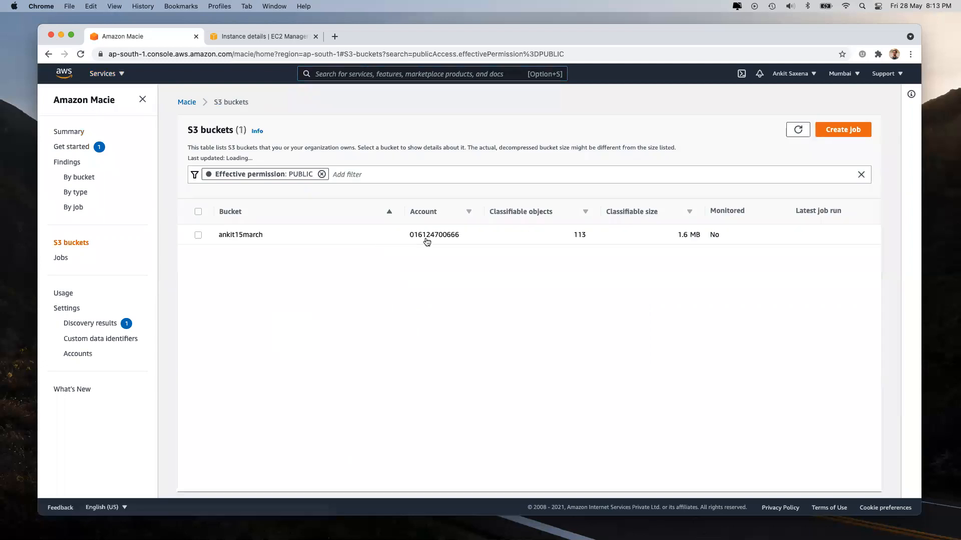
click(425, 242)
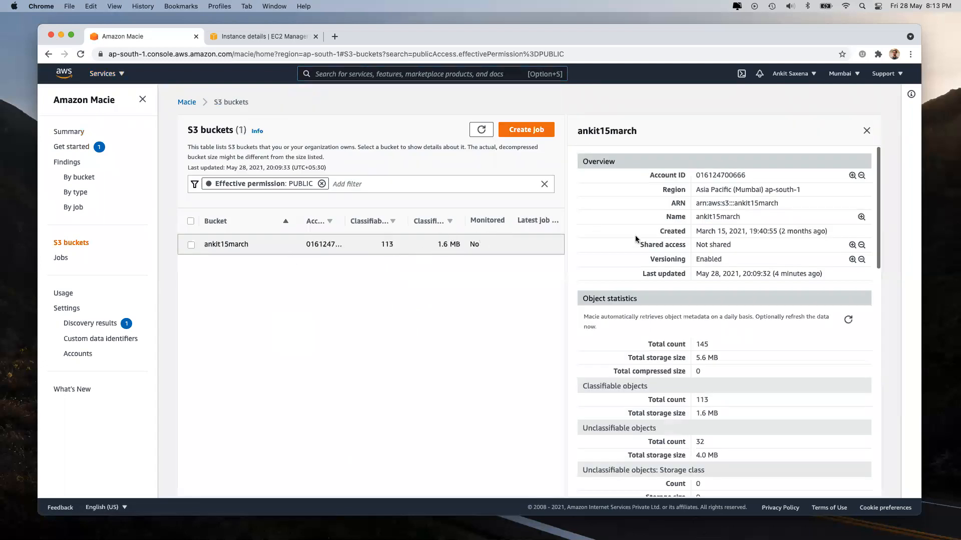
click(220, 246)
click(230, 243)
scroll(725, 351, down, 10)
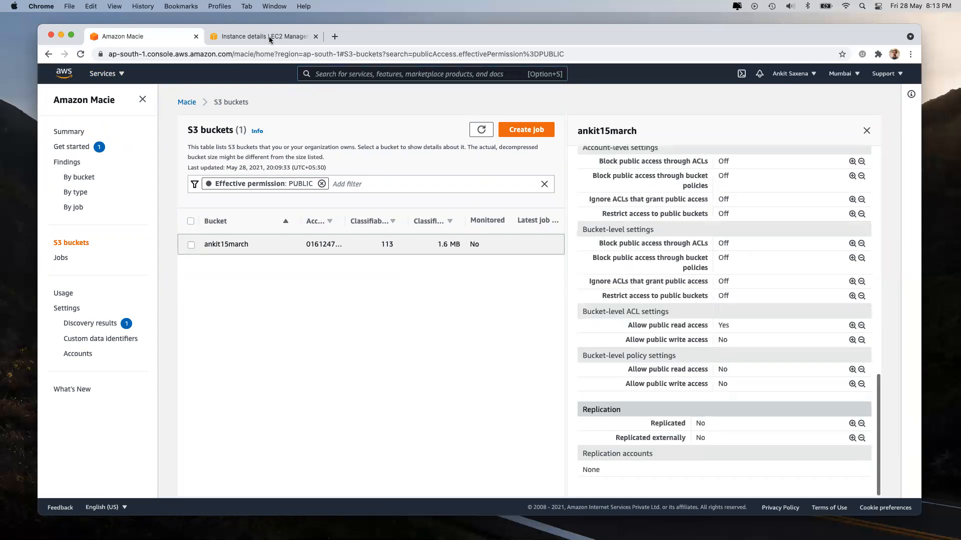
click(266, 36)
Step: Search 's3' and bring up the S3 Buckets list, showing 75 buckets, in the second tab
click(344, 74)
text(s3)
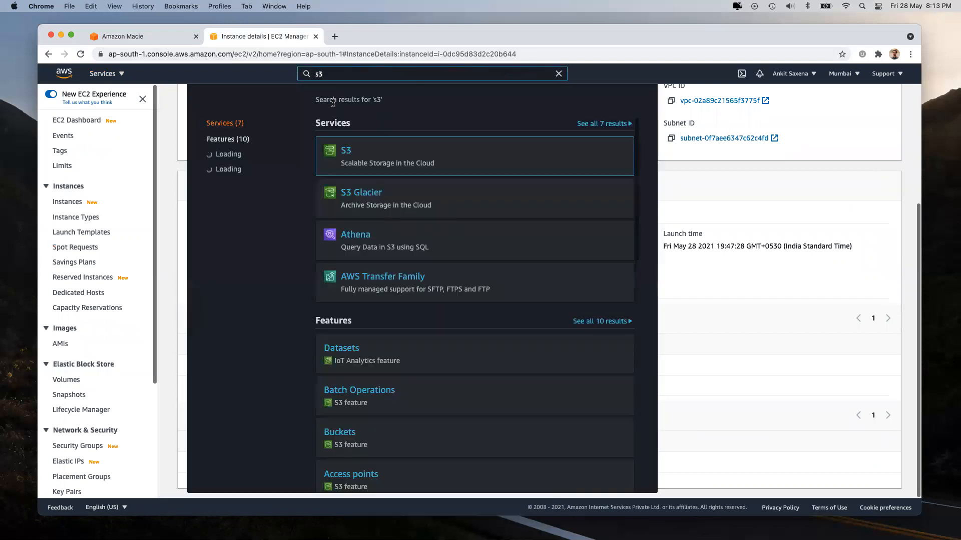
click(132, 41)
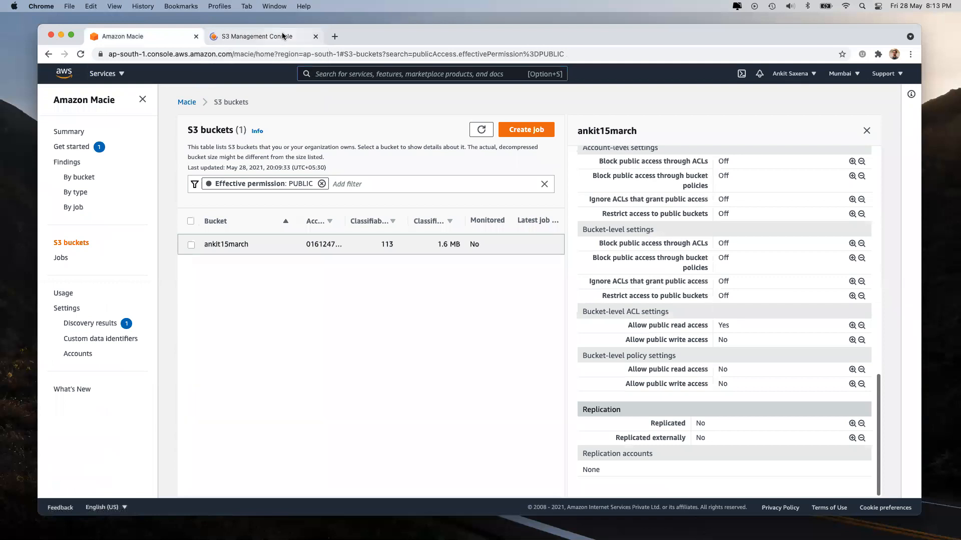
click(260, 40)
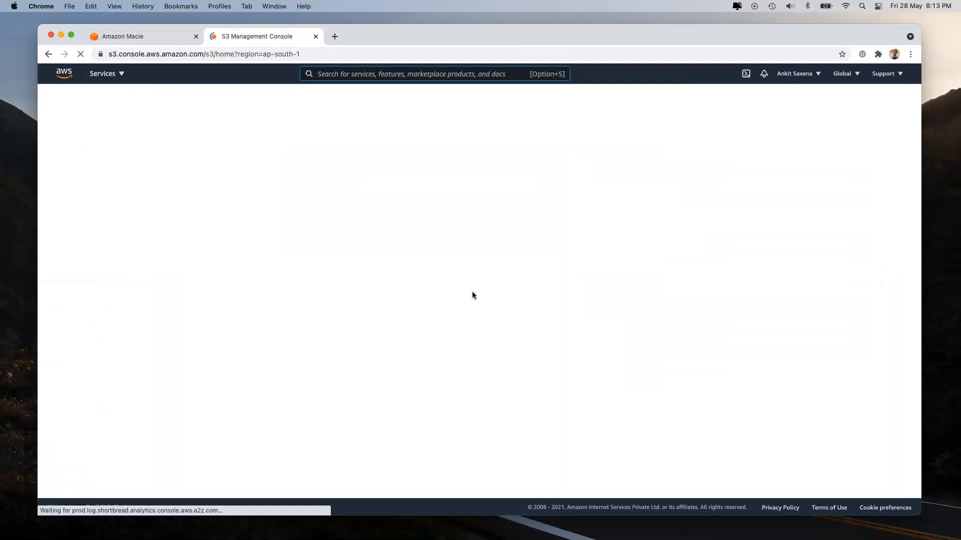
click(129, 36)
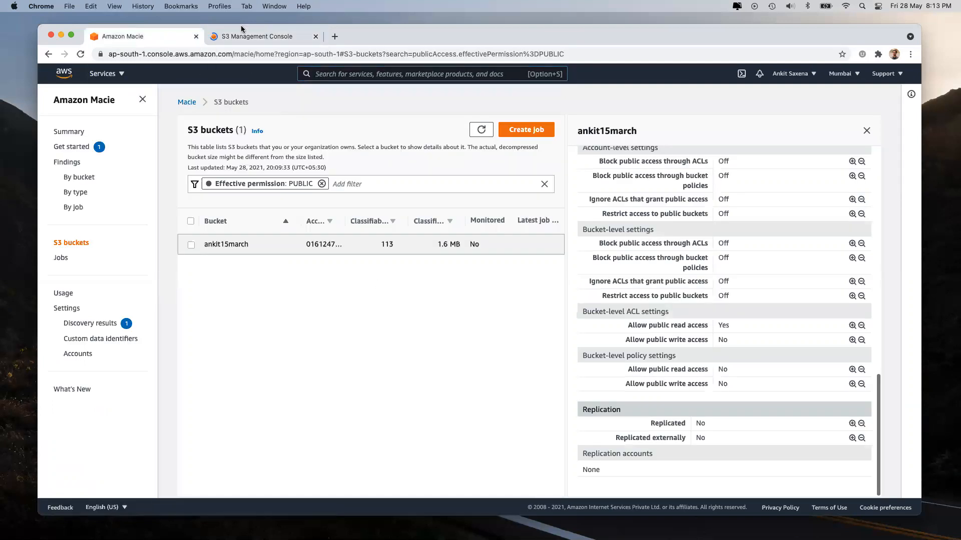
click(239, 36)
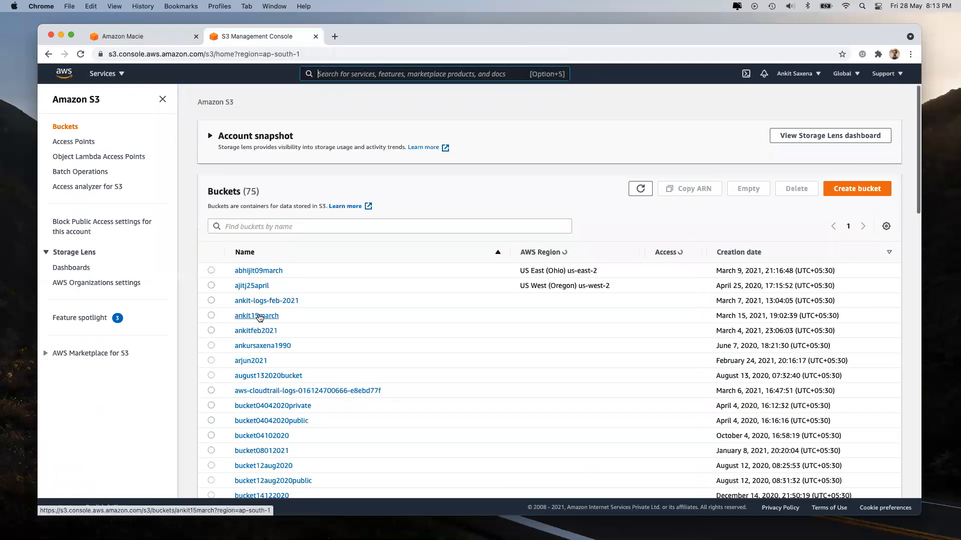
Step: Open the ankit15march bucket and scroll through its 13 objects, including index.html
click(258, 317)
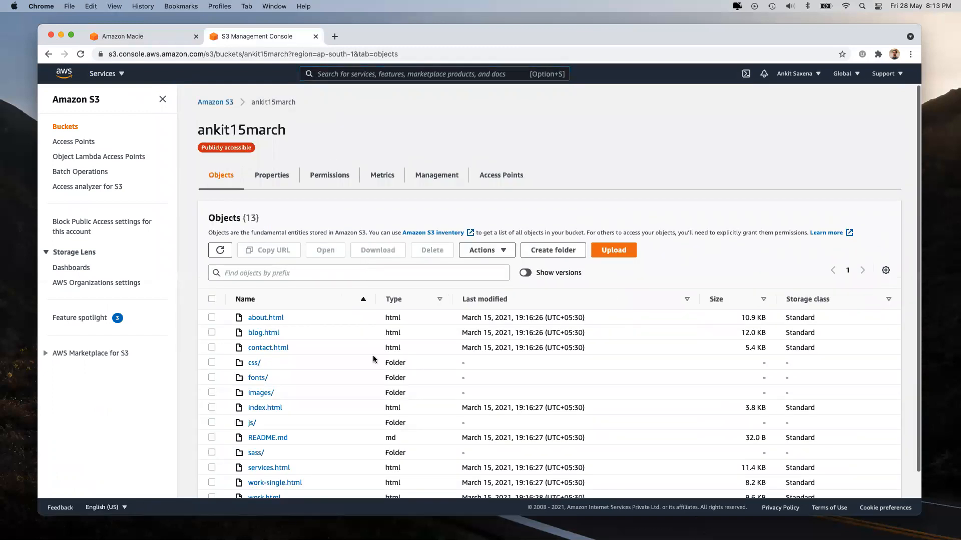
scroll(375, 358, down, 1)
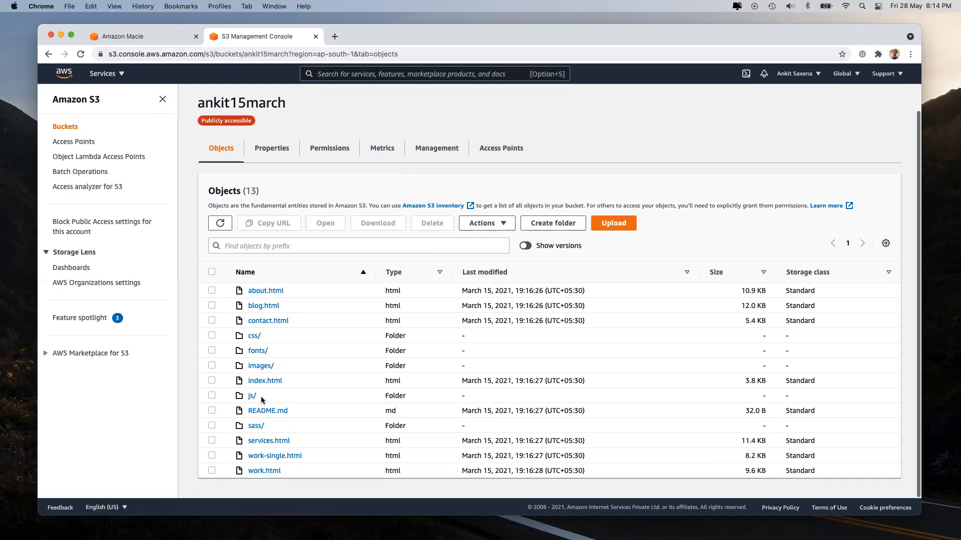
Step: Copy index.html's object URL and load it in a new browser tab
click(265, 381)
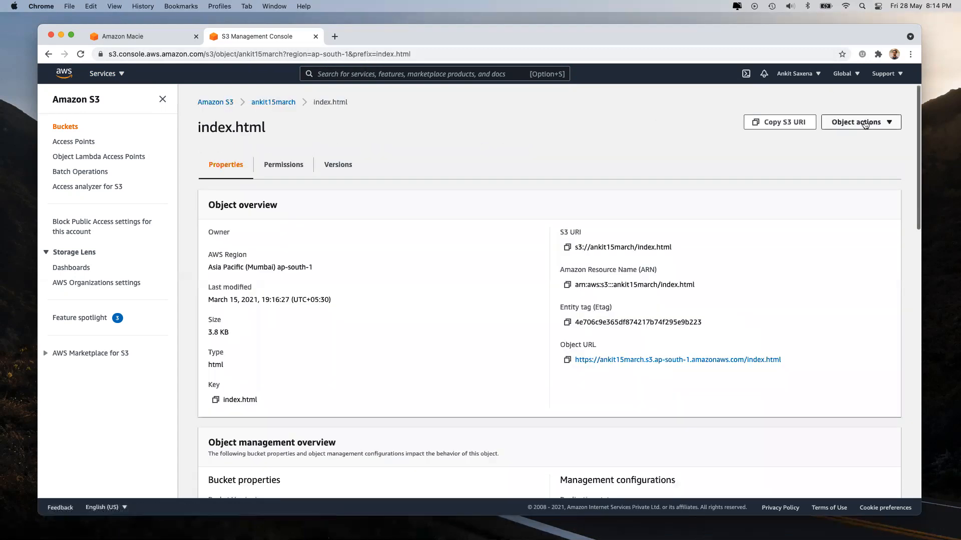
click(567, 360)
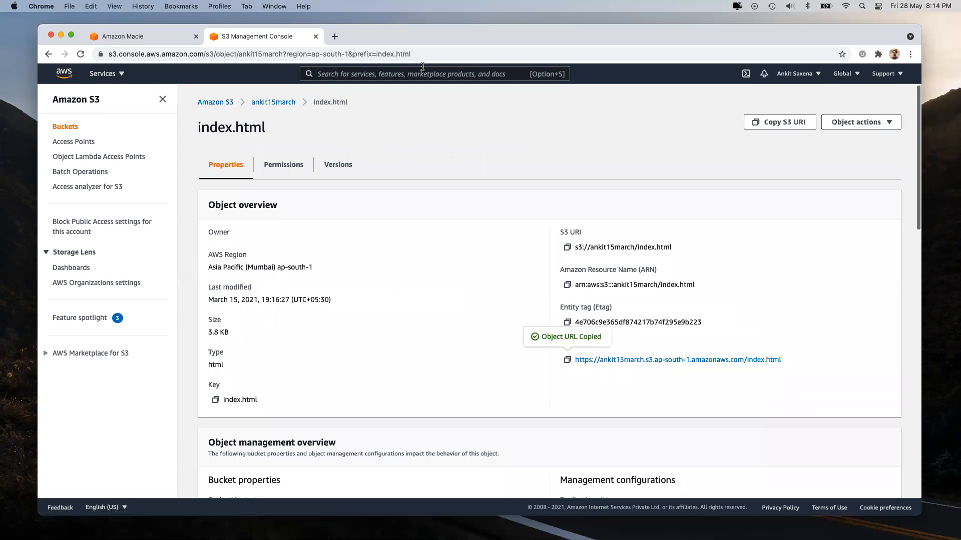
click(335, 36)
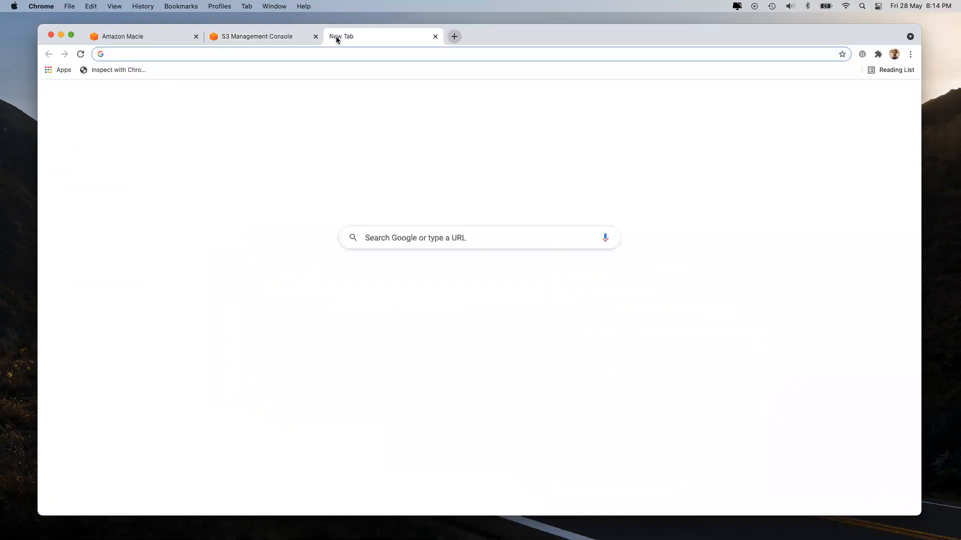
key(super+v)
key(Return)
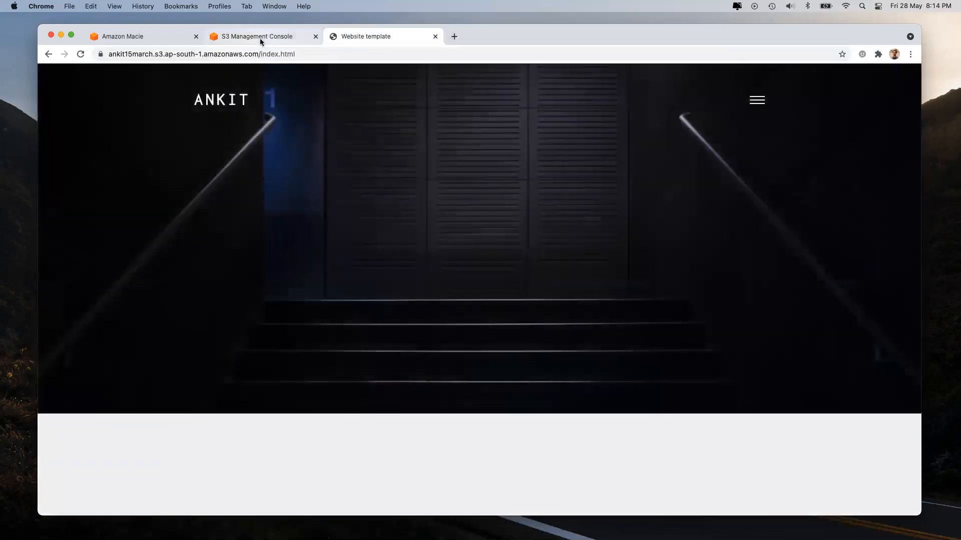
Step: Return to the ankit15march bucket and reopen index.html's object details
click(260, 37)
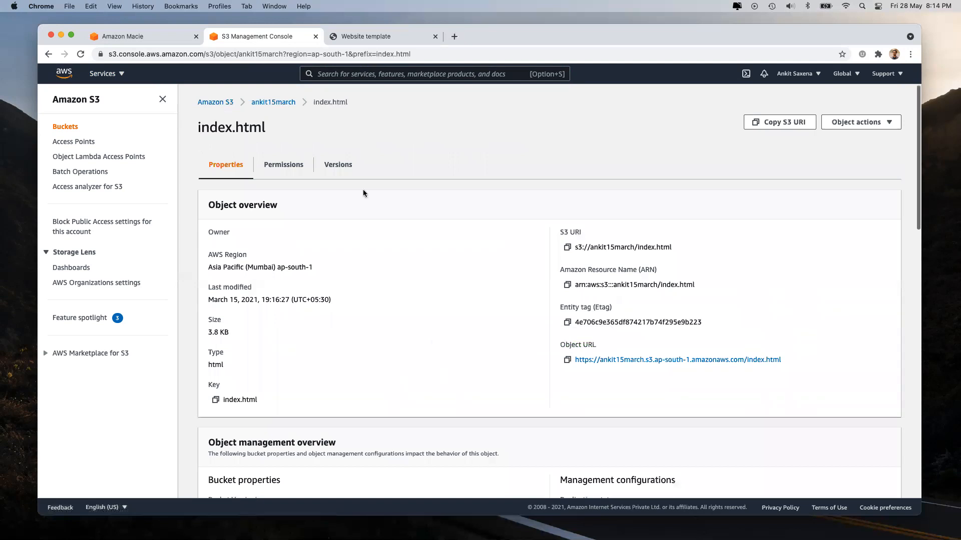
click(270, 102)
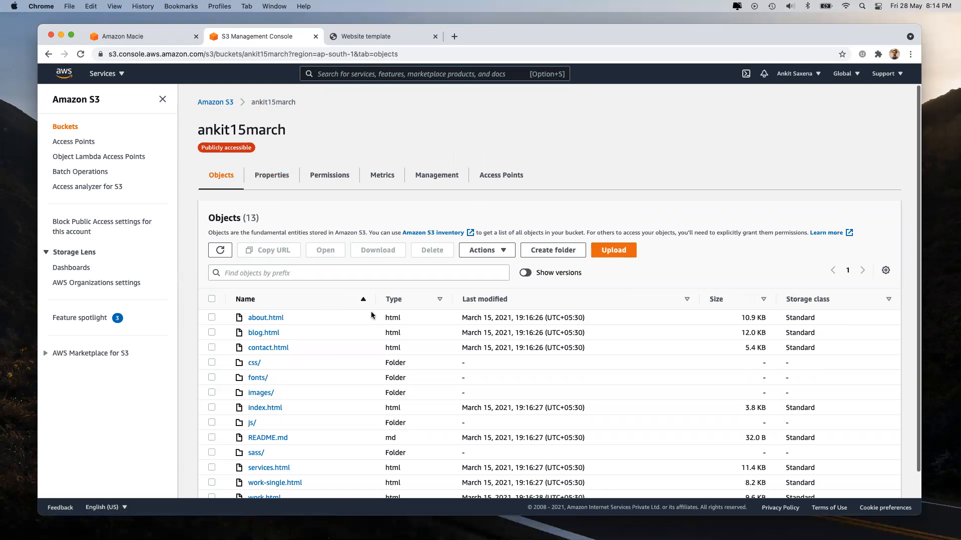
scroll(356, 314, down, 1)
click(256, 382)
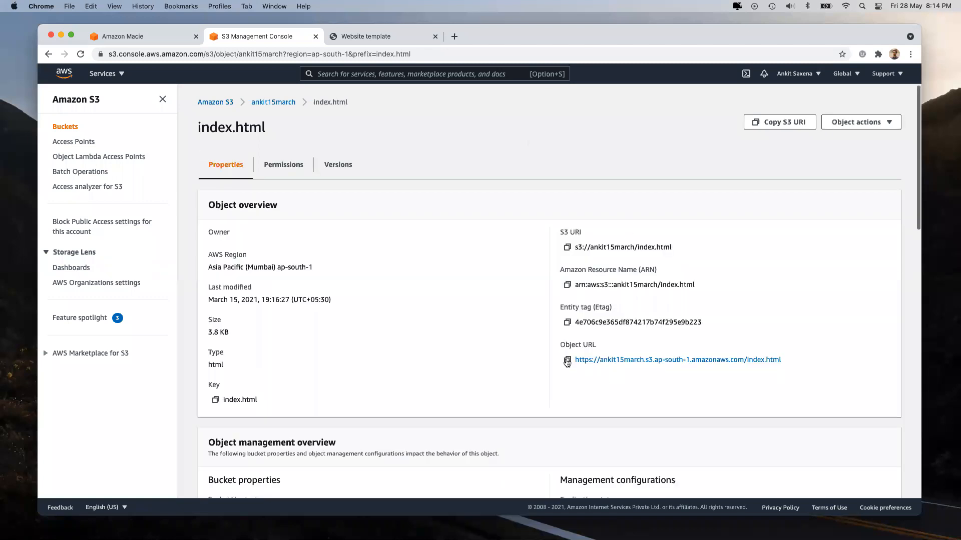
Step: Copy index.html's URL again and open ankit15march's Permissions, where block public access is off
click(567, 360)
click(268, 102)
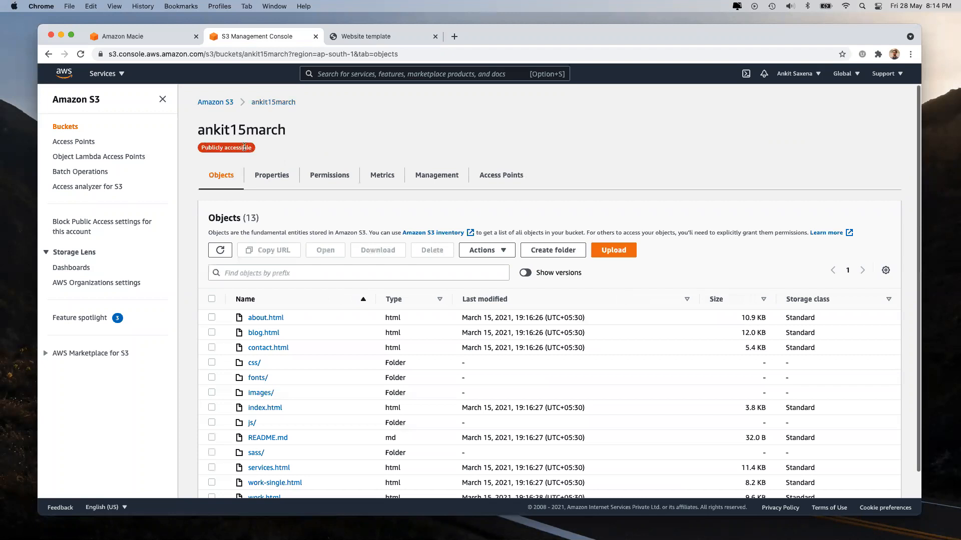
click(314, 178)
scroll(483, 353, down, 3)
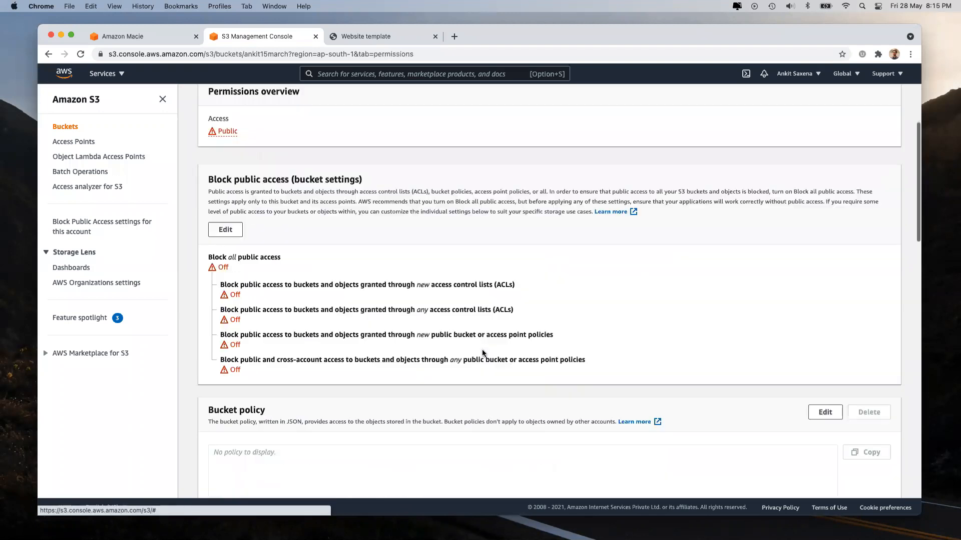
scroll(482, 353, down, 10)
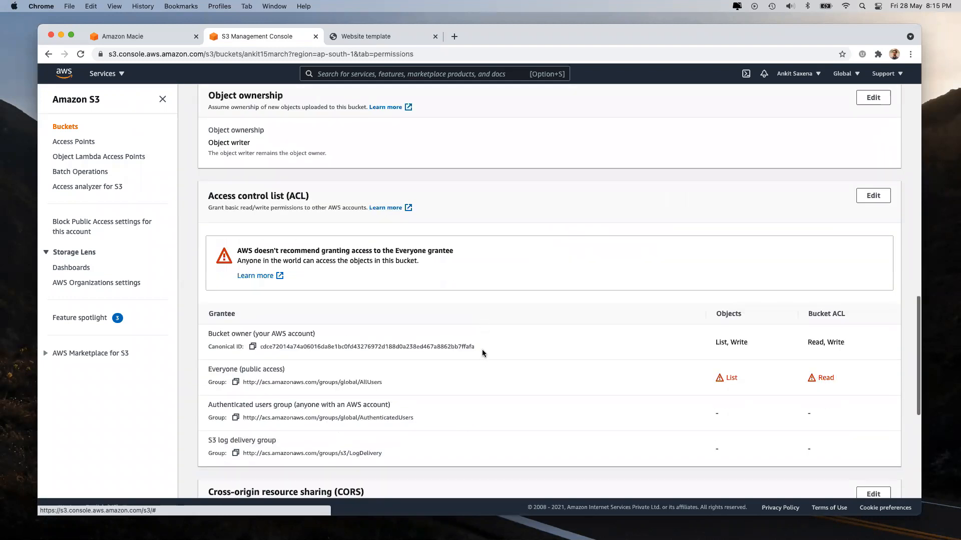
scroll(482, 349, down, 5)
Step: Confirm the ACL grants Everyone List and Read, then view the Website template page
drag(724, 251, 879, 252)
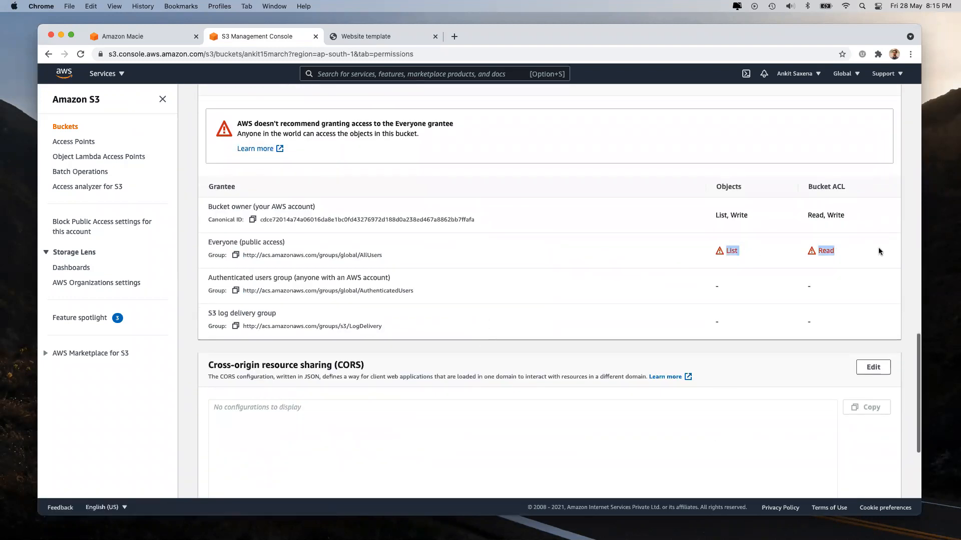
click(761, 256)
scroll(870, 245, down, 2)
scroll(870, 244, up, 20)
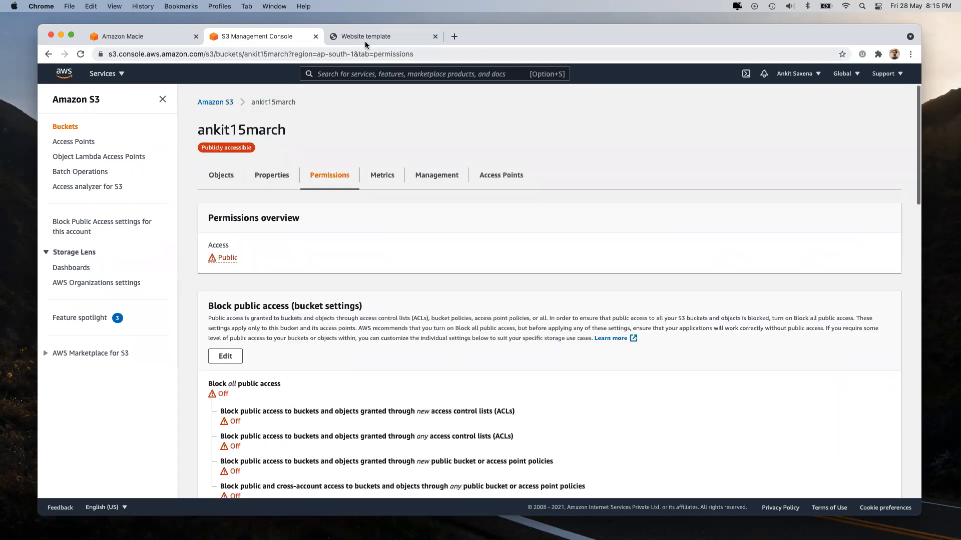
click(368, 37)
scroll(517, 415, down, 1)
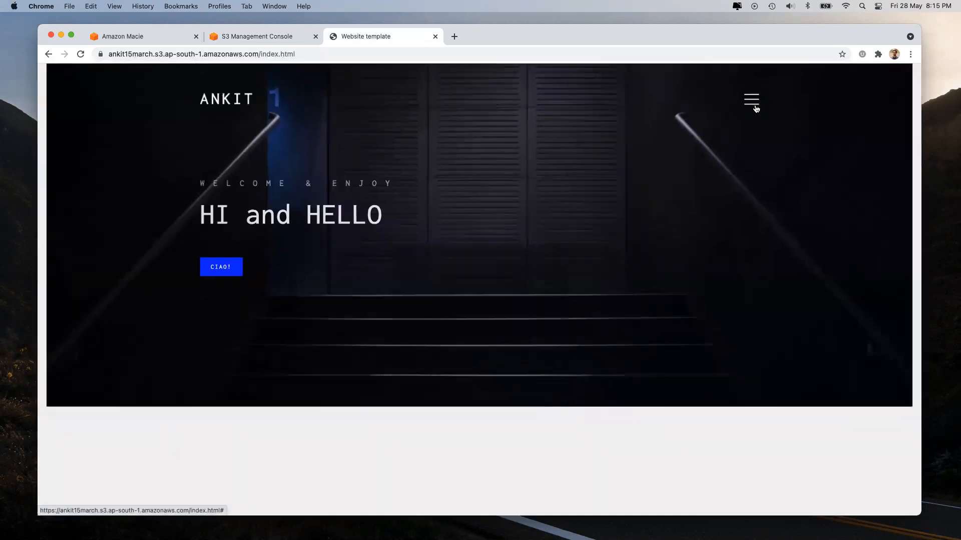
Step: Go to the hosted site's CONTACT page through its navigation menu
click(754, 100)
click(445, 165)
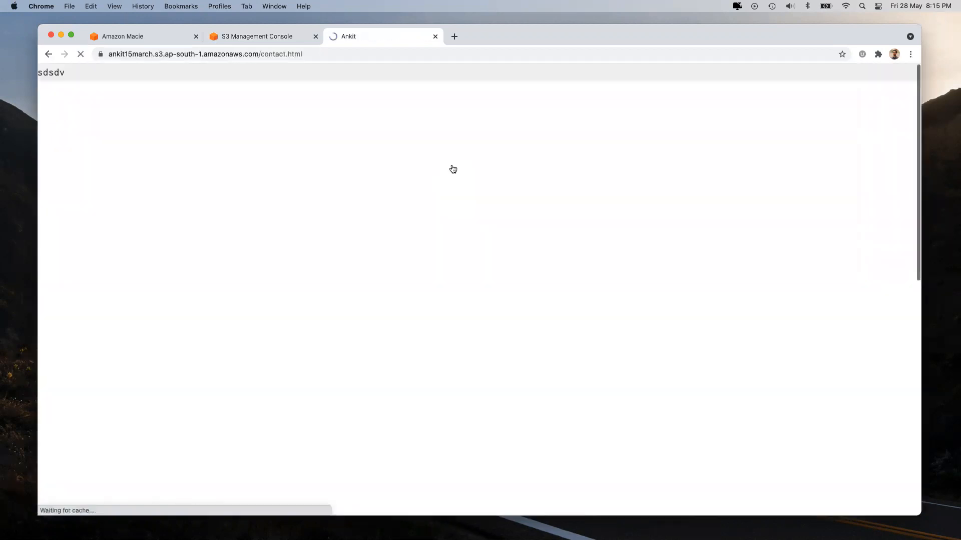
scroll(483, 311, down, 10)
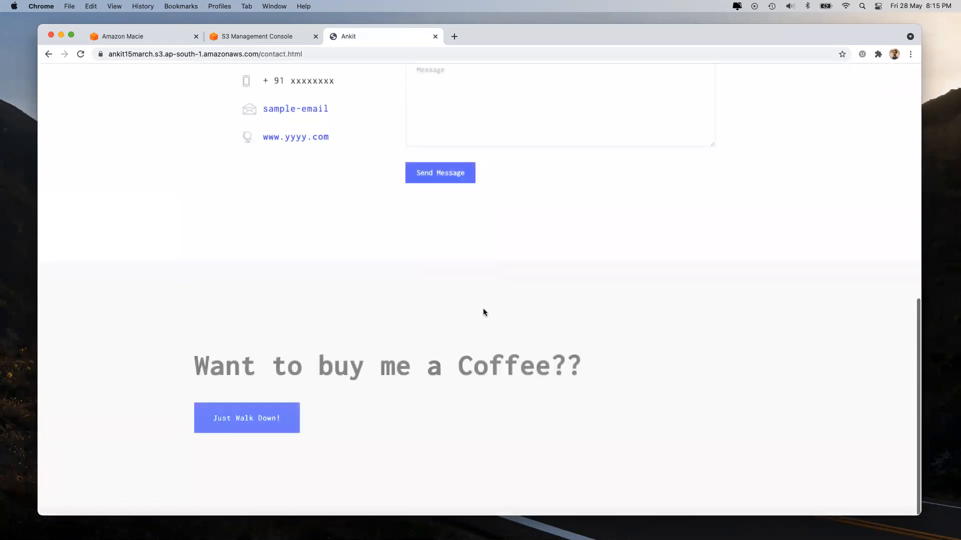
scroll(322, 273, up, 5)
Step: Highlight the contact address and phone details, then close the website tab
drag(263, 276, 353, 385)
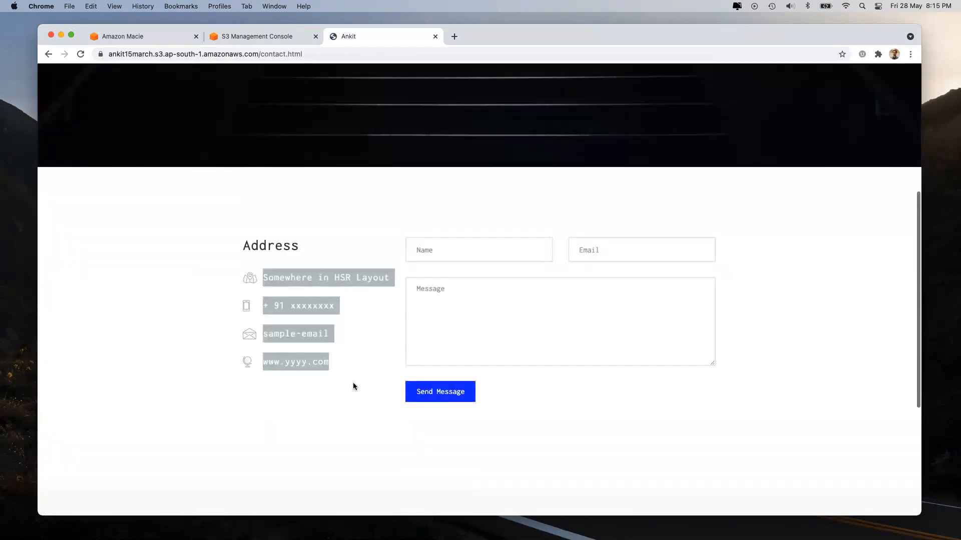
click(353, 383)
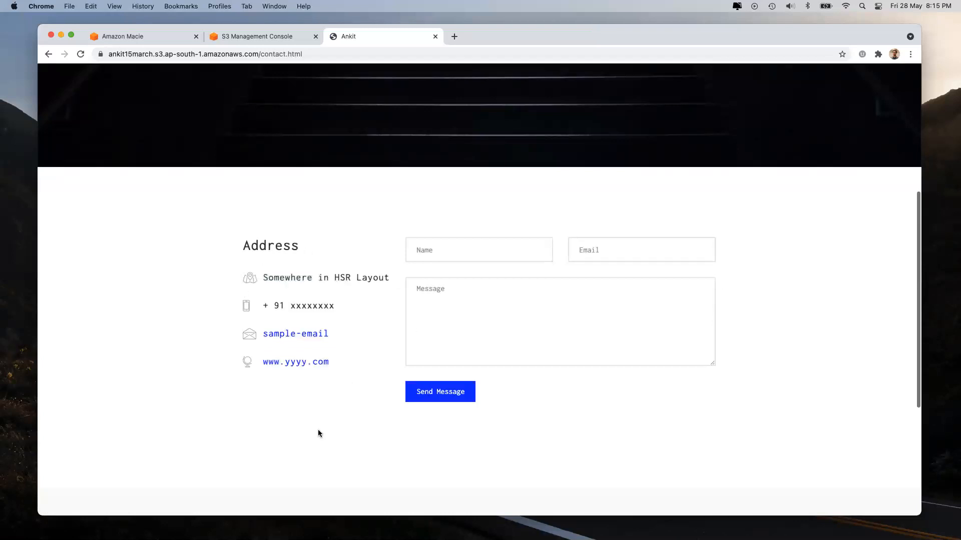
drag(292, 304, 350, 307)
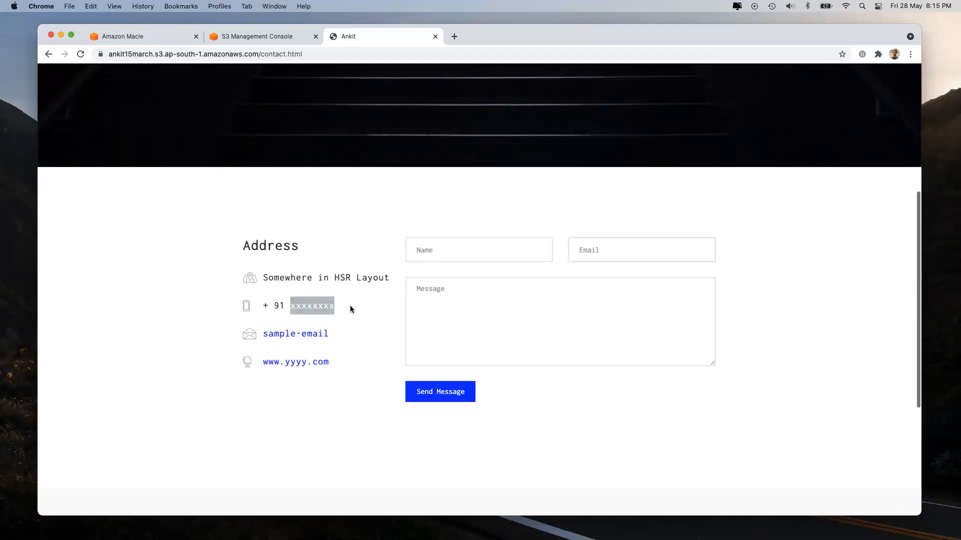
drag(263, 277, 332, 384)
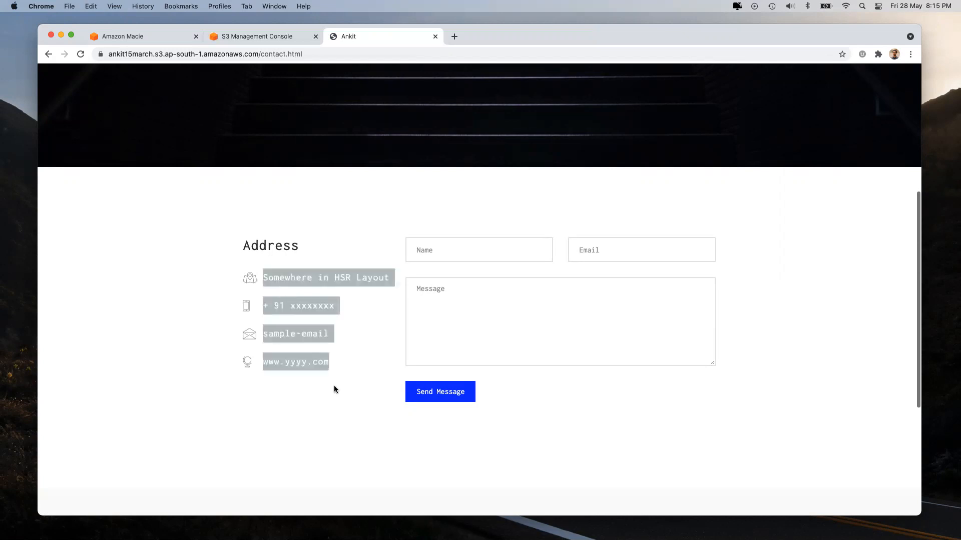
scroll(382, 386, down, 5)
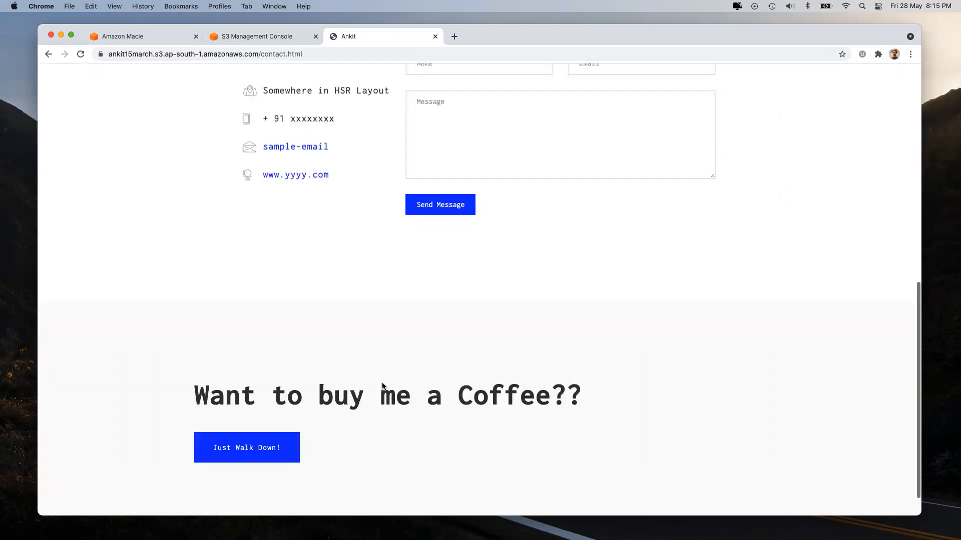
scroll(382, 382, up, 10)
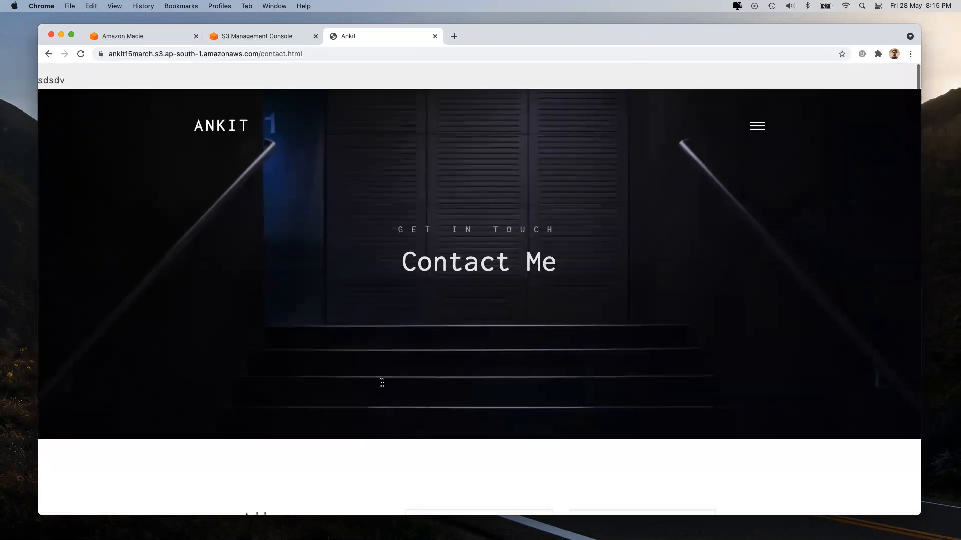
click(436, 36)
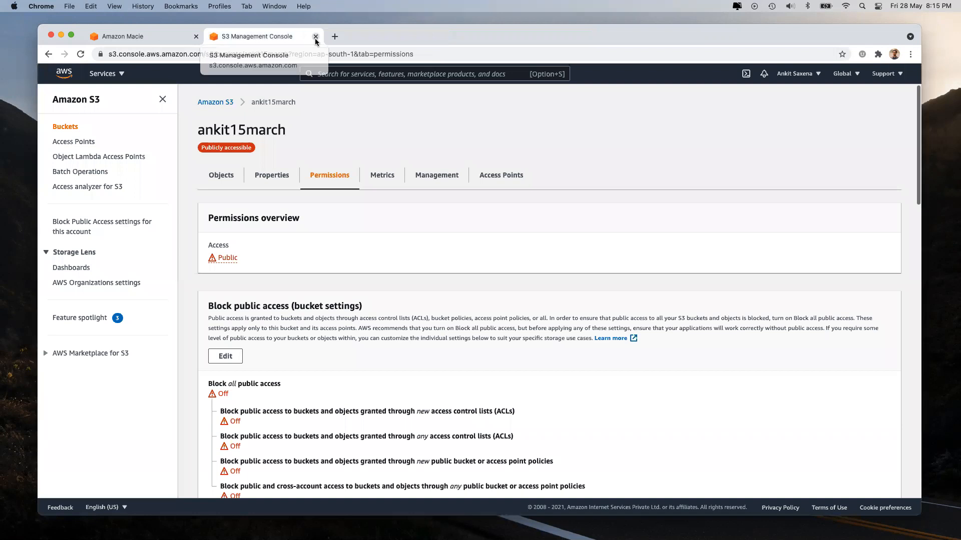
Step: Close the S3 console tab and go to Macie's Settings page
click(315, 37)
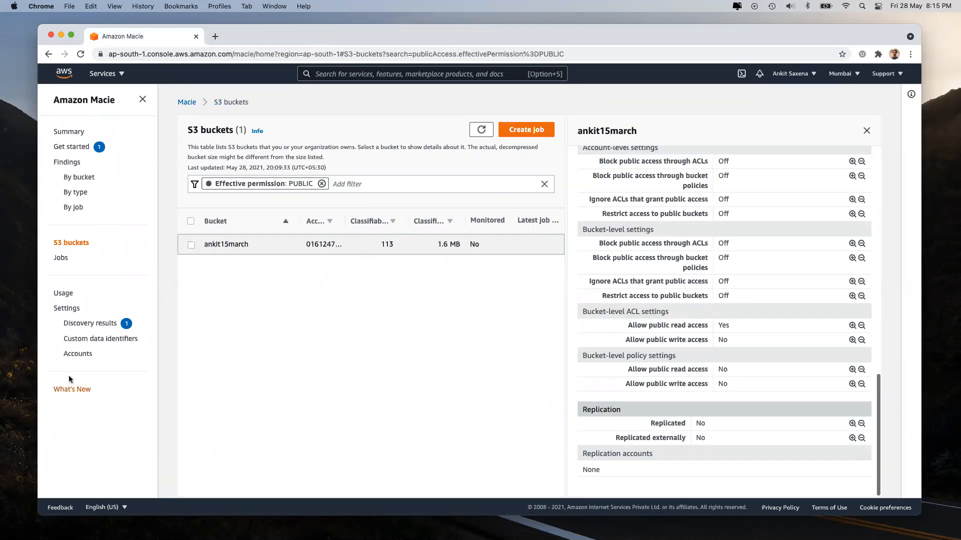
click(67, 308)
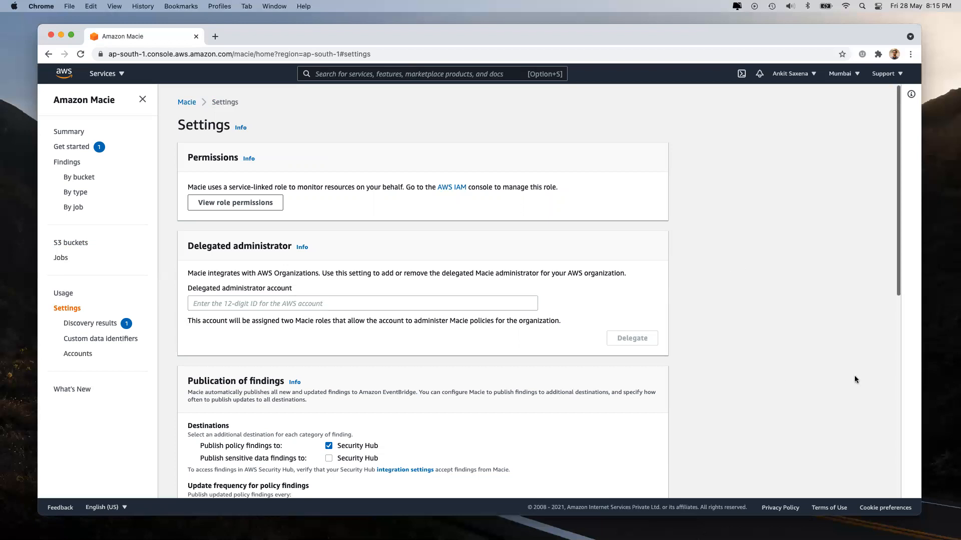
Step: Disable Macie, entering 'Disable' as the confirmation word and confirming with Ok
click(353, 73)
scroll(630, 256, down, 10)
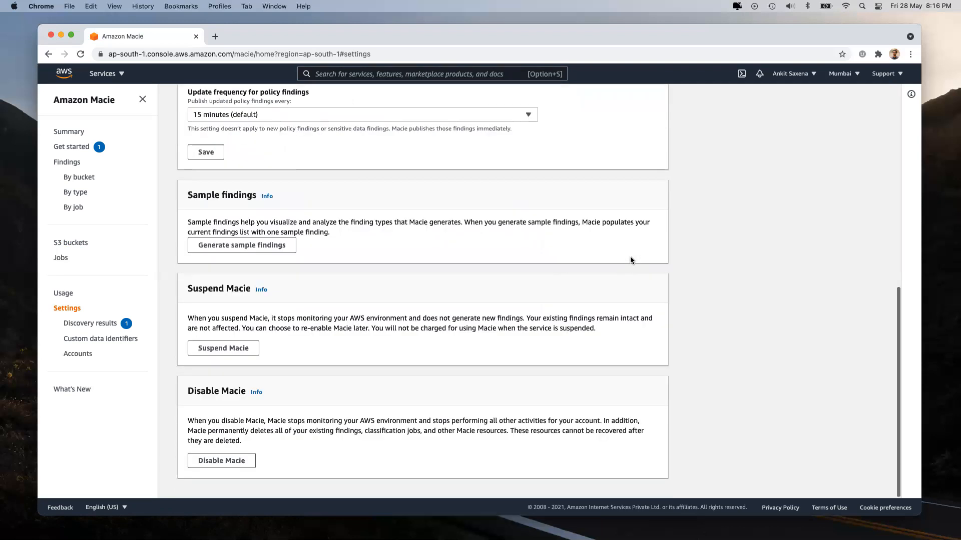
click(219, 461)
click(378, 306)
triple_click(358, 296)
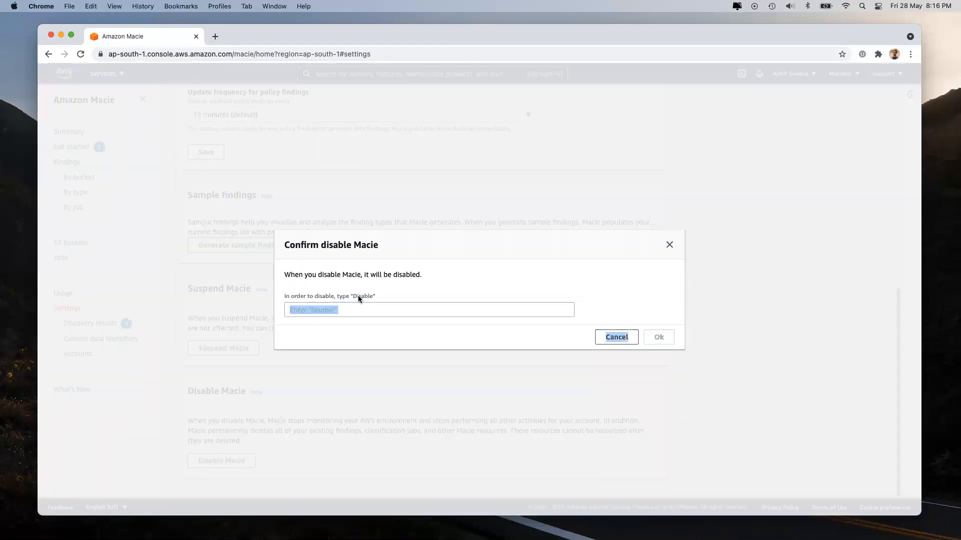
double_click(363, 295)
key(super+c)
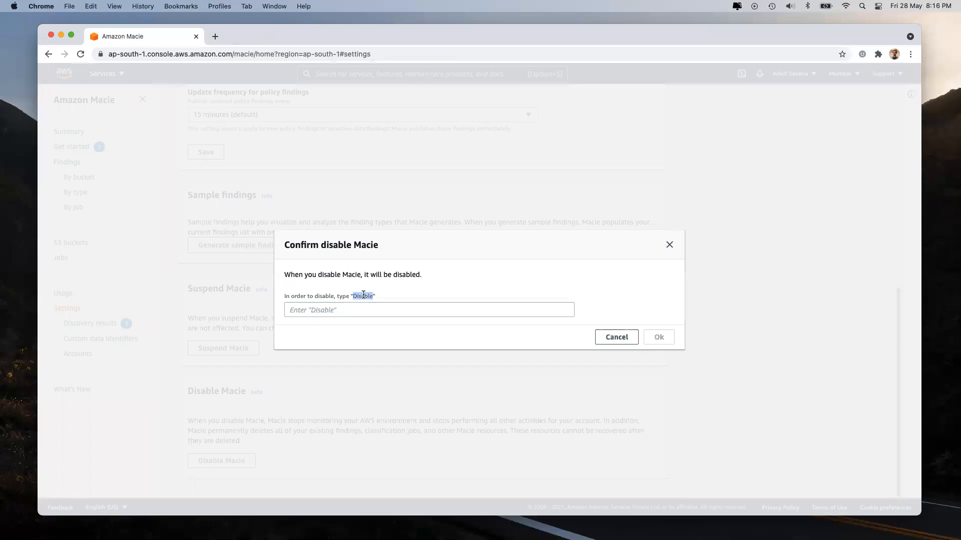
click(367, 310)
key(super+v)
click(654, 337)
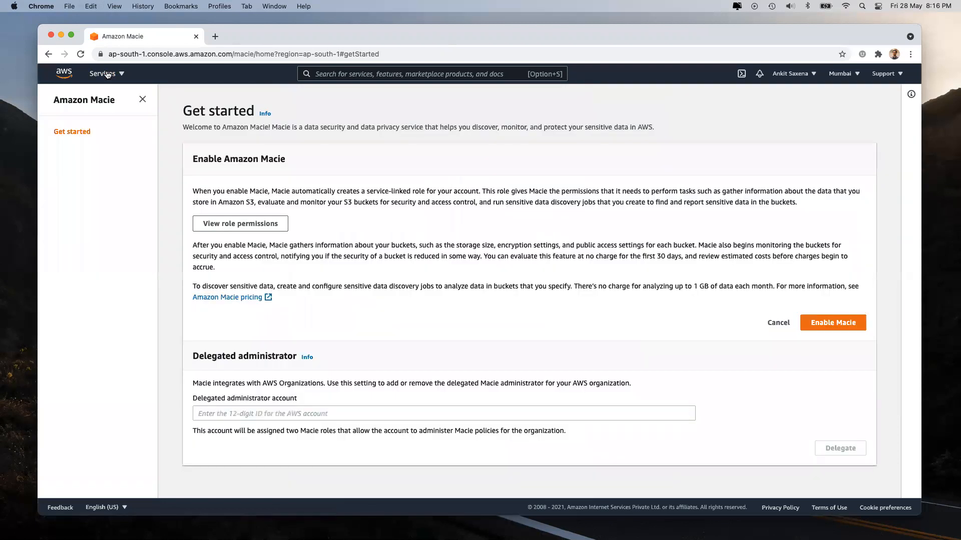
Step: Go to Certificate Manager from the services list and inspect the certificate's details
click(106, 74)
scroll(579, 353, down, 10)
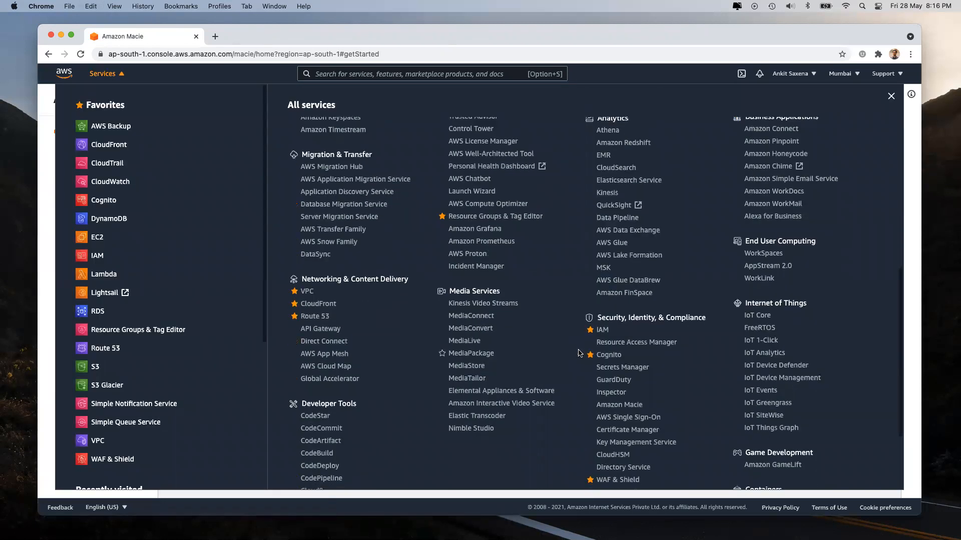
scroll(579, 353, down, 3)
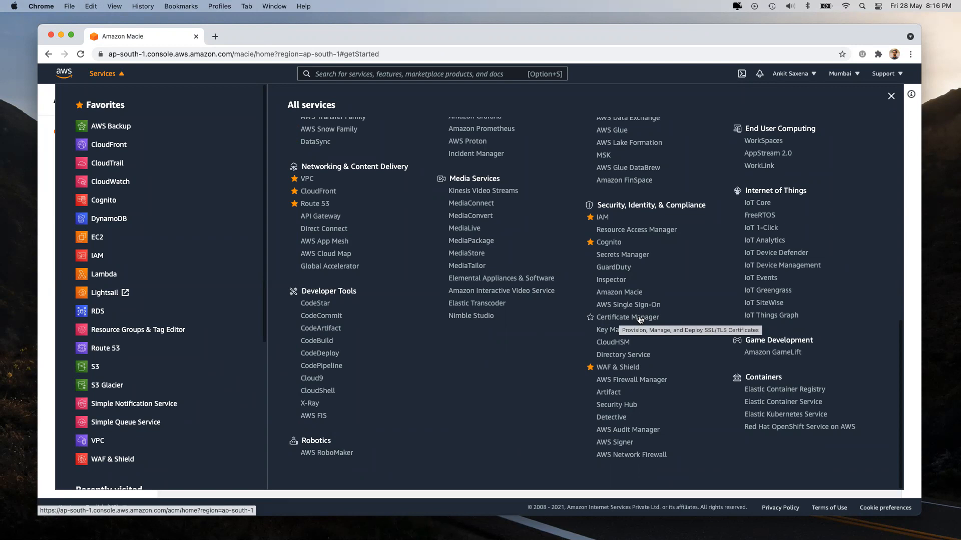
click(640, 320)
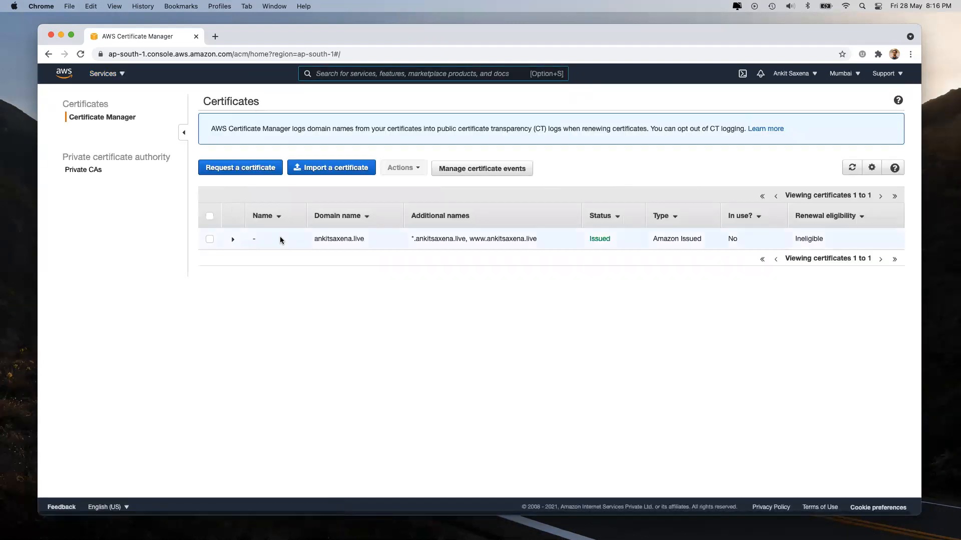
click(281, 239)
click(281, 239)
click(280, 239)
drag(280, 239, 253, 239)
Step: Go to Key Management Service from the all-services list
click(103, 73)
scroll(630, 348, down, 10)
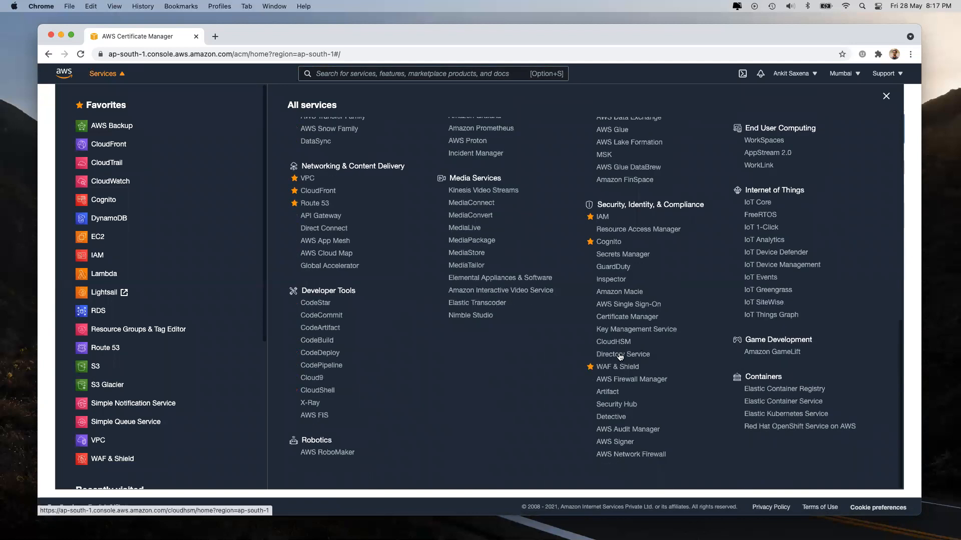
click(627, 333)
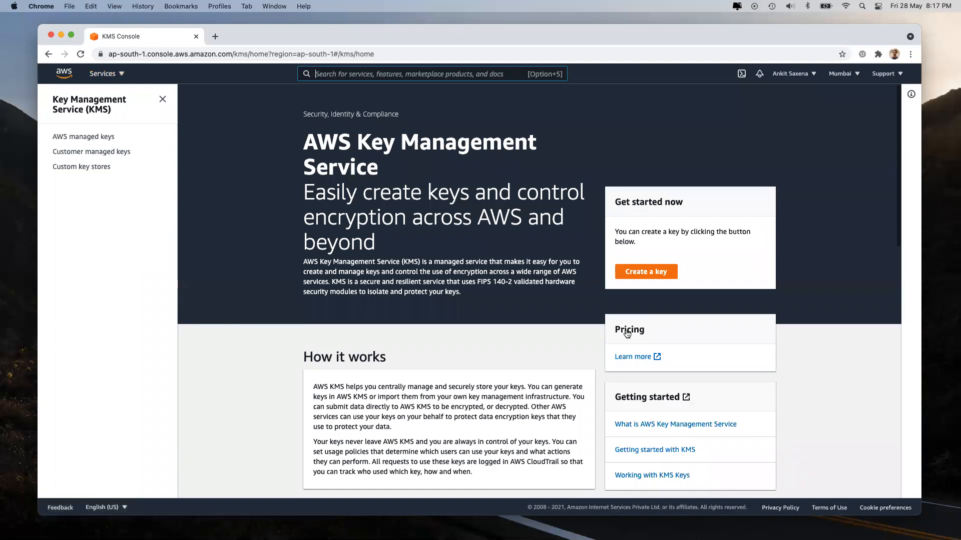
Step: Open the S3 search result in a new tab, clear the search, and switch to that tab
text(s3)
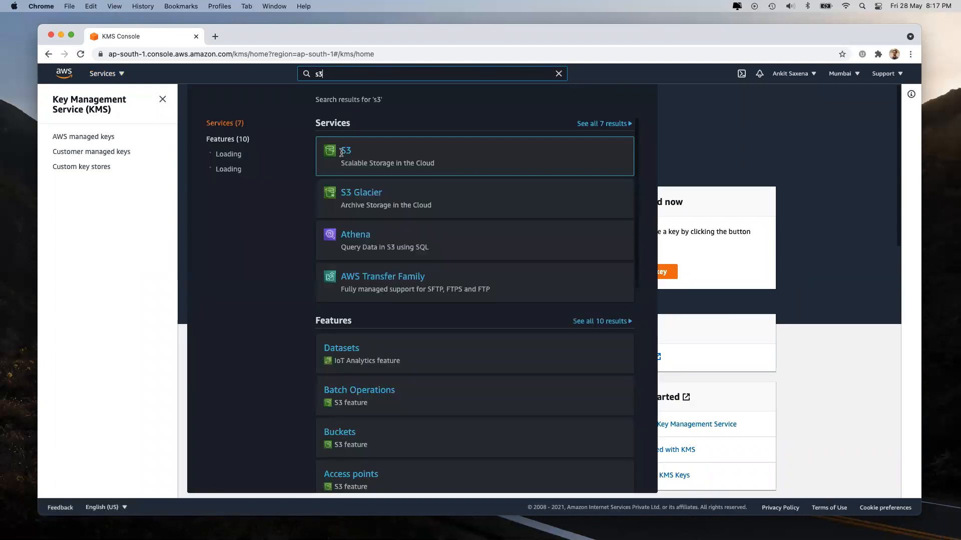
right_click(347, 151)
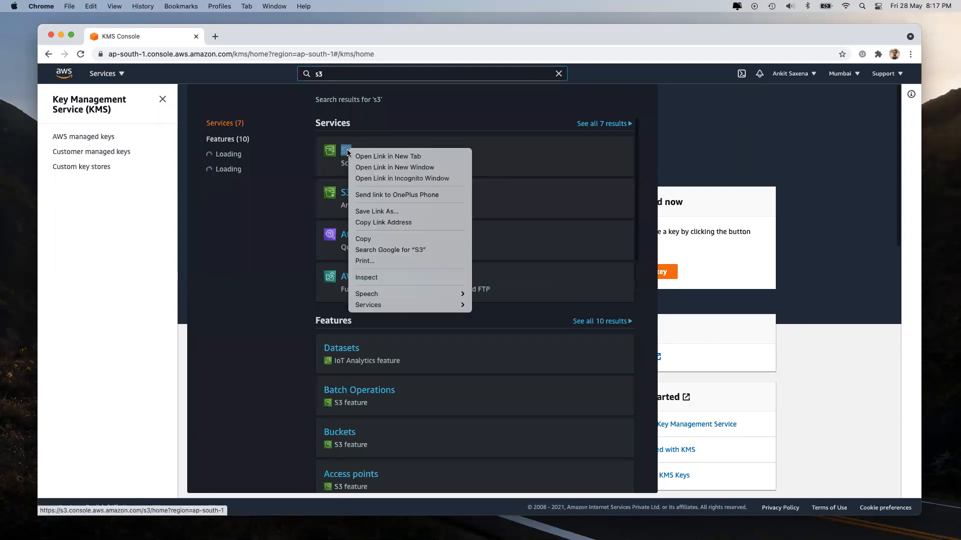
click(381, 156)
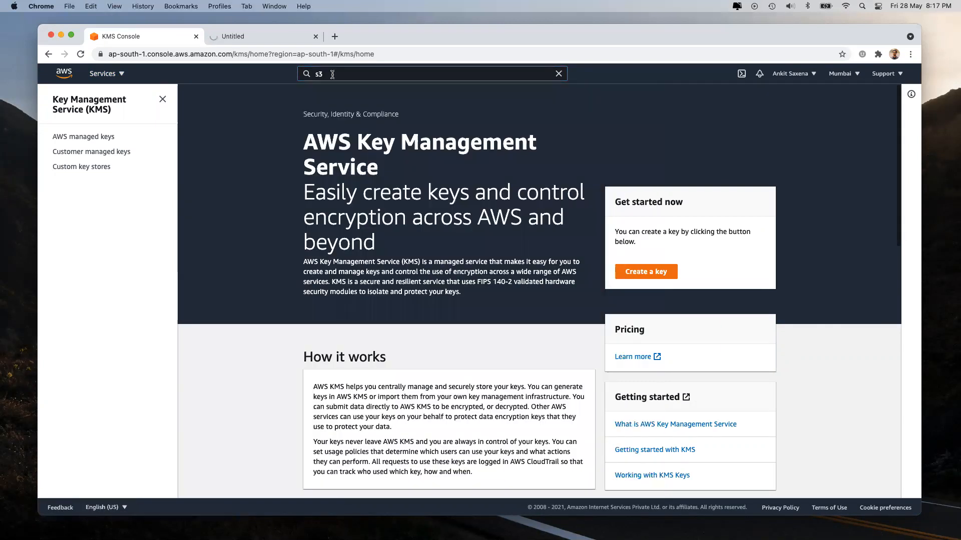
double_click(332, 75)
key(BackSpace)
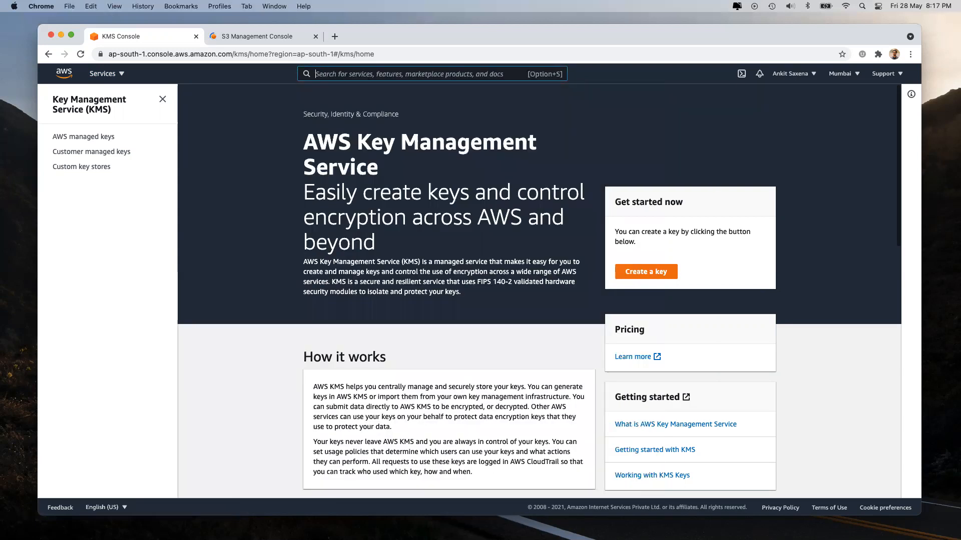
click(259, 34)
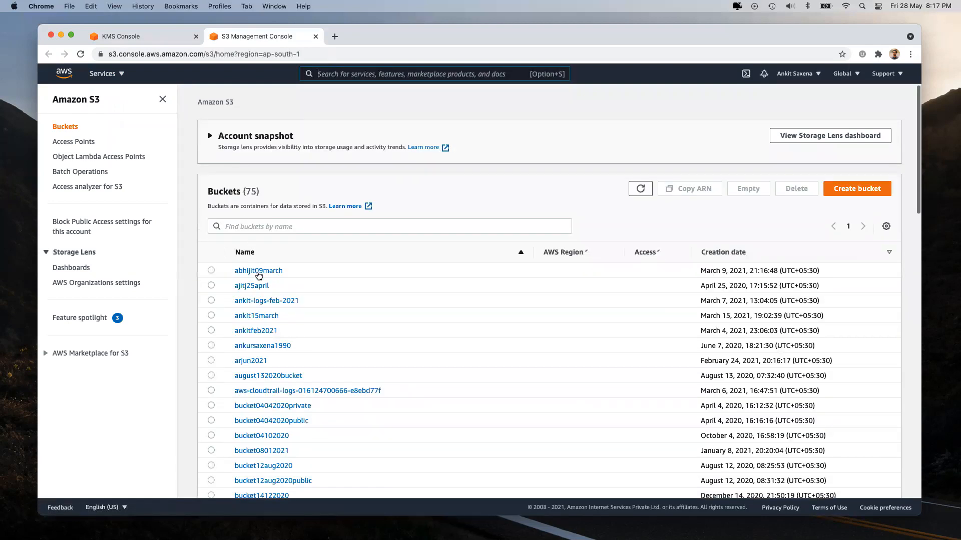
Step: Open the first bucket, abhijit09march, and scroll through its Properties
click(259, 273)
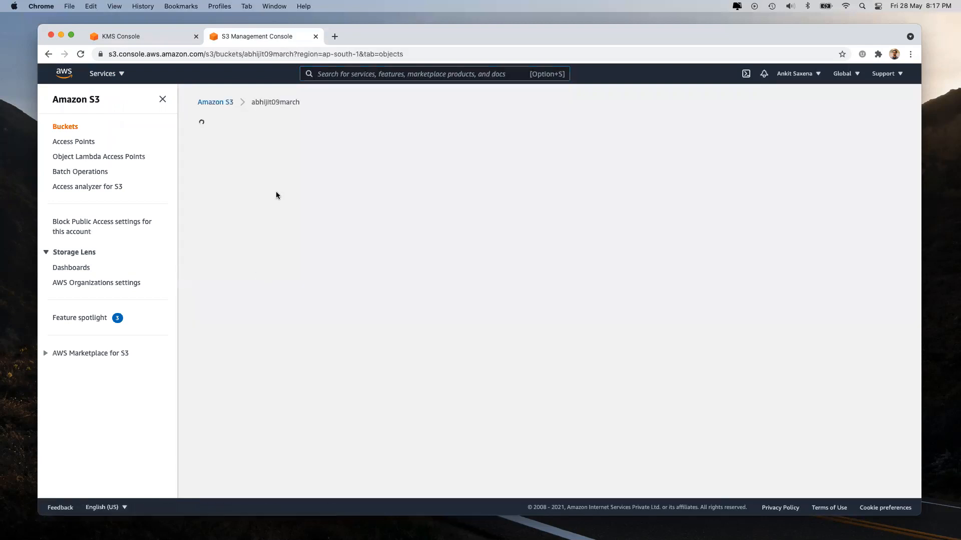
click(269, 164)
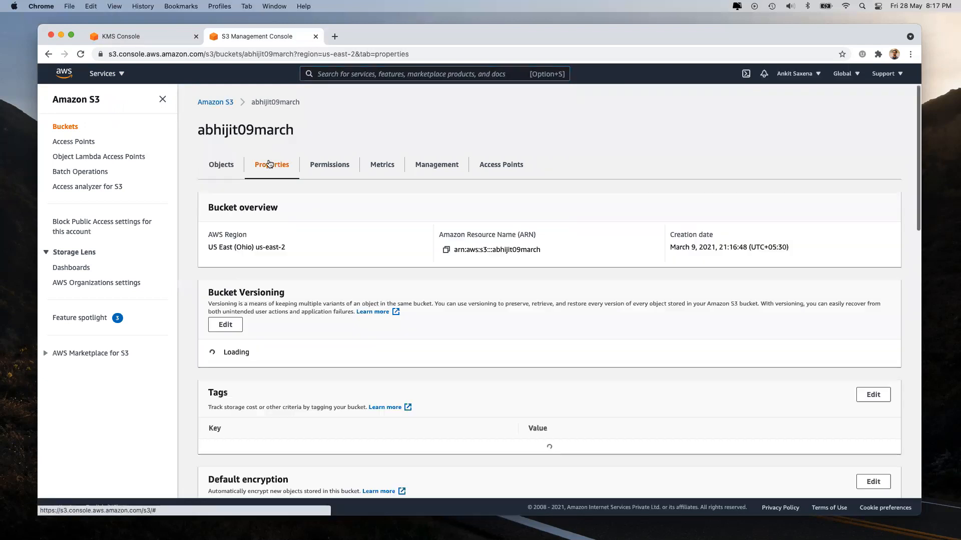
scroll(338, 336, down, 15)
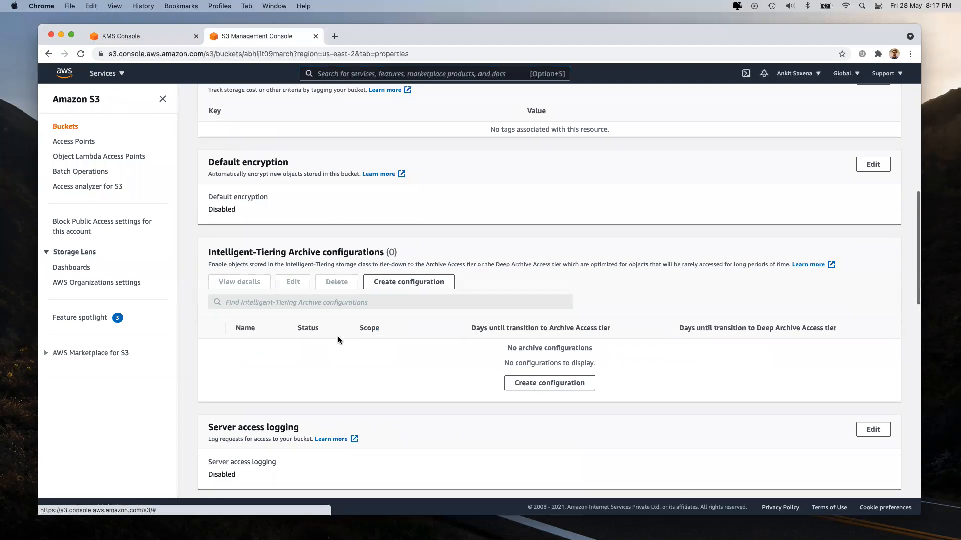
scroll(338, 338, down, 8)
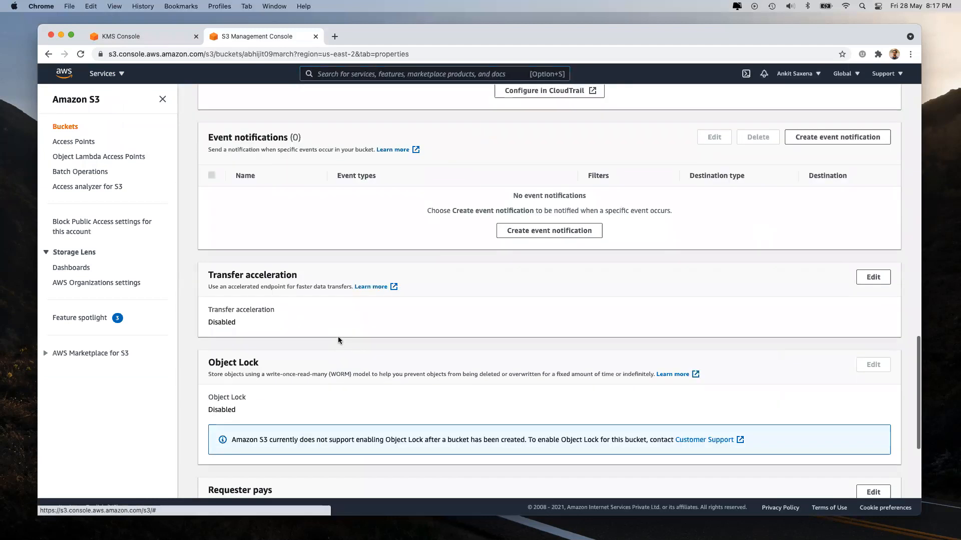
scroll(338, 339, down, 1)
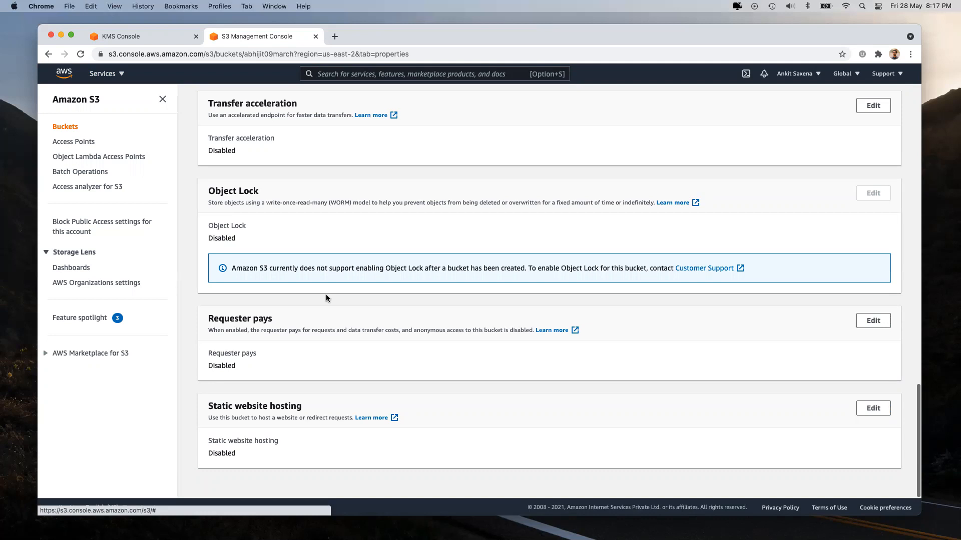
scroll(326, 296, up, 15)
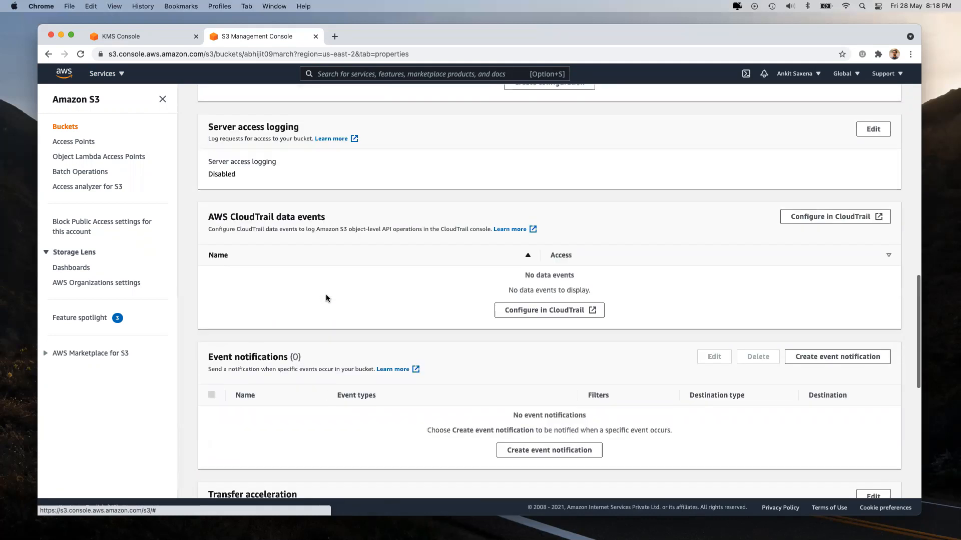
scroll(325, 298, up, 6)
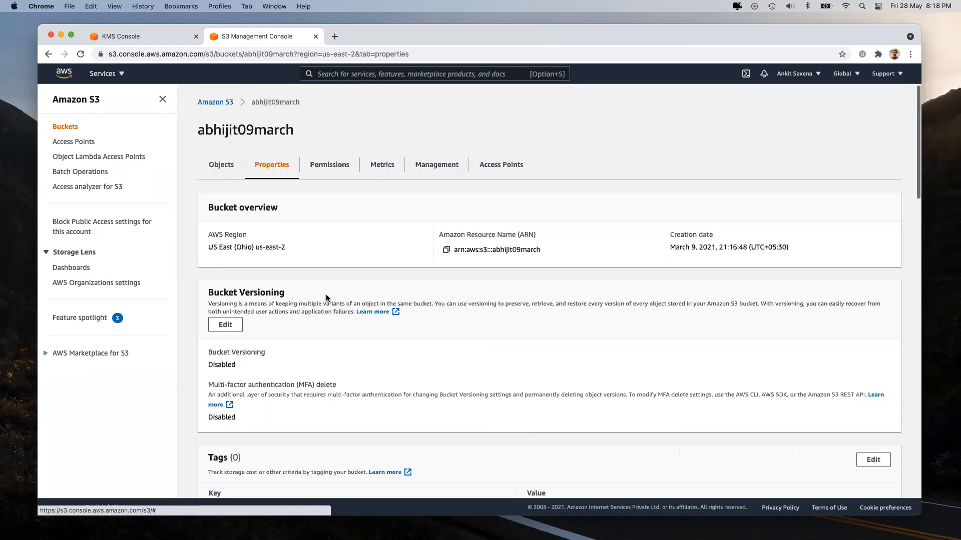
Step: Check its Permissions, then open blockedIPAddress_new.txt from the Objects list
click(329, 163)
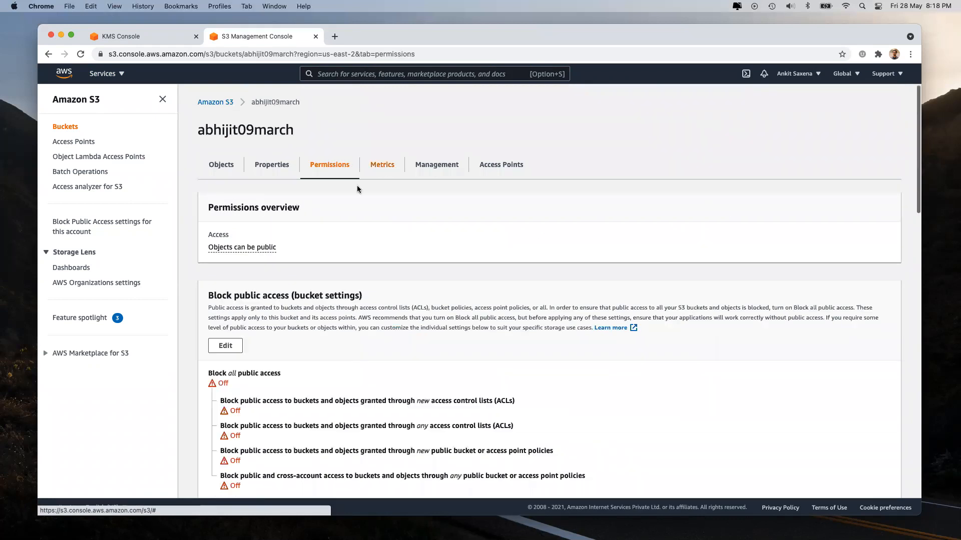
click(221, 164)
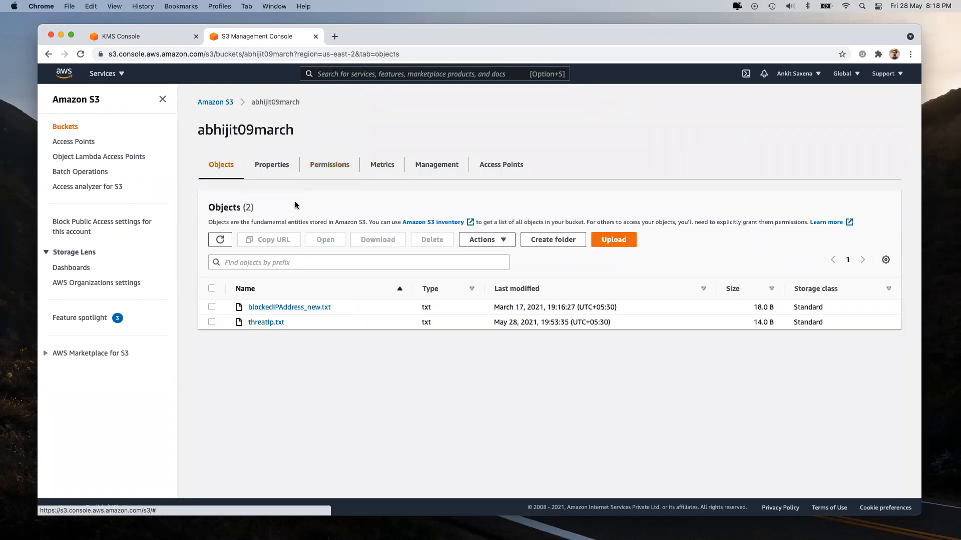
click(267, 306)
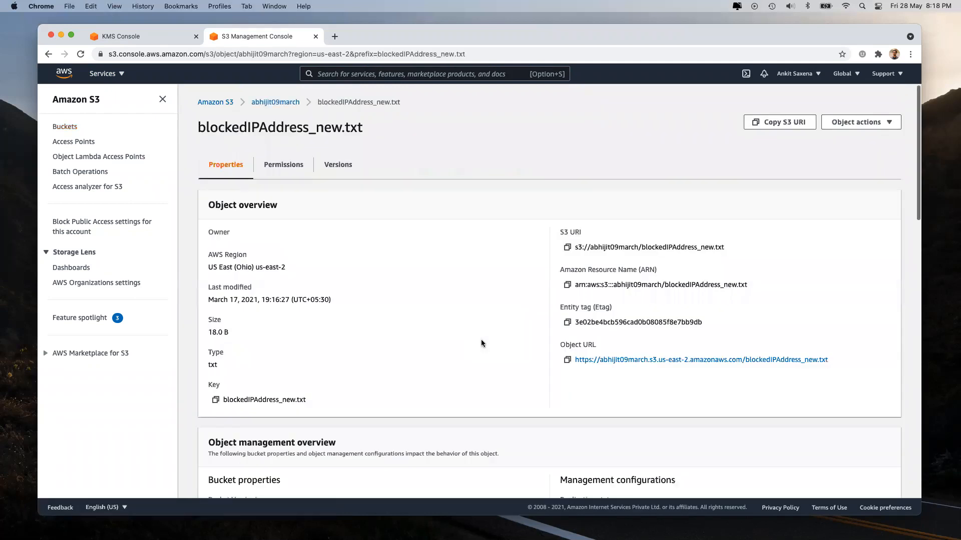
Step: Scroll through blockedIPAddress_new.txt's properties and highlight the Object Lock details
scroll(481, 344, down, 7)
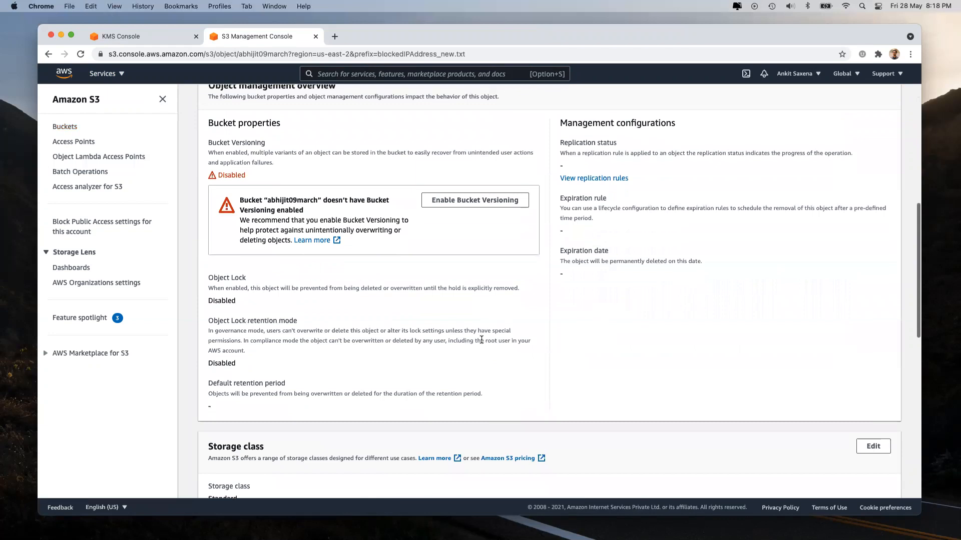
scroll(481, 340, down, 2)
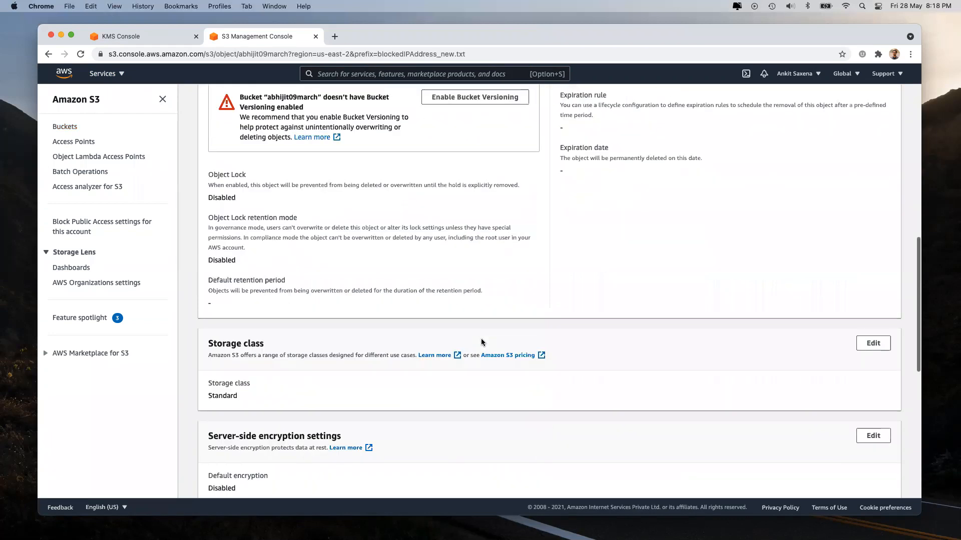
scroll(392, 275, down, 3)
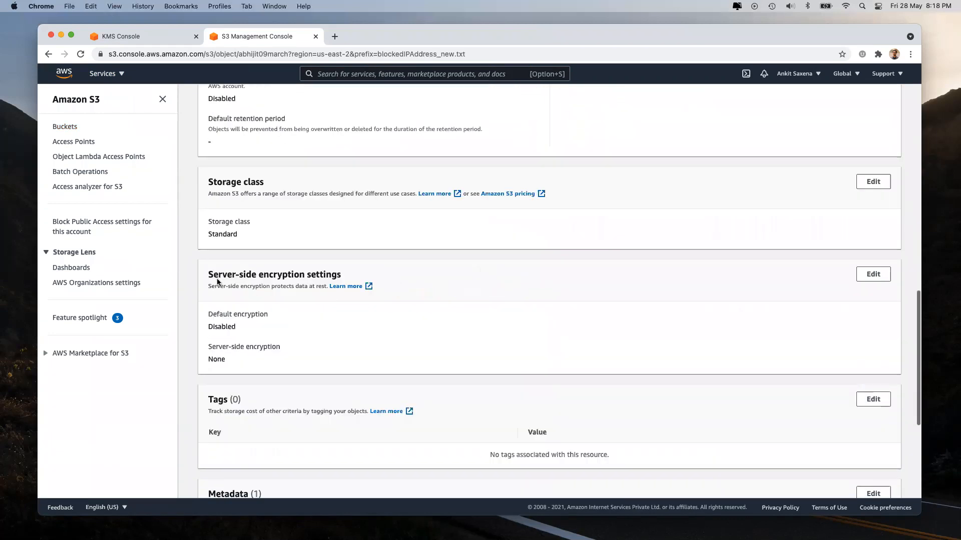
drag(208, 274, 343, 274)
scroll(343, 274, up, 3)
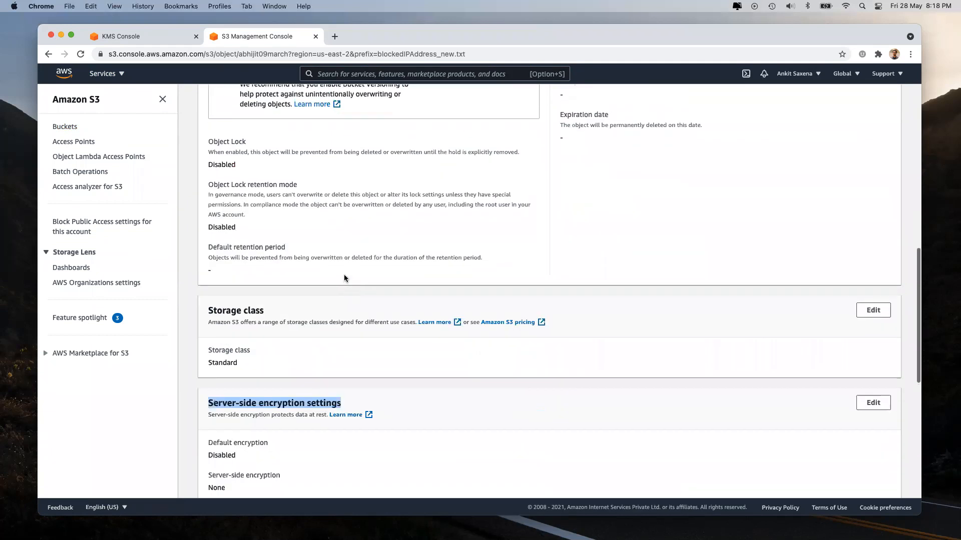
drag(207, 173, 318, 256)
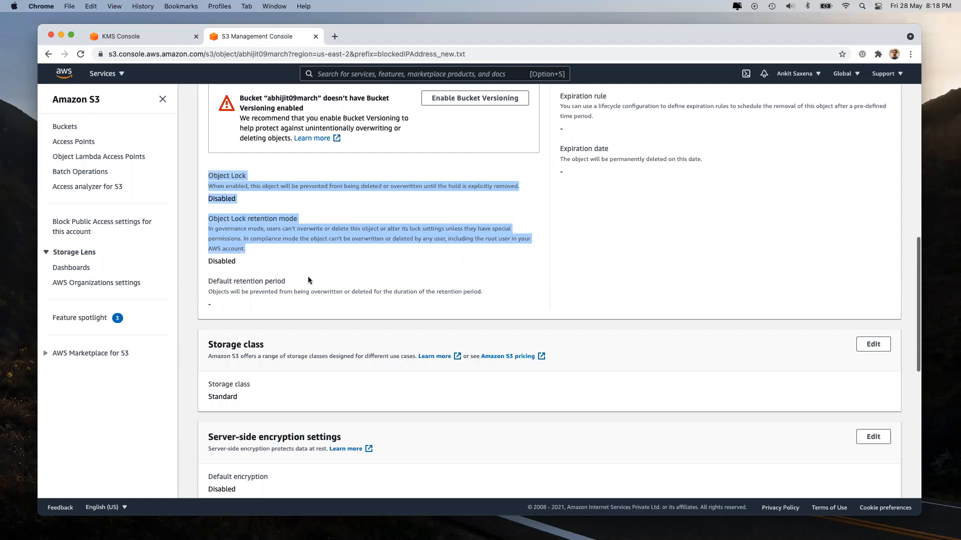
Step: Highlight the Server-side encryption settings heading and open its Edit page
scroll(310, 281, down, 5)
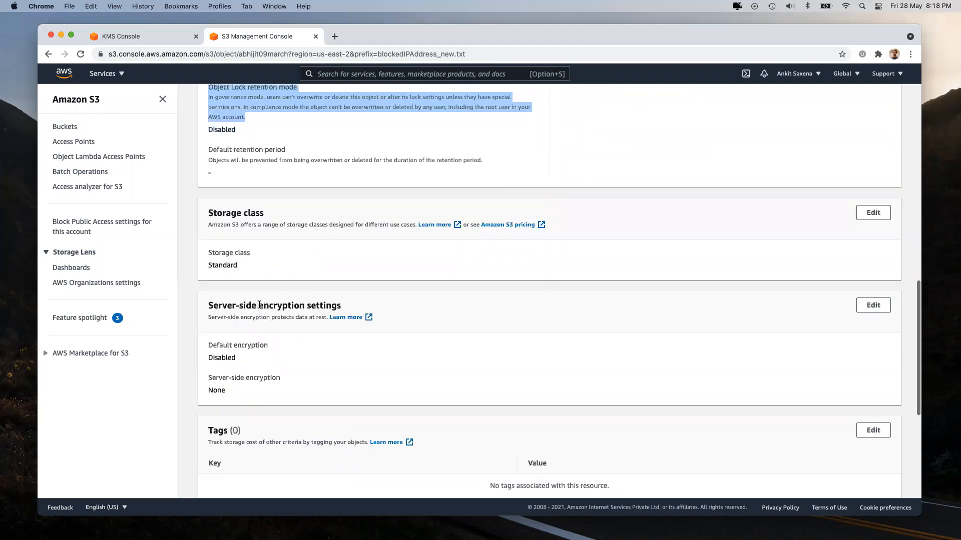
drag(259, 307, 344, 307)
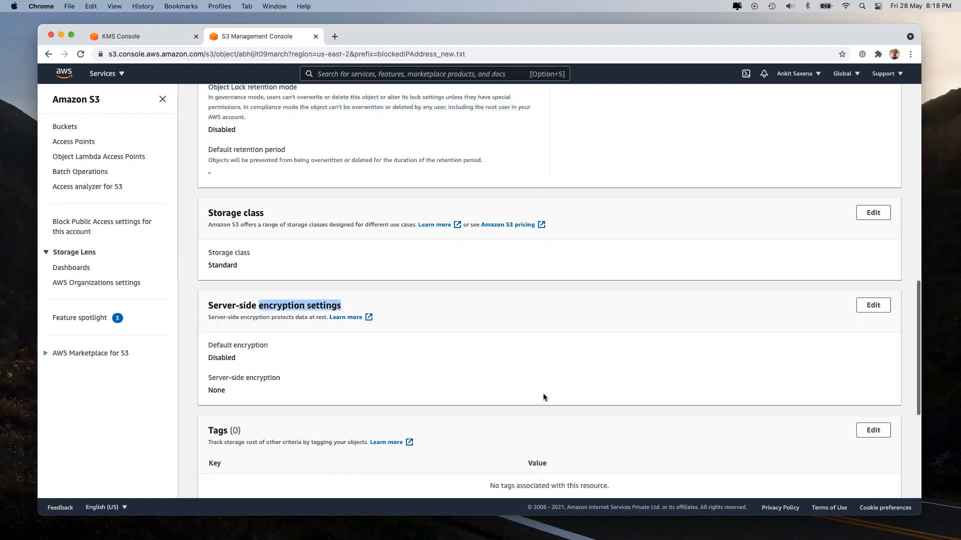
click(600, 372)
click(873, 306)
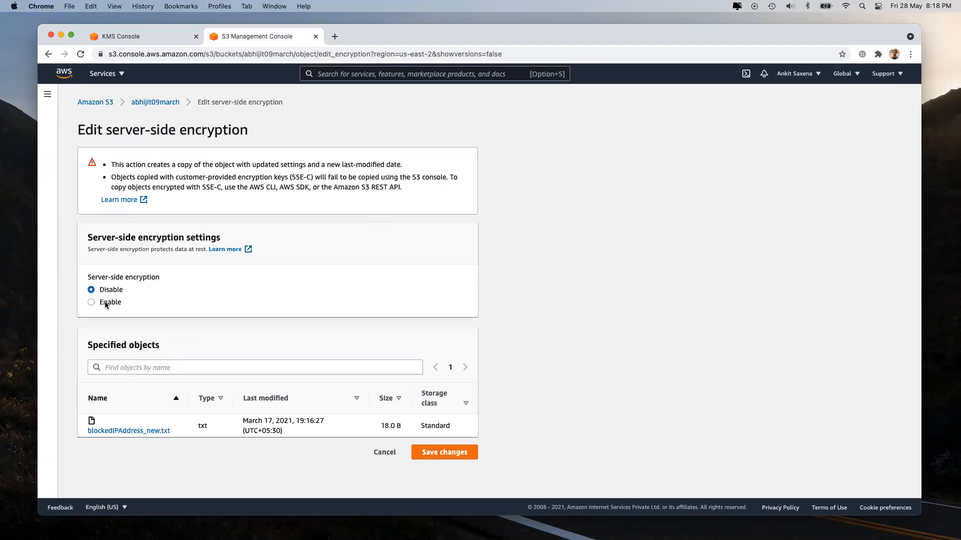
Step: Enable SSE-KMS encryption and find the account's own KMS key list empty
click(107, 302)
scroll(179, 333, down, 2)
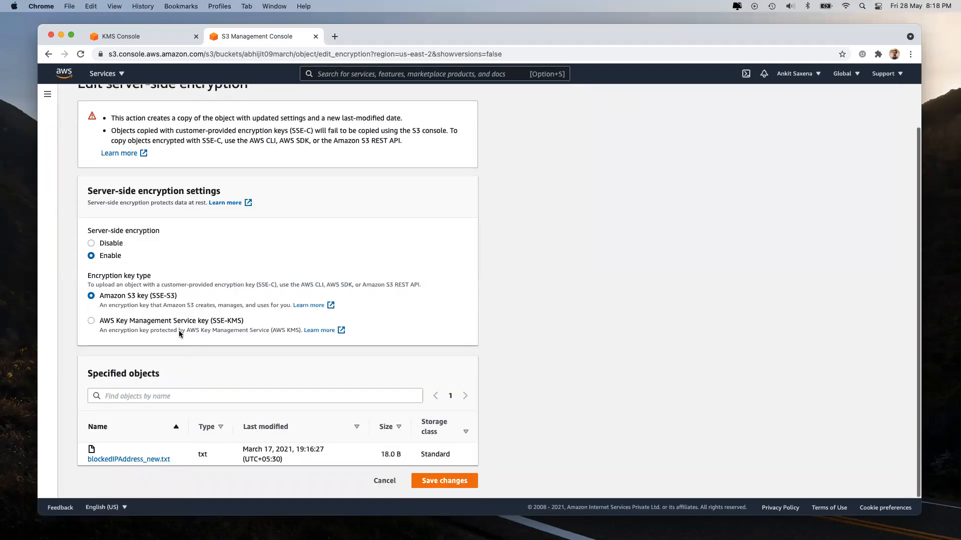
click(151, 321)
scroll(131, 286, down, 5)
click(123, 270)
click(153, 314)
click(615, 340)
Step: Briefly switch to Amazon S3-managed keys, then return to SSE-KMS with the aws/s3 key
click(142, 179)
drag(99, 296, 164, 297)
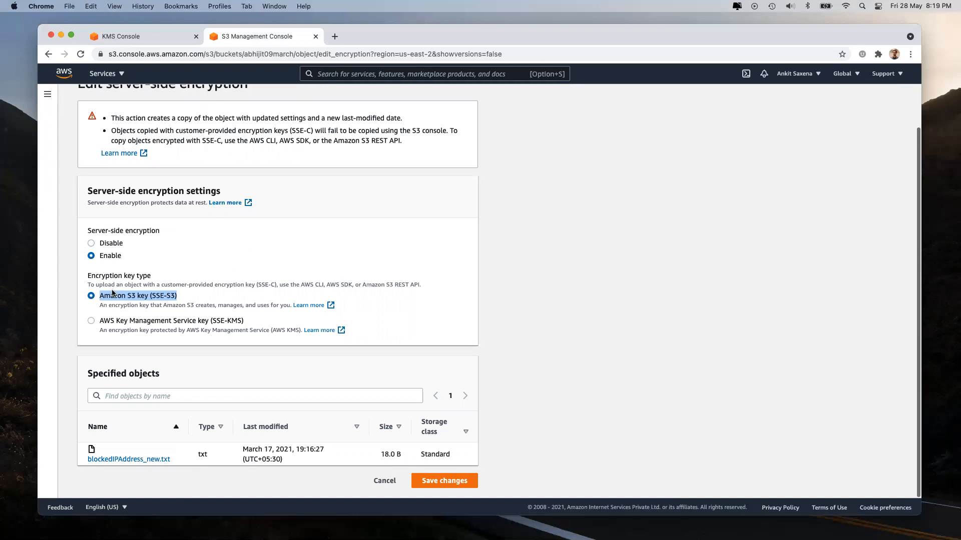
drag(101, 295, 158, 300)
click(132, 323)
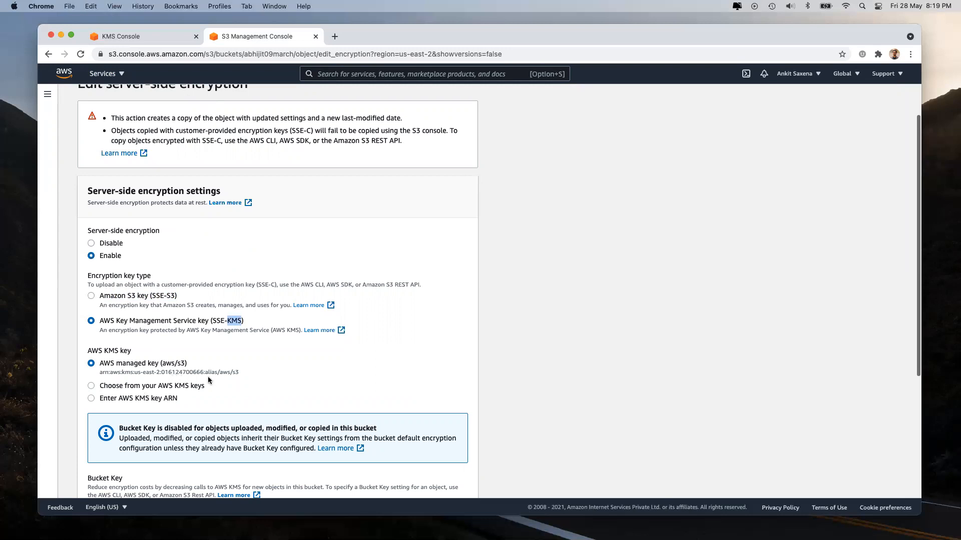
Step: Highlight the region in the aws/s3 managed key's ARN
drag(134, 371, 161, 371)
scroll(608, 265, down, 3)
scroll(608, 265, up, 5)
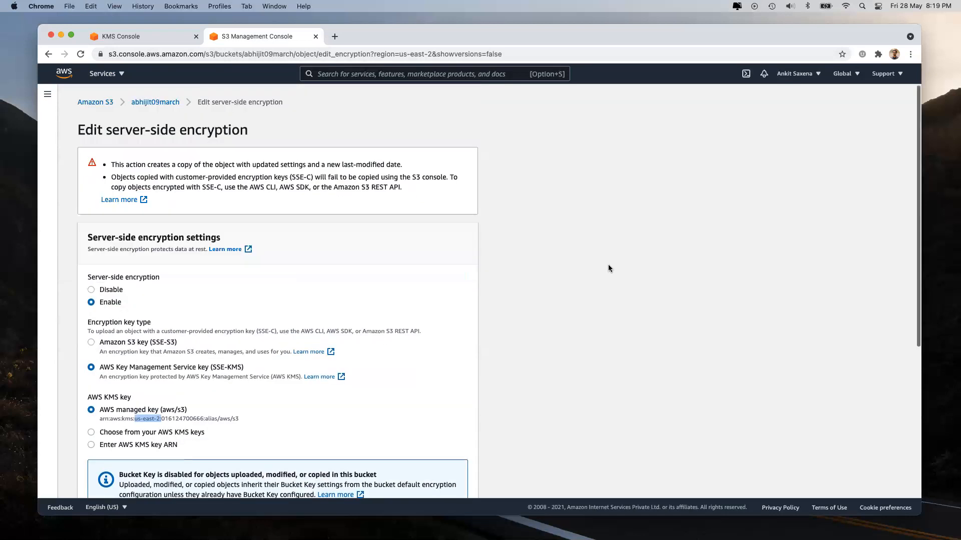
scroll(294, 279, down, 5)
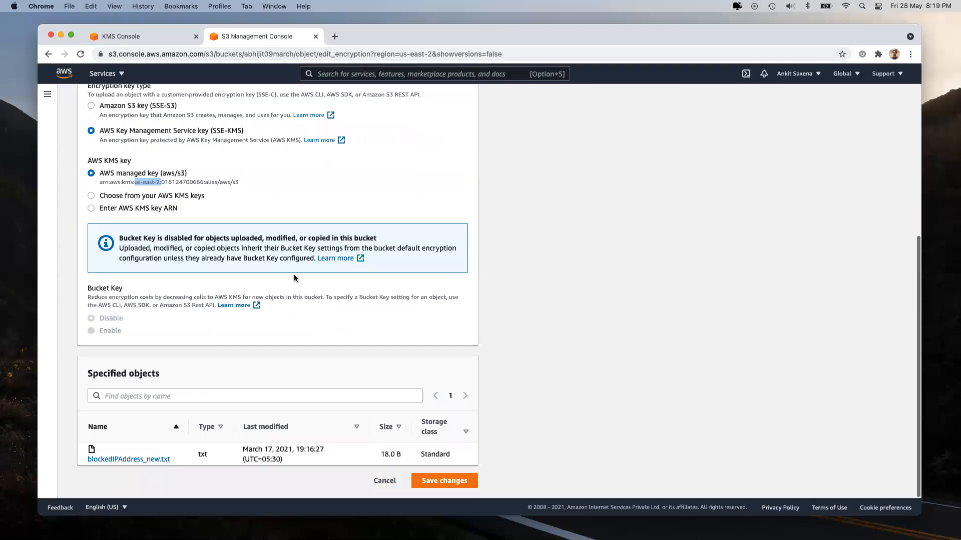
scroll(294, 278, up, 3)
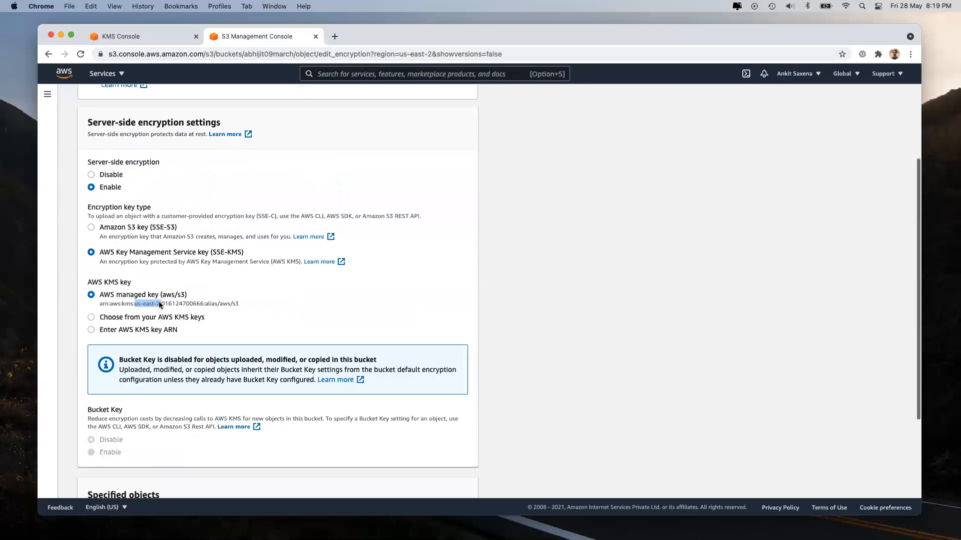
Step: Try choosing from your own KMS keys, then leave unsaved for the abhijit09march object list
click(124, 317)
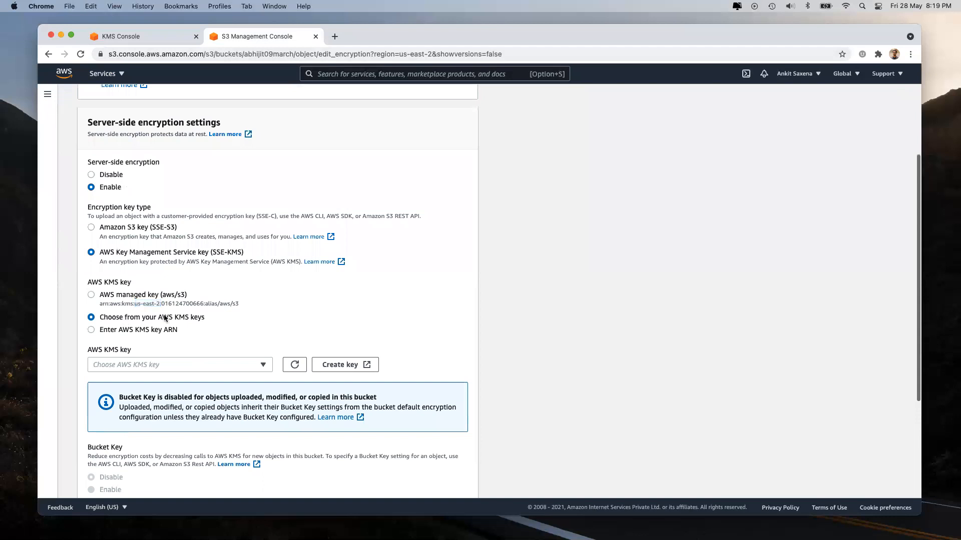
drag(158, 319, 198, 319)
scroll(195, 200, up, 3)
click(156, 101)
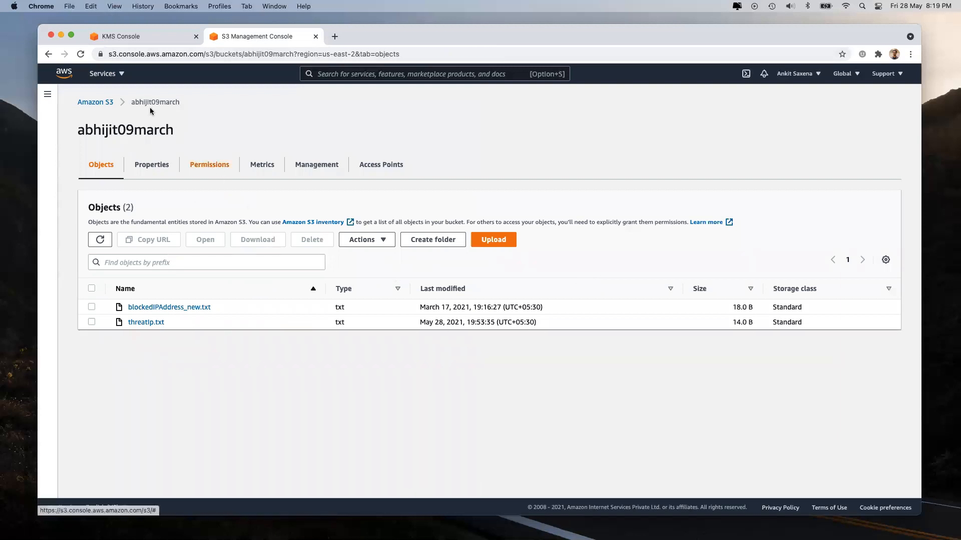
Step: Note the bucket's us-east-2 region in the S3 buckets list, then go to the KMS console
click(107, 103)
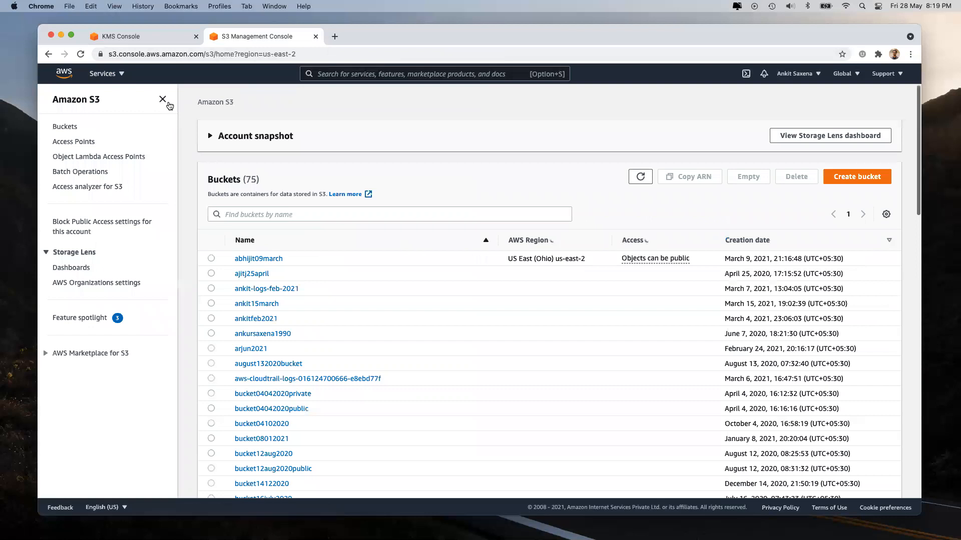
drag(550, 271, 573, 270)
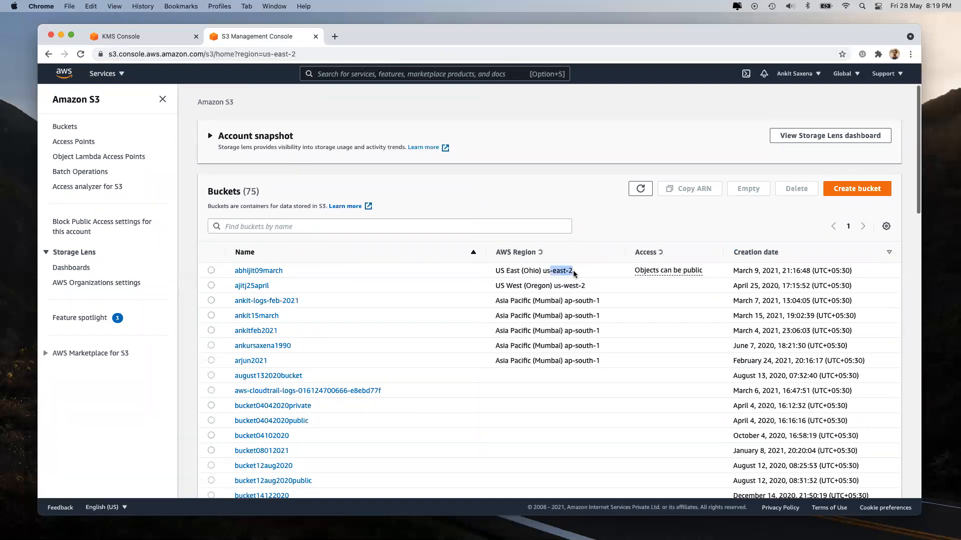
click(573, 270)
click(150, 37)
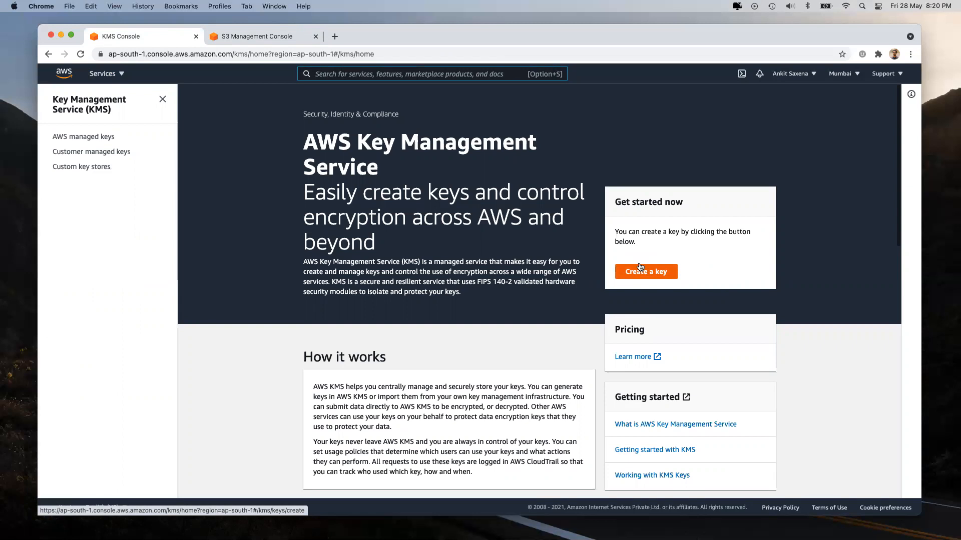
Step: Start a symmetric KMS key with alias k1 and description Key1
click(640, 268)
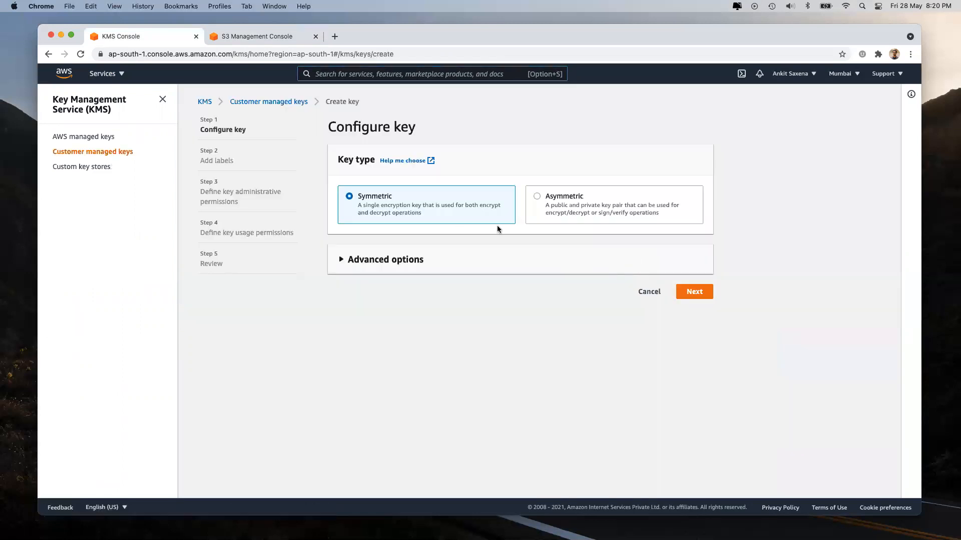
click(697, 293)
click(384, 214)
text(k1)
click(384, 324)
text(Key1)
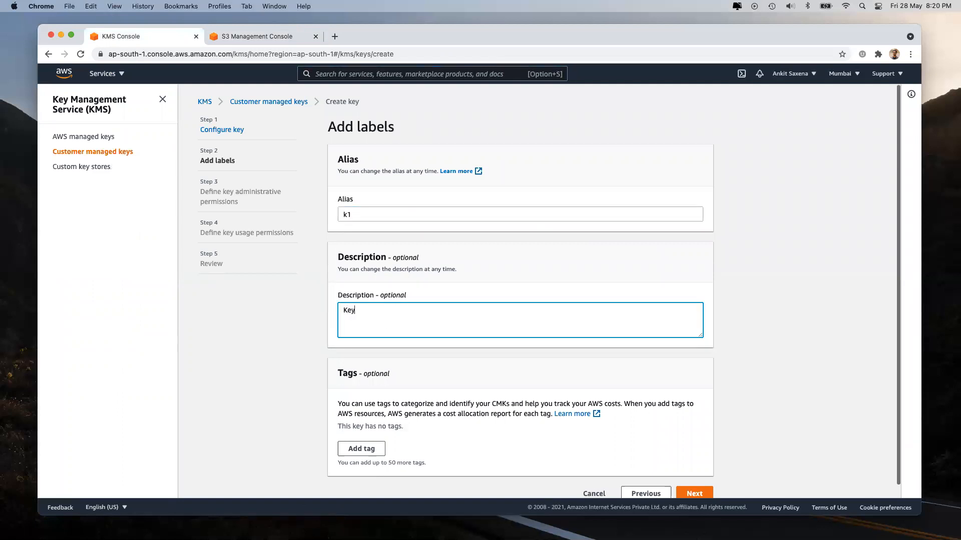
Step: Pass the key administrators step with none selected, reaching key usage permissions
scroll(674, 465, down, 1)
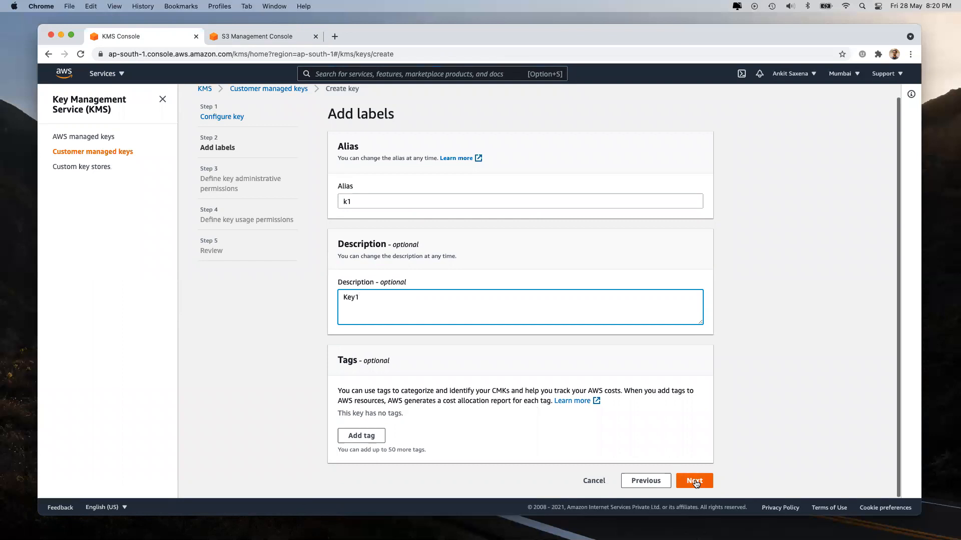
click(695, 482)
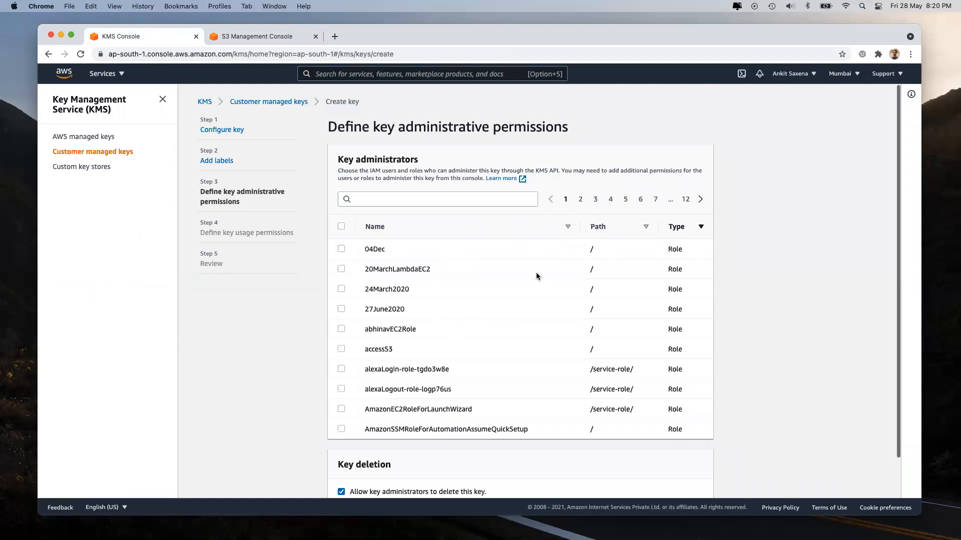
scroll(536, 274, down, 2)
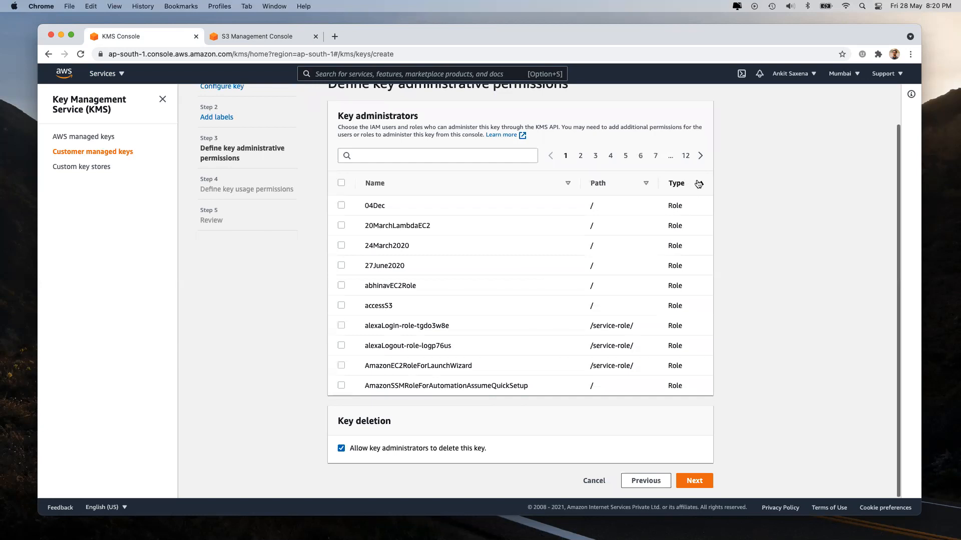
click(699, 184)
scroll(420, 120, up, 2)
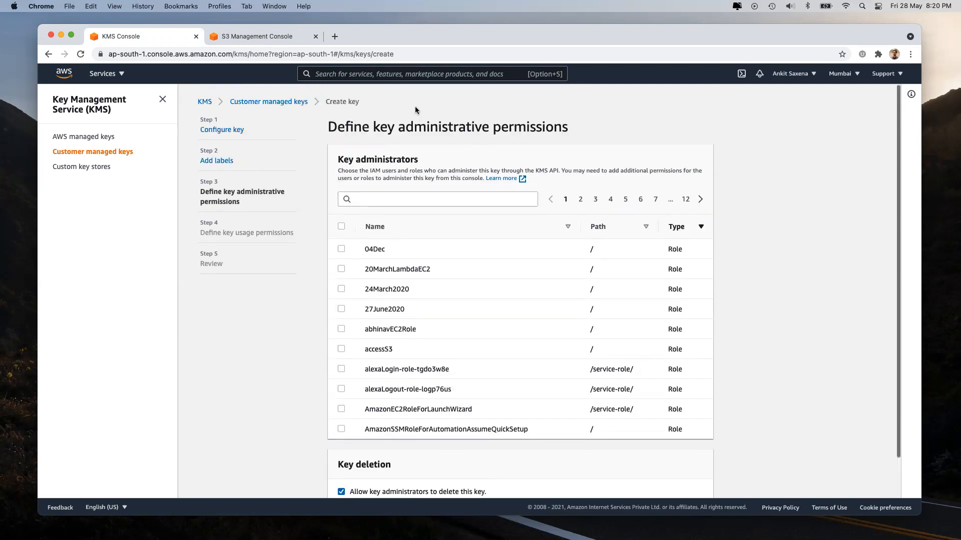
scroll(455, 340, down, 2)
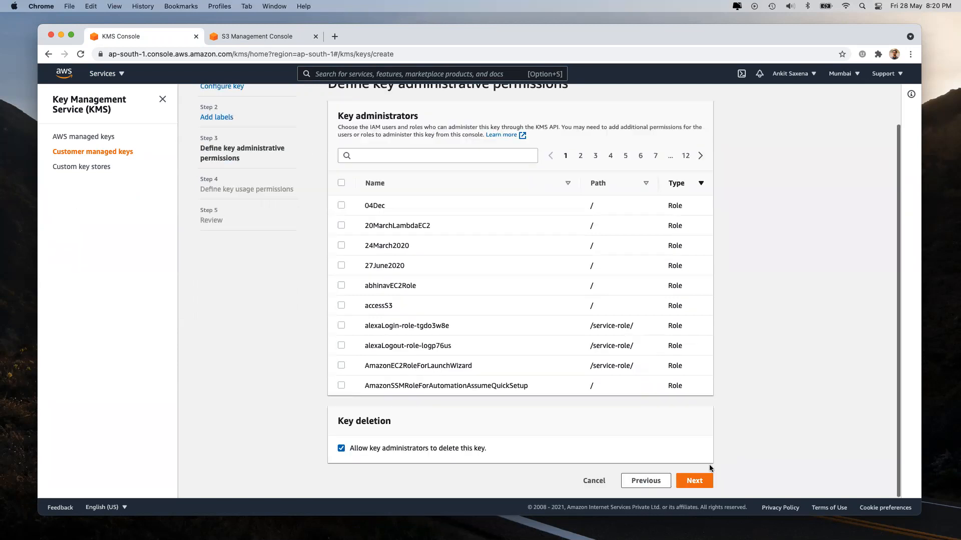
click(685, 481)
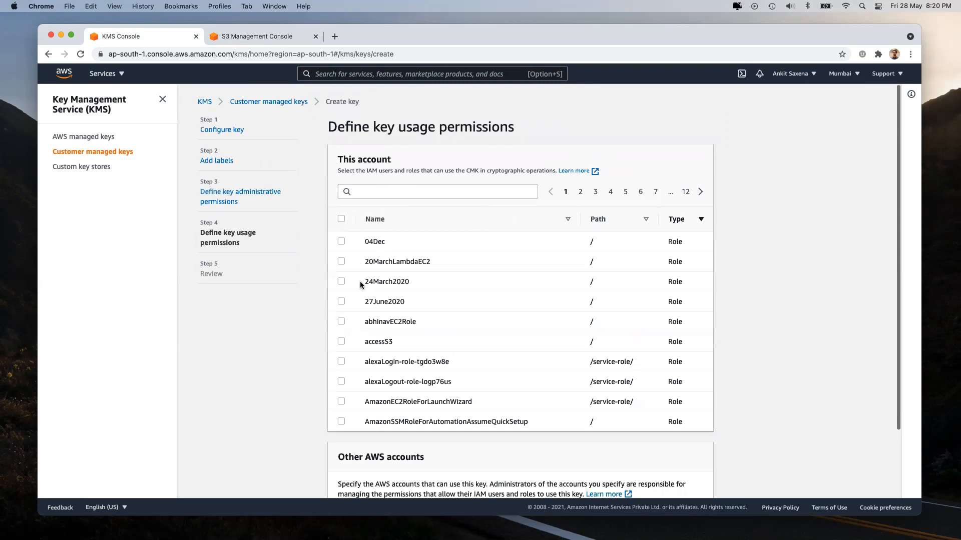
Step: Review k1's key policy Effect, Action, Resource and root principal lines, then finish creating k1
scroll(491, 330, down, 3)
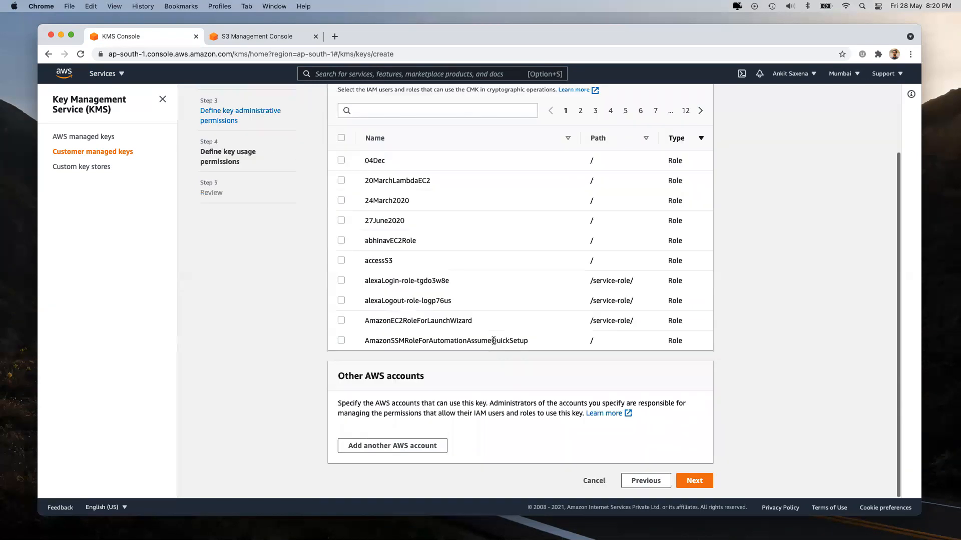
click(695, 480)
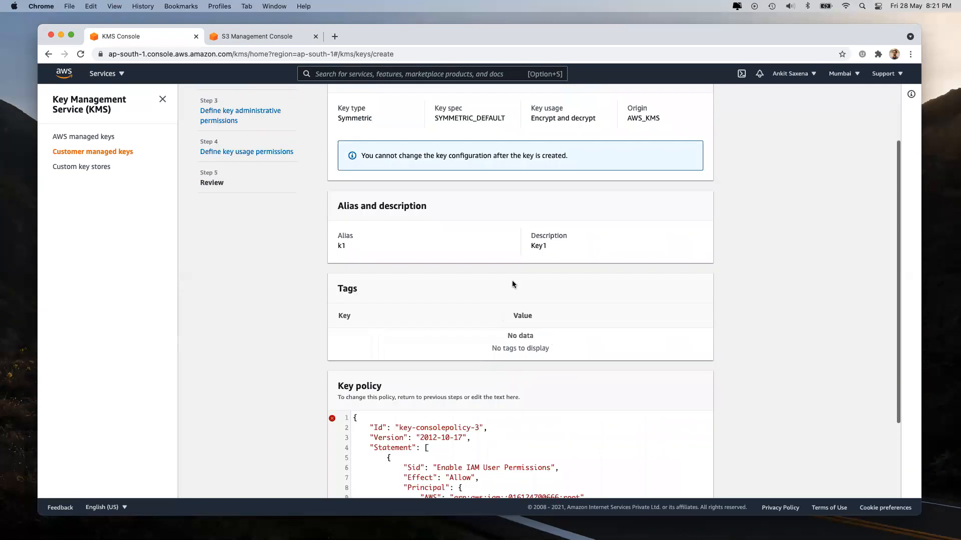
scroll(512, 284, down, 3)
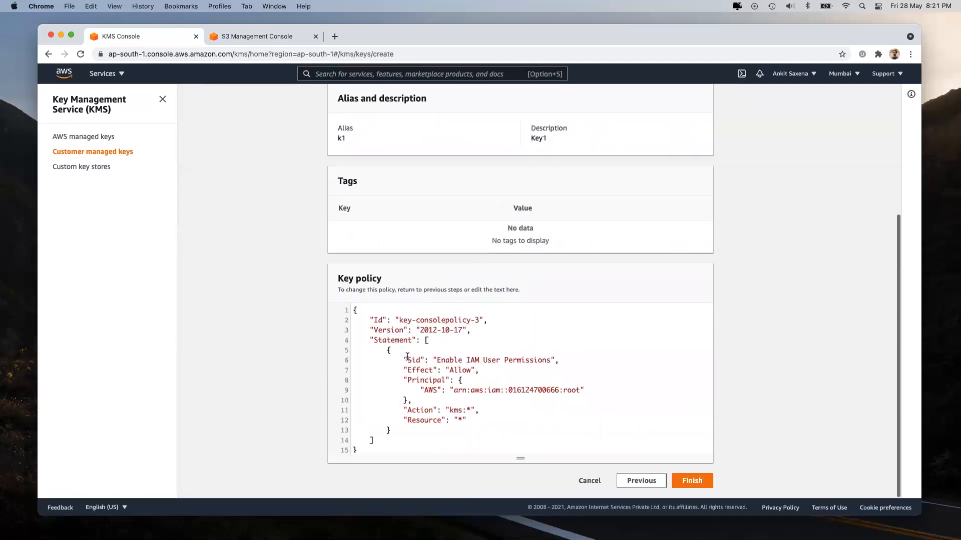
drag(402, 371, 466, 420)
double_click(415, 370)
double_click(418, 411)
double_click(421, 420)
drag(453, 390, 577, 390)
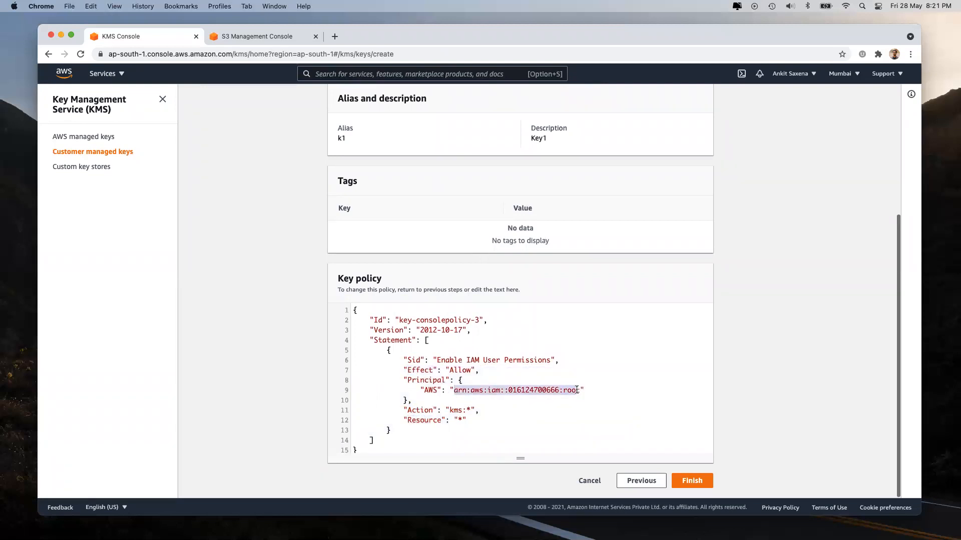
click(692, 481)
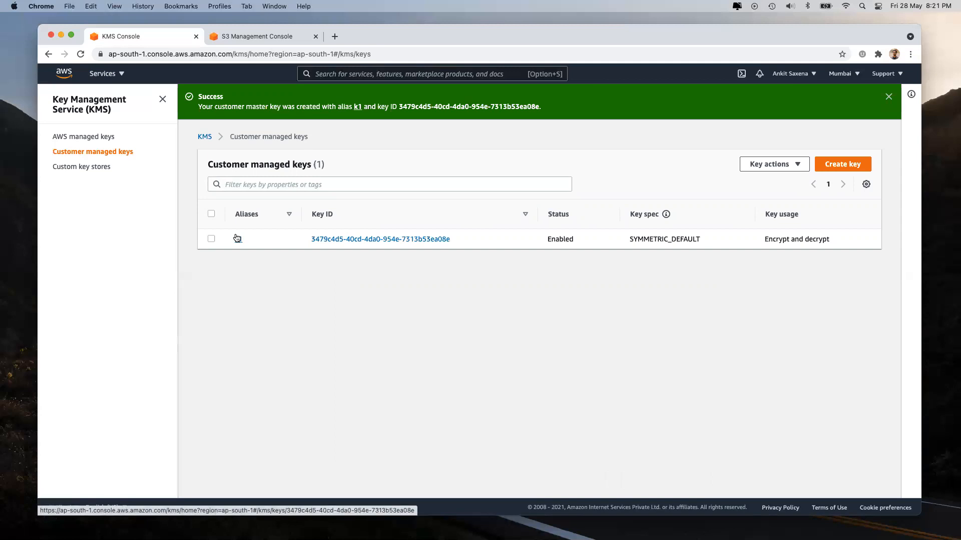
click(257, 34)
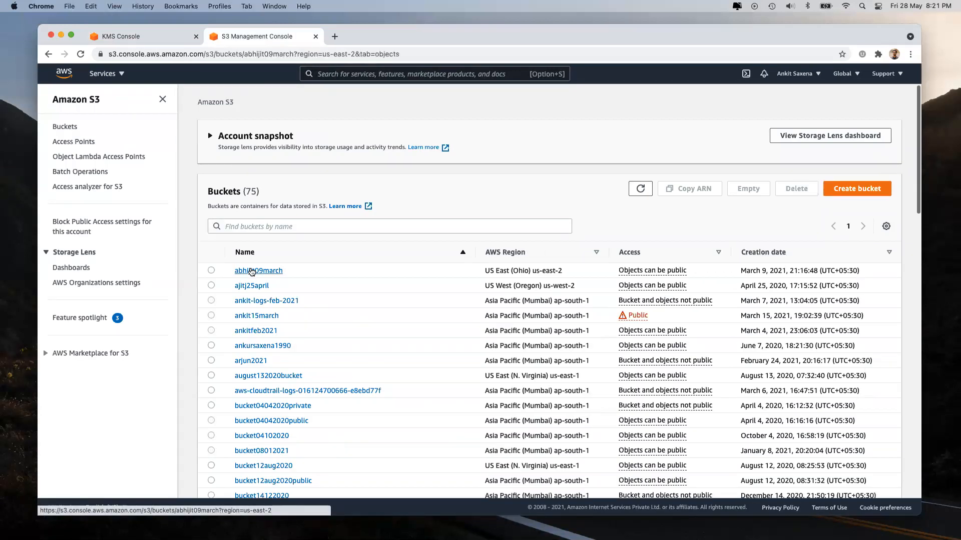
Step: Reopen blockedIPAddress_new.txt in abhijit09march and edit its server-side encryption
click(251, 271)
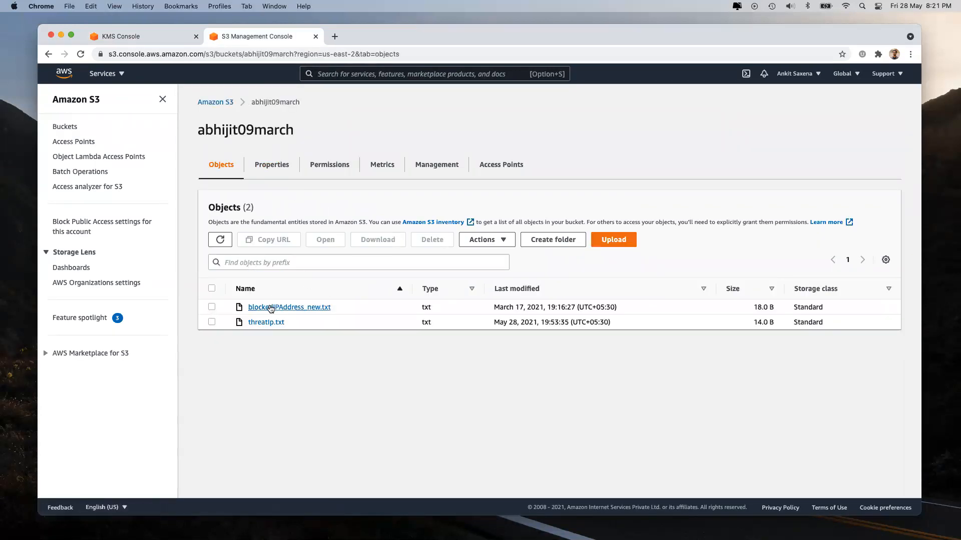
click(270, 307)
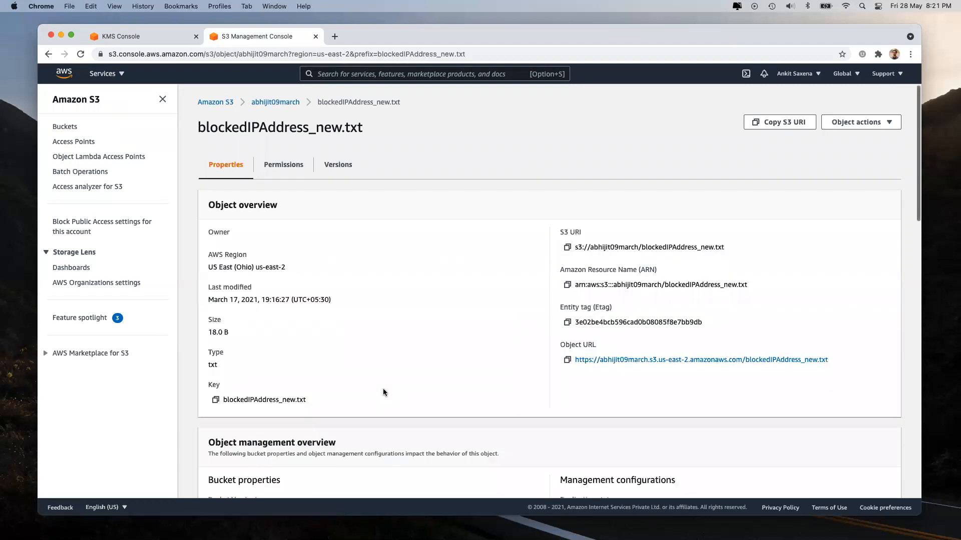
scroll(383, 392, down, 10)
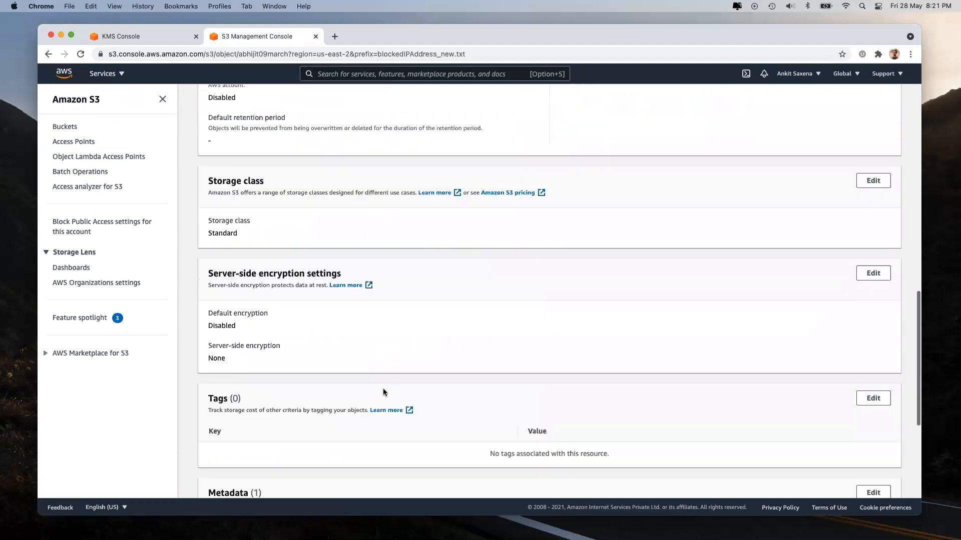
scroll(383, 389, down, 3)
click(874, 205)
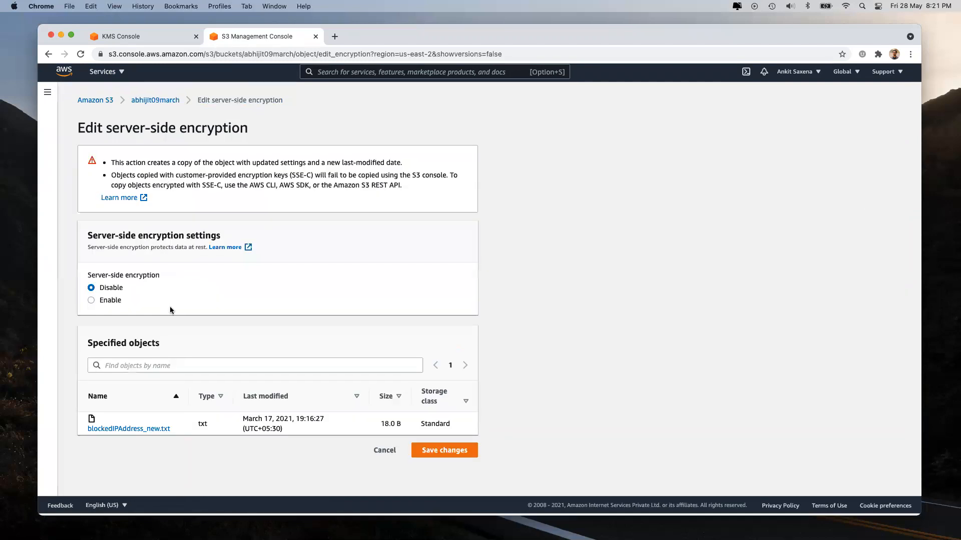
Step: Enable SSE-KMS with your own KMS keys and refresh the still-empty key list
click(107, 300)
scroll(107, 300, down, 2)
click(111, 322)
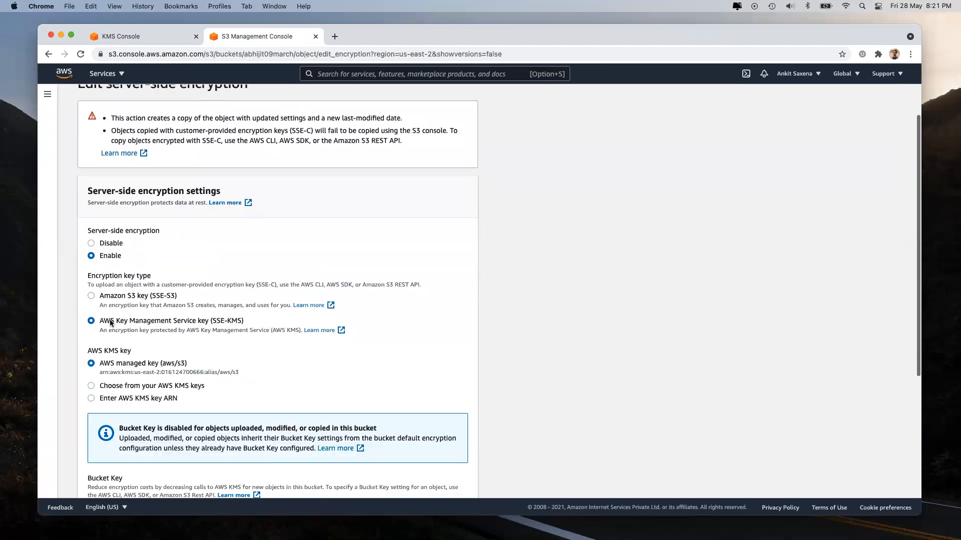
scroll(110, 322, down, 4)
click(119, 297)
click(211, 346)
click(295, 345)
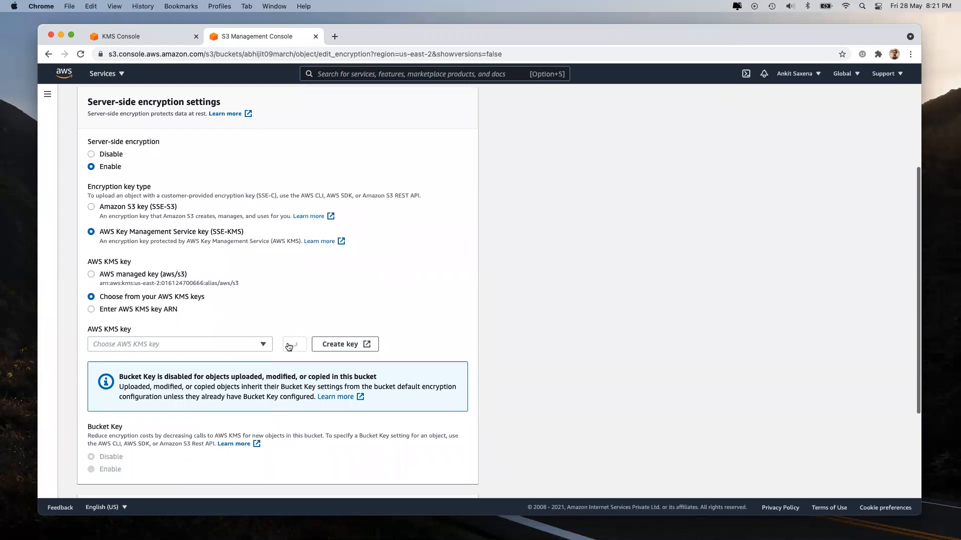
scroll(274, 189, up, 5)
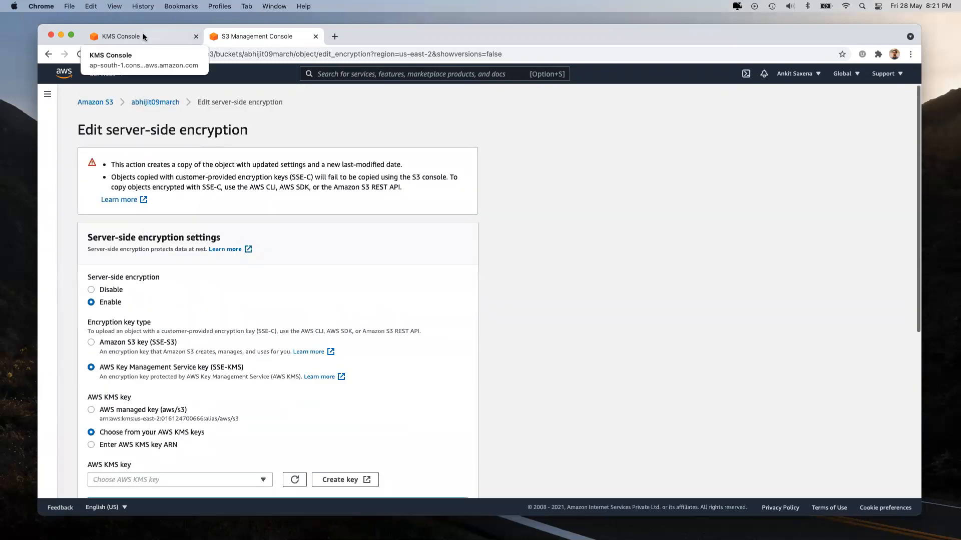
Step: Confirm k1 exists in the KMS console, then return to the S3 buckets list unsaved
click(120, 36)
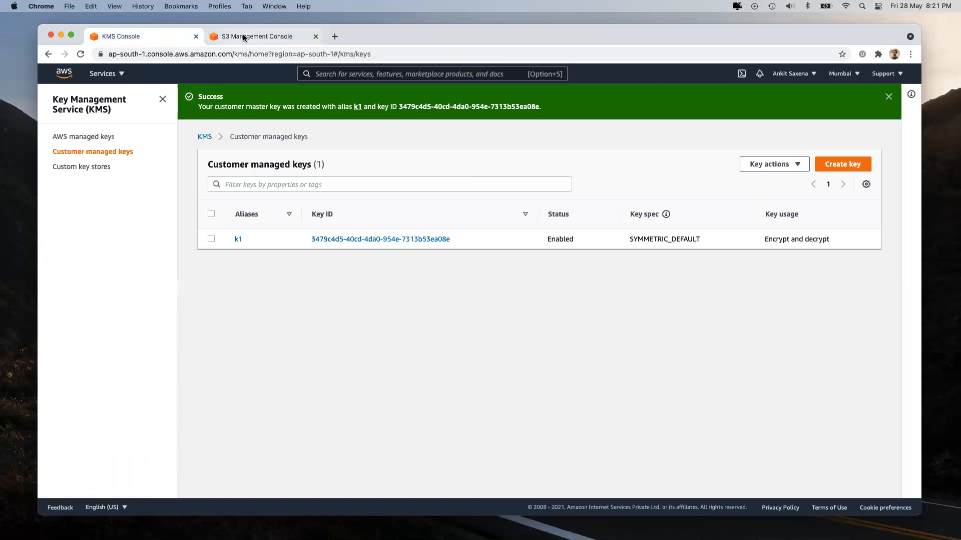
click(245, 36)
click(107, 105)
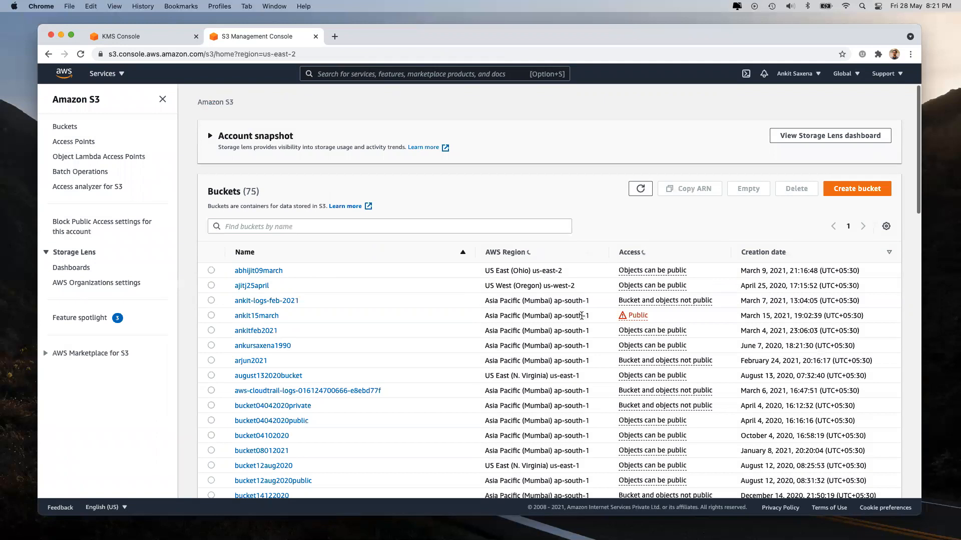
Step: Open the February 2021 logs bucket and open EC2 in a background tab via 'ec2' search
click(243, 301)
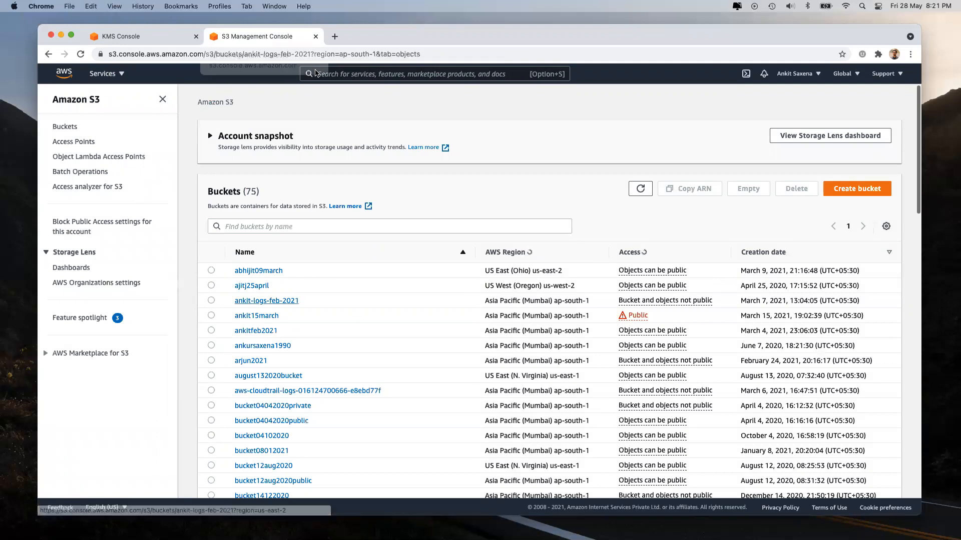
text(ec2)
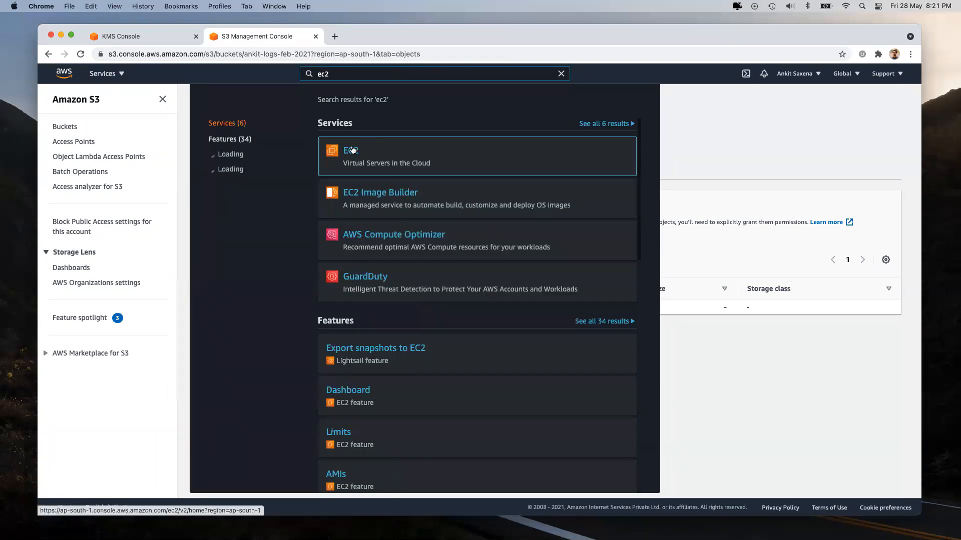
right_click(354, 150)
click(371, 152)
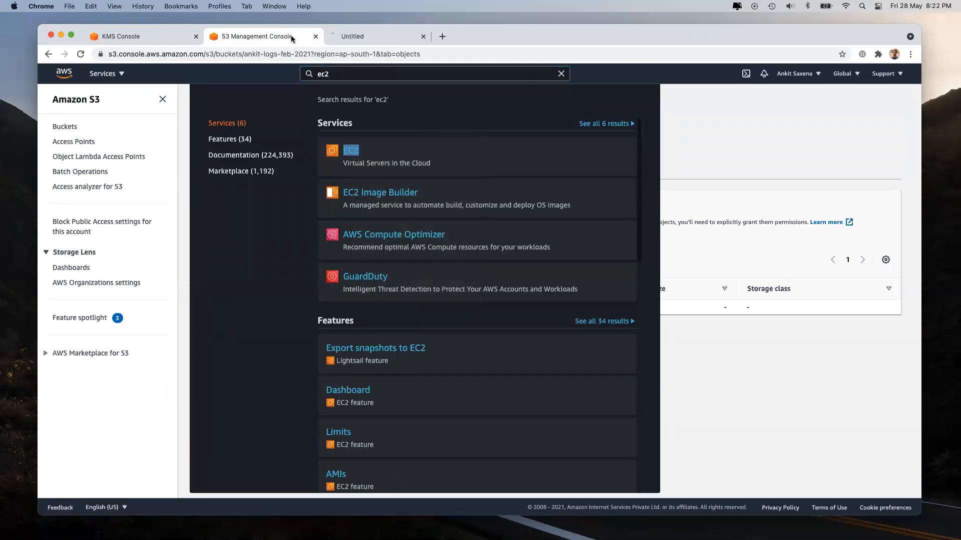
click(724, 145)
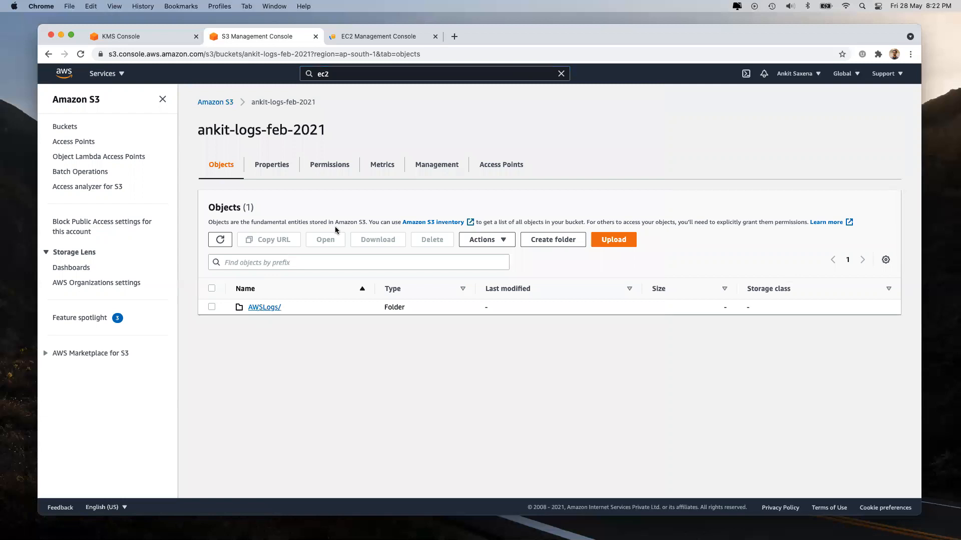
Step: Check the first account's CloudTrail-Digest, CloudTrail-Insight and CloudTrail folders under AWSLogs/ are empty
click(261, 308)
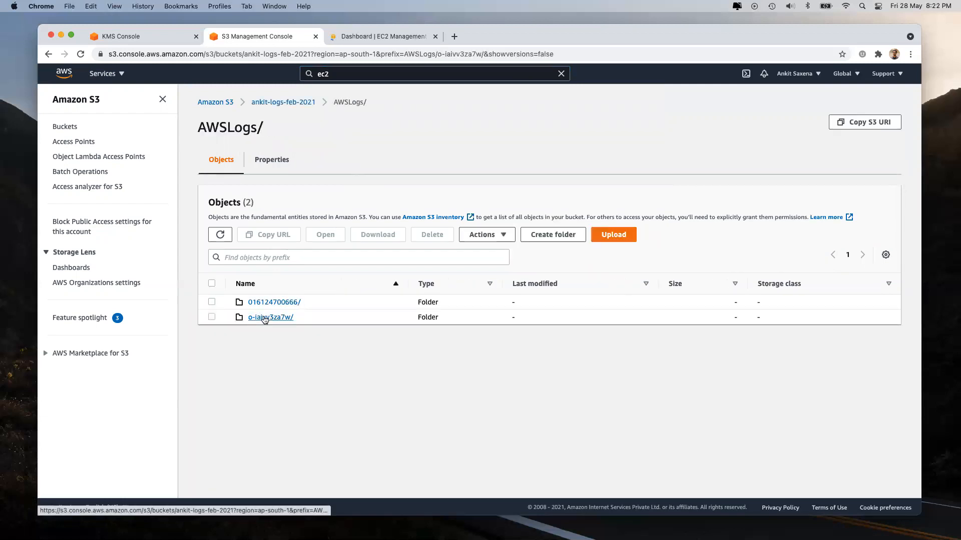
click(260, 317)
click(282, 302)
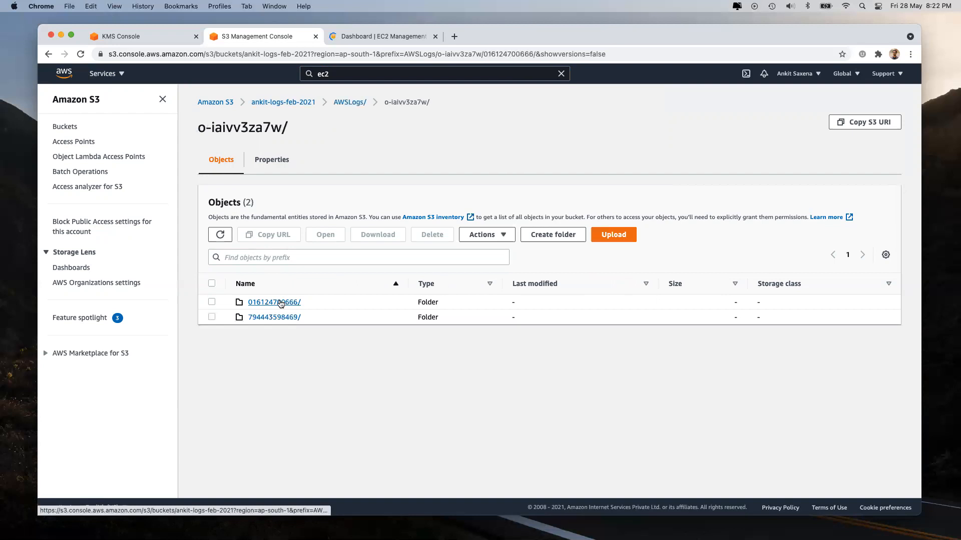
click(278, 302)
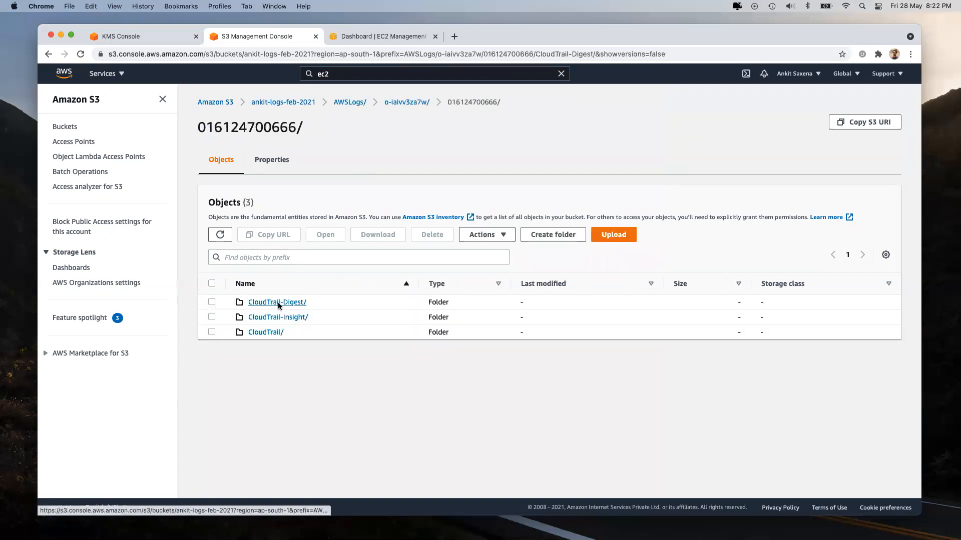
click(350, 102)
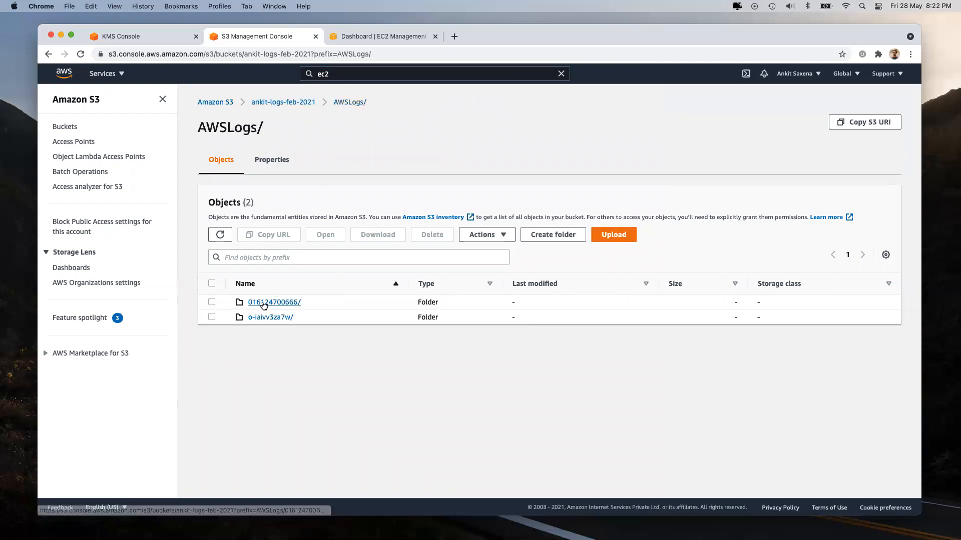
click(257, 303)
click(261, 303)
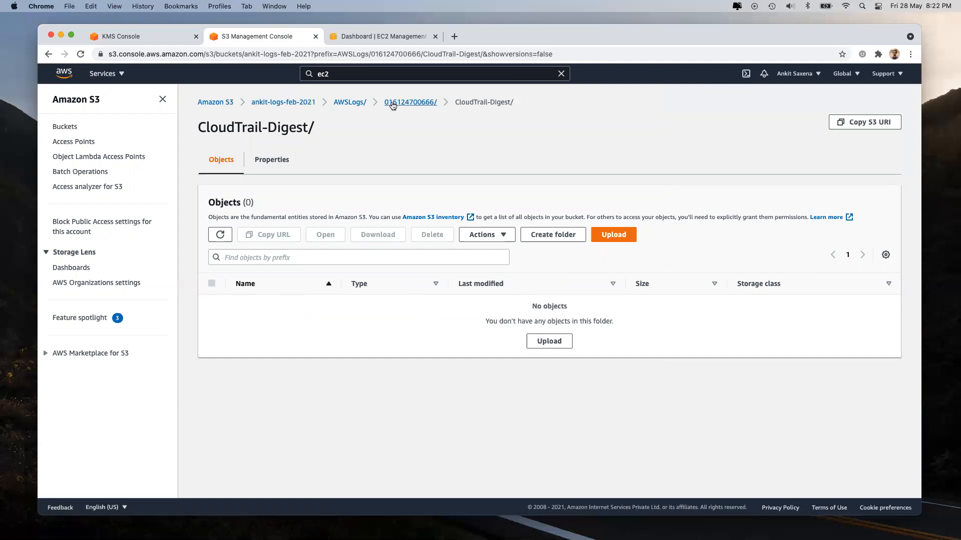
click(407, 102)
click(278, 317)
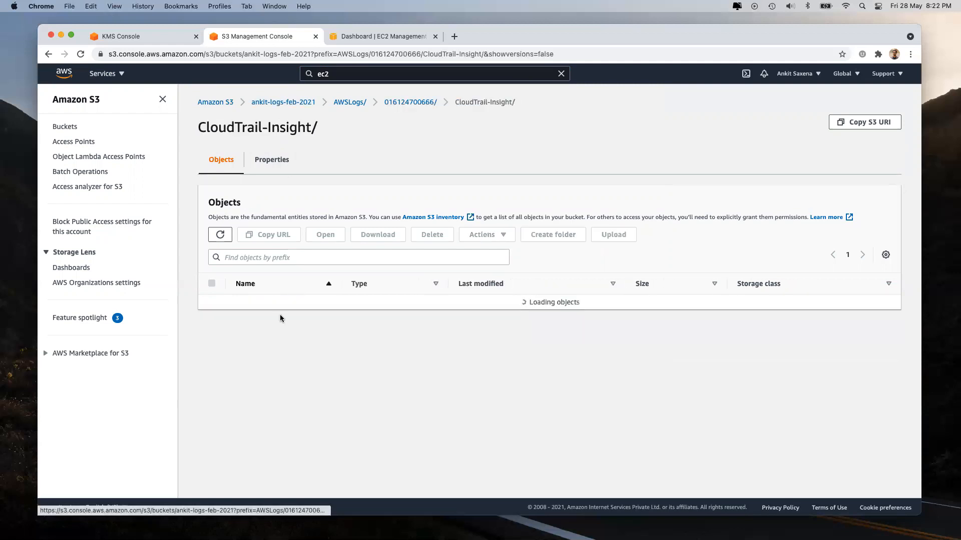
click(390, 103)
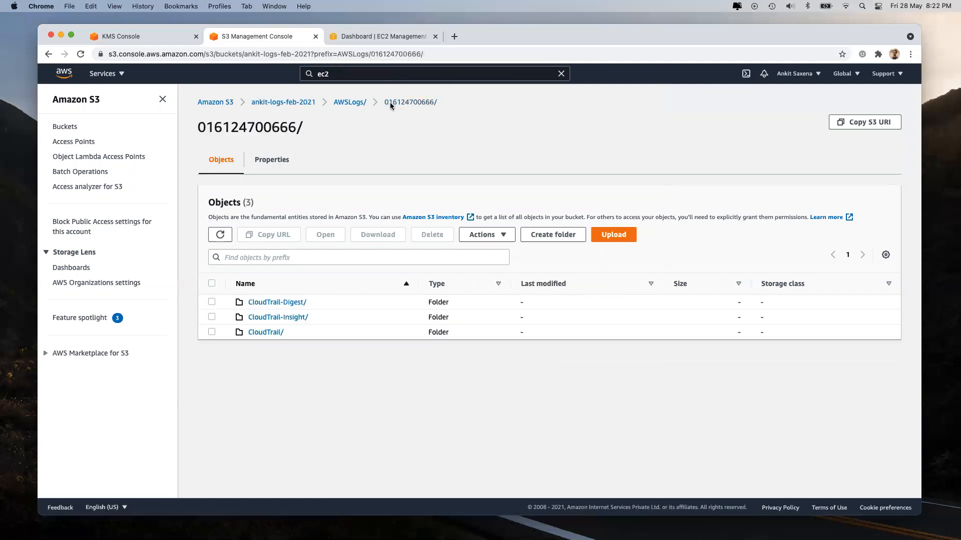
click(262, 332)
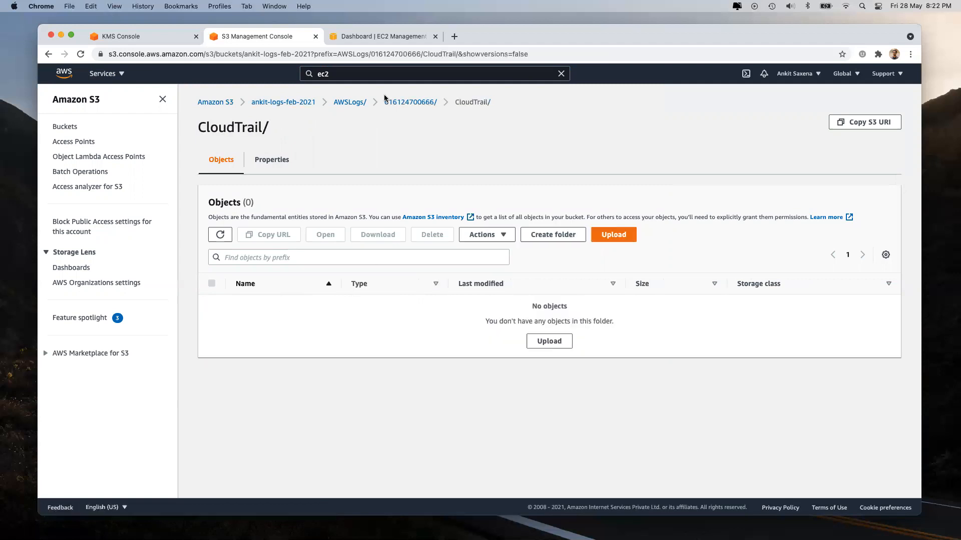
click(400, 102)
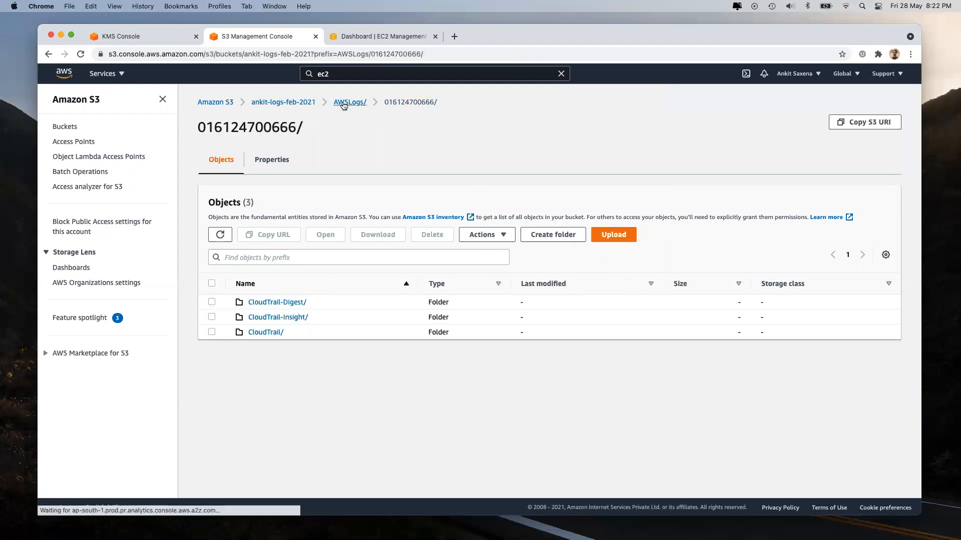
Step: Check the second account's CloudTrail folders and CloudTrail/ properties, then return to the buckets list
click(344, 103)
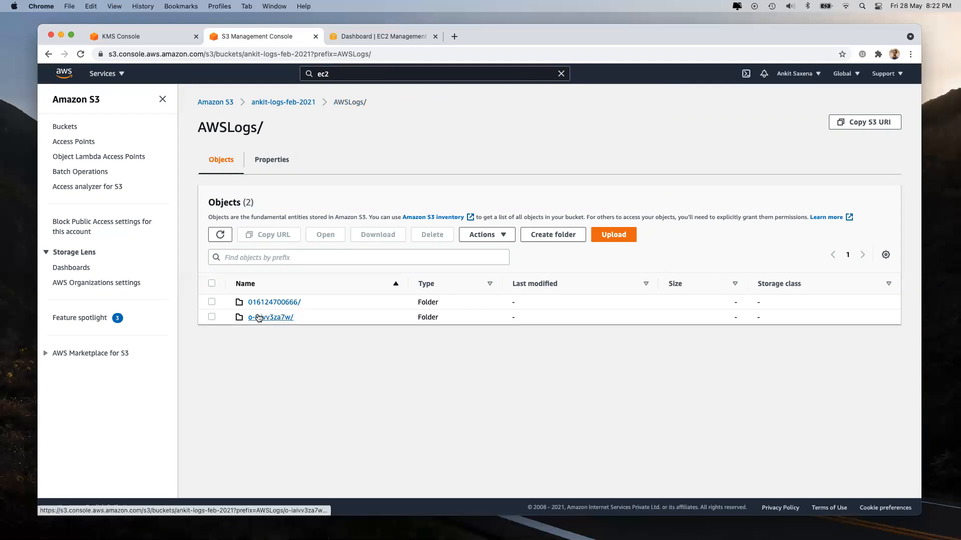
click(259, 317)
click(259, 317)
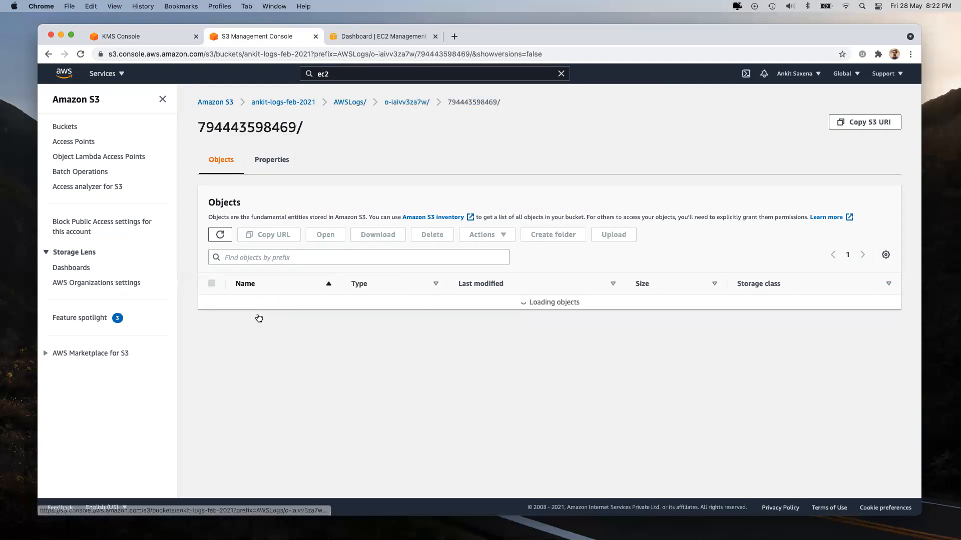
click(272, 302)
key(super+bracketleft)
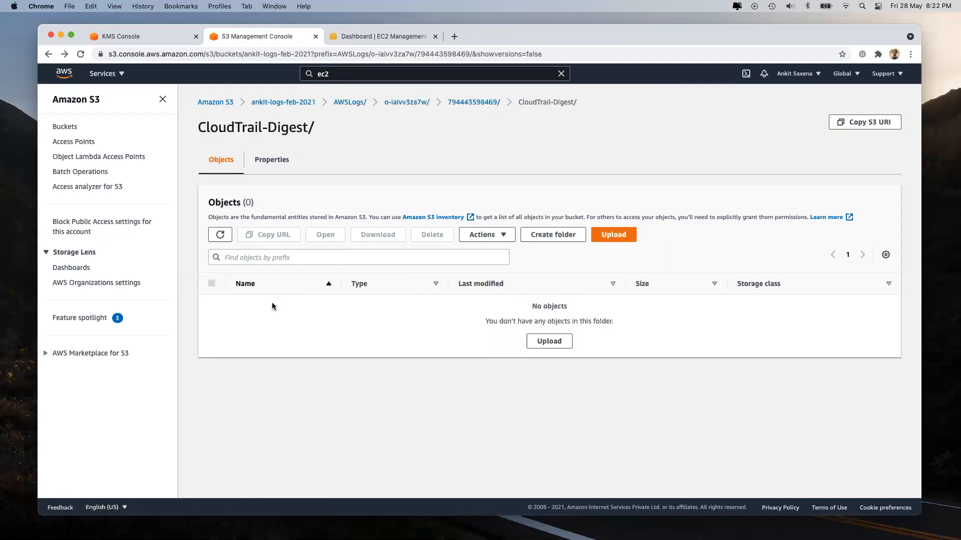
key(super+bracketleft)
click(272, 303)
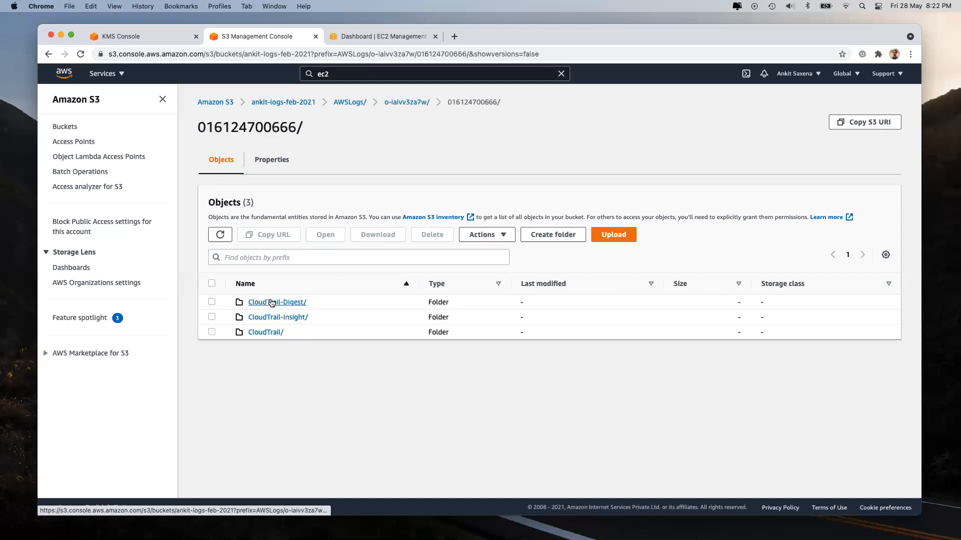
click(265, 332)
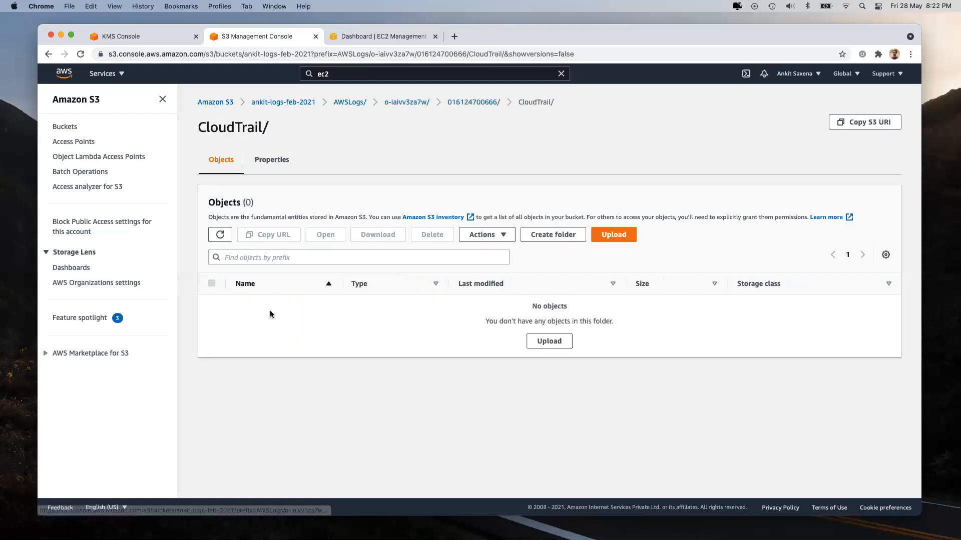
click(273, 160)
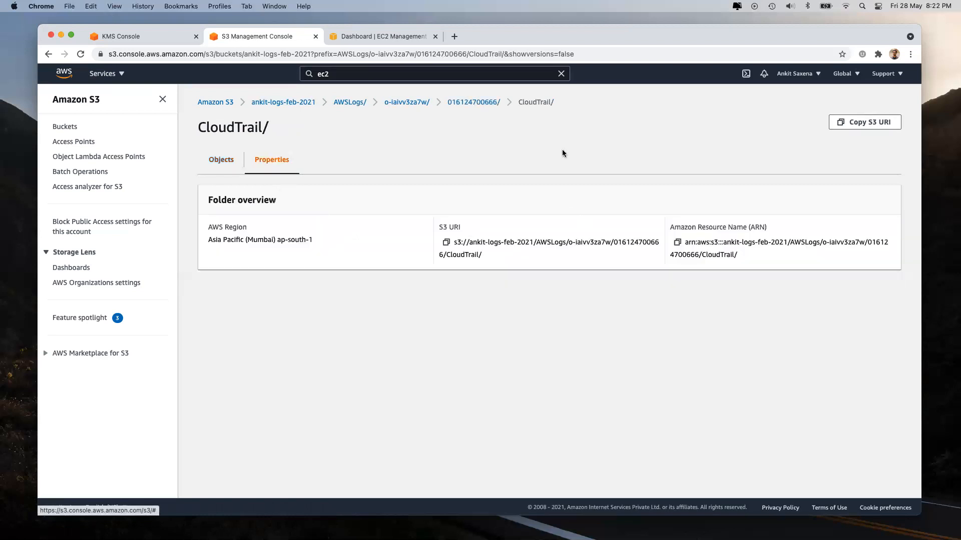
click(230, 102)
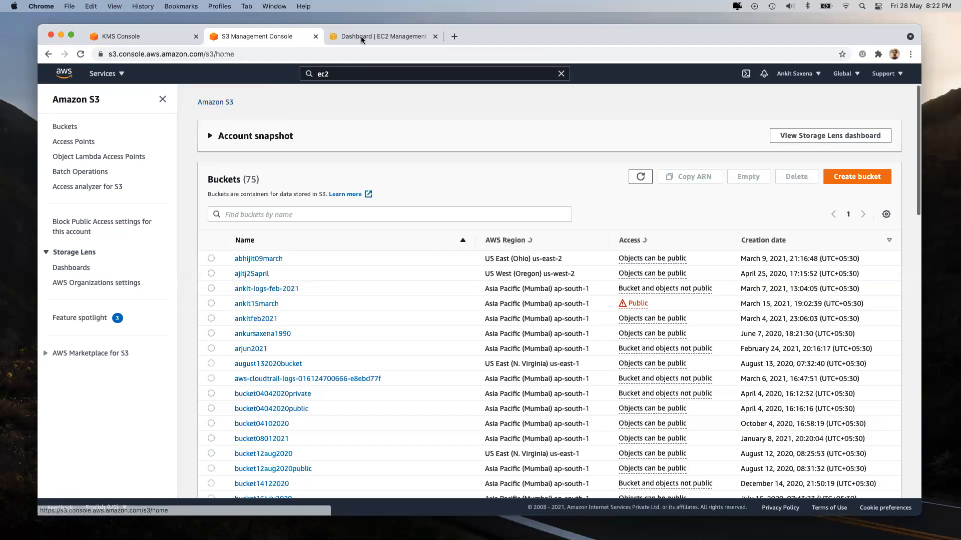
click(362, 36)
Step: Fill a new EBS volume form encrypted with master key k1, then close EC2 without creating it
click(67, 380)
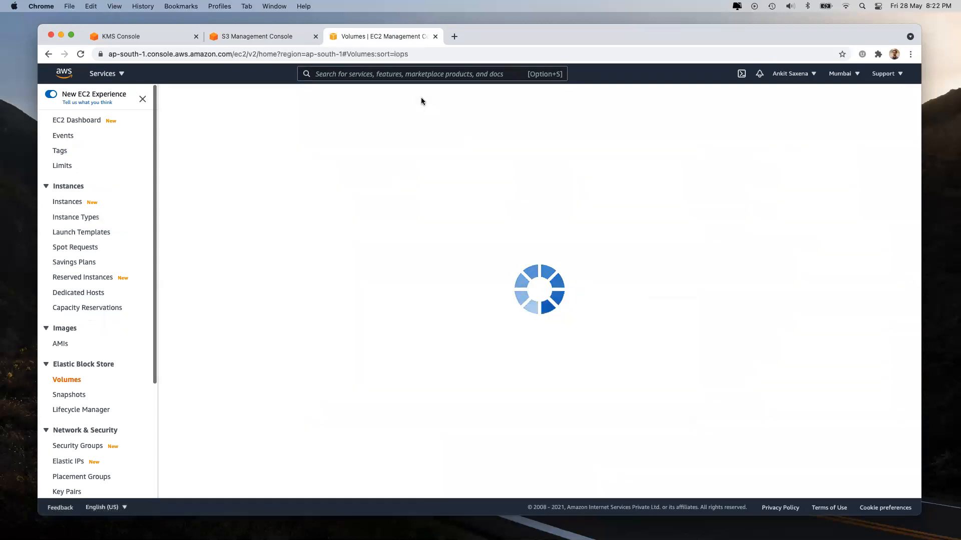
click(558, 188)
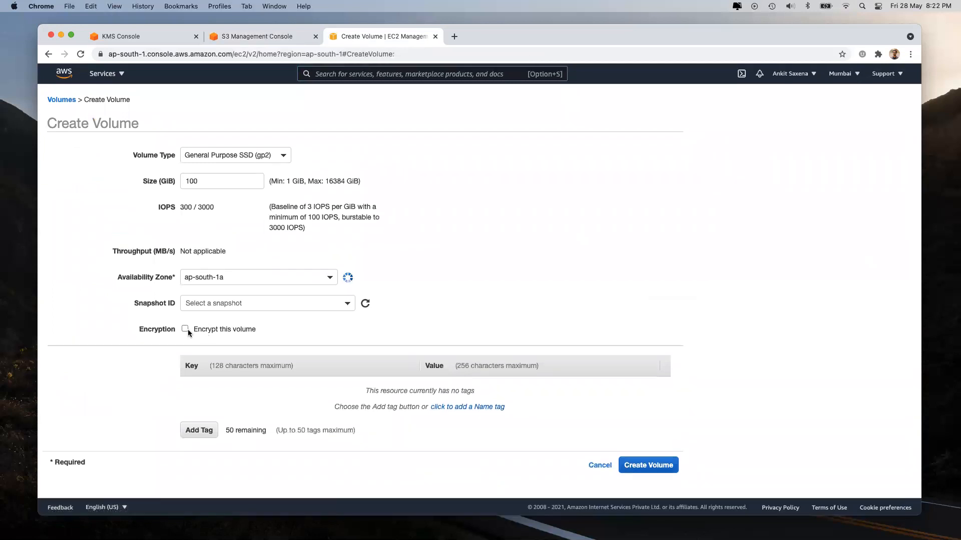
click(185, 325)
scroll(293, 320, down, 2)
click(294, 320)
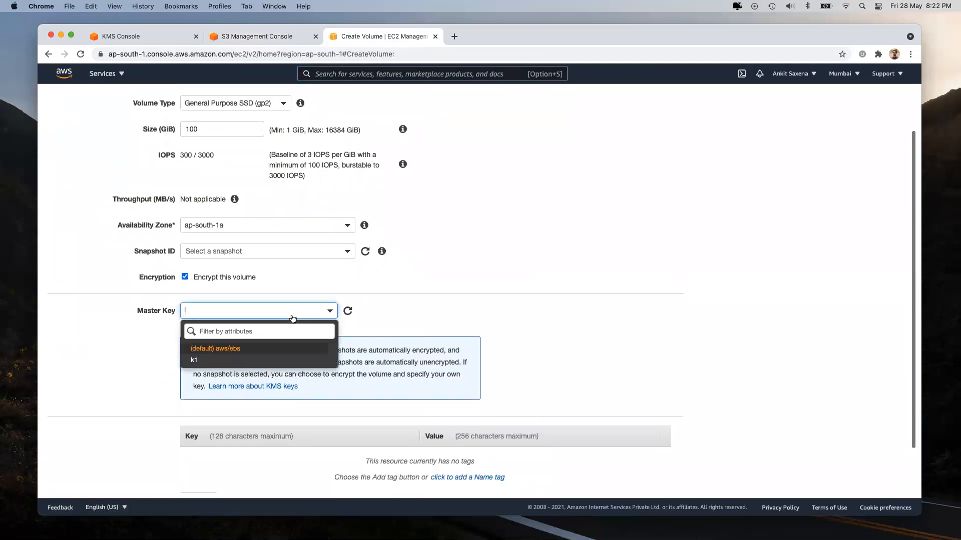
click(235, 359)
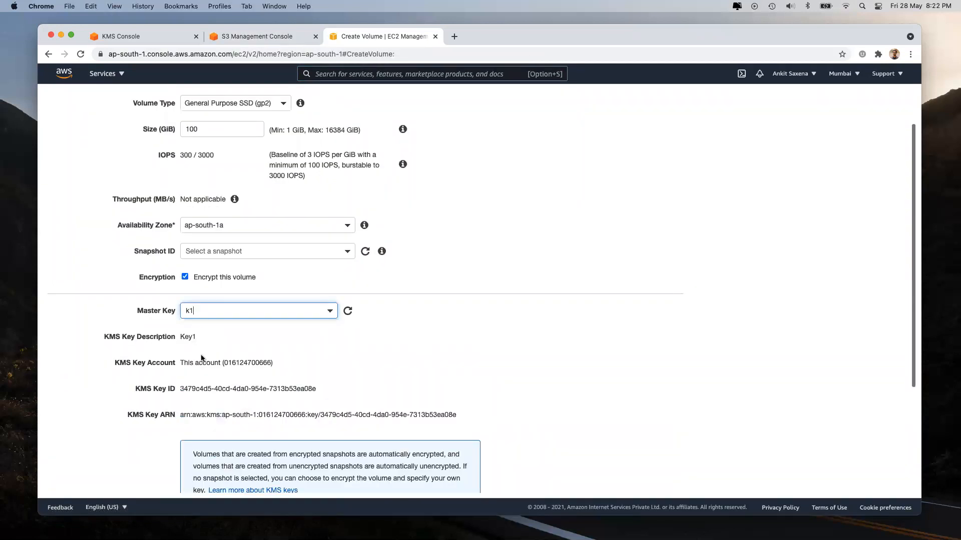
click(435, 36)
Step: Open the ankit-logs-feb-2021 bucket and drop threatIp.txt onto it for upload
scroll(248, 349, down, 5)
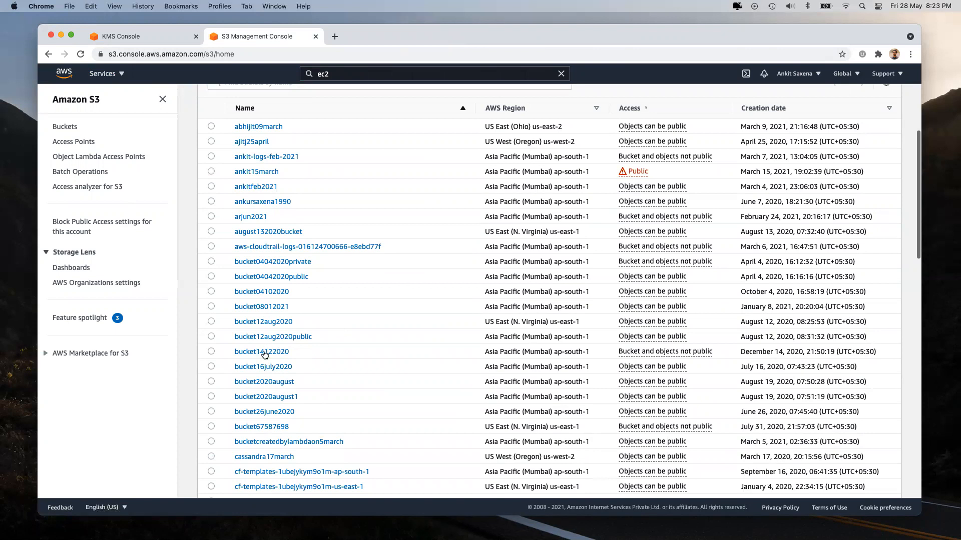
scroll(277, 426, down, 5)
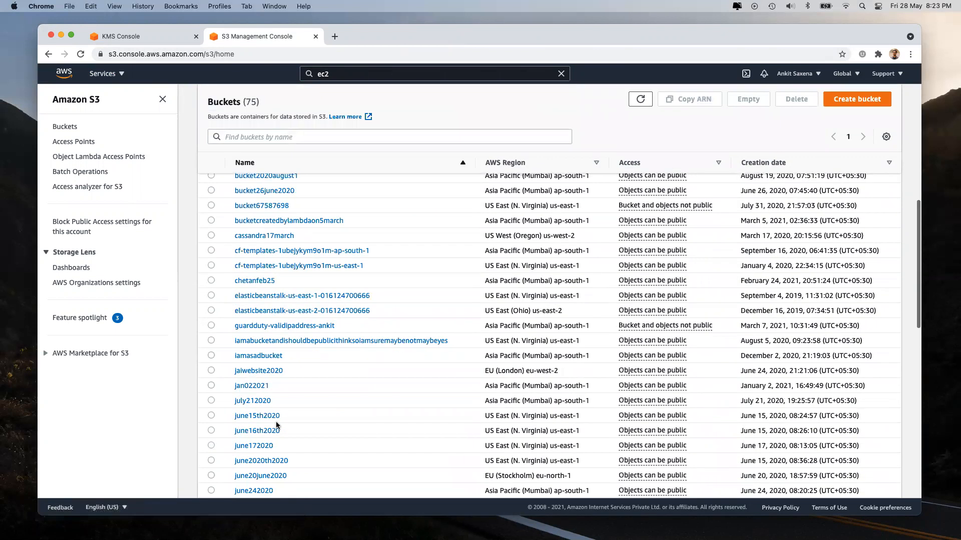
scroll(275, 380, up, 10)
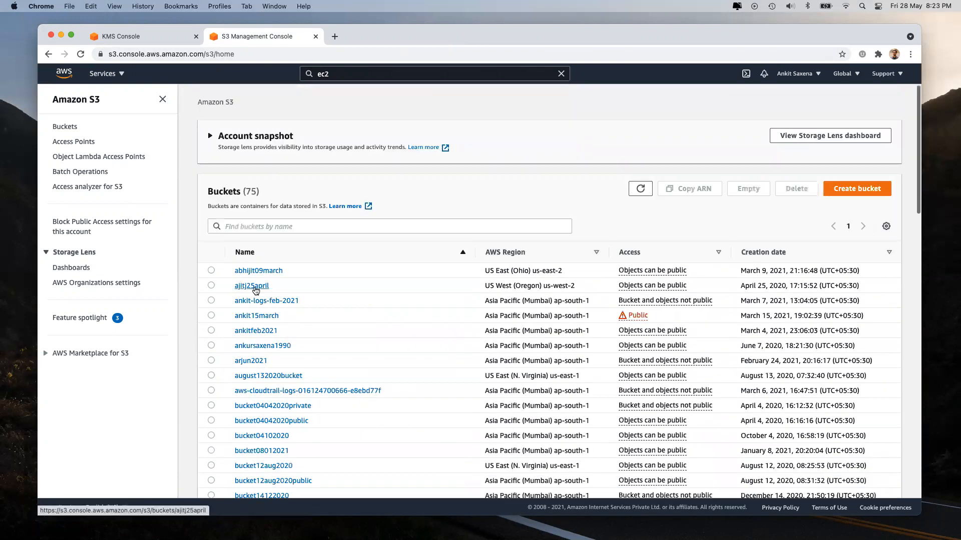
click(251, 305)
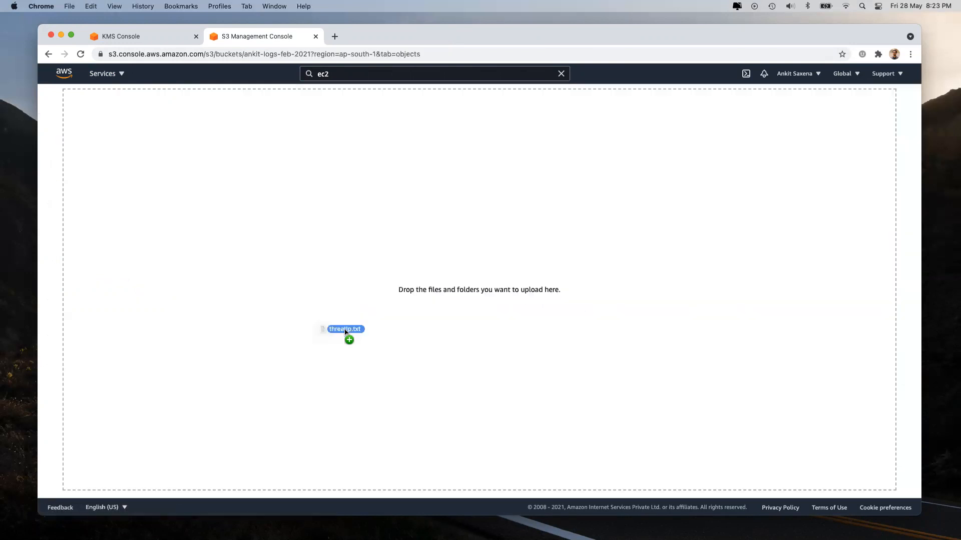
drag(345, 337, 345, 332)
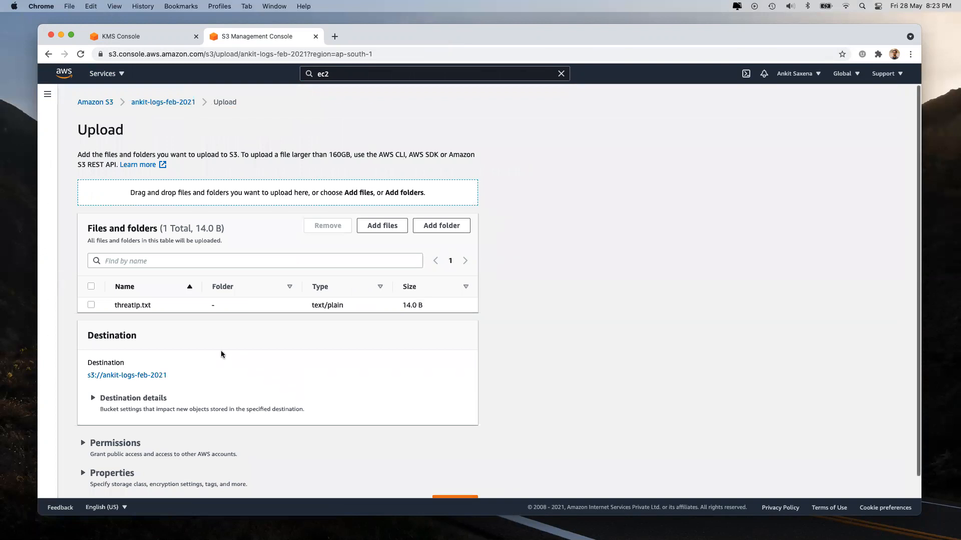
Step: Expand the upload's Properties and scroll to the server-side encryption settings
scroll(221, 352, down, 1)
click(107, 452)
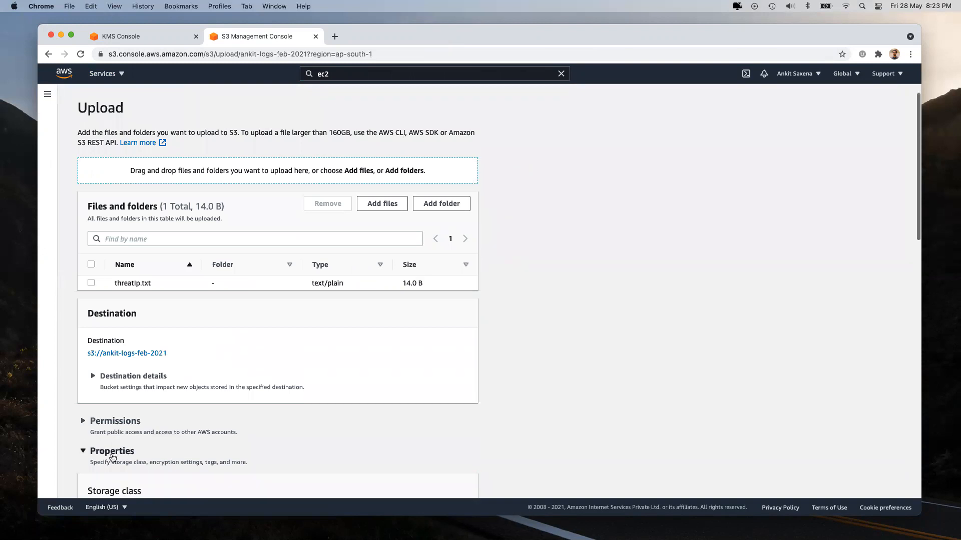
scroll(112, 458, down, 4)
scroll(112, 457, down, 5)
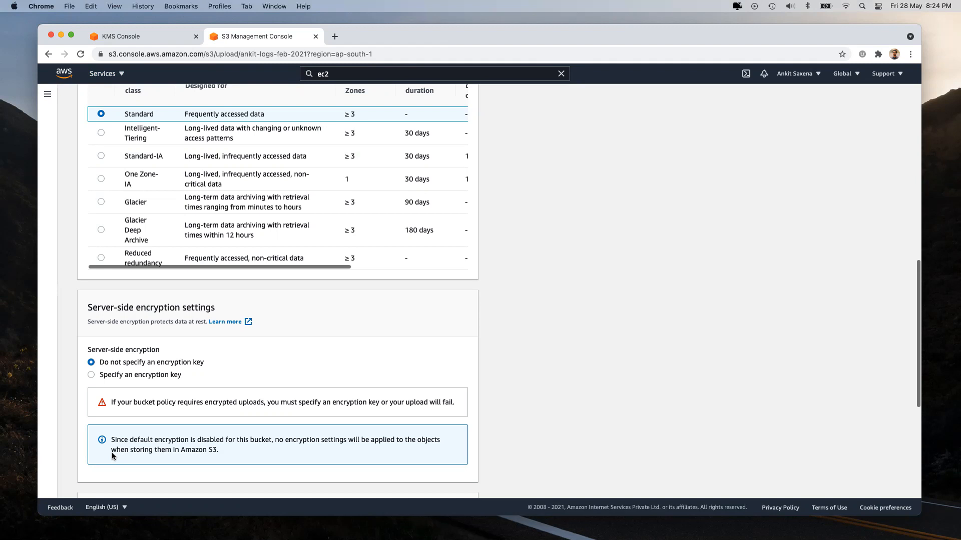
click(96, 76)
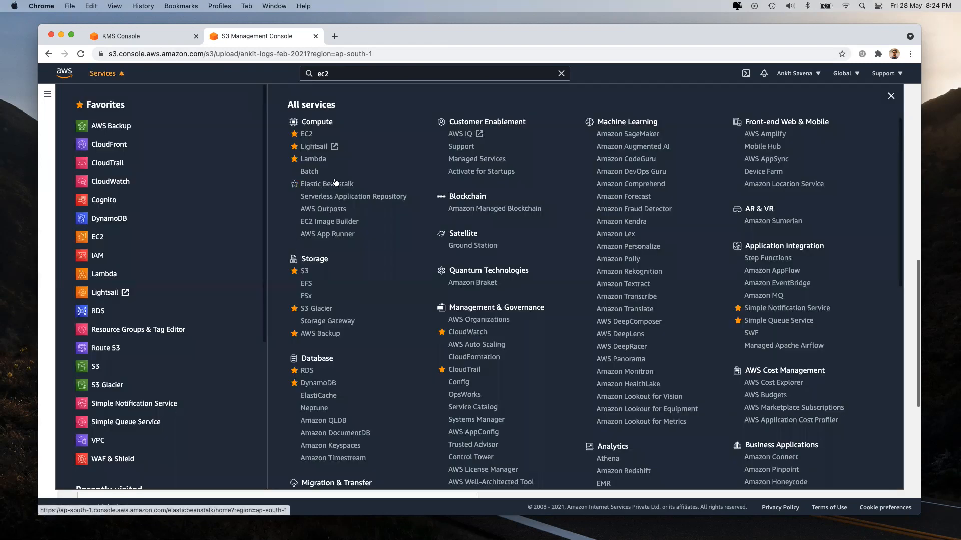
scroll(331, 210, down, 5)
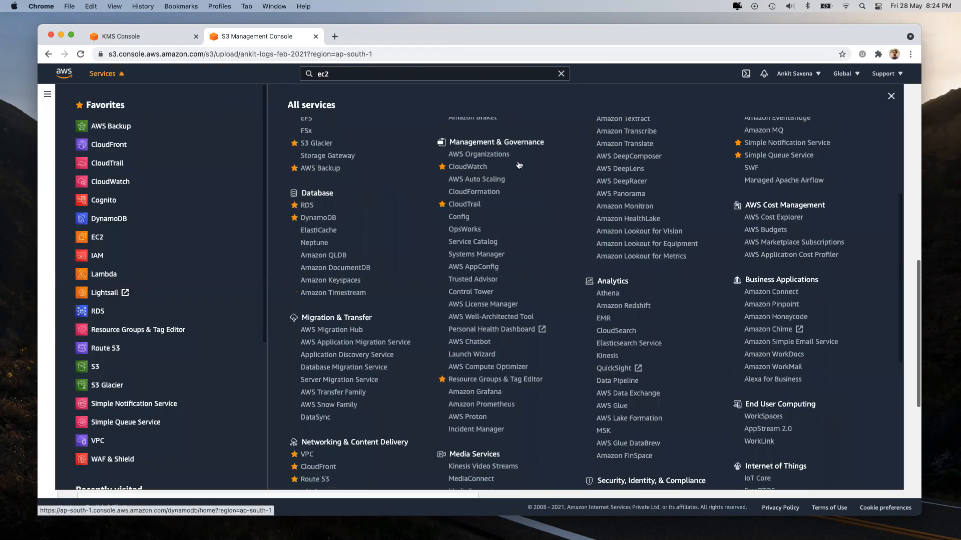
scroll(621, 270, down, 7)
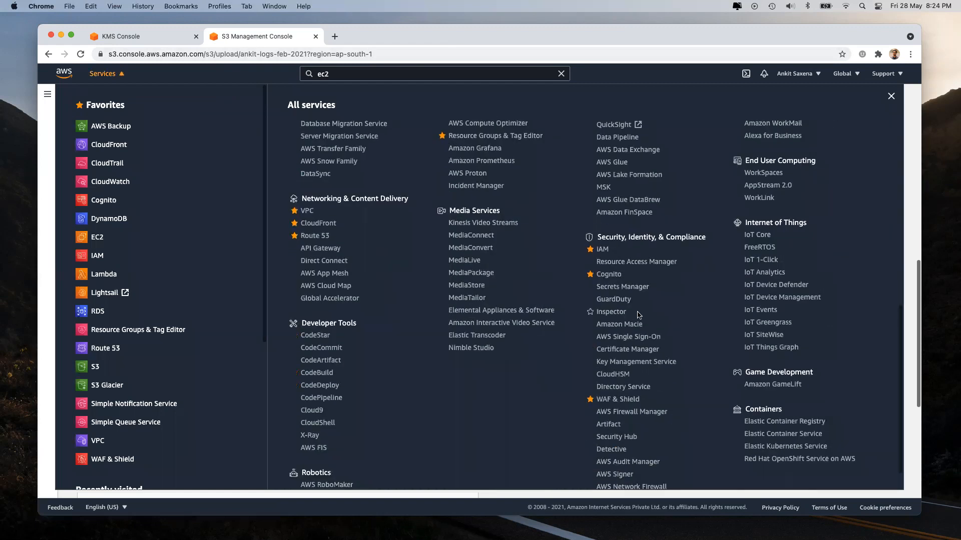
scroll(500, 300, up, 12)
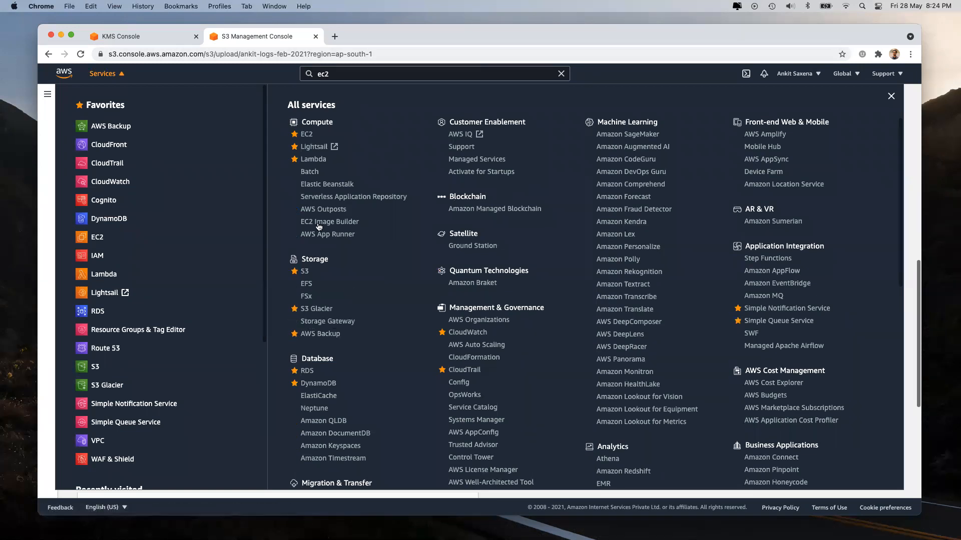
click(117, 74)
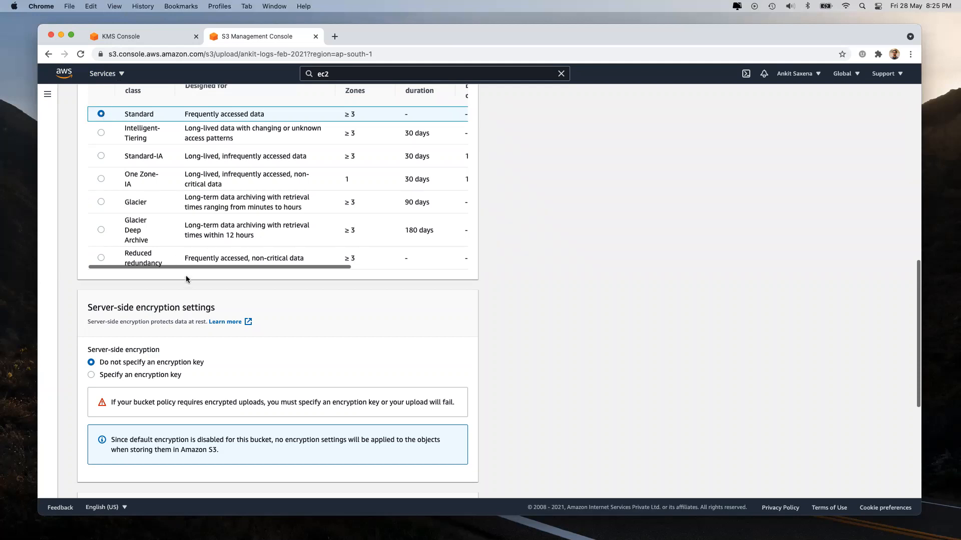
Step: Encrypt the threatIp.txt upload with SSE-KMS using the customer-managed key k1 from your own KMS keys
click(123, 378)
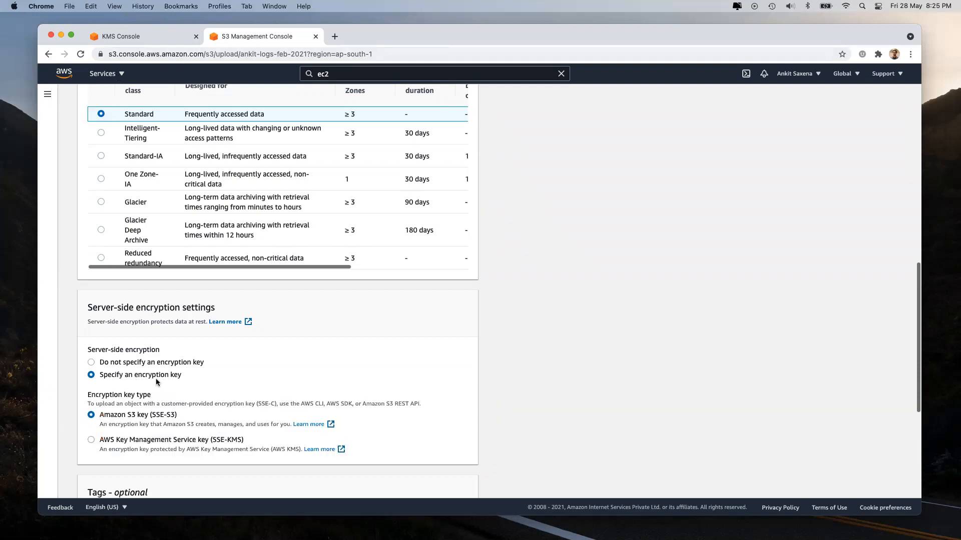
scroll(155, 379, down, 3)
click(143, 313)
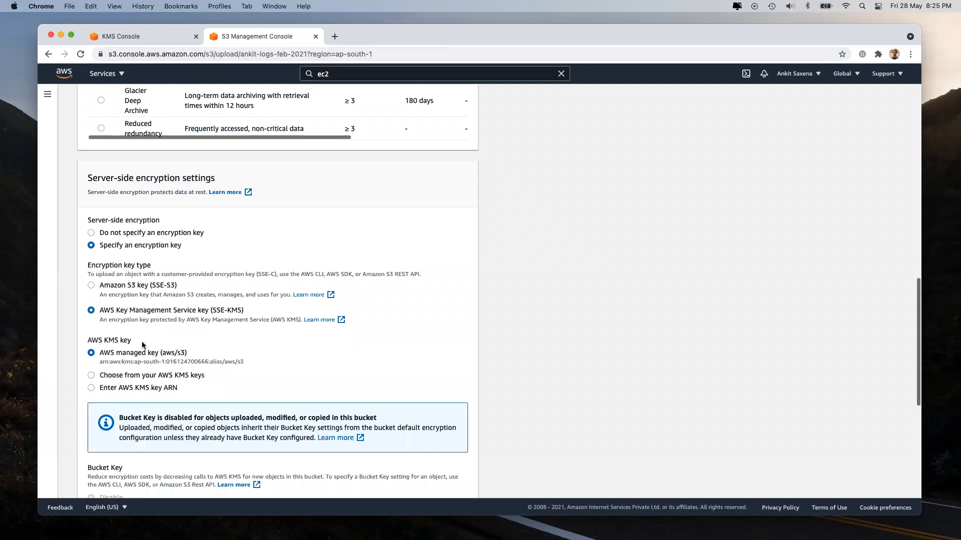
click(143, 376)
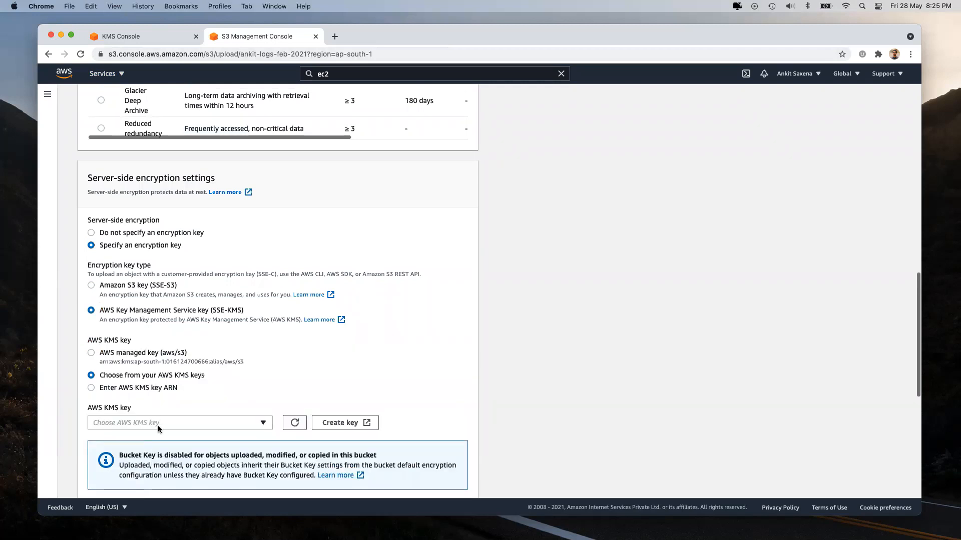
click(158, 426)
click(139, 394)
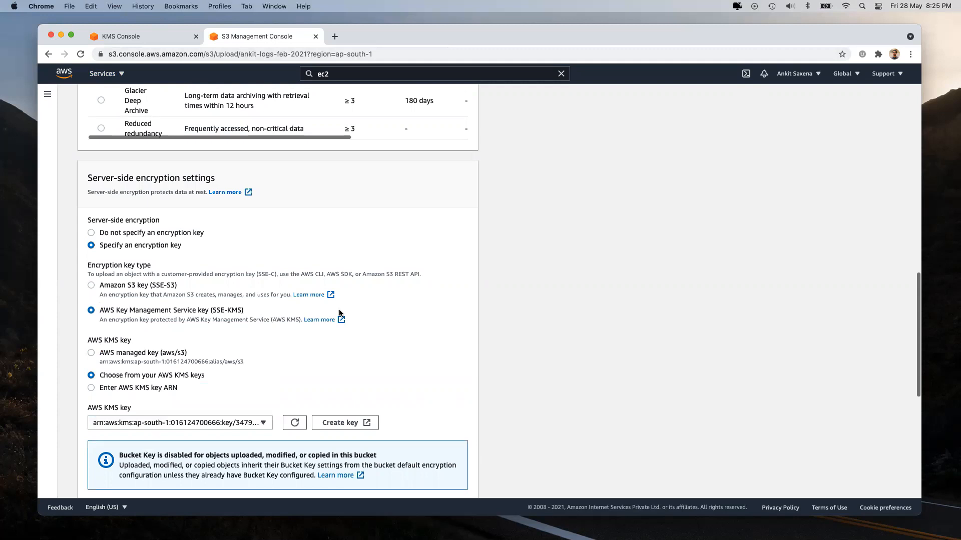
scroll(339, 314, down, 5)
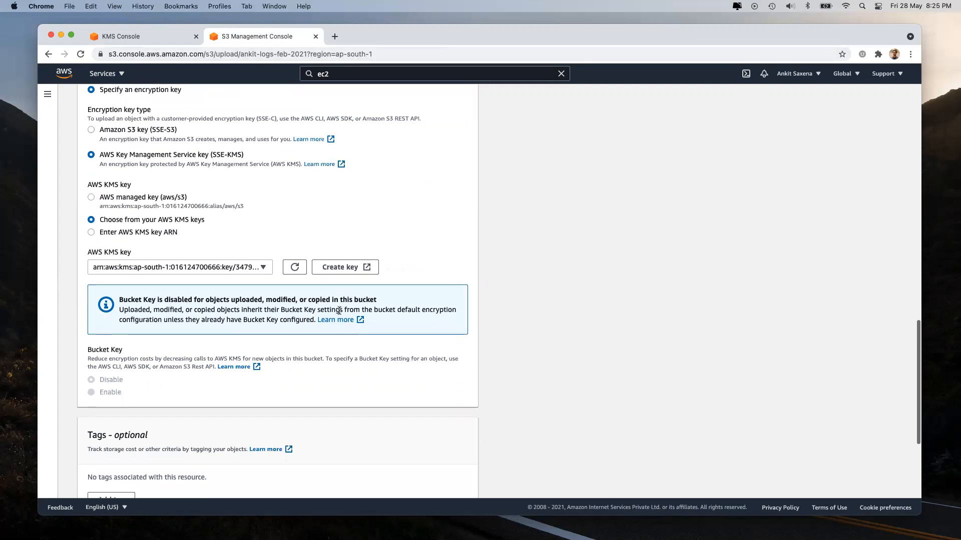
scroll(339, 314, down, 3)
scroll(340, 250, up, 3)
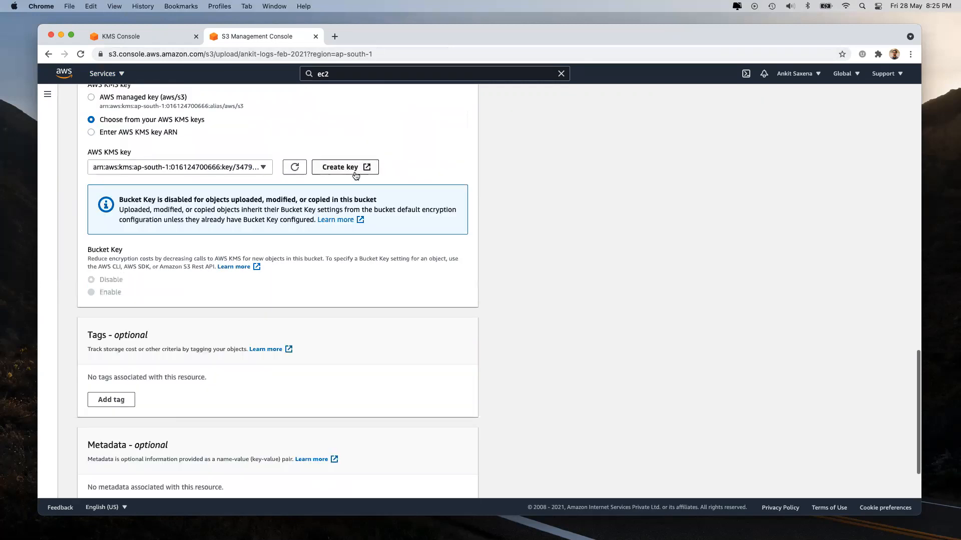
Step: Discard the pending S3 upload and close the S3 upload and create-key tabs
click(345, 165)
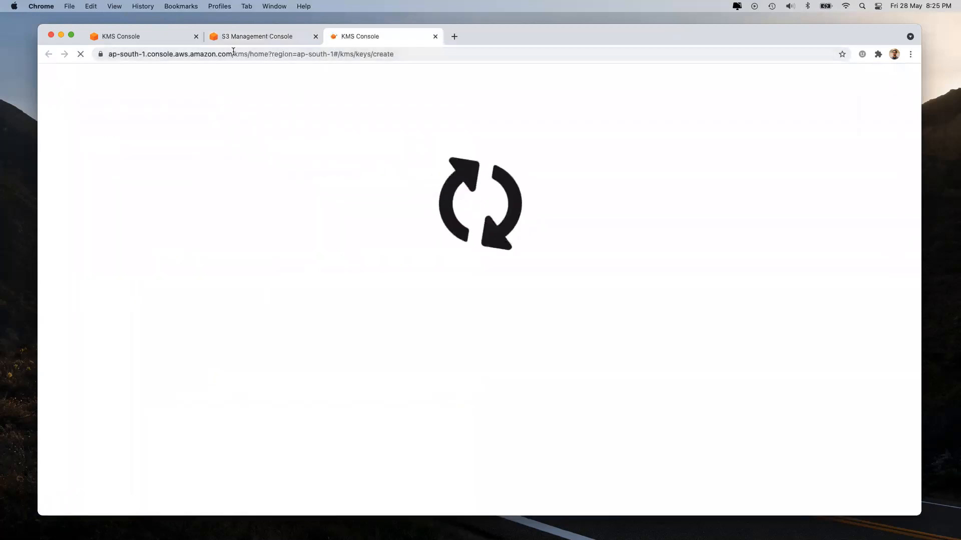
double_click(264, 54)
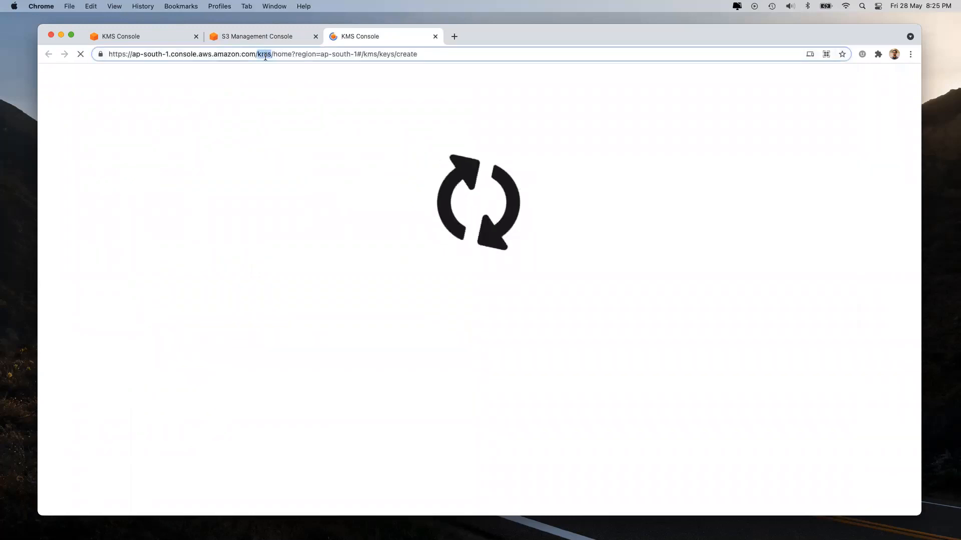
click(316, 37)
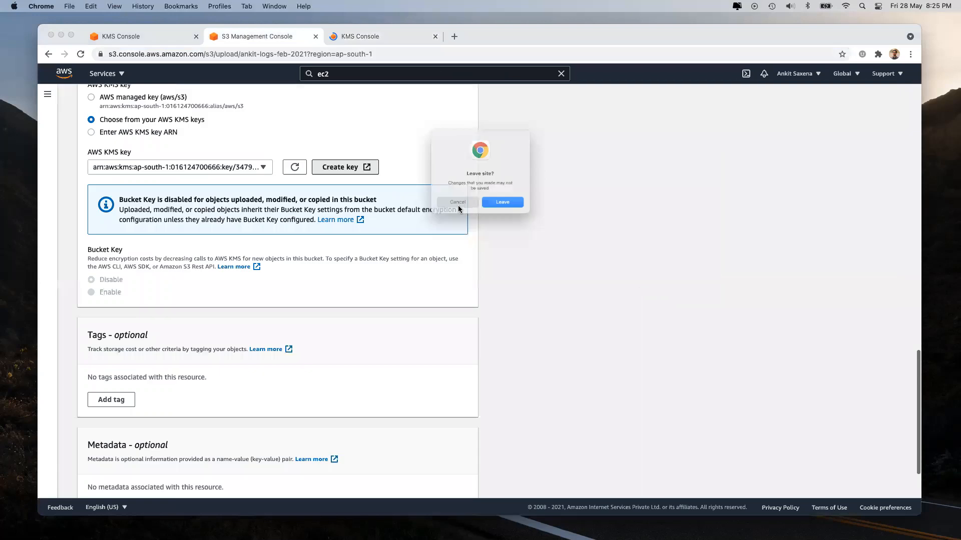
click(509, 212)
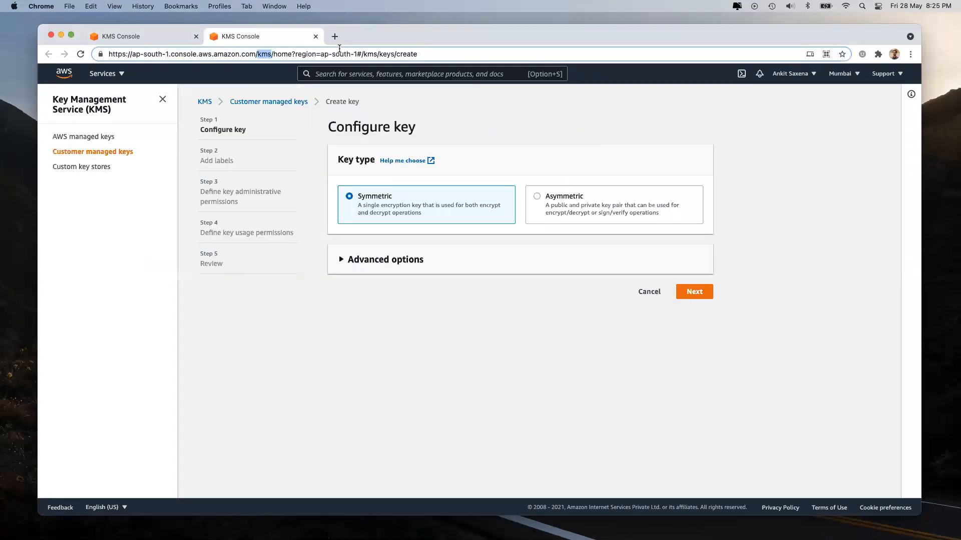
key(super+w)
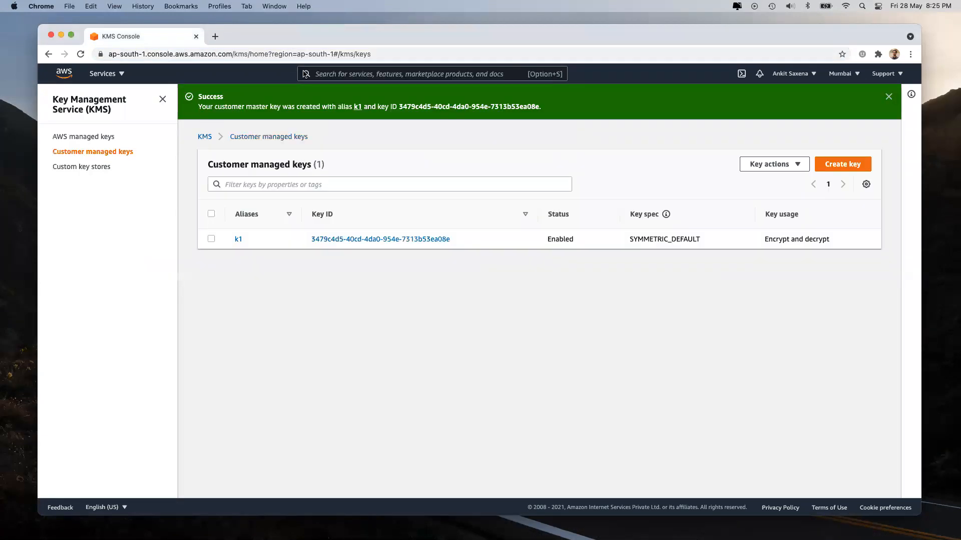
Step: Disable the customer-managed key k1 and confirm so its status reads Disabled
click(212, 239)
click(761, 165)
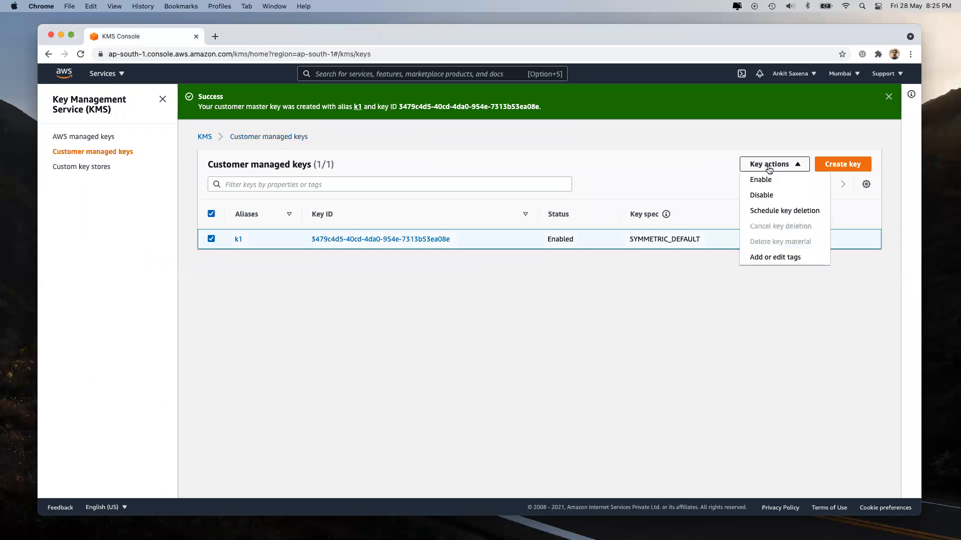
click(772, 202)
click(380, 369)
click(581, 394)
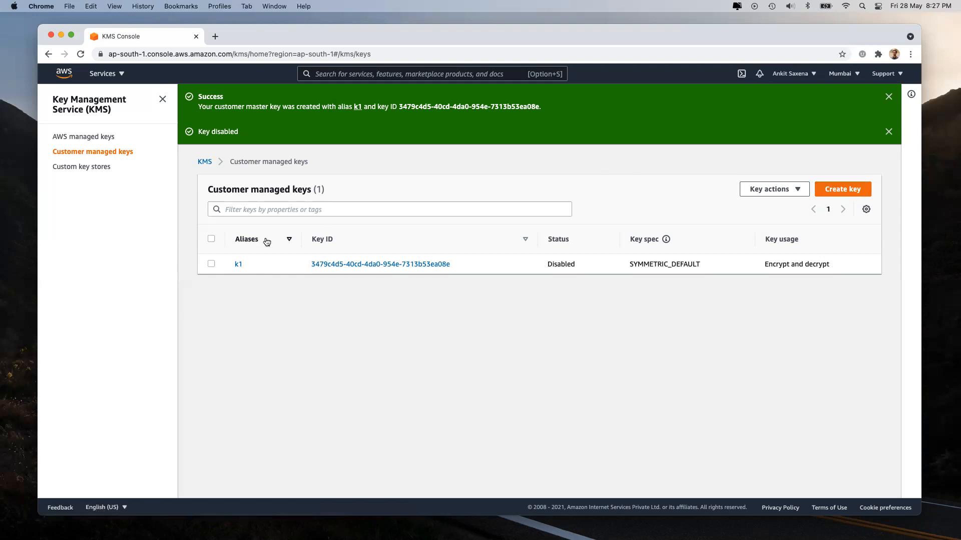
Step: Schedule key k1 for deletion with a 7-day waiting period, confirming the deletion
click(211, 264)
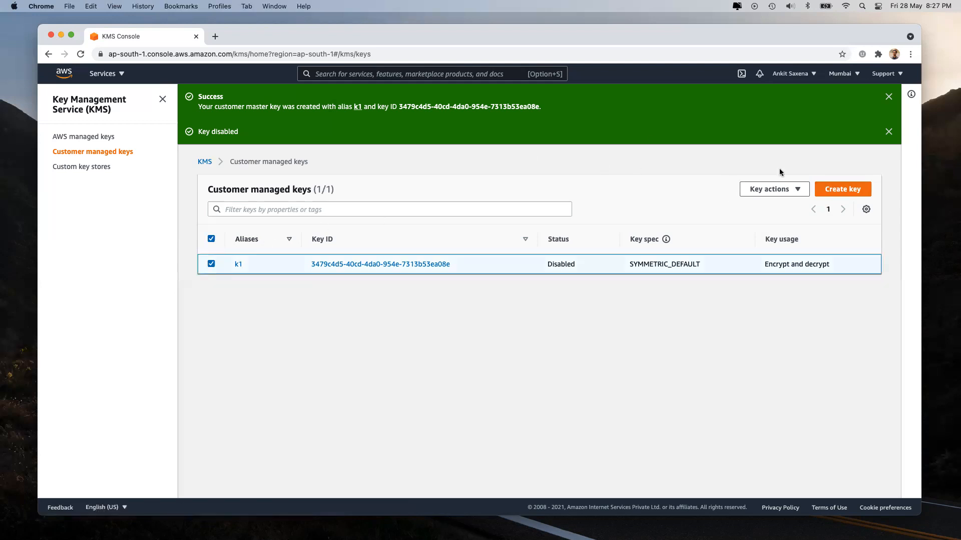
click(790, 188)
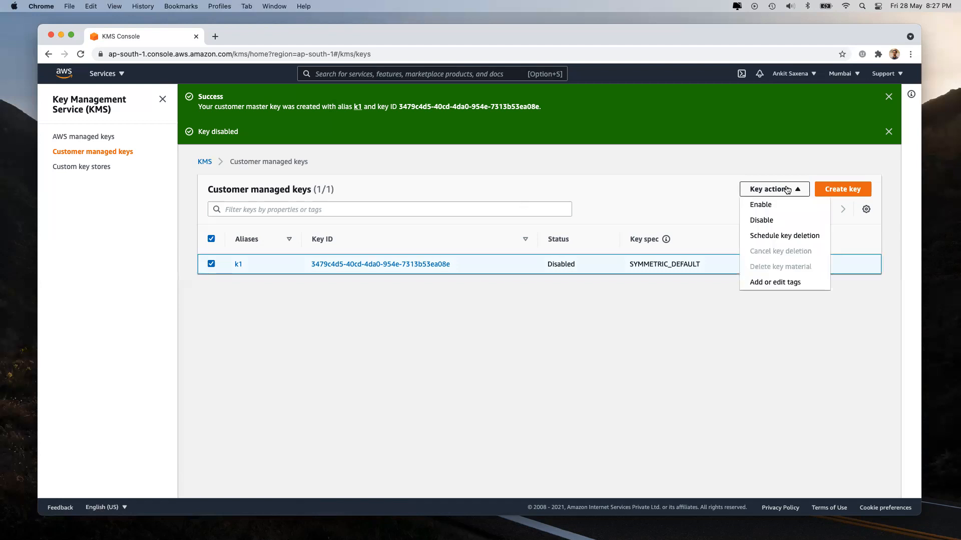
click(774, 236)
click(278, 295)
double_click(278, 296)
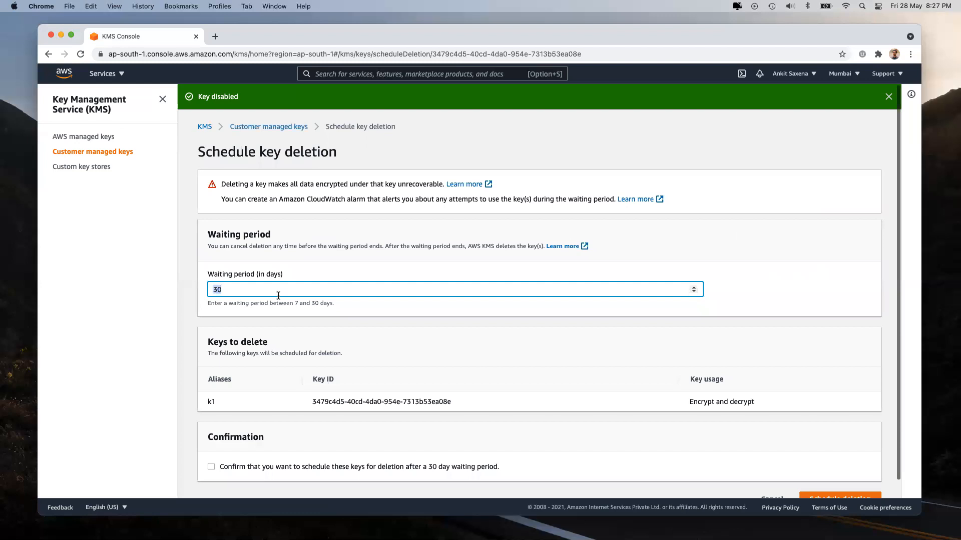
text(7)
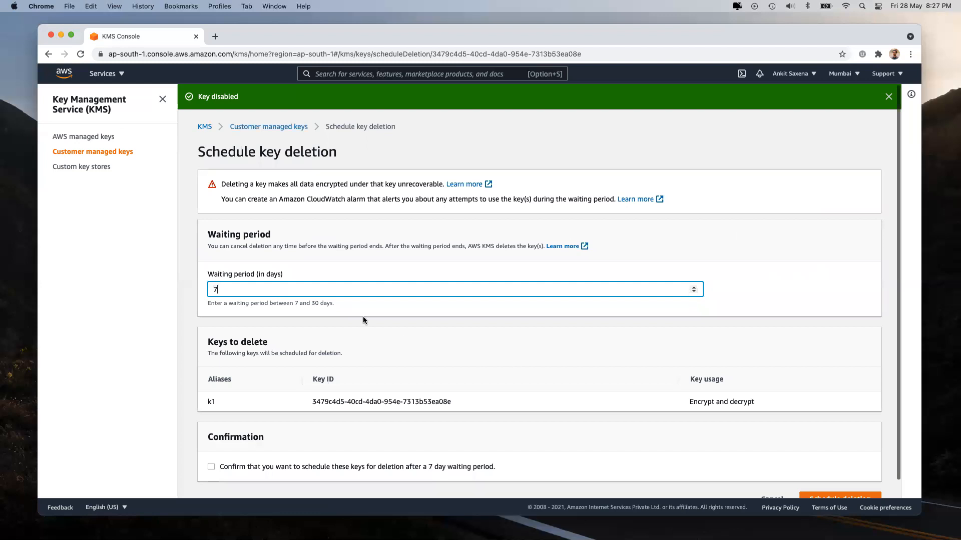
scroll(355, 310, down, 1)
click(305, 448)
click(827, 479)
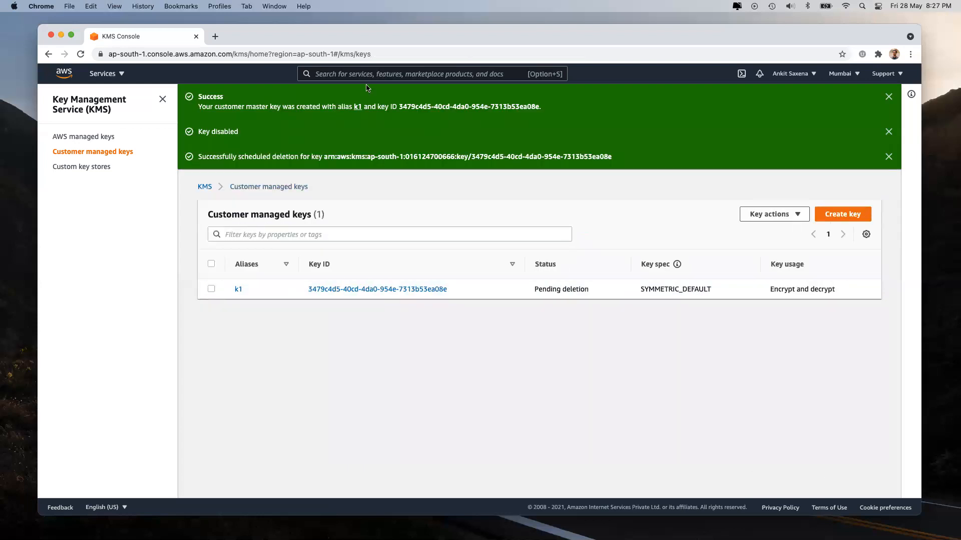
Step: Open the EC2 console in a new tab and go to the EBS Volumes list
click(214, 37)
click(180, 36)
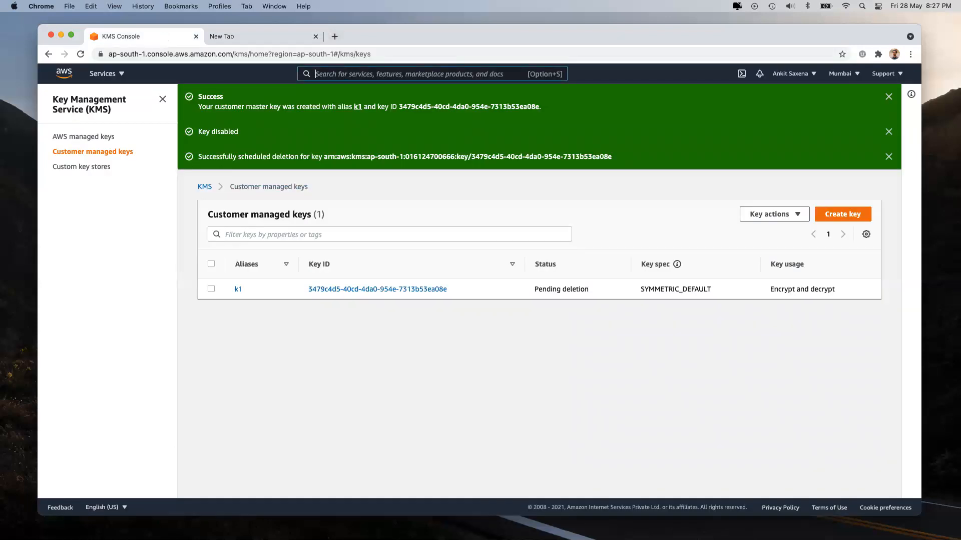
text(ec2)
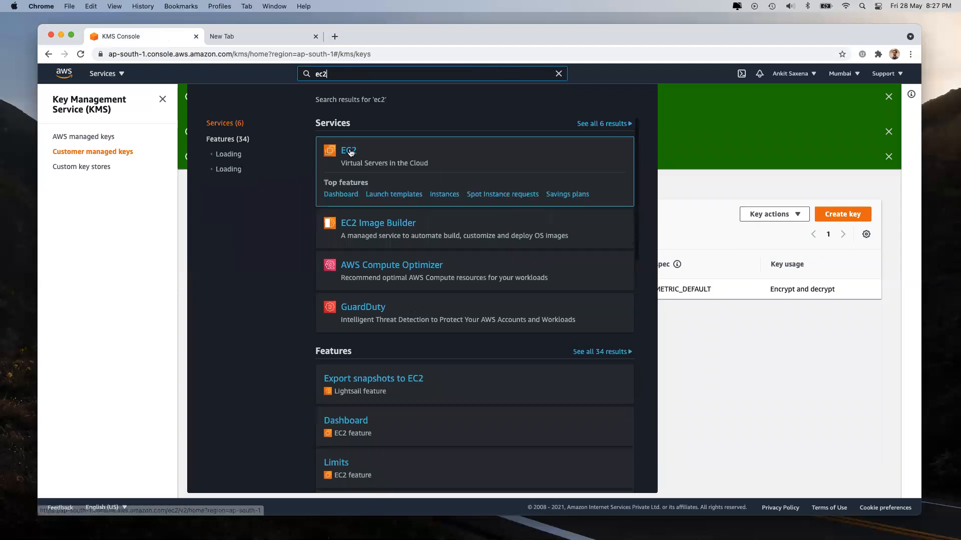
right_click(350, 152)
click(381, 159)
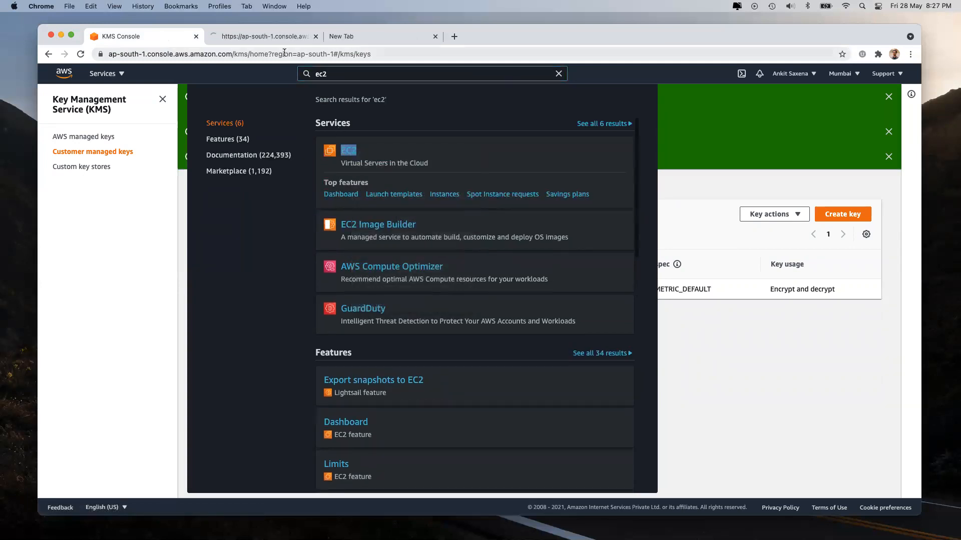
click(275, 33)
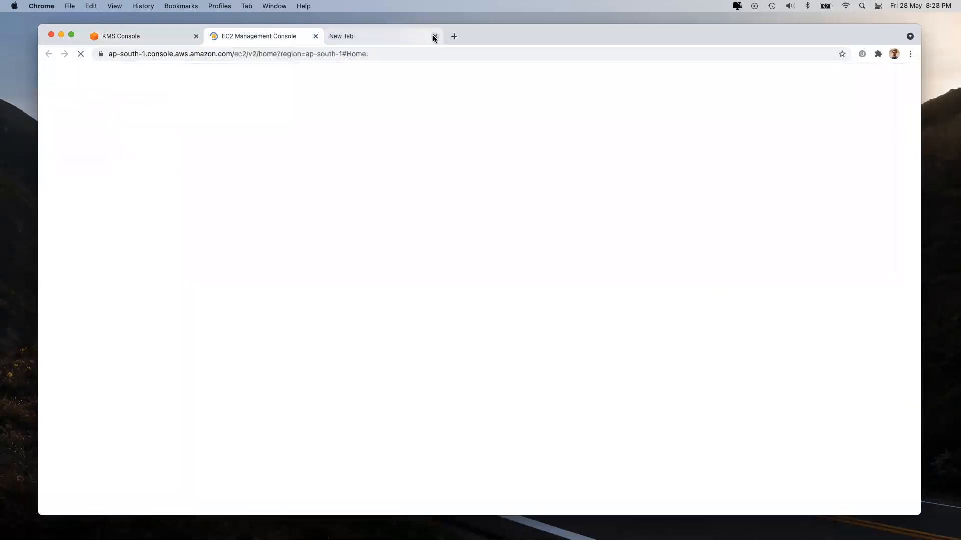
click(434, 37)
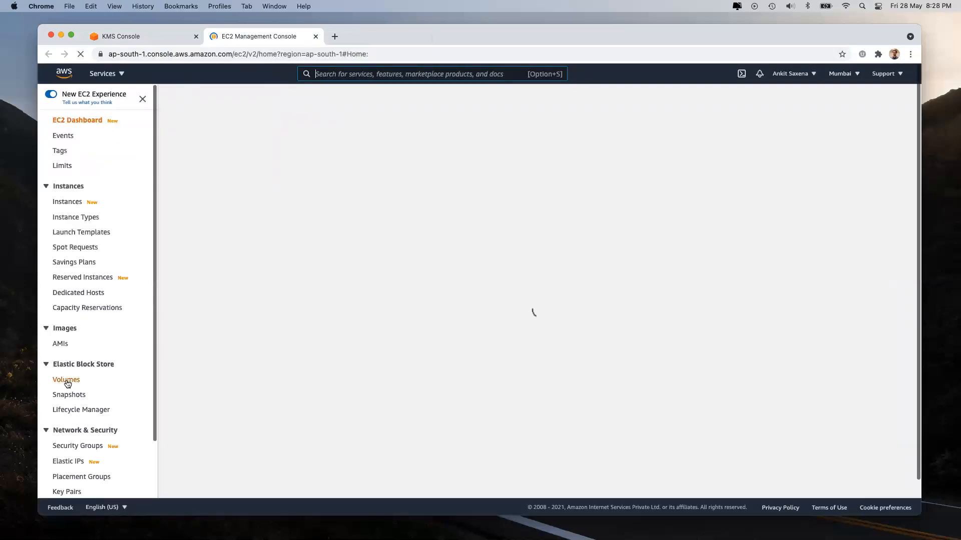
click(67, 381)
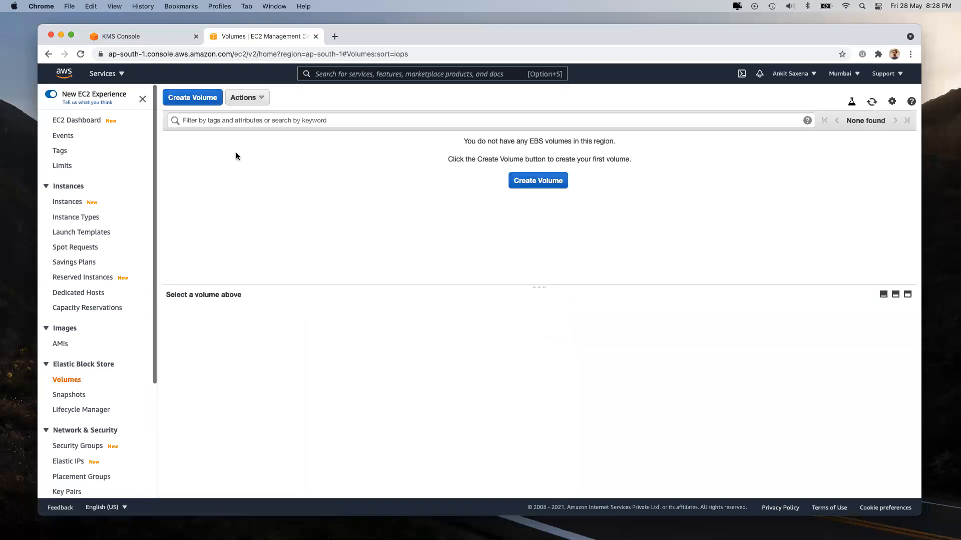
Step: Start a new EBS volume and set its size to 1 GiB
click(193, 96)
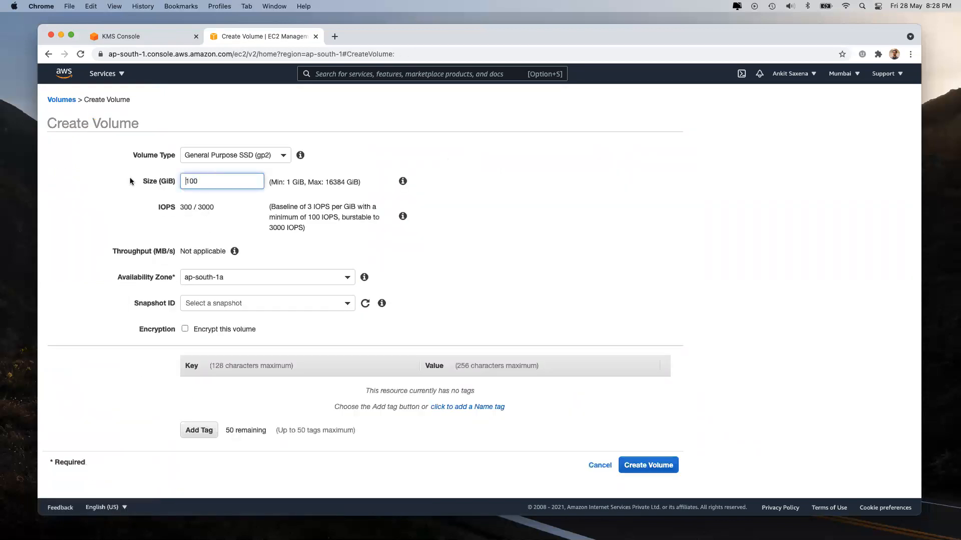
text(88)
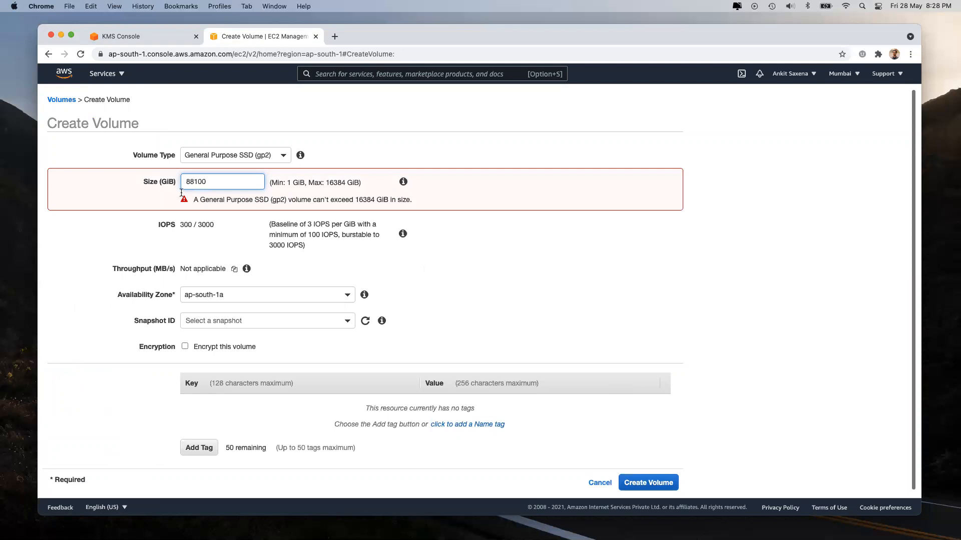
double_click(221, 179)
text(8)
key(BackSpace)
text(8)
click(98, 384)
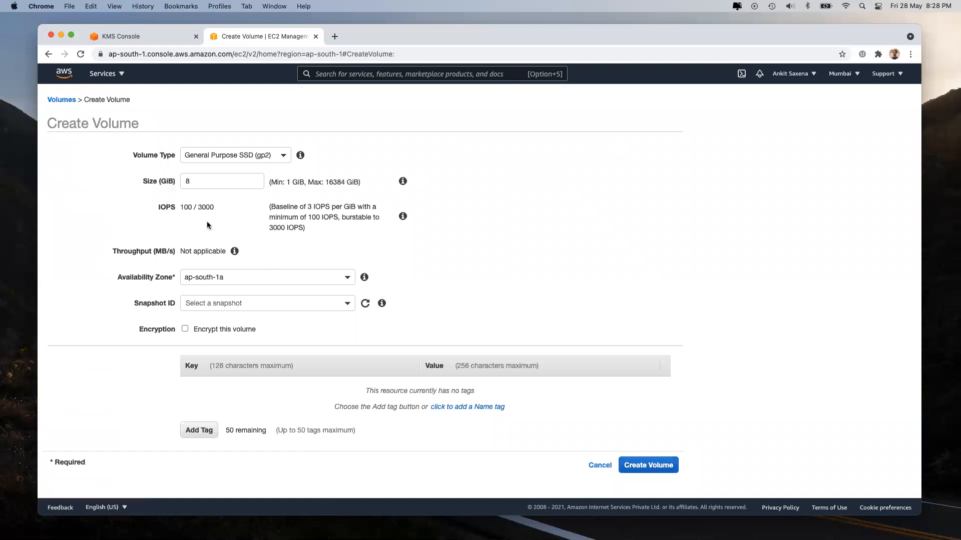
click(198, 188)
key(Left)
text(1)
key(super+a)
text(1)
Step: Encrypt the volume with master key k1, create it, and return to Volumes
click(199, 331)
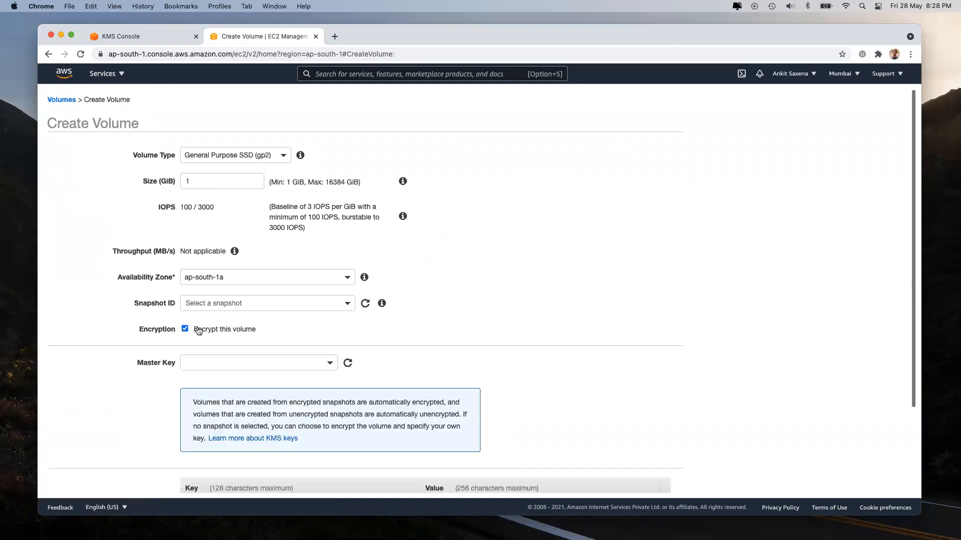
click(211, 364)
click(222, 413)
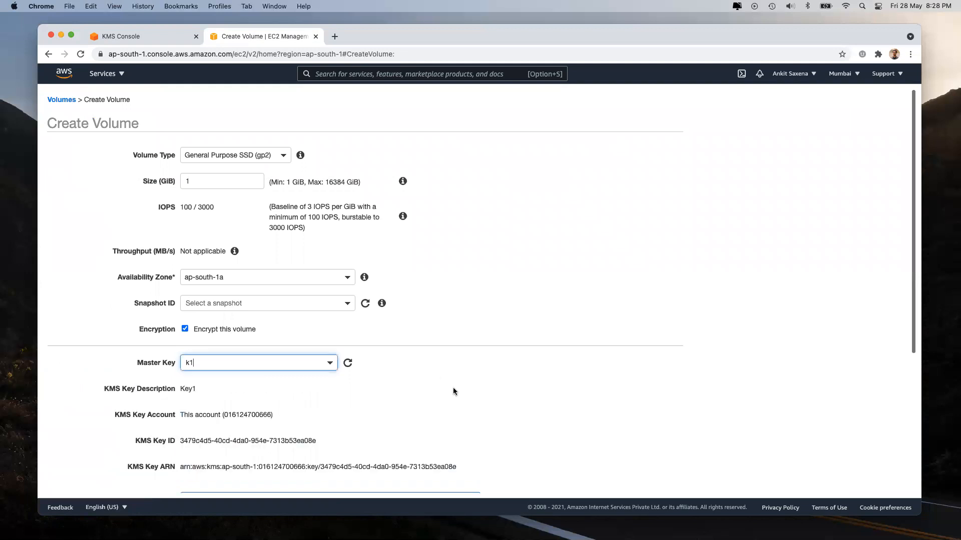
scroll(586, 396, down, 5)
click(646, 479)
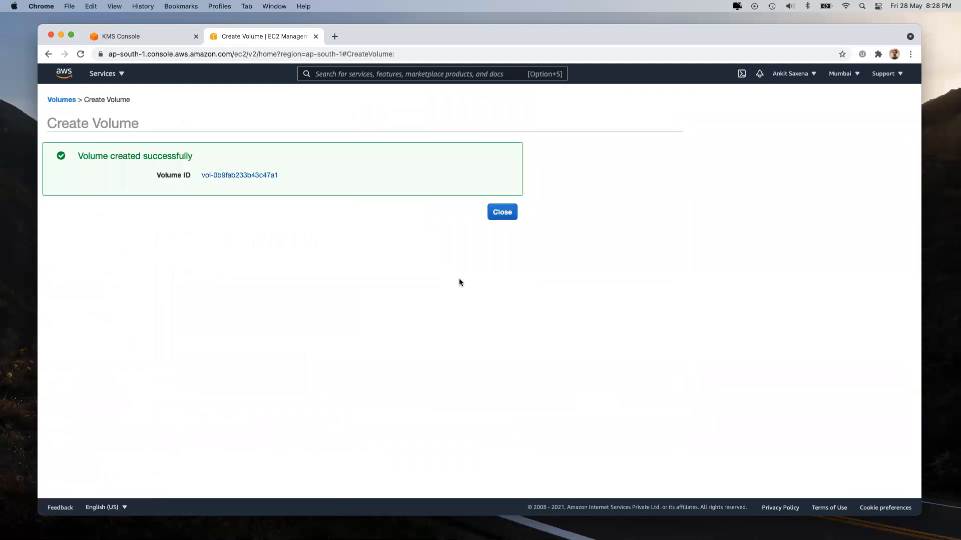
click(501, 214)
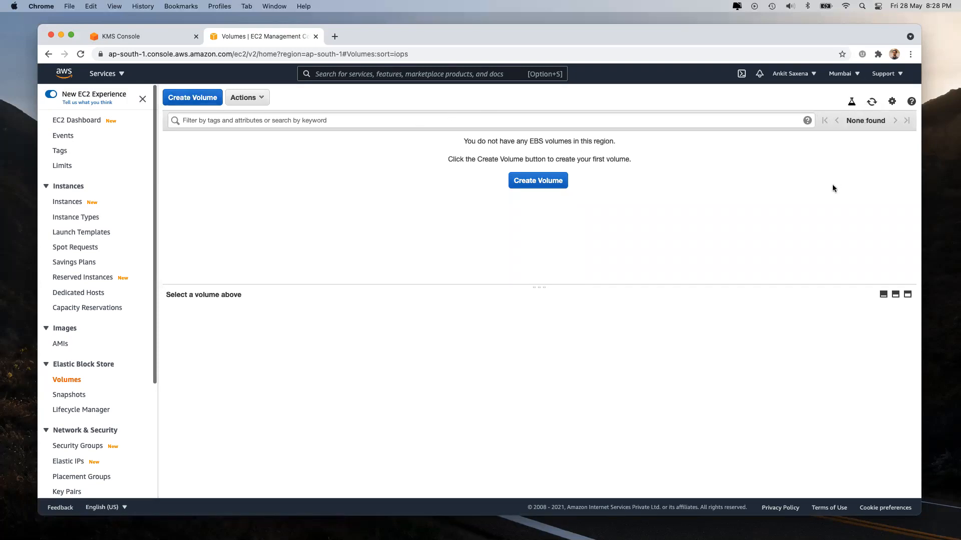
Step: Create another encrypted volume with k1, then open it in Volumes and reload the page
click(66, 395)
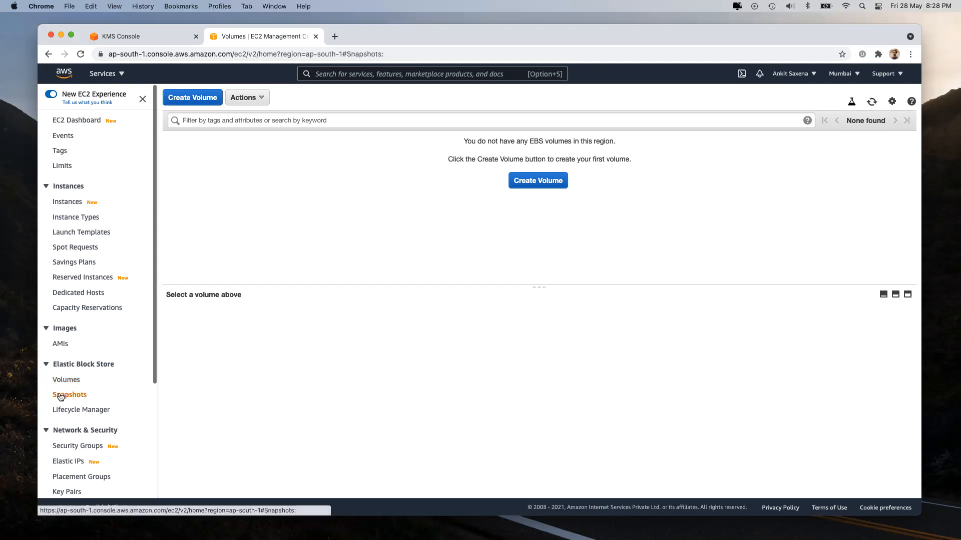
click(66, 379)
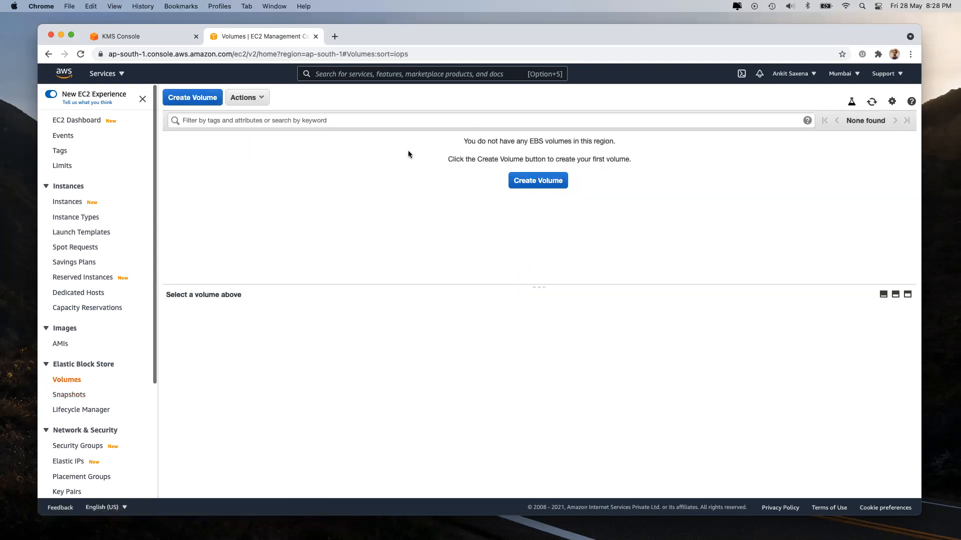
click(538, 180)
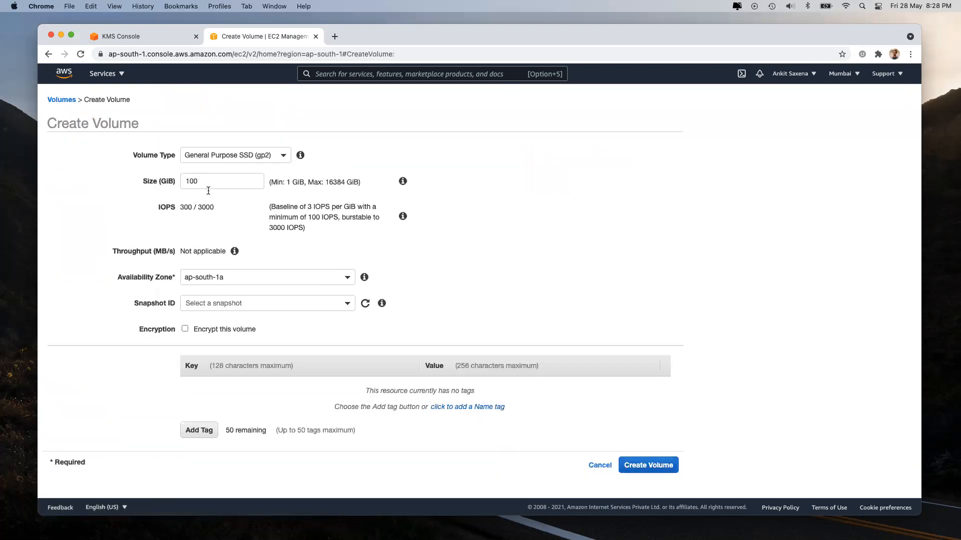
click(201, 329)
click(234, 361)
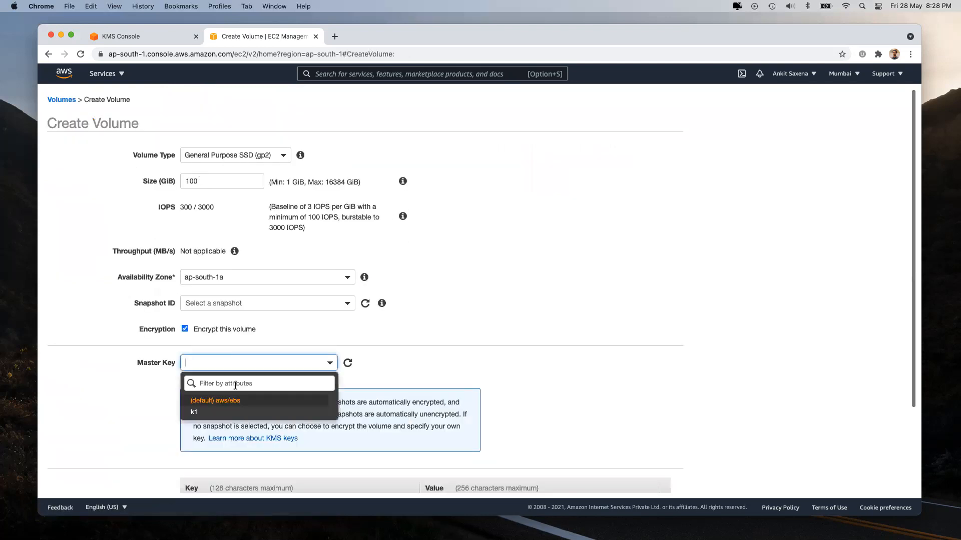
scroll(476, 416, down, 5)
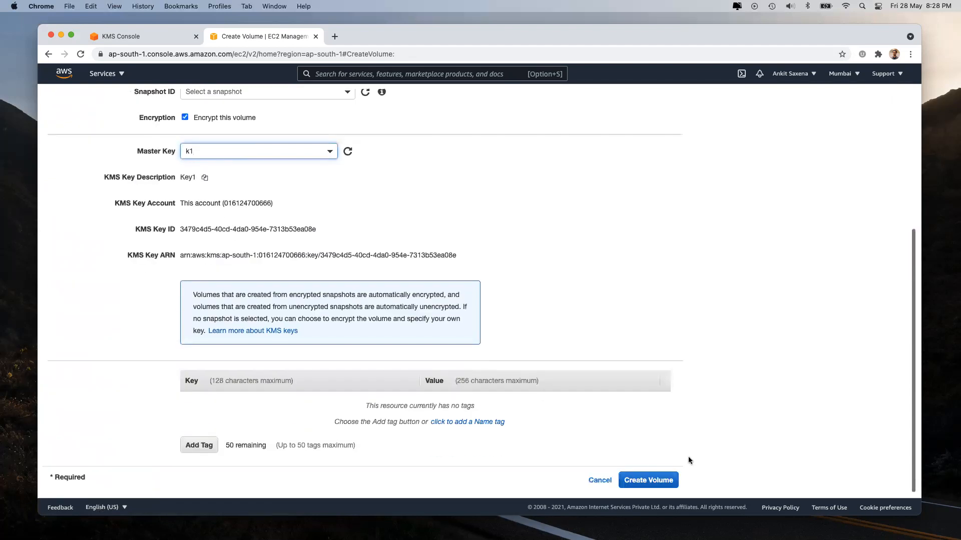
click(657, 476)
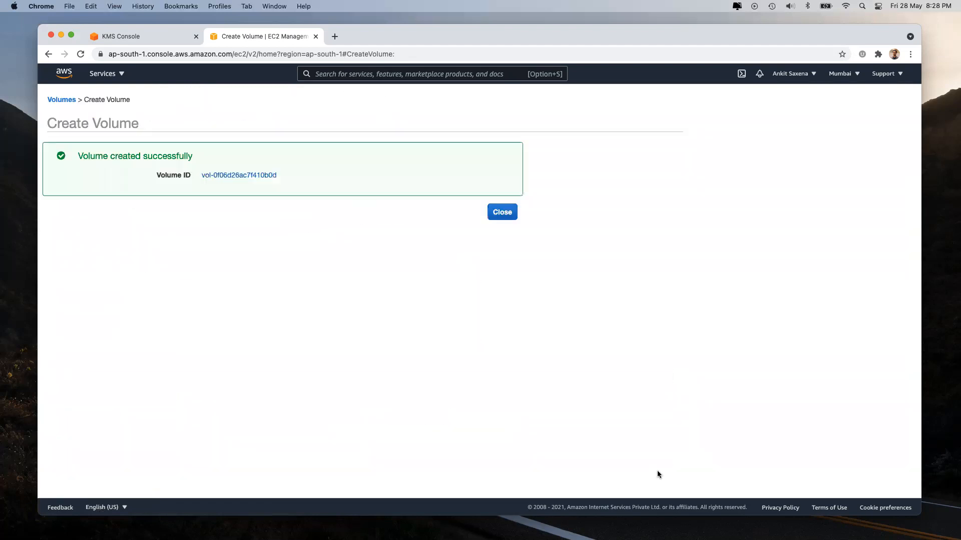
click(238, 174)
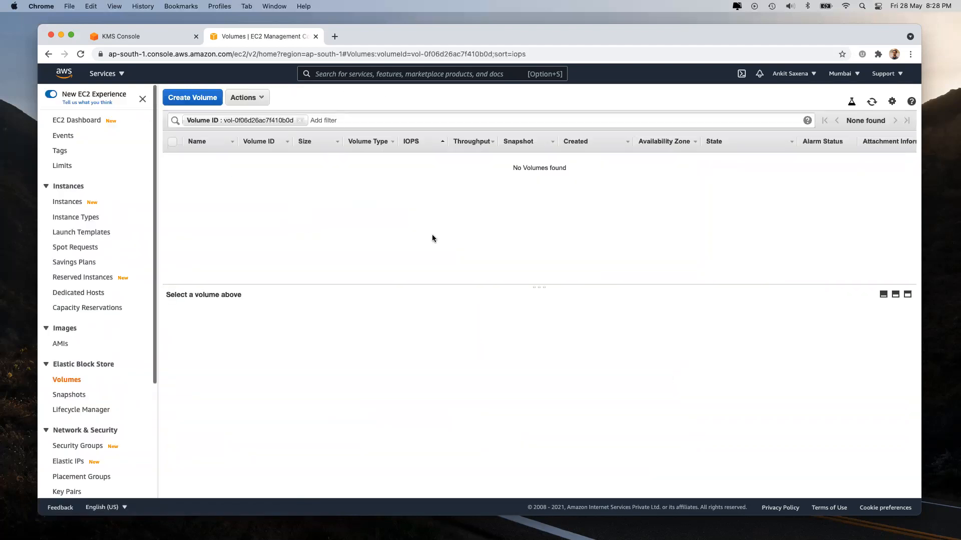
key(super+r)
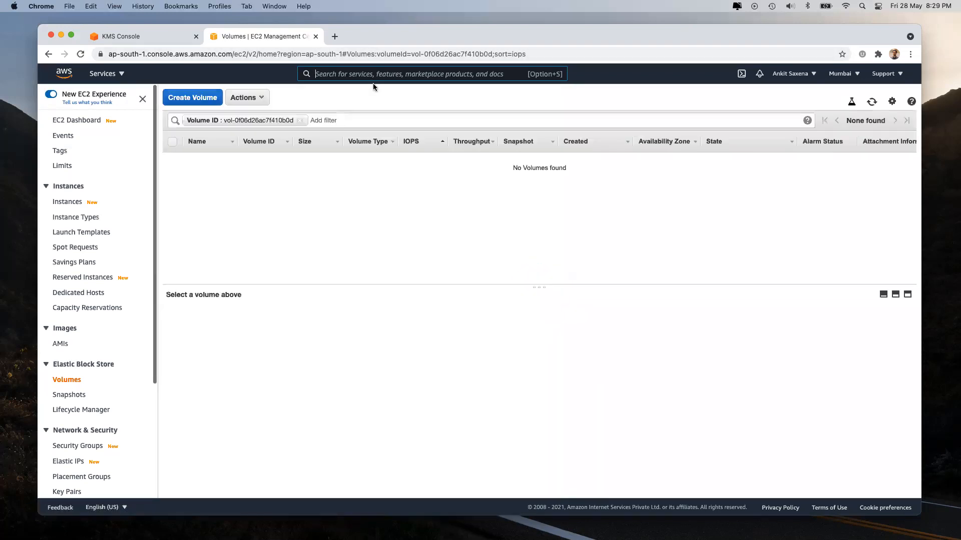
Step: Create a volume with default settings and clear the filter to show it listed
click(301, 121)
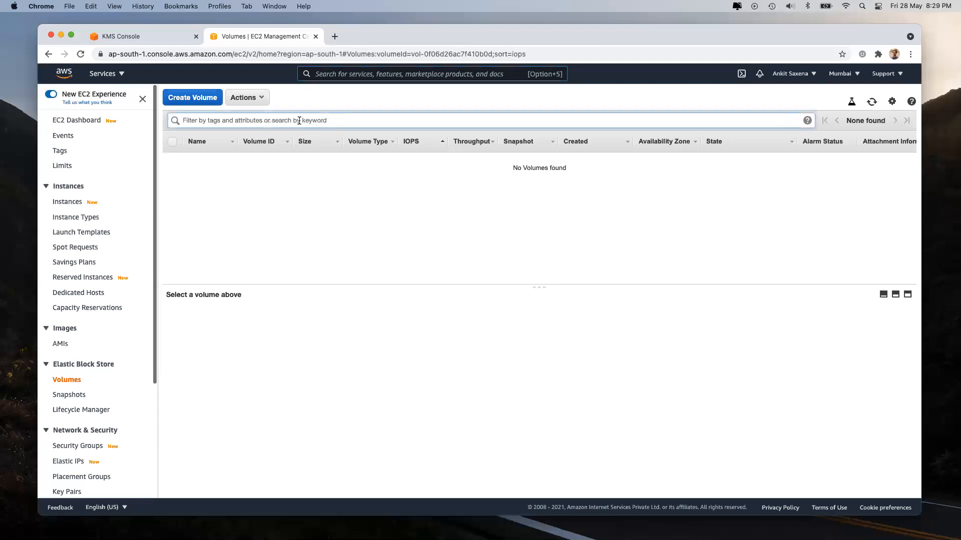
click(871, 103)
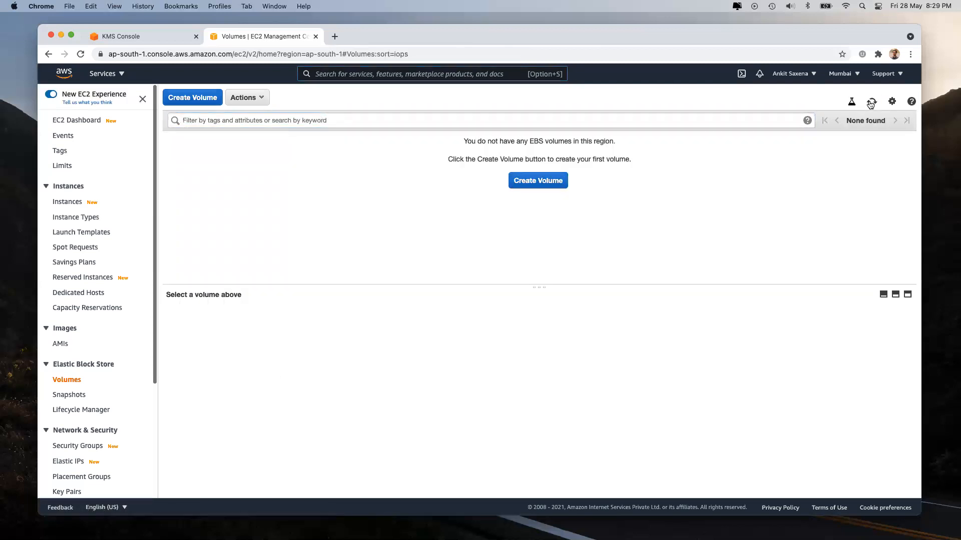
click(533, 181)
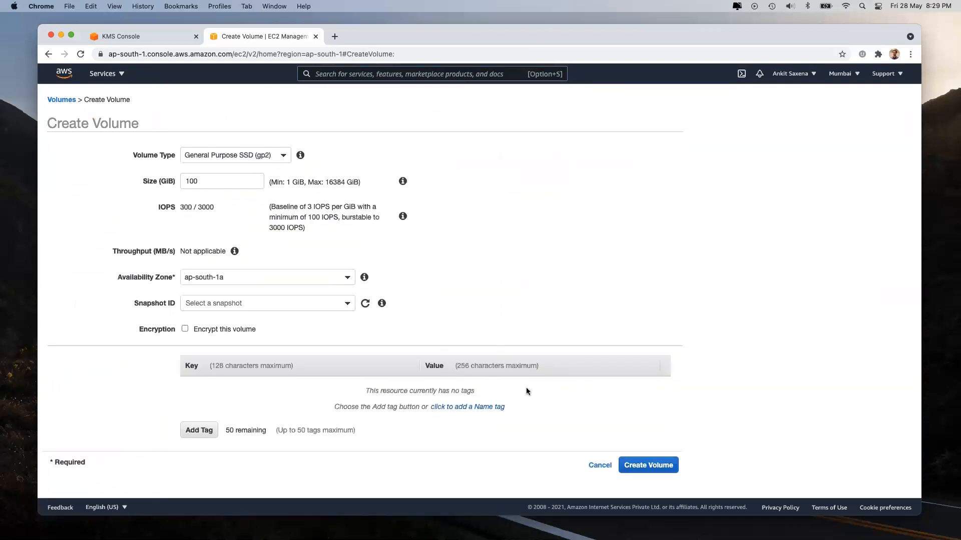
click(650, 465)
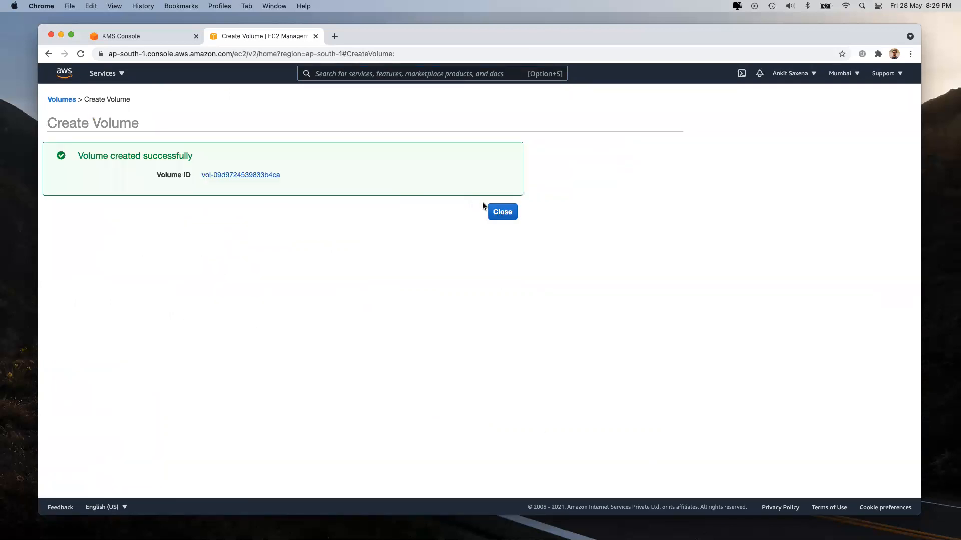
click(493, 210)
click(300, 120)
click(871, 102)
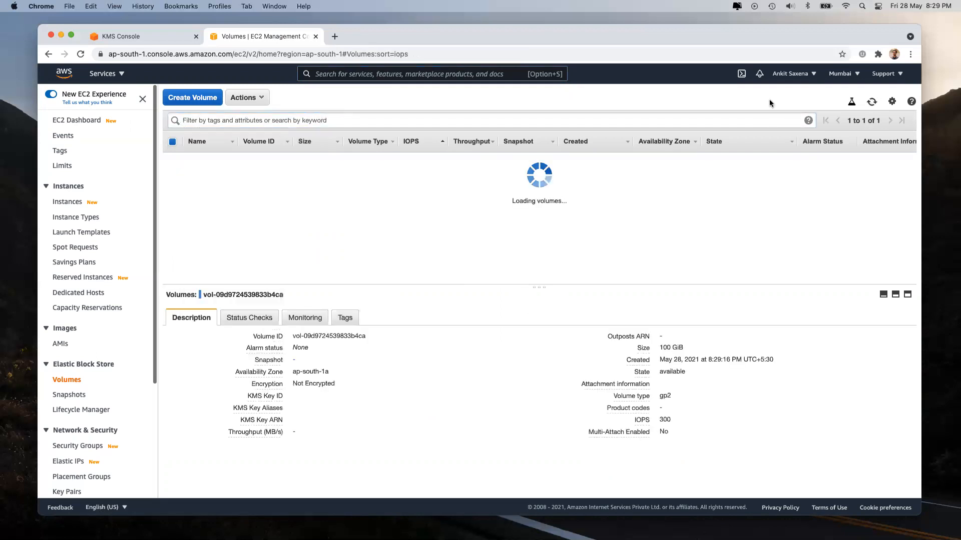
Step: Rename the new volume's Name cell to itWorks-1
click(225, 162)
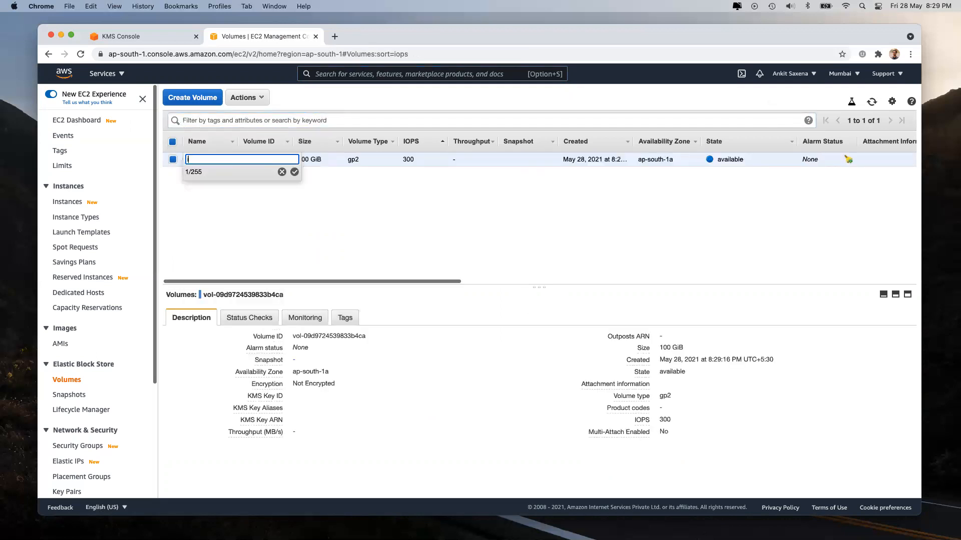
key(Return)
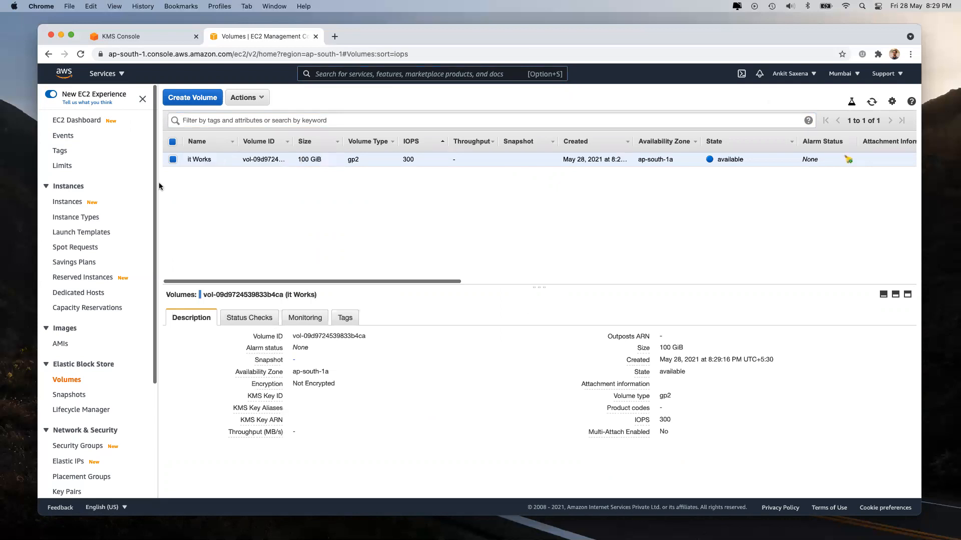
click(226, 159)
click(194, 160)
key(BackSpace)
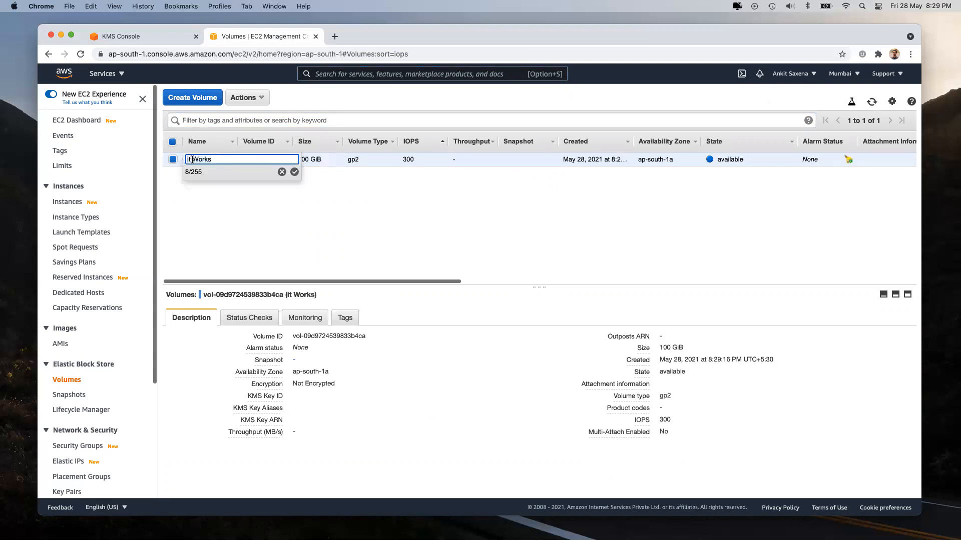
key(Return)
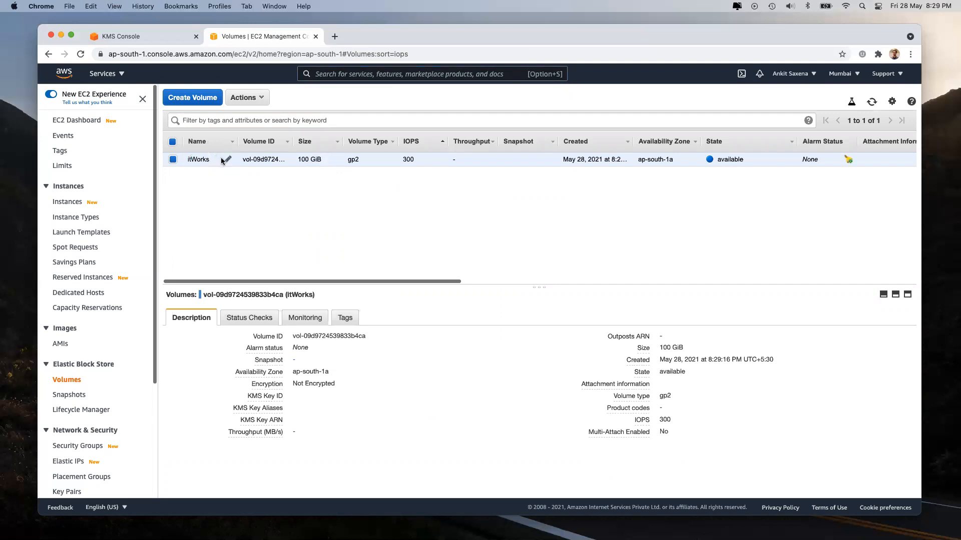
click(226, 159)
key(Right)
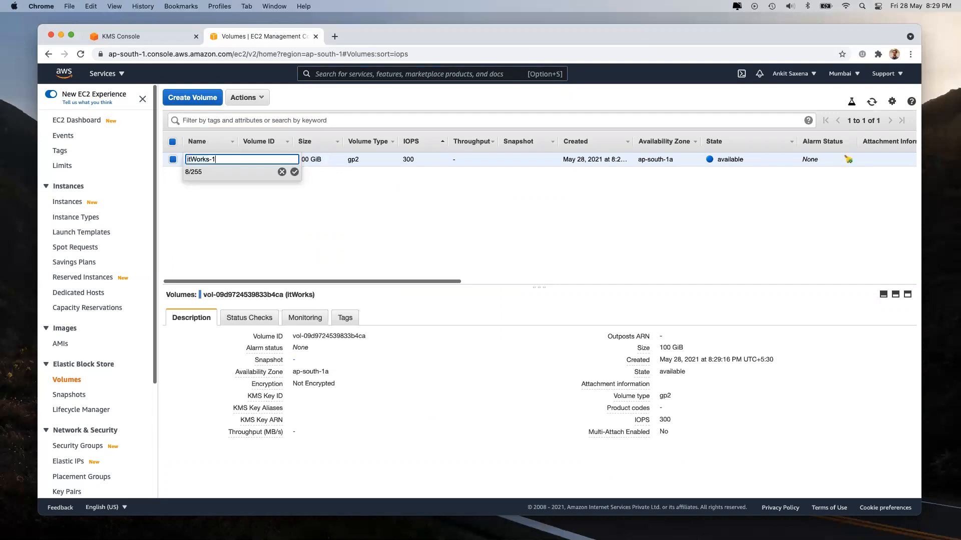
key(Return)
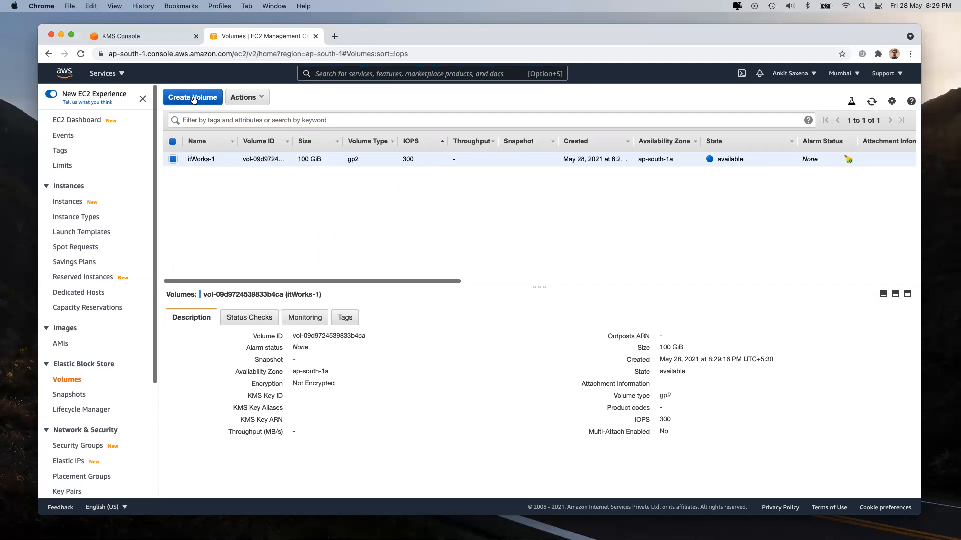
click(194, 99)
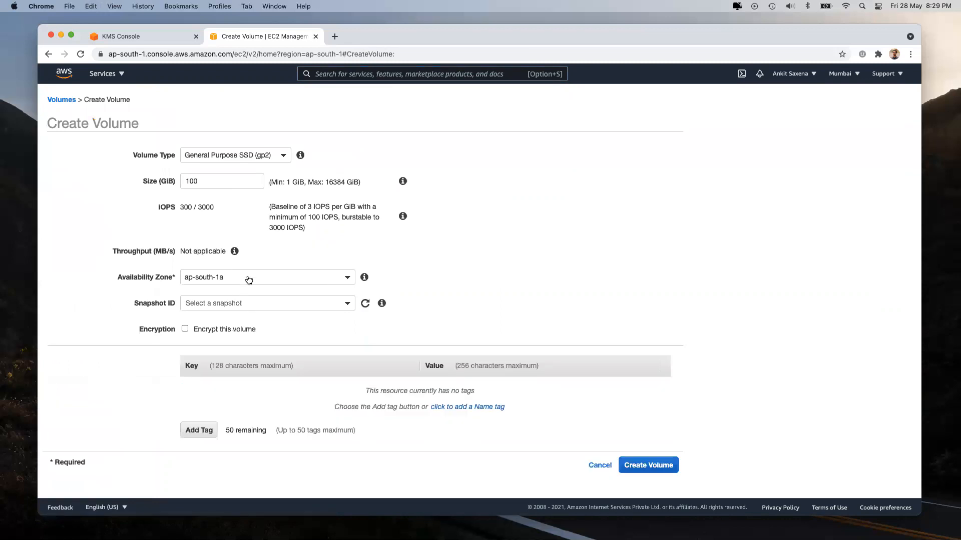
Step: Tag the new volume Name itWorks-2 and encrypt it with the default aws/ebs key
click(459, 405)
text(itWorks-12)
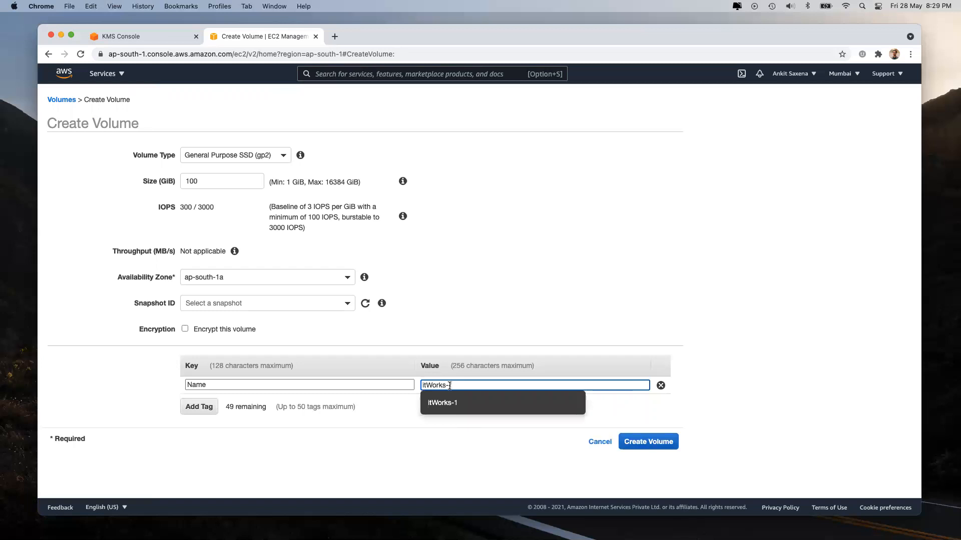
click(827, 354)
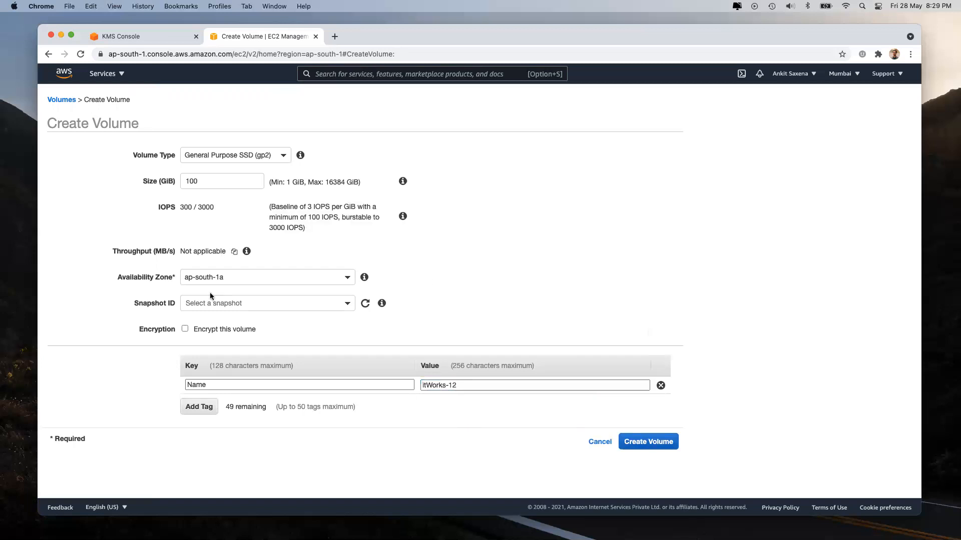
click(195, 329)
click(226, 363)
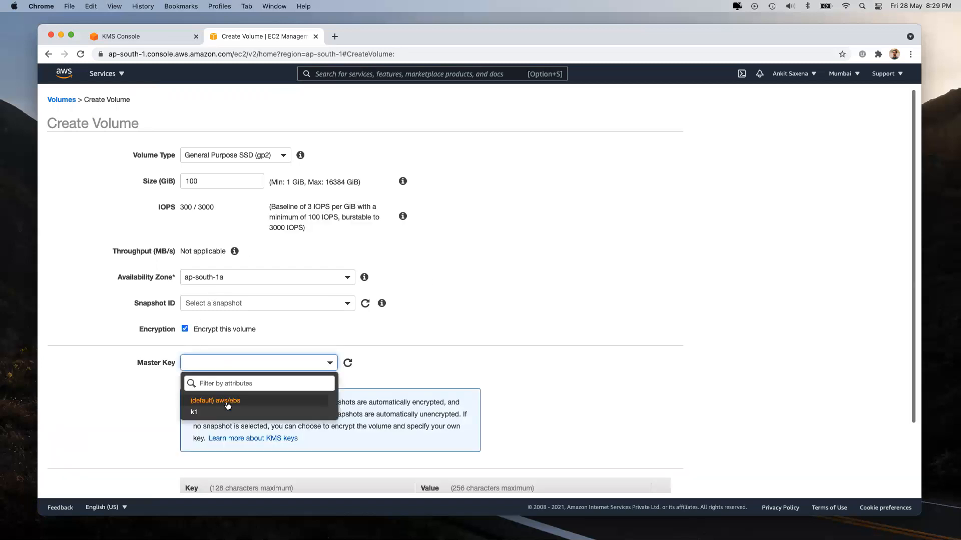
click(216, 401)
scroll(593, 346, down, 5)
click(453, 424)
key(BackSpace)
Step: Create itWorks-2 and list all volumes to check itWorks-1 and itWorks-2
click(648, 481)
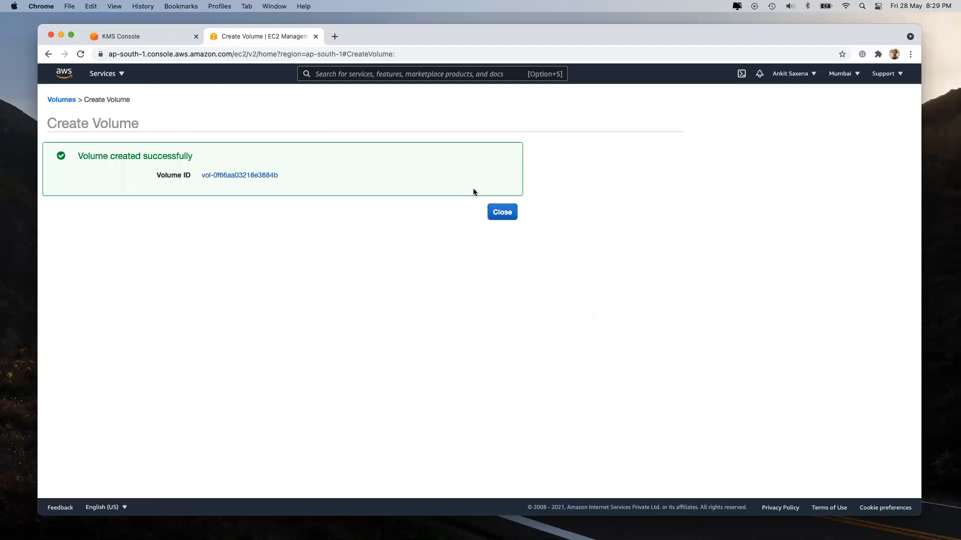
click(502, 210)
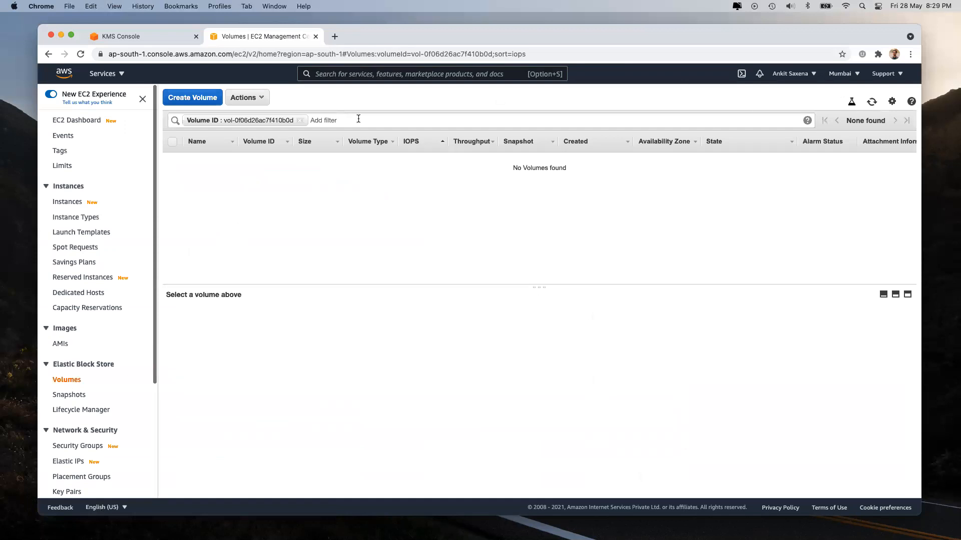
click(300, 120)
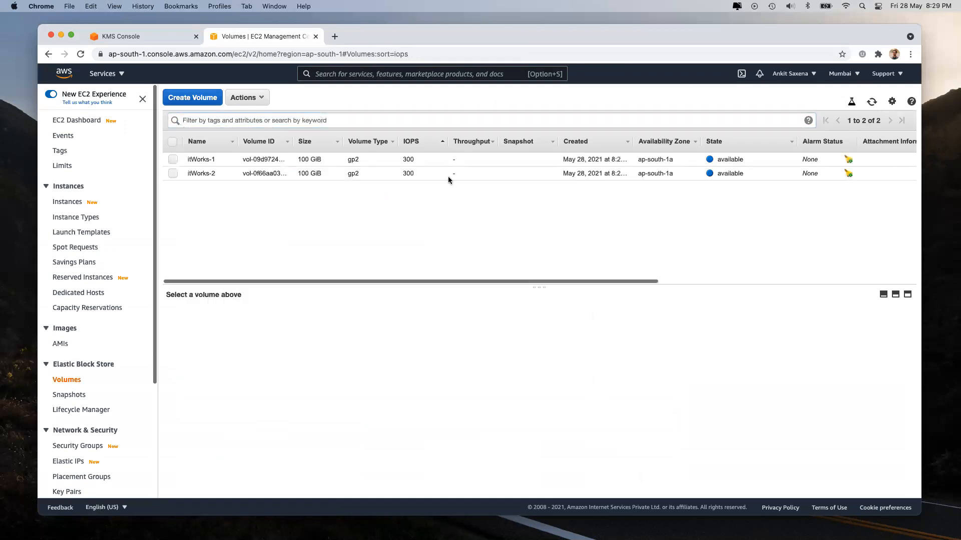
click(280, 159)
click(288, 171)
click(190, 98)
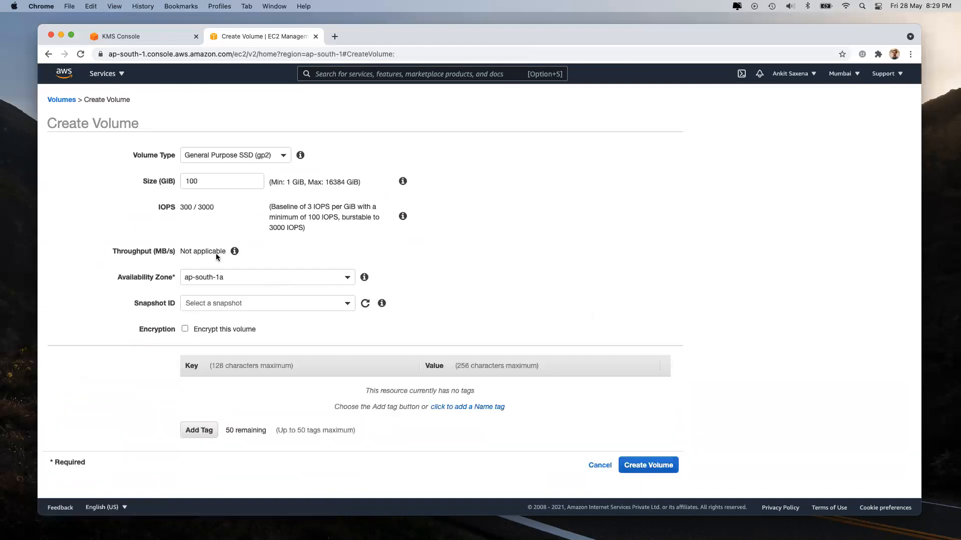
Step: Encrypt the new volume with key k1 and tag it Name doesentWork
click(185, 329)
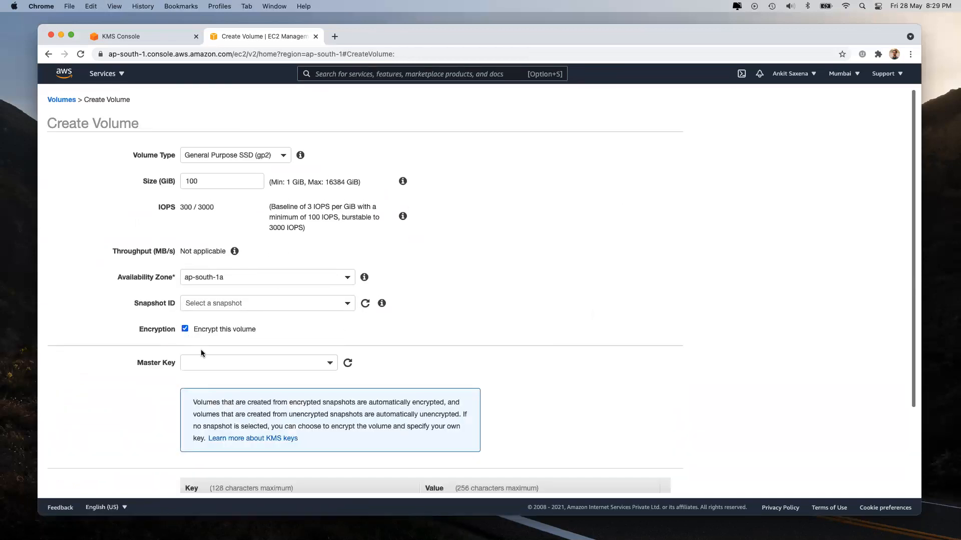
click(215, 363)
text(k1)
key(Return)
scroll(425, 391, down, 5)
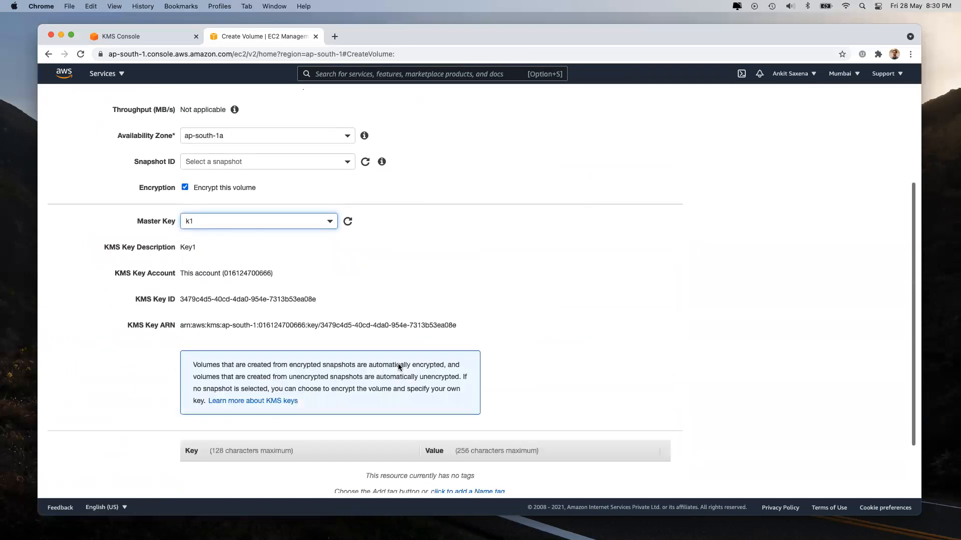
click(490, 418)
text(doesentWork)
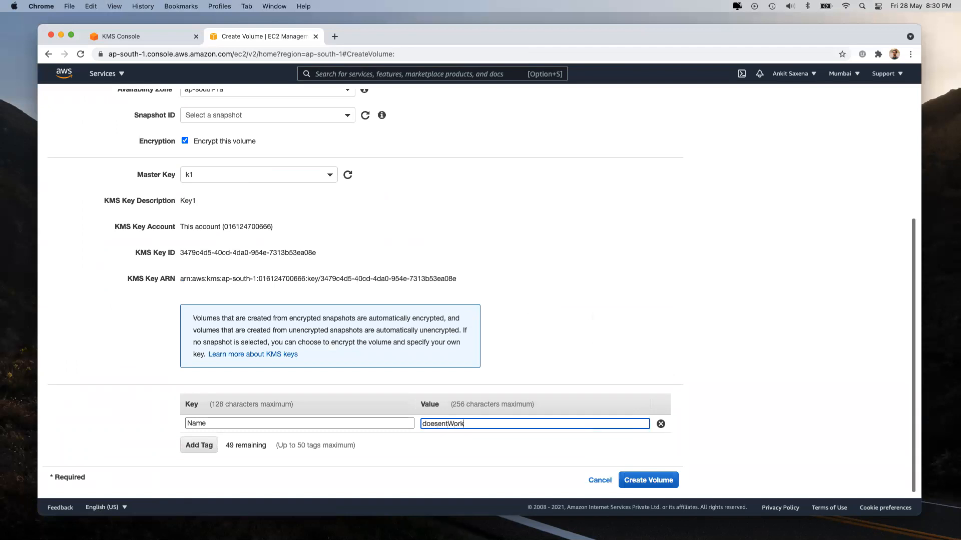
Step: Create the doesentWork volume, then clear the volume ID filter and reload the list
click(646, 481)
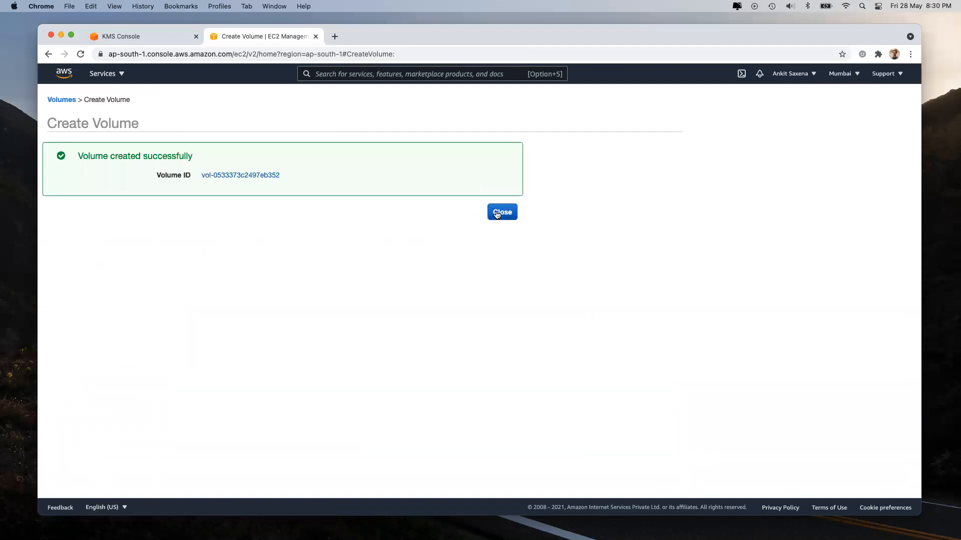
click(497, 214)
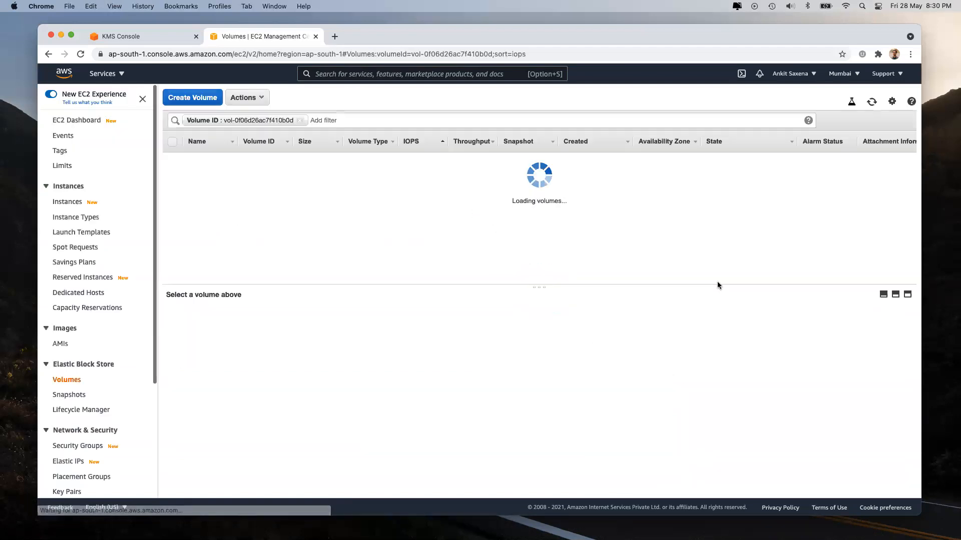
click(299, 120)
click(872, 101)
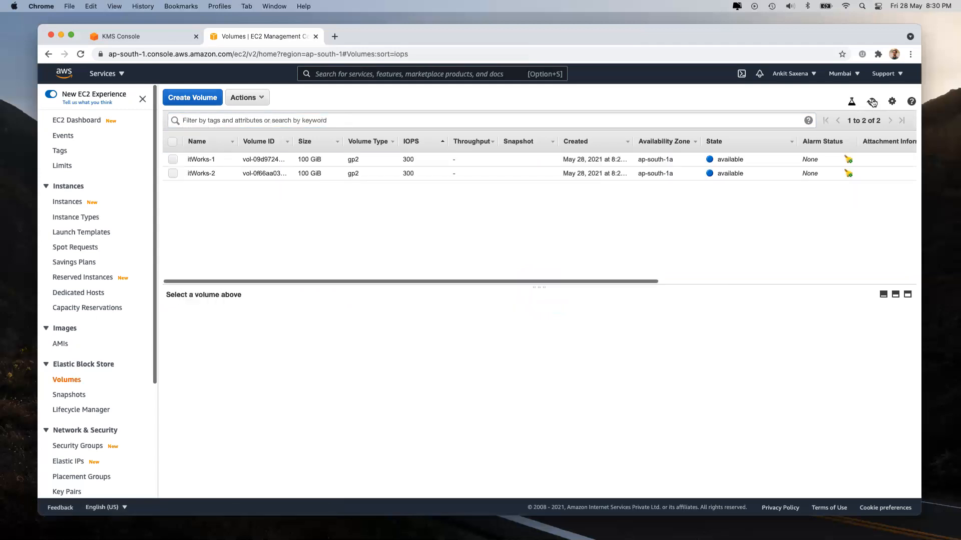
Step: Reload the Volumes list and select itWorks-2 to inspect its KMS key ARN
click(872, 102)
click(872, 102)
click(228, 173)
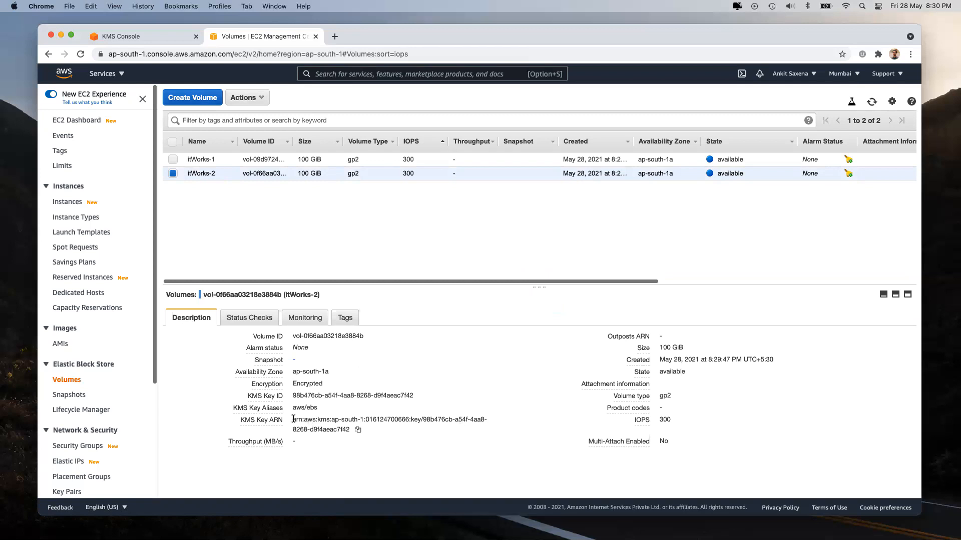
drag(293, 419, 350, 430)
Step: Open and cancel Modify Volume for itWorks-2, then review its Status Checks, Tags and Description
click(247, 97)
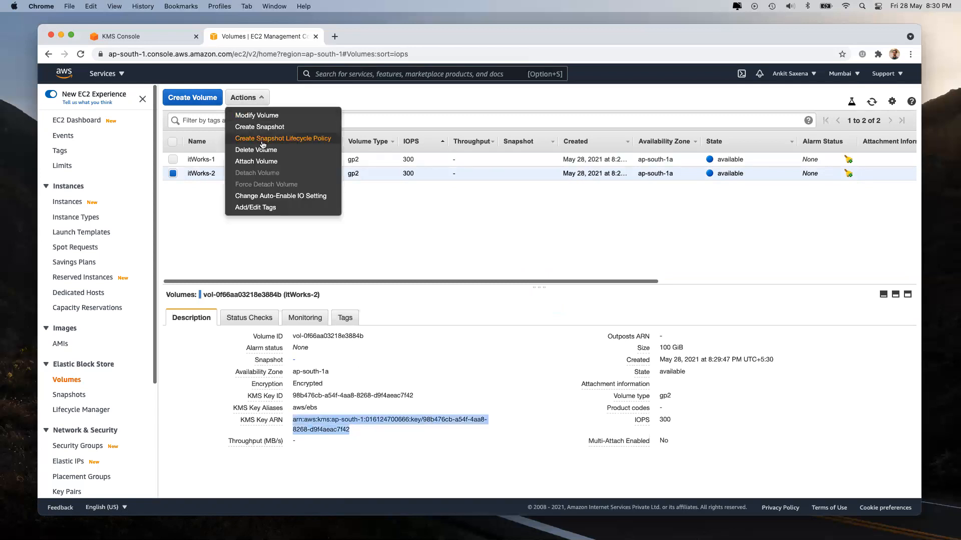
click(266, 116)
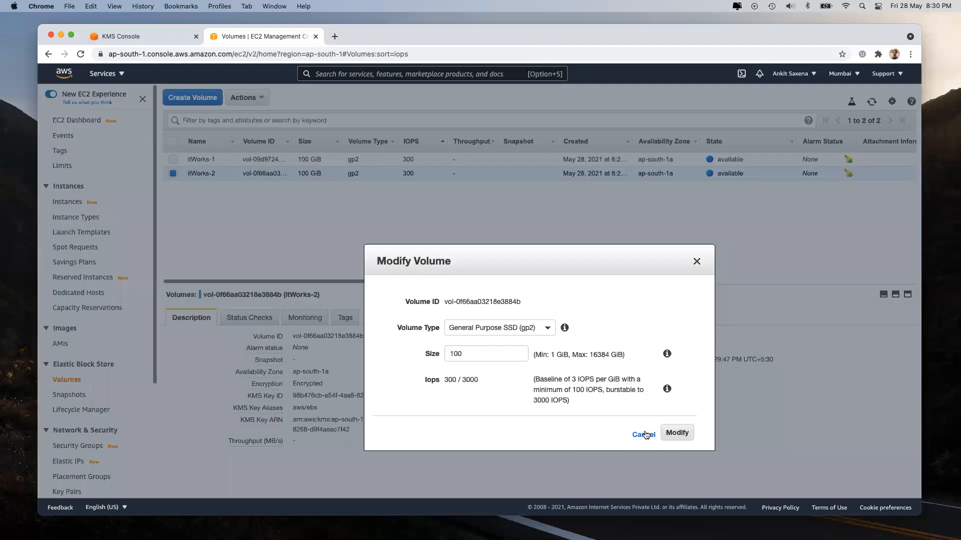
click(644, 434)
click(243, 98)
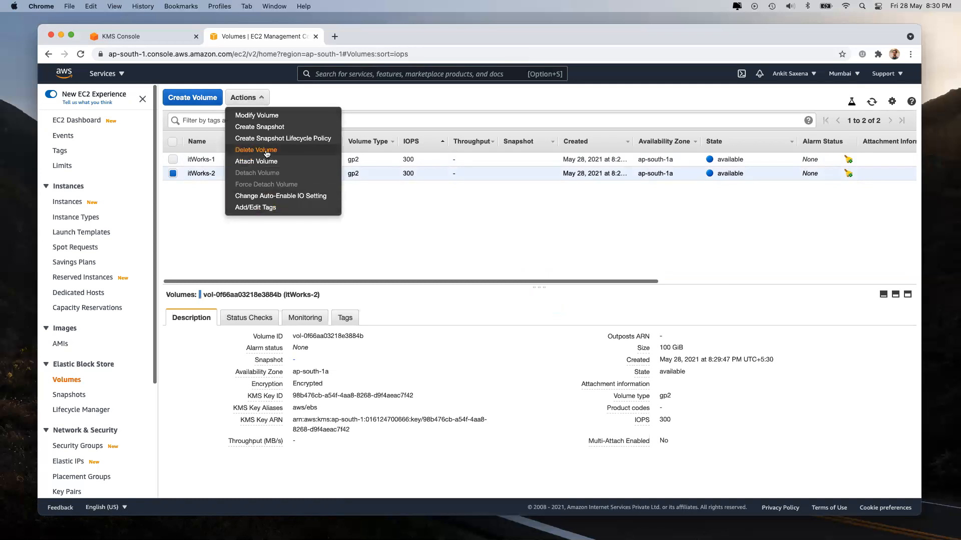
click(440, 234)
click(249, 318)
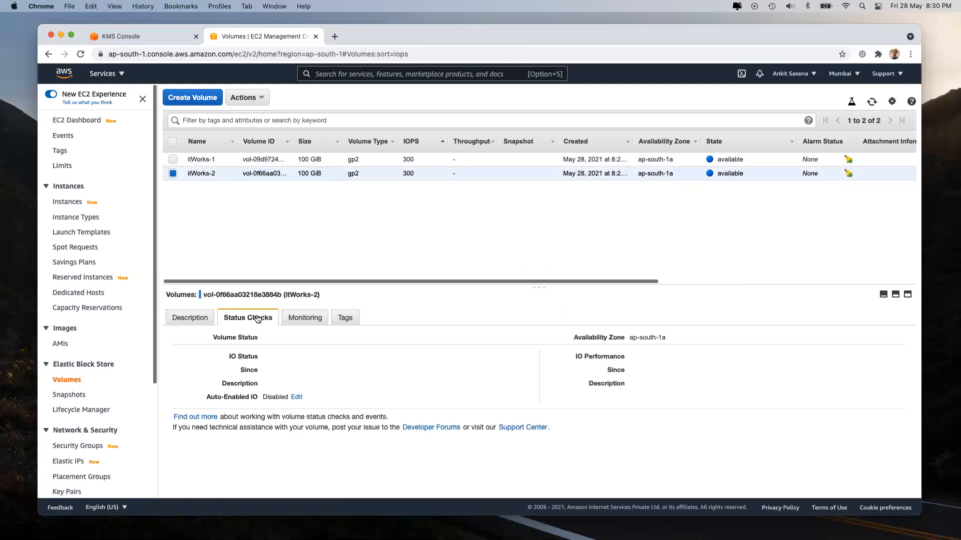
click(343, 318)
click(194, 318)
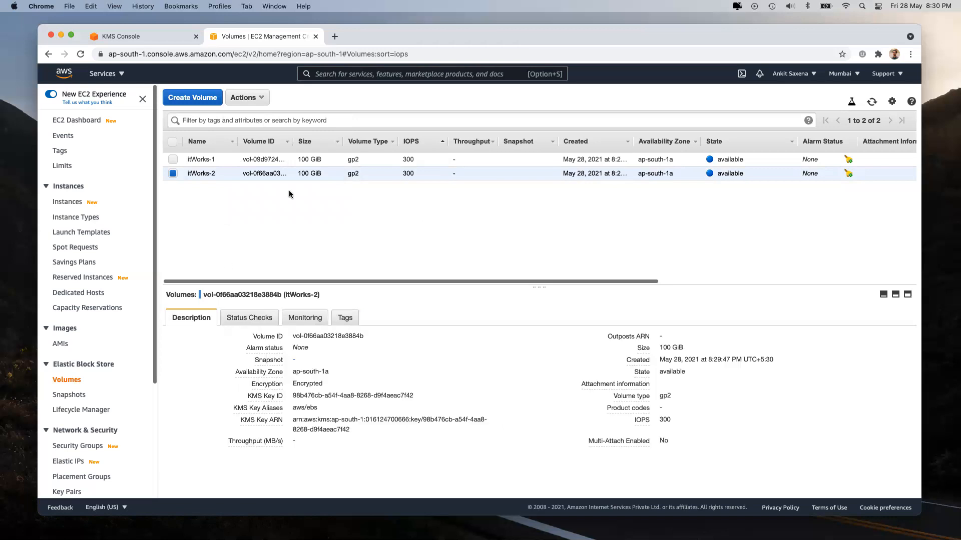
click(189, 96)
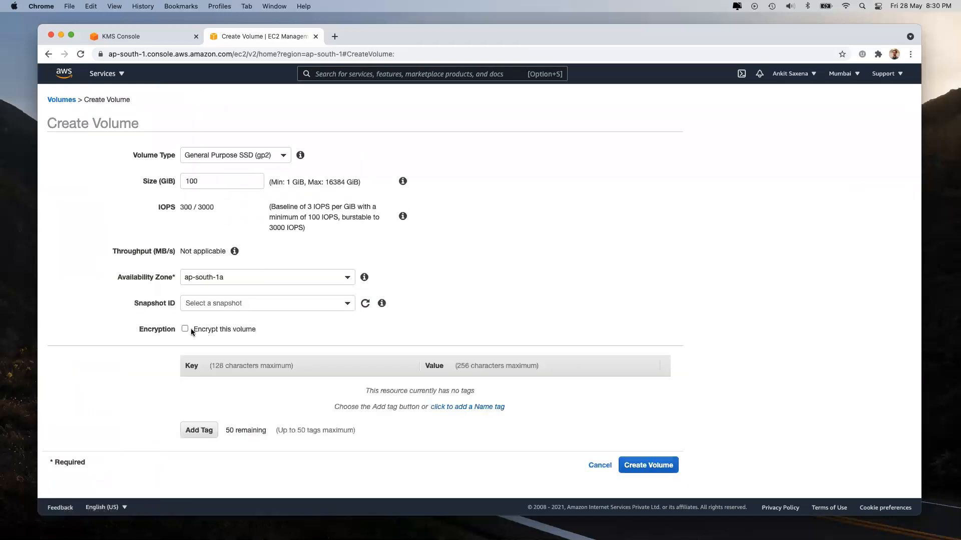
Step: Turn on encryption for the new volume with master key k1
click(184, 329)
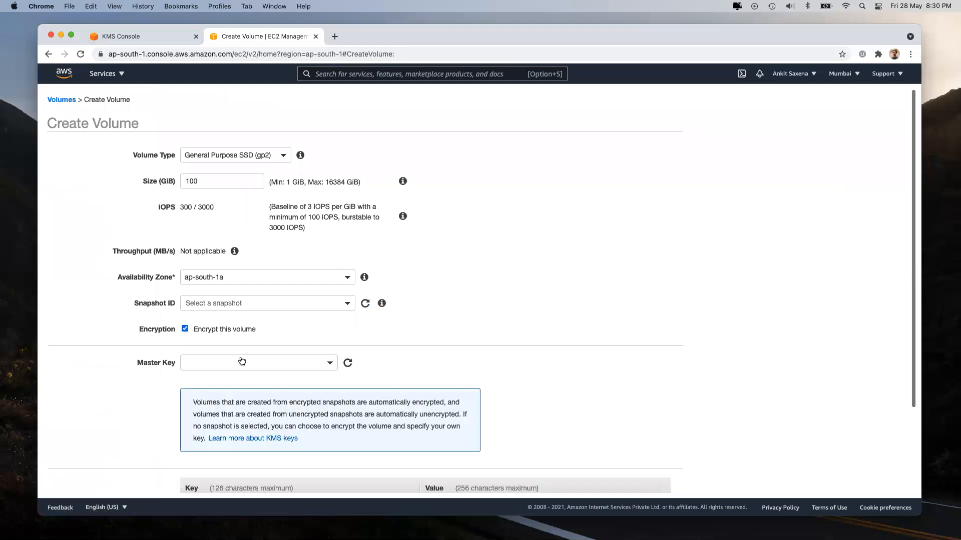
click(246, 366)
click(244, 412)
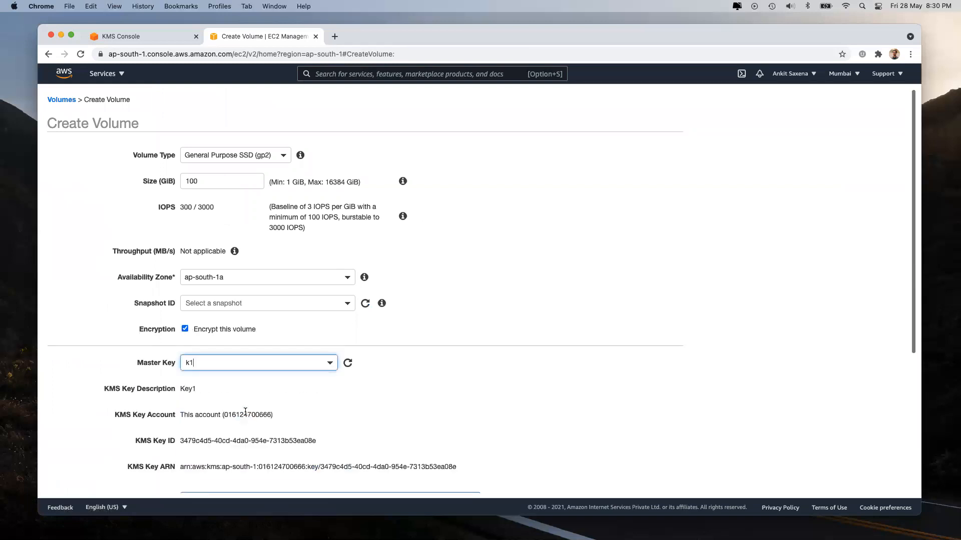
Step: Check in the KMS console that k1 is Pending deletion and disabled
click(134, 39)
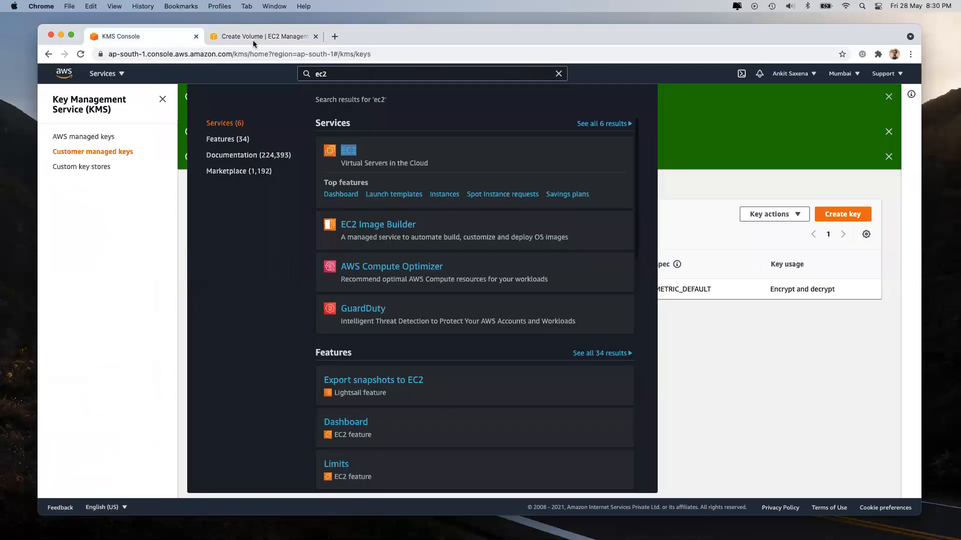
click(558, 73)
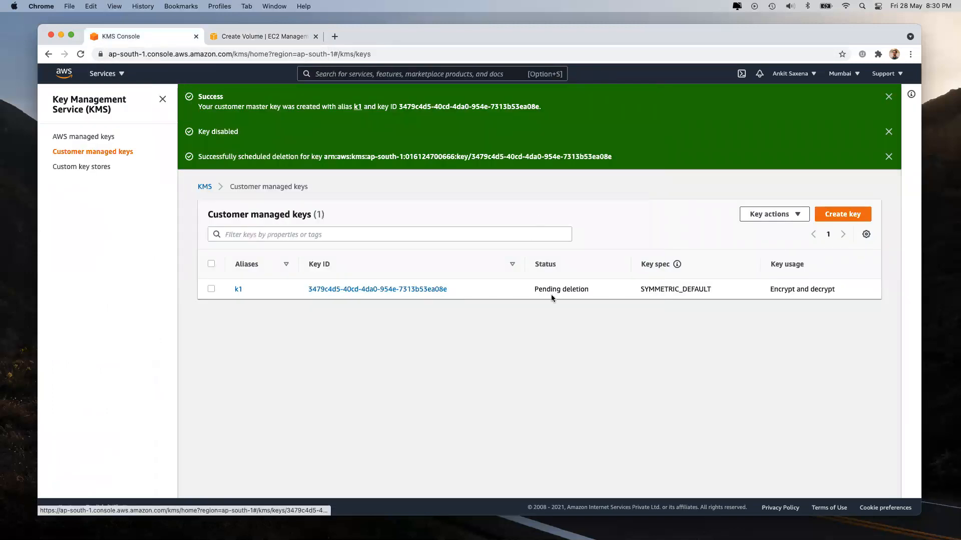
drag(539, 289, 591, 291)
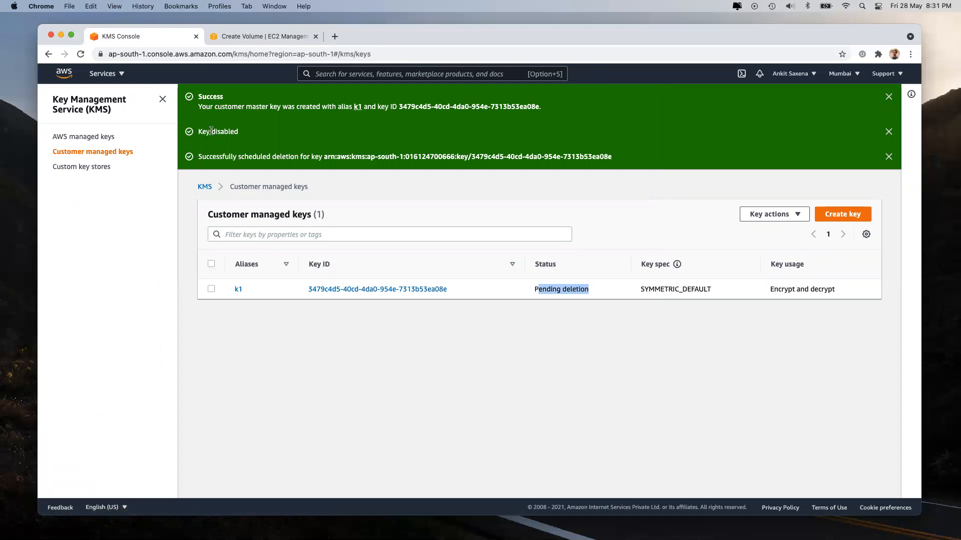
drag(212, 131, 270, 134)
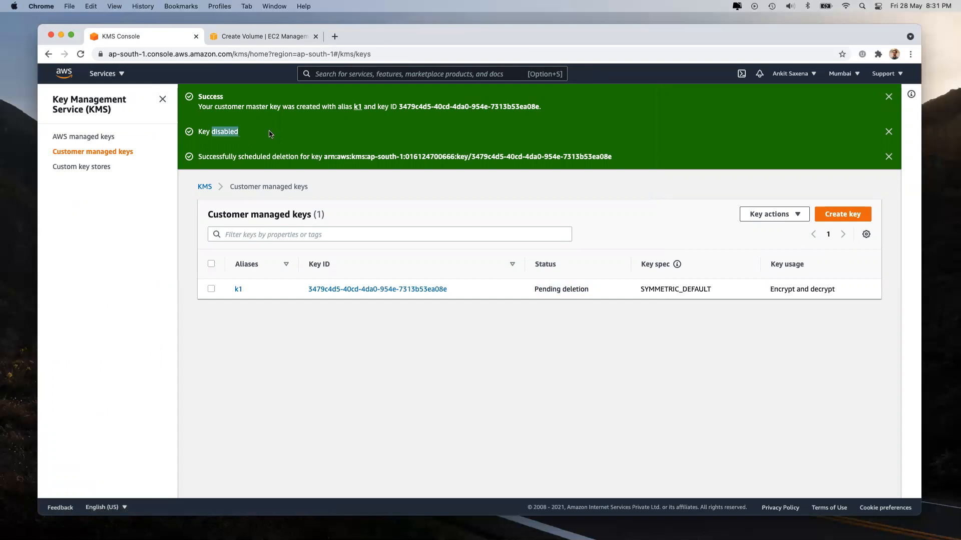
click(247, 37)
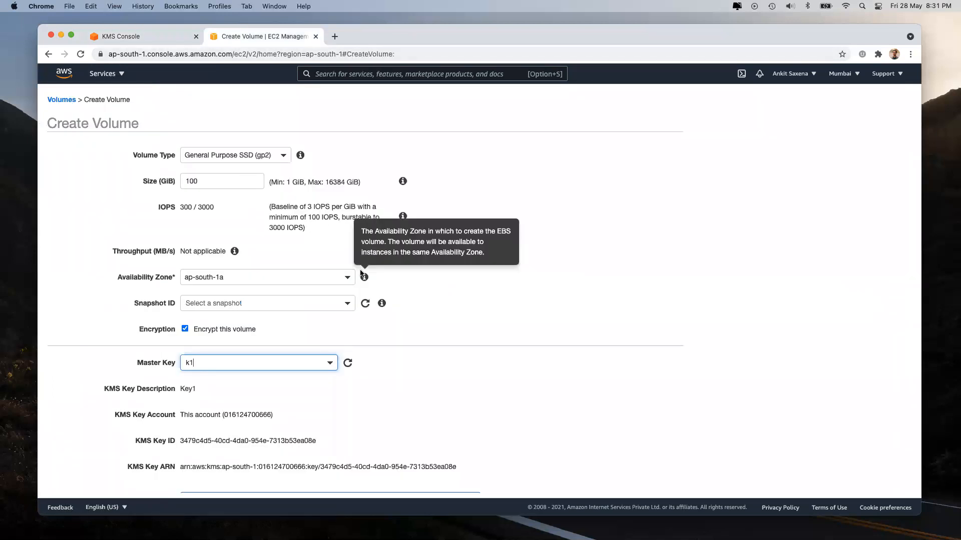
Step: Submit the k1-encrypted volume and clear the volume ID filter
scroll(545, 450, down, 5)
click(648, 479)
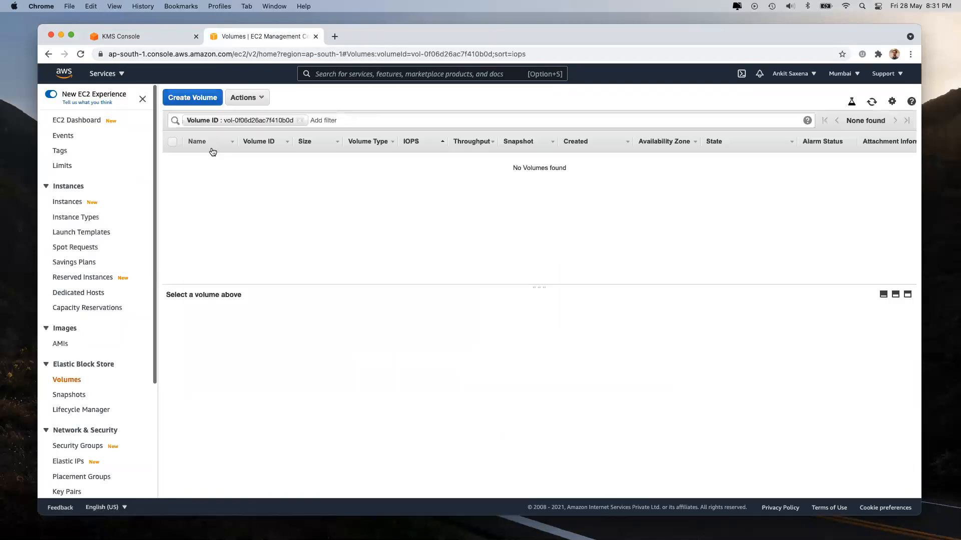
click(300, 120)
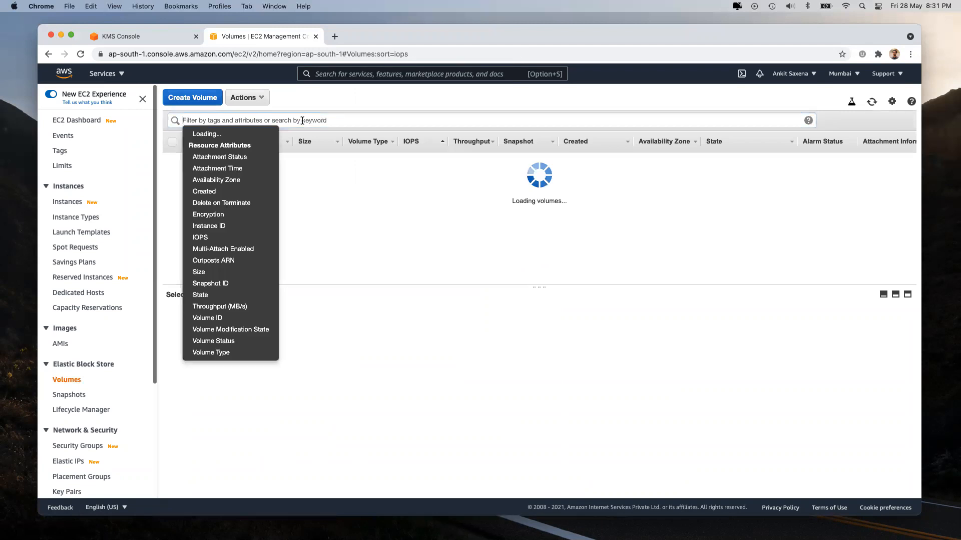
Step: Delete volumes itWorks-1 and itWorks-2 and refresh the now-empty list
click(172, 142)
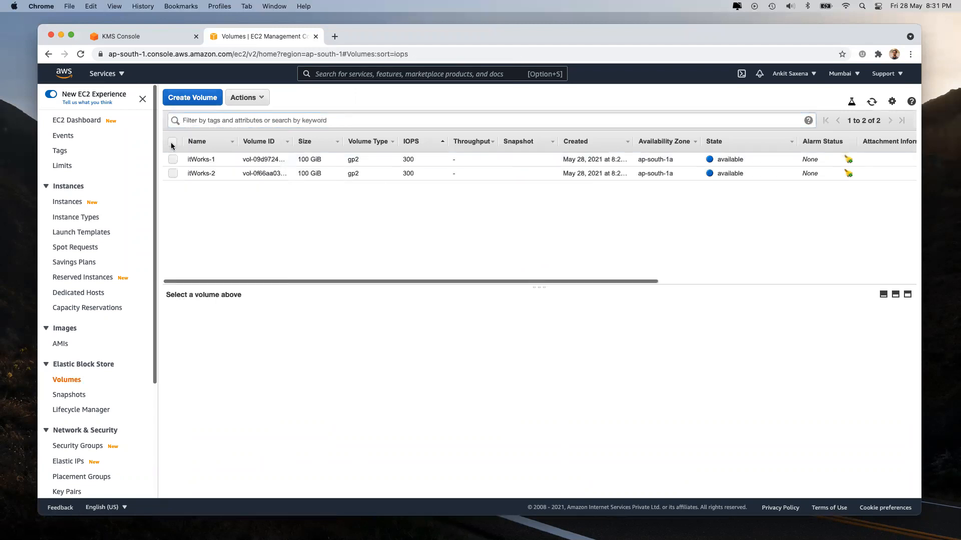
click(246, 98)
click(271, 148)
click(662, 334)
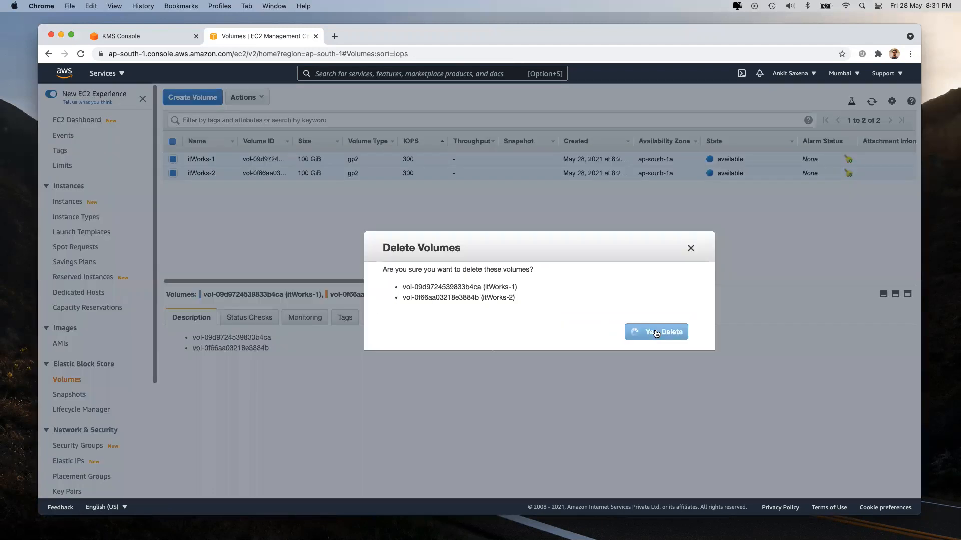
click(872, 102)
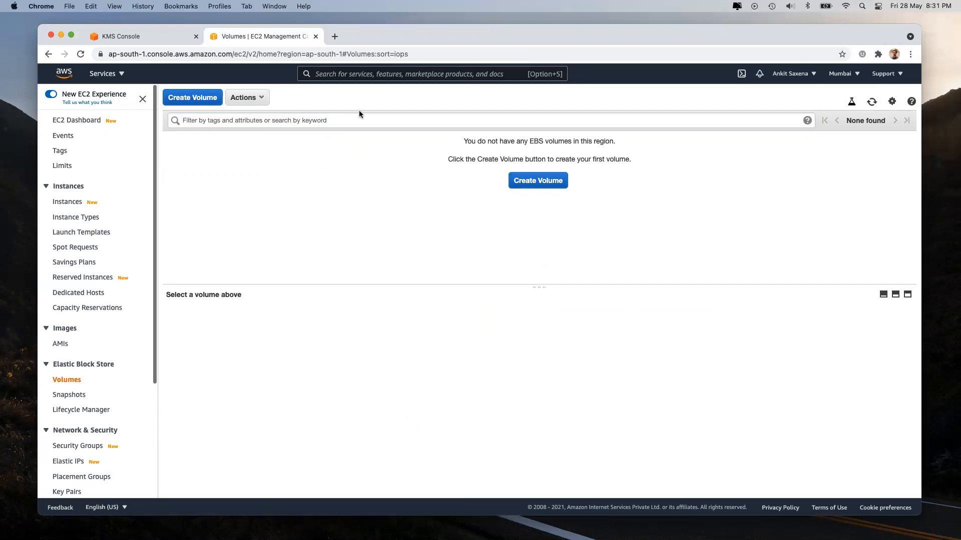
Step: Close the EC2 volumes tab and dismiss the Services menu on the KMS keys page
click(315, 36)
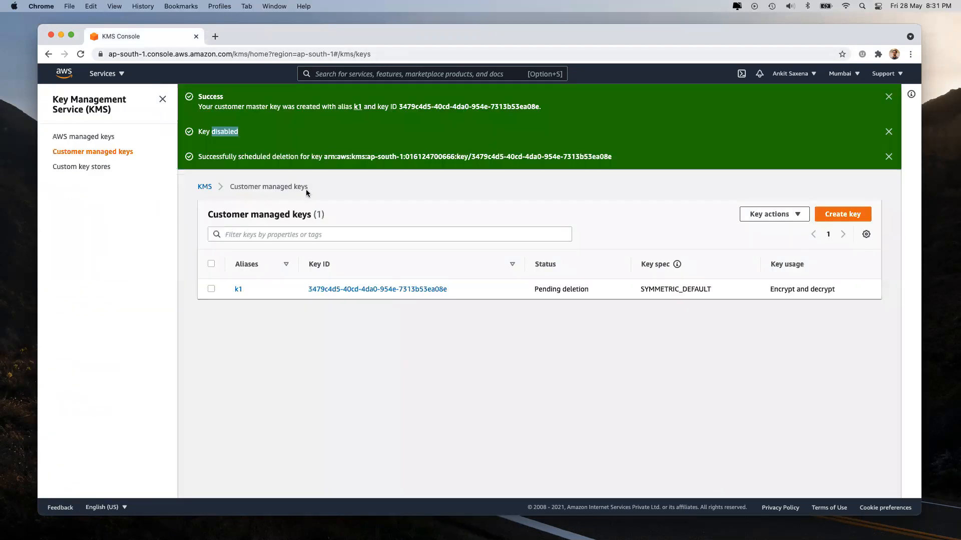
click(103, 73)
scroll(598, 406, down, 5)
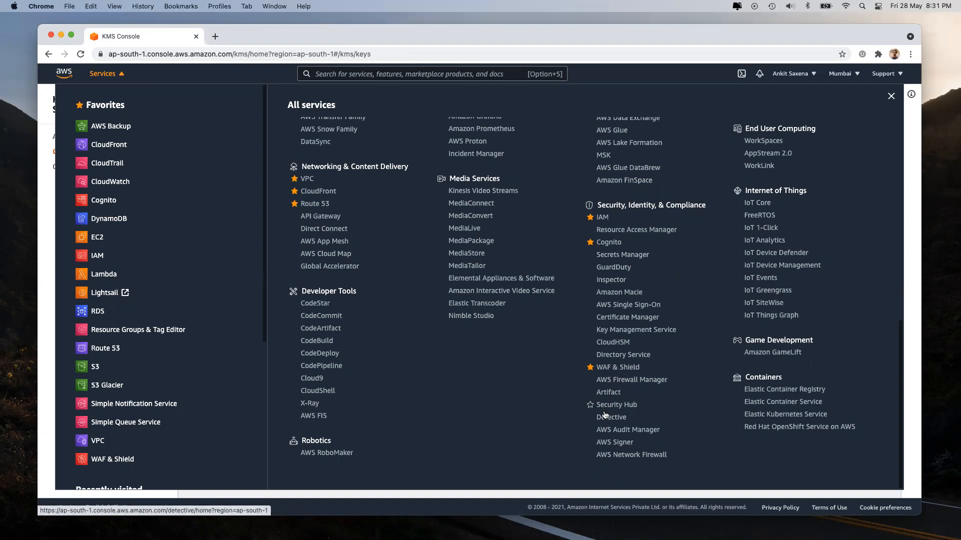
key(Escape)
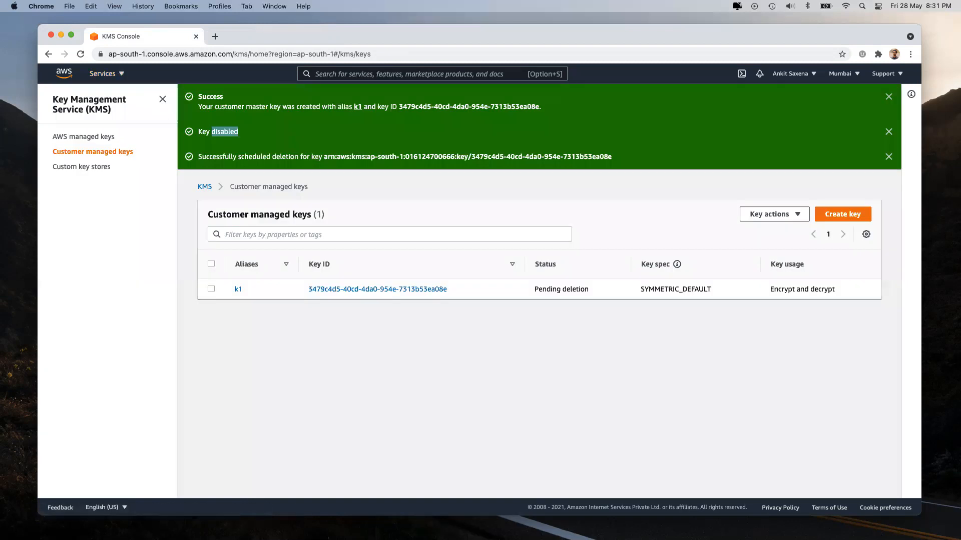